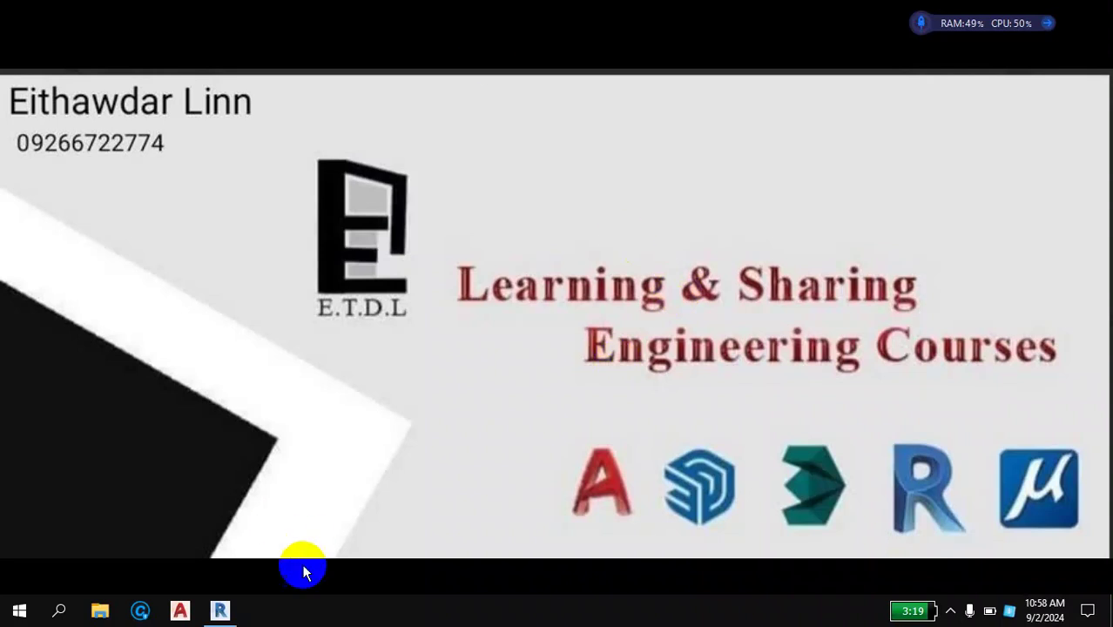
Step: Bring the Revit 2020 Home screen to the front from the taskbar
click(222, 611)
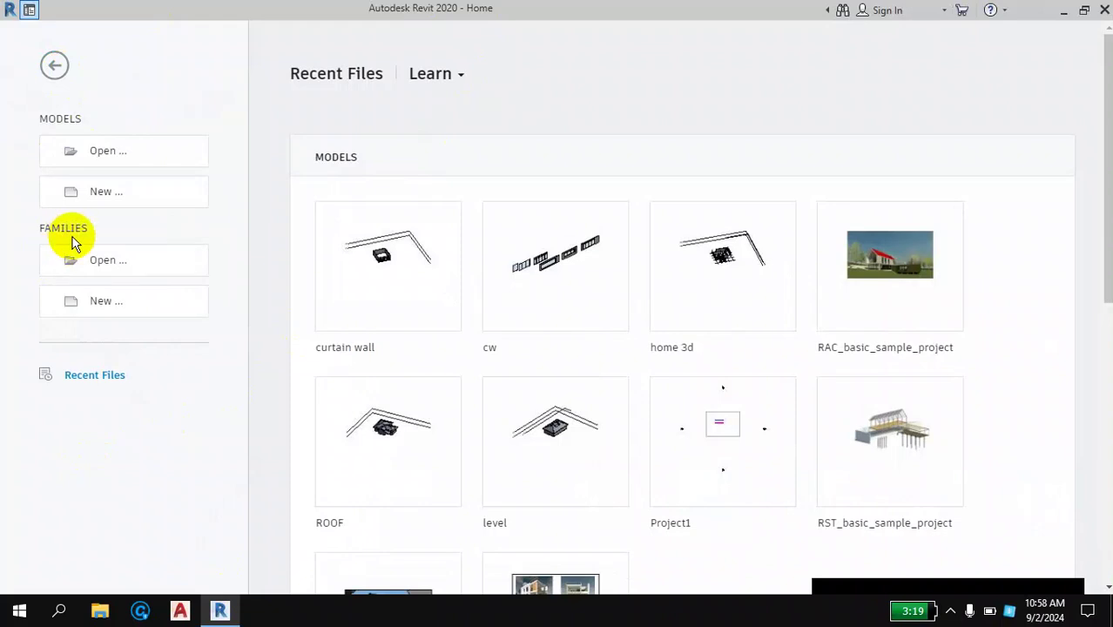
Step: Create a new family from the Metric Furniture.rft template
click(101, 306)
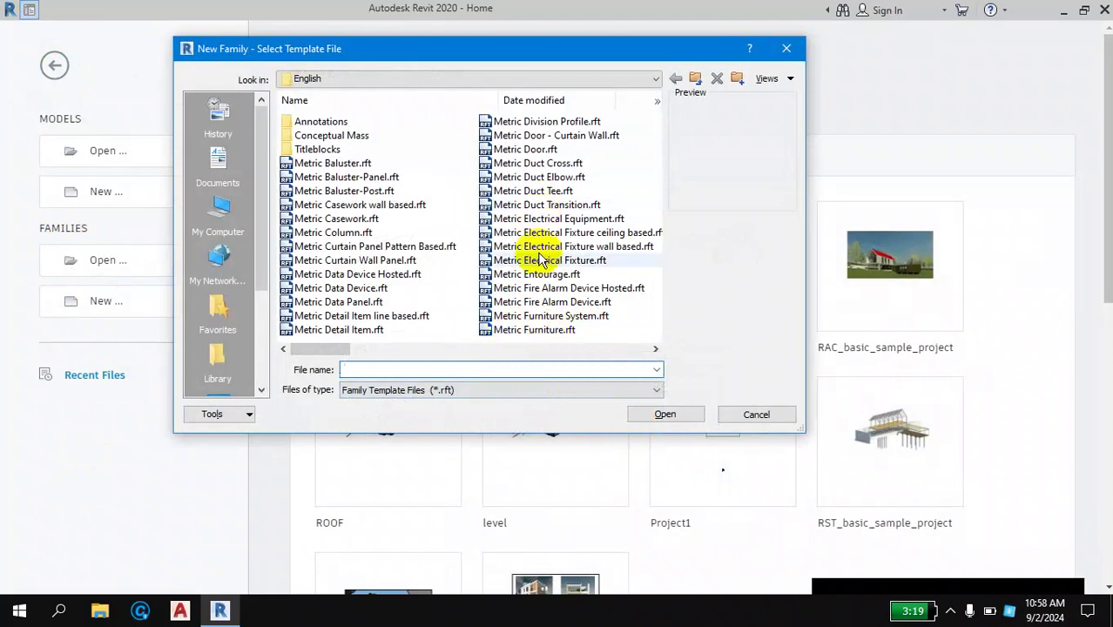
click(547, 335)
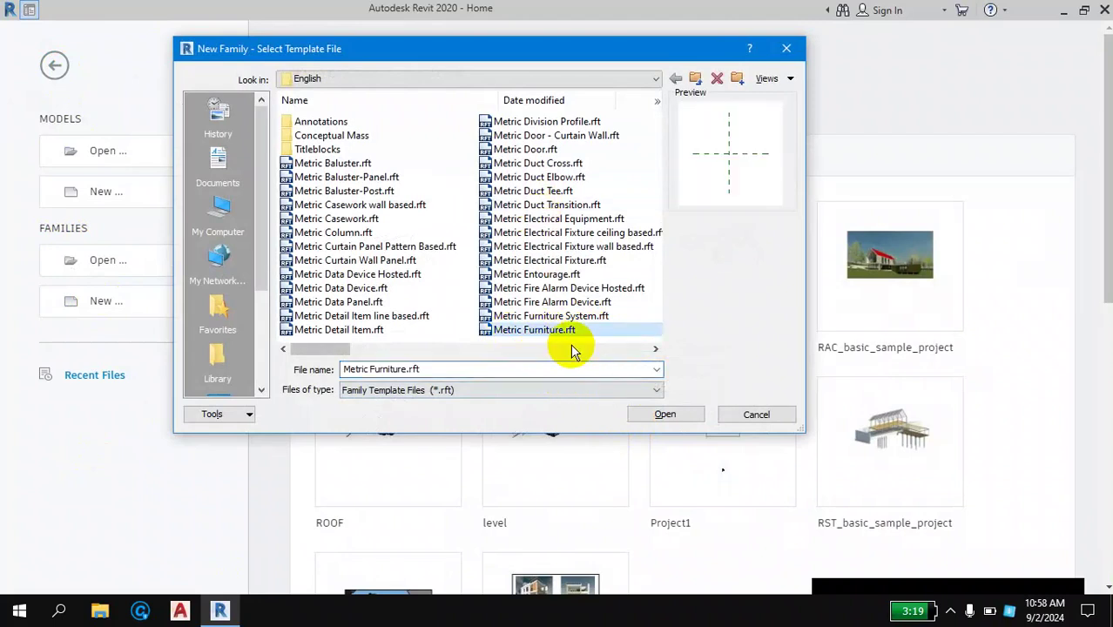
click(664, 414)
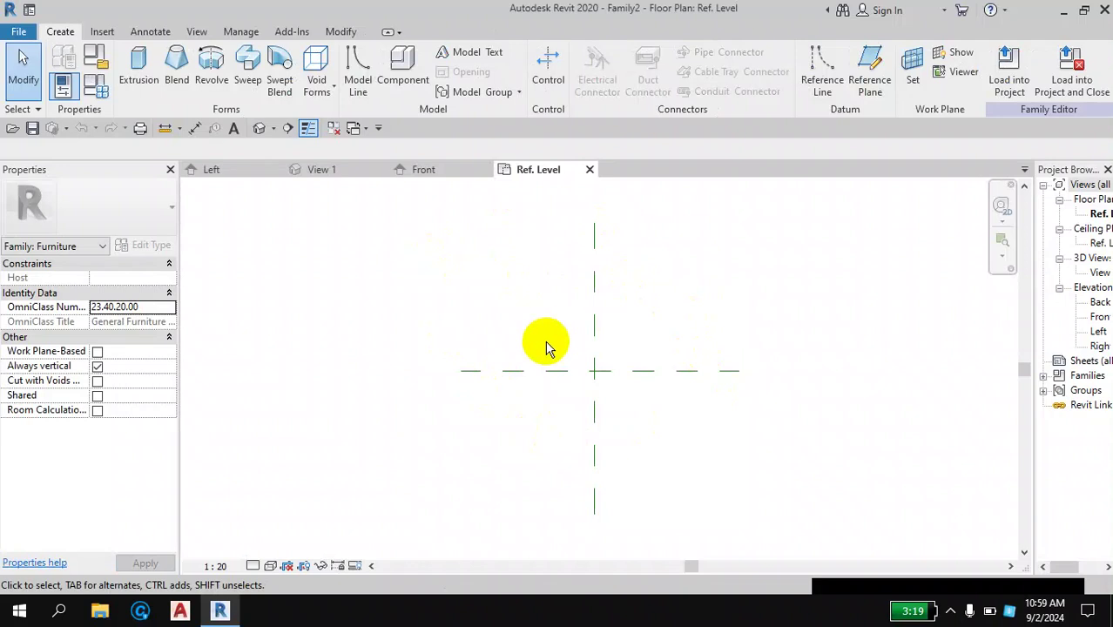
Step: Set the length units to feet and fractional inches via the UN units dialog
drag(542, 303, 614, 460)
mouse_move(531, 280)
mouse_down()
mouse_move(567, 340)
mouse_move(527, 287)
mouse_up()
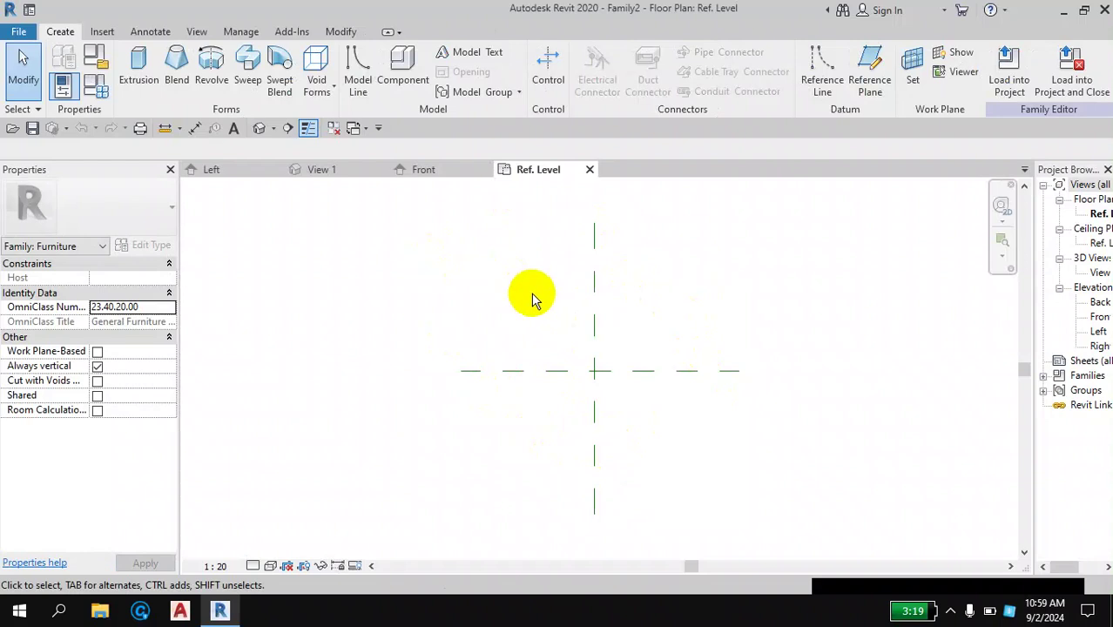
key(u)
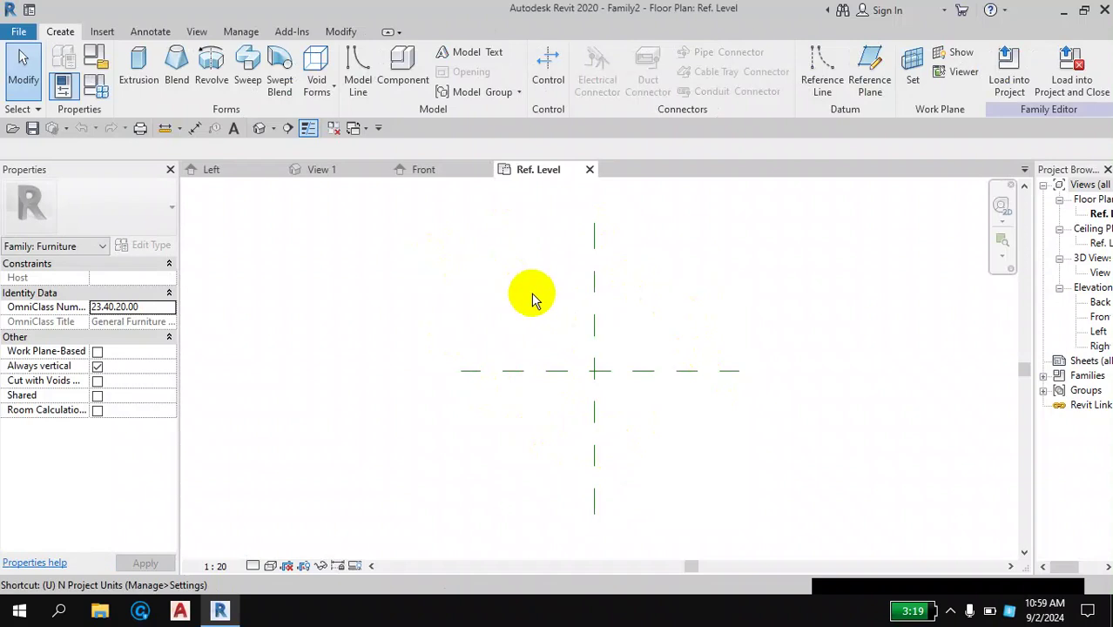
key(n)
click(644, 182)
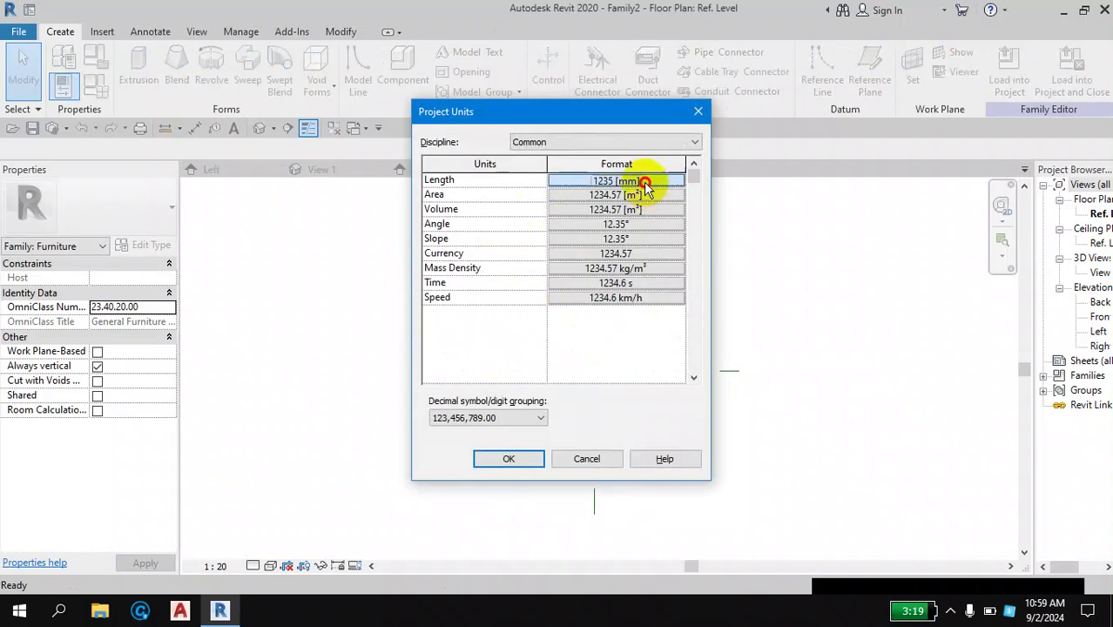
click(645, 182)
click(616, 184)
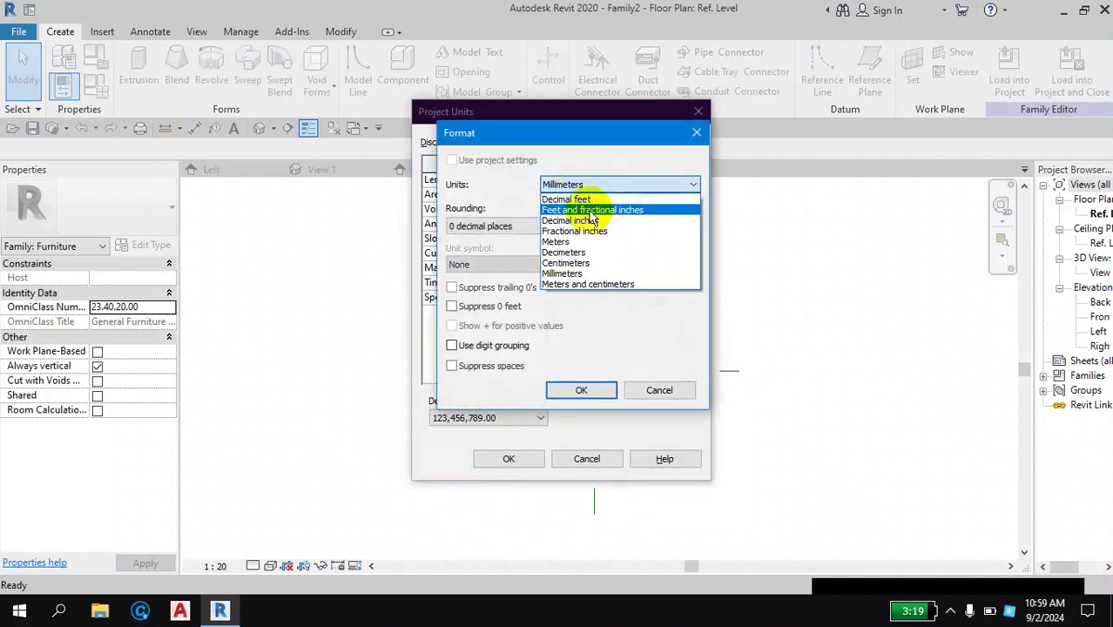
click(590, 211)
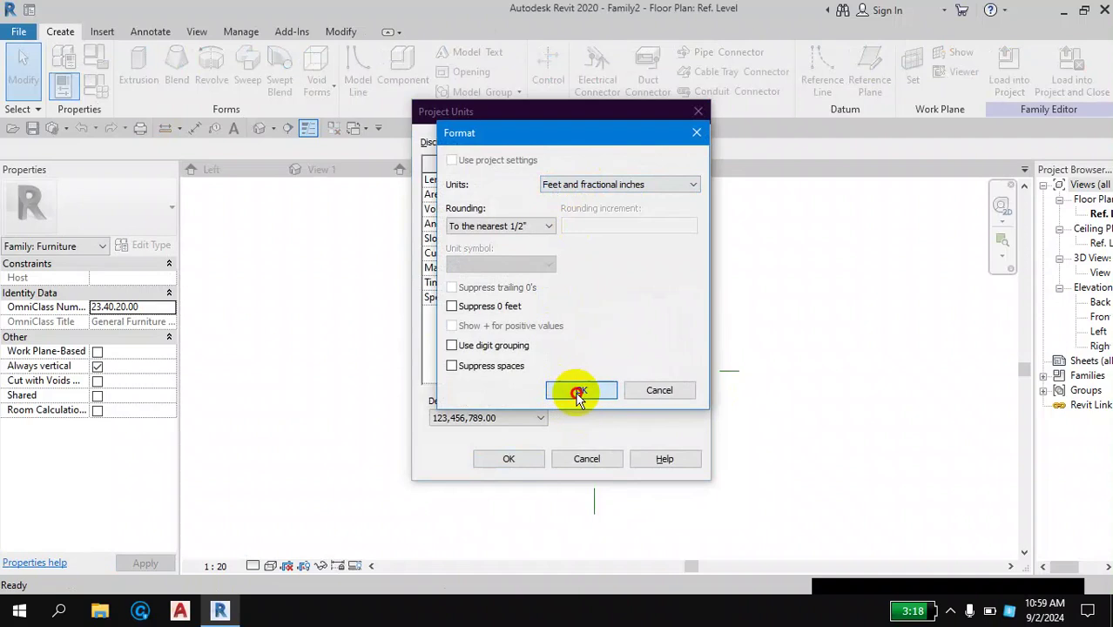
click(578, 394)
click(519, 461)
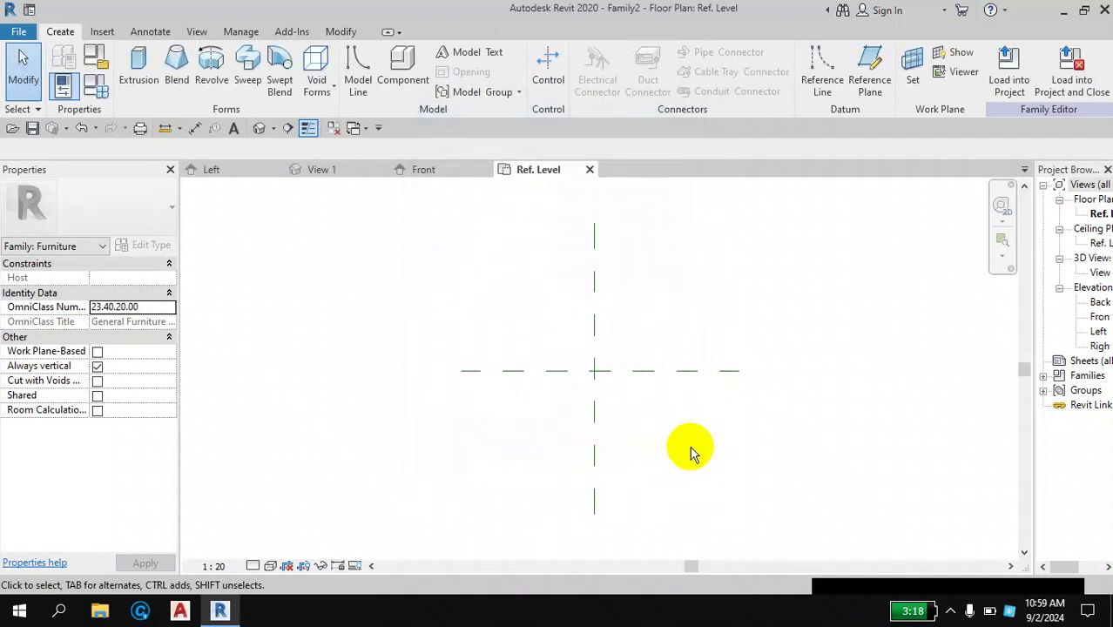
Step: Pan the floor plan to recentre the reference planes
middle_drag(685, 449, 620, 444)
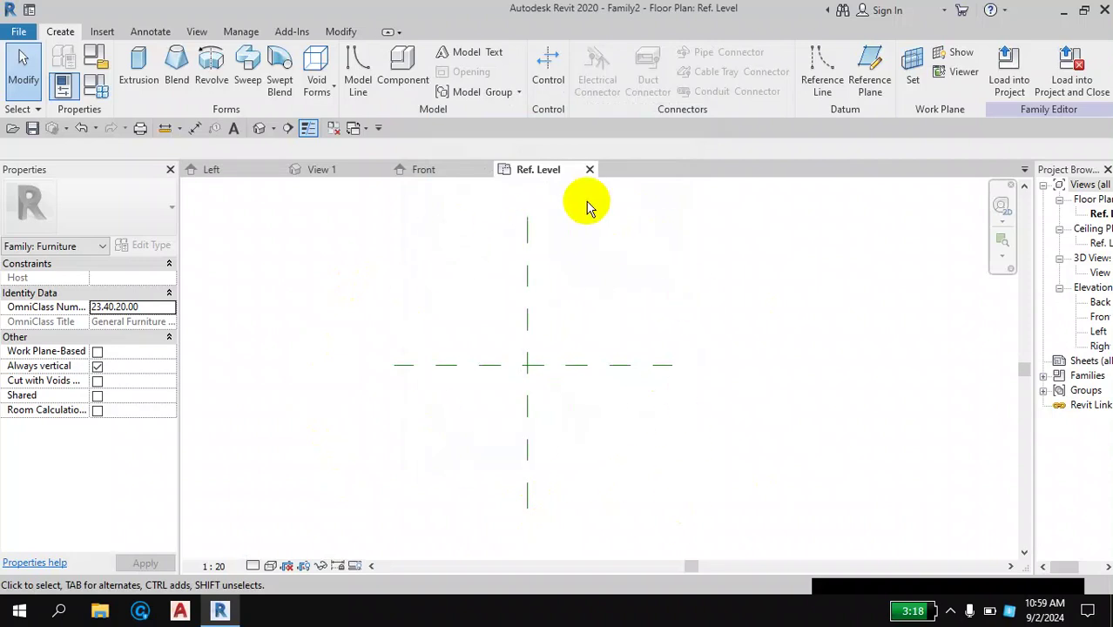
mouse_move(579, 300)
middle_down()
mouse_move(717, 228)
mouse_move(633, 330)
mouse_move(621, 324)
middle_up()
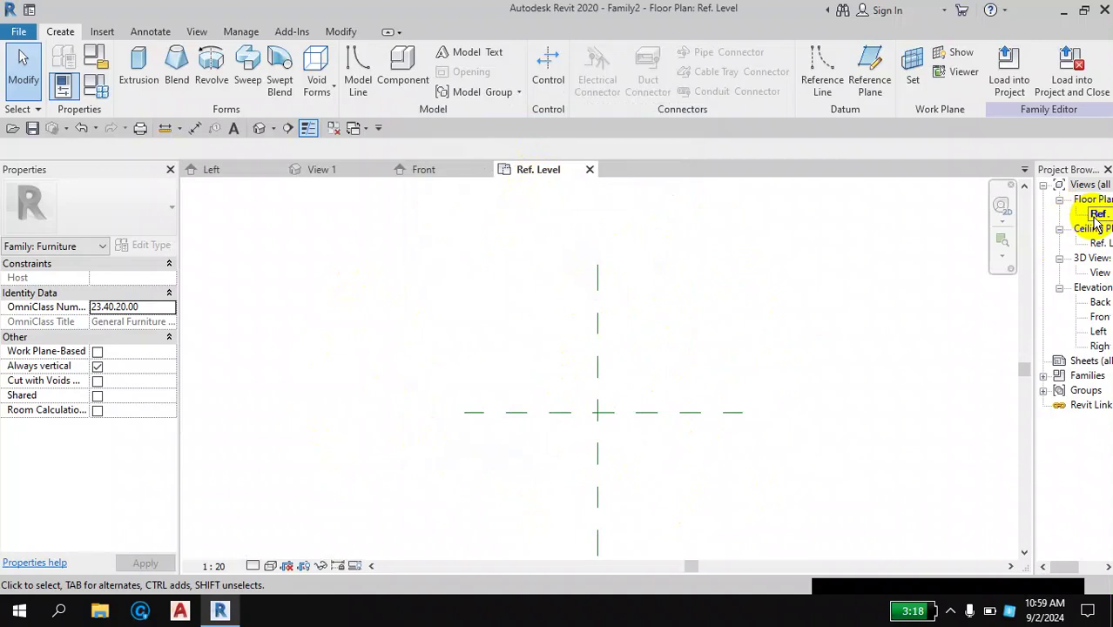
middle_drag(662, 359, 592, 324)
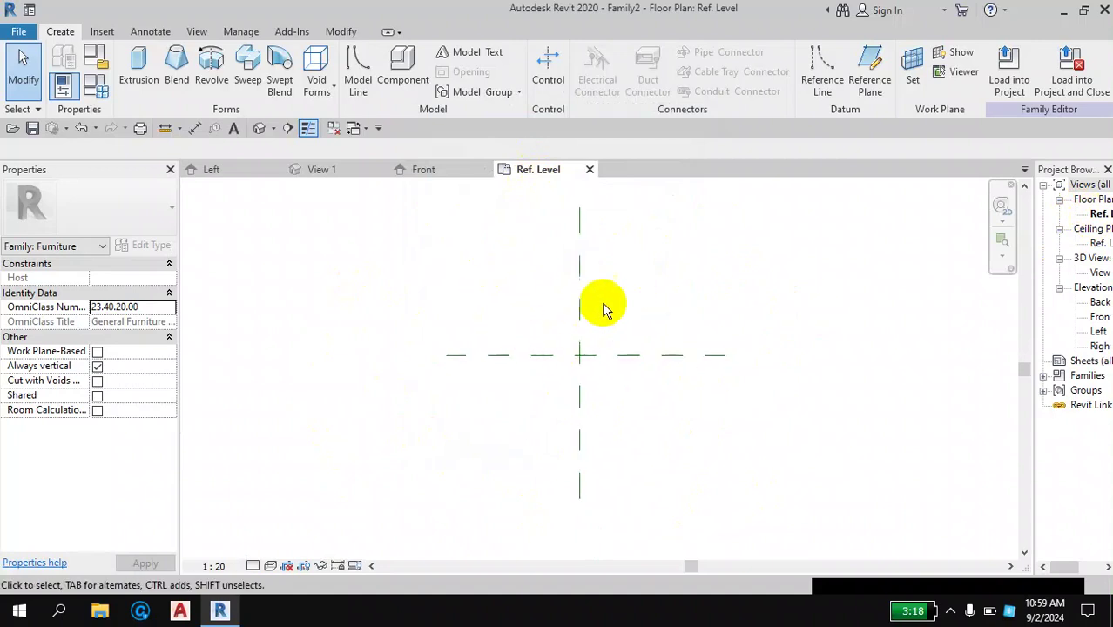
middle_drag(645, 312, 641, 349)
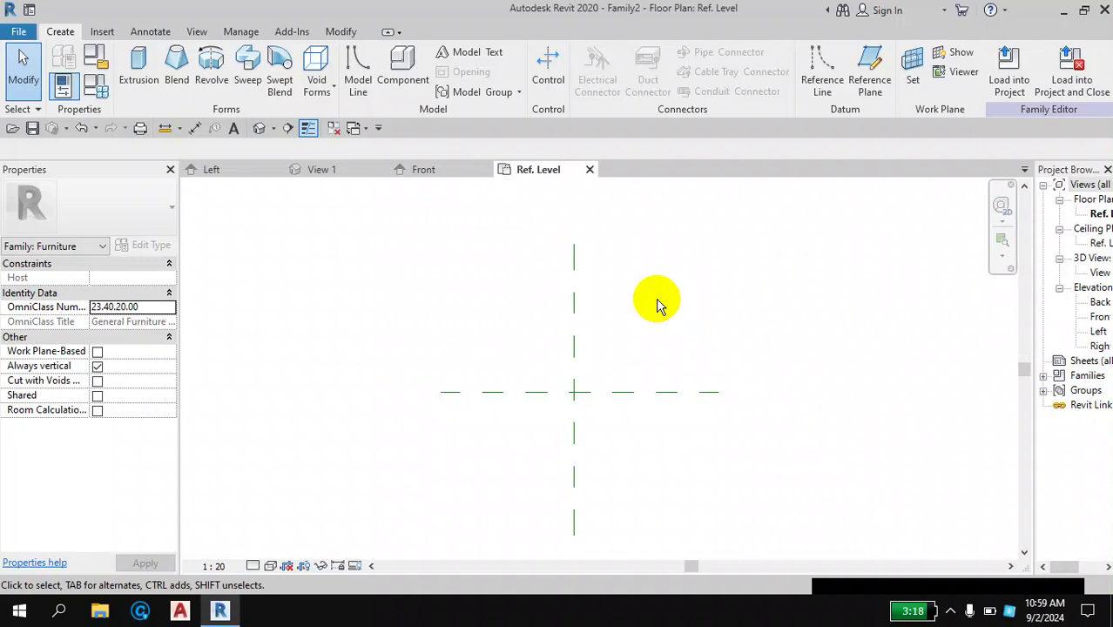
Step: Draw two horizontal reference planes, one above and one below the centre
key(r)
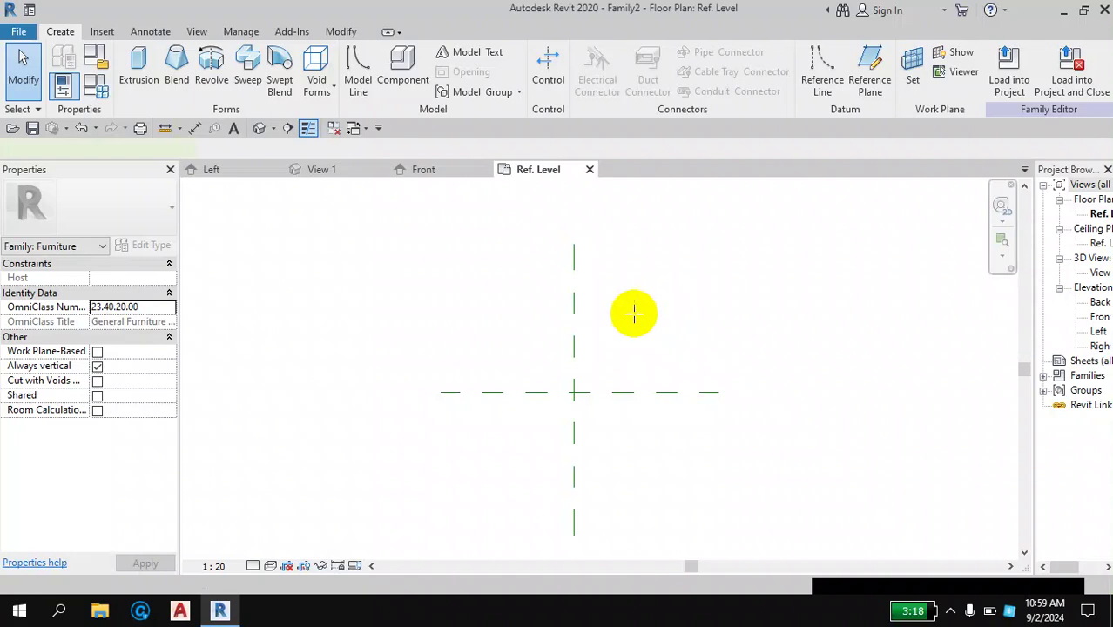
key(p)
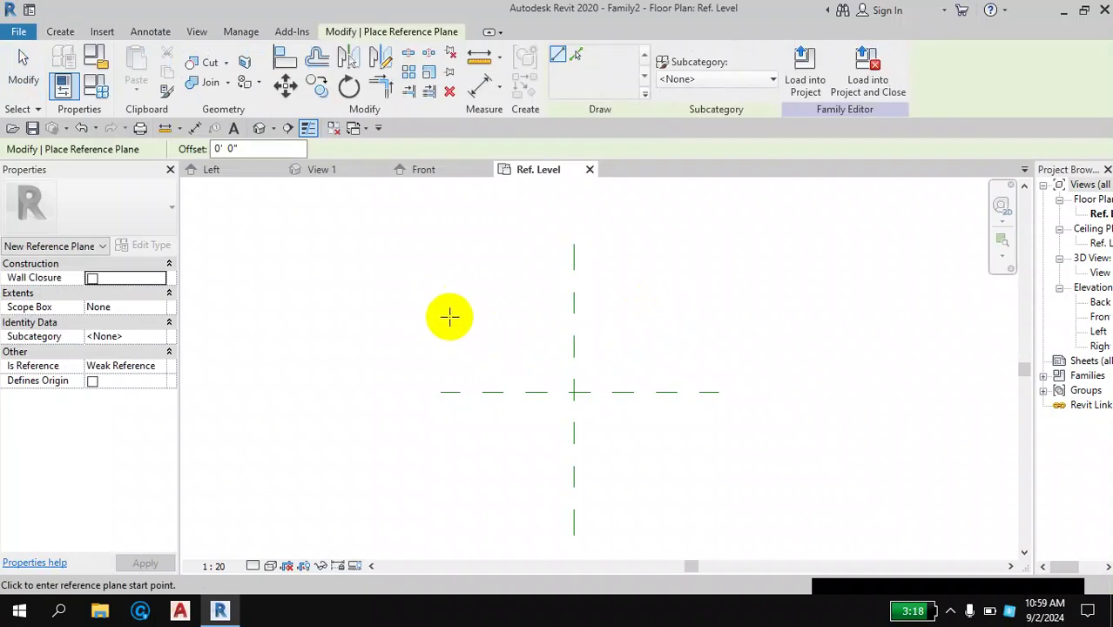
click(446, 315)
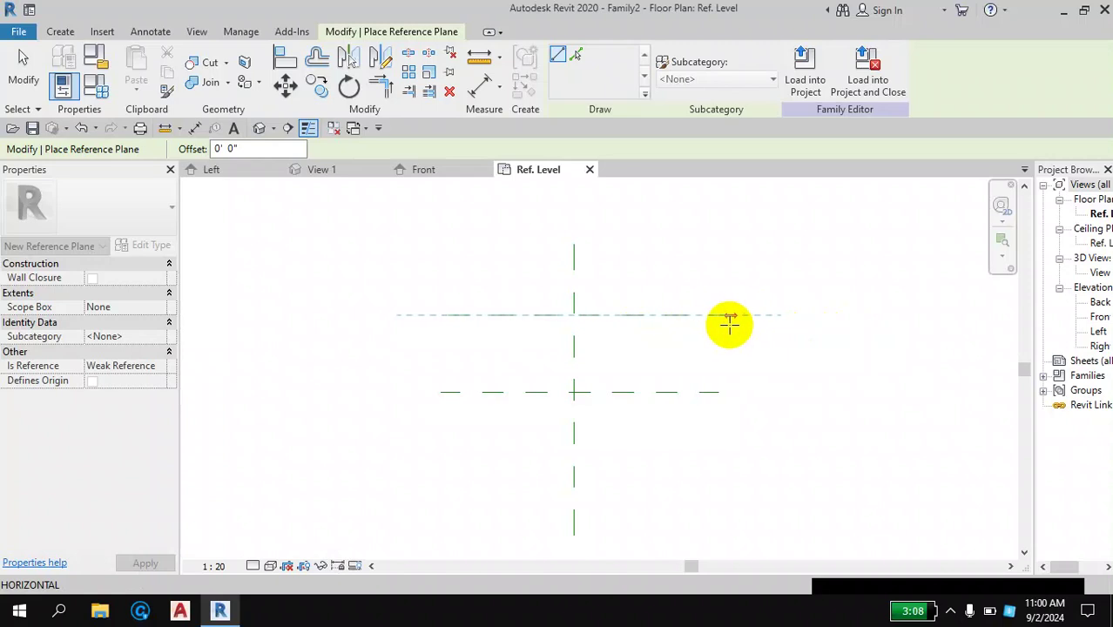
click(728, 321)
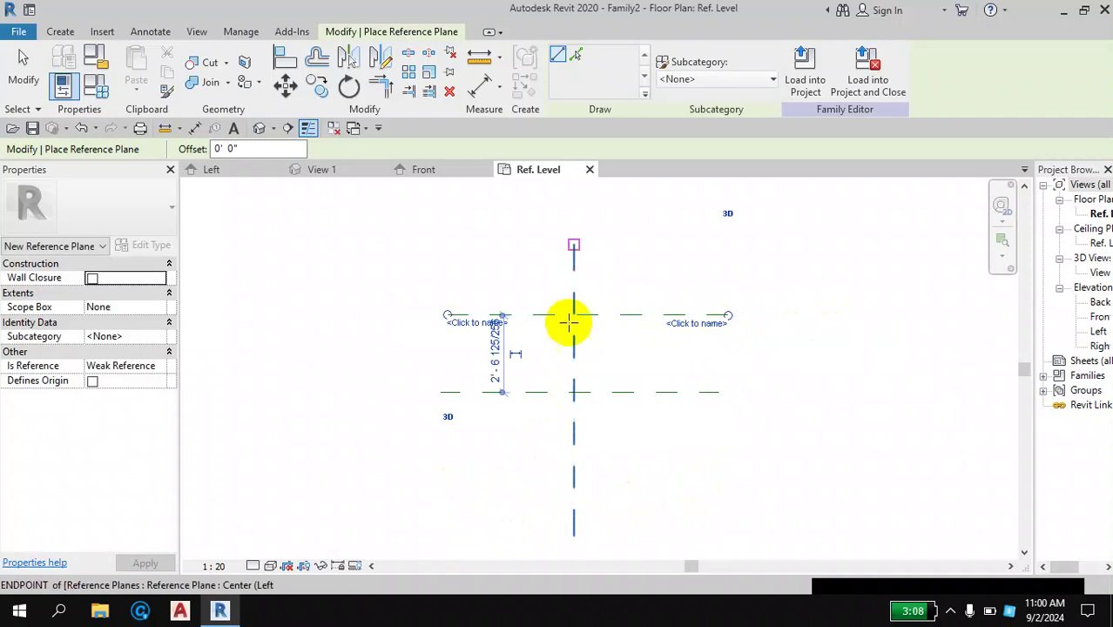
click(447, 473)
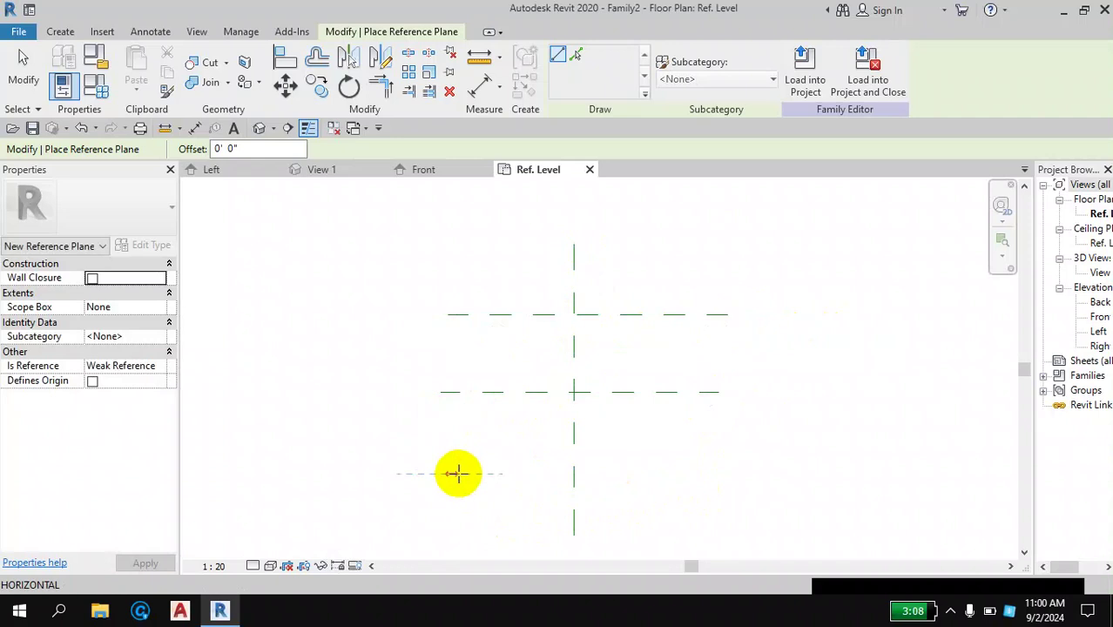
click(727, 475)
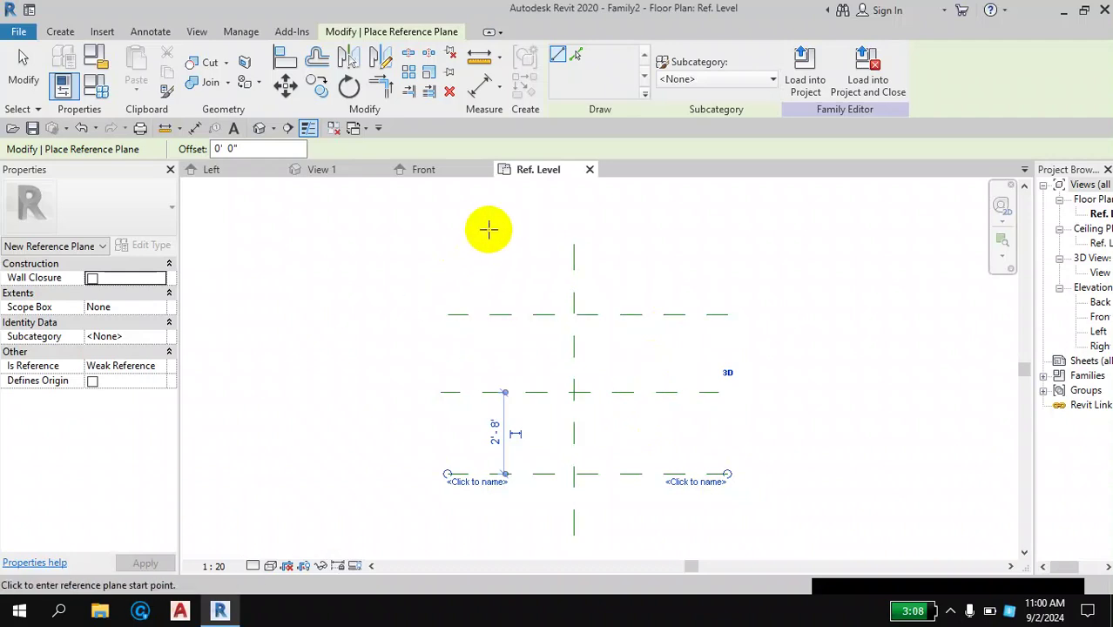
Step: Add two vertical reference planes, left and right of the centre
click(489, 229)
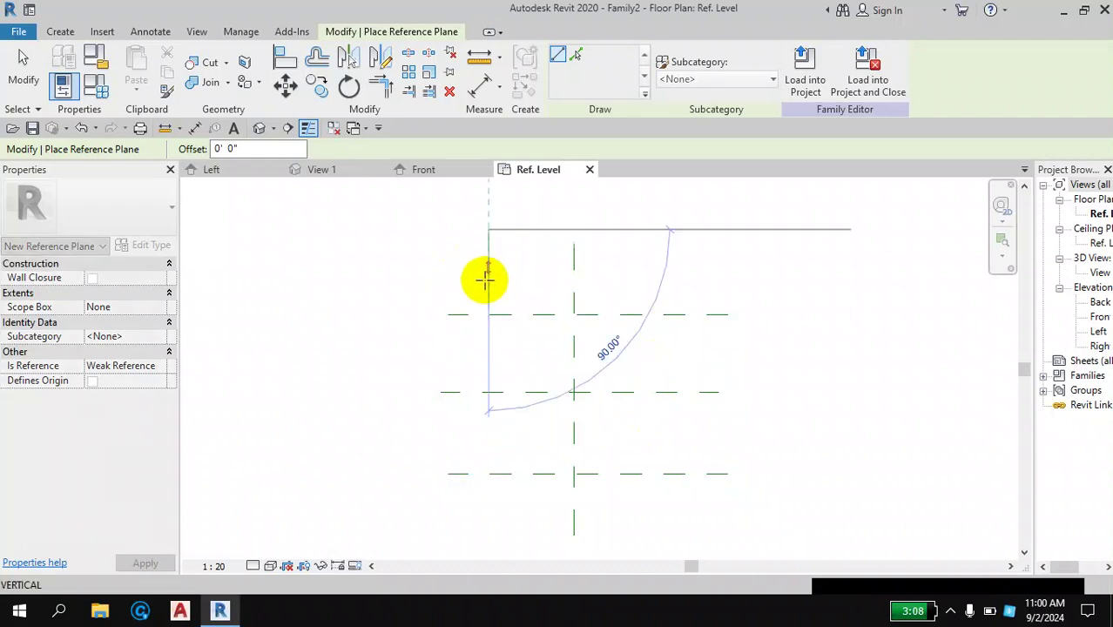
click(485, 554)
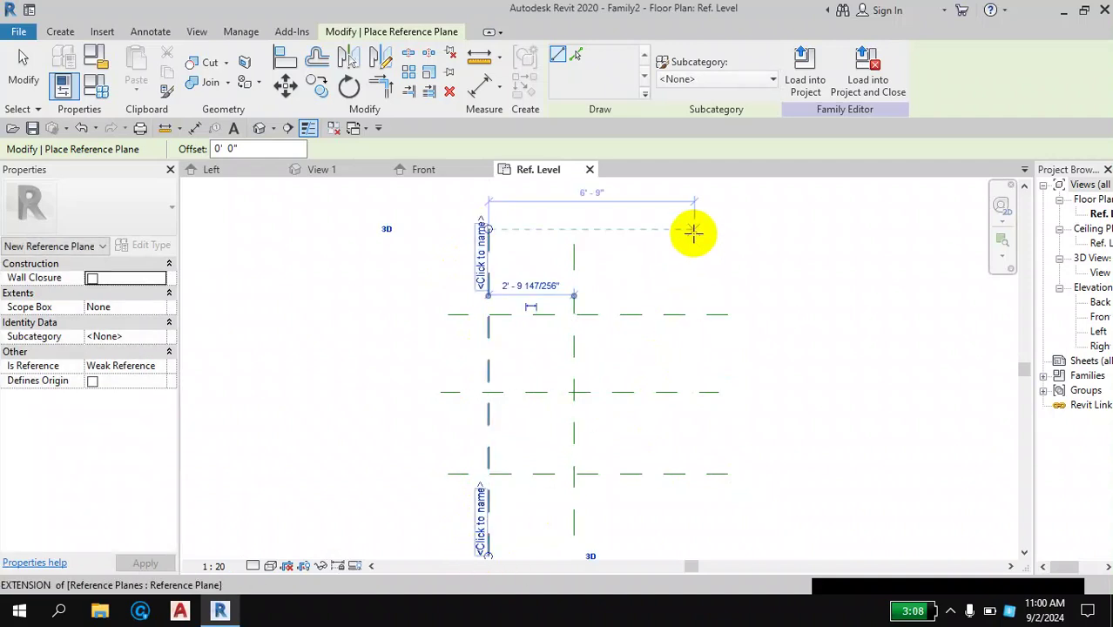
click(692, 230)
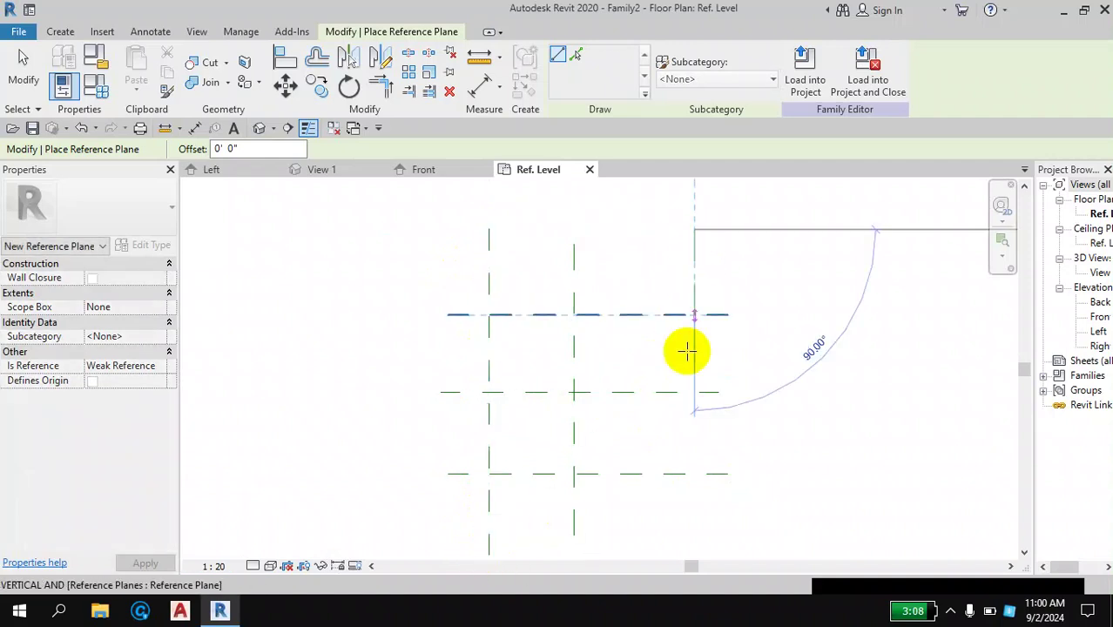
click(688, 551)
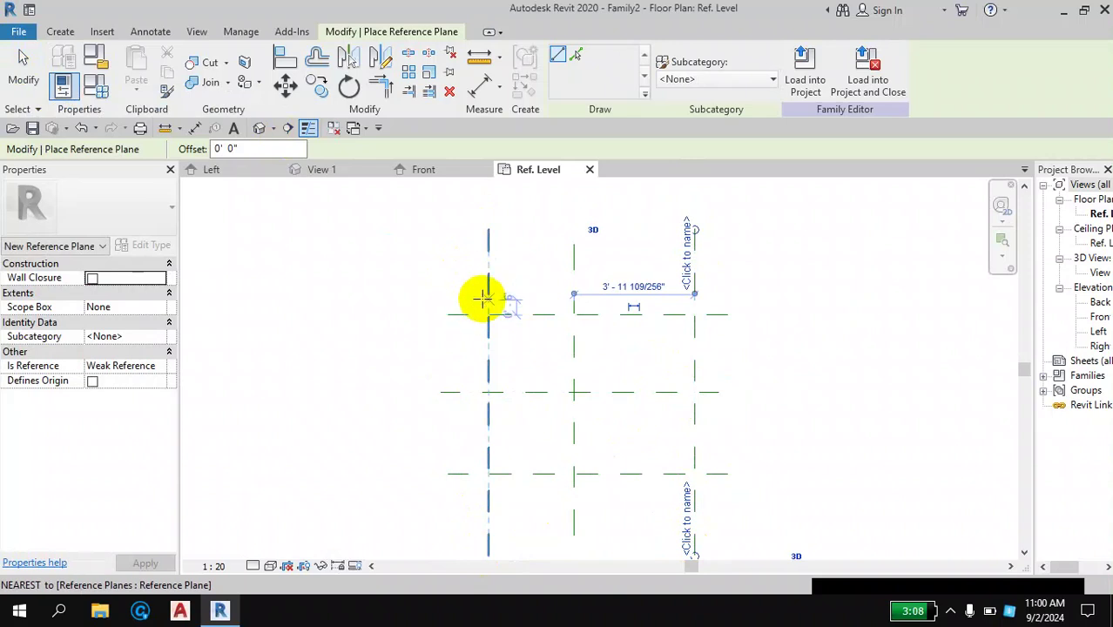
click(23, 65)
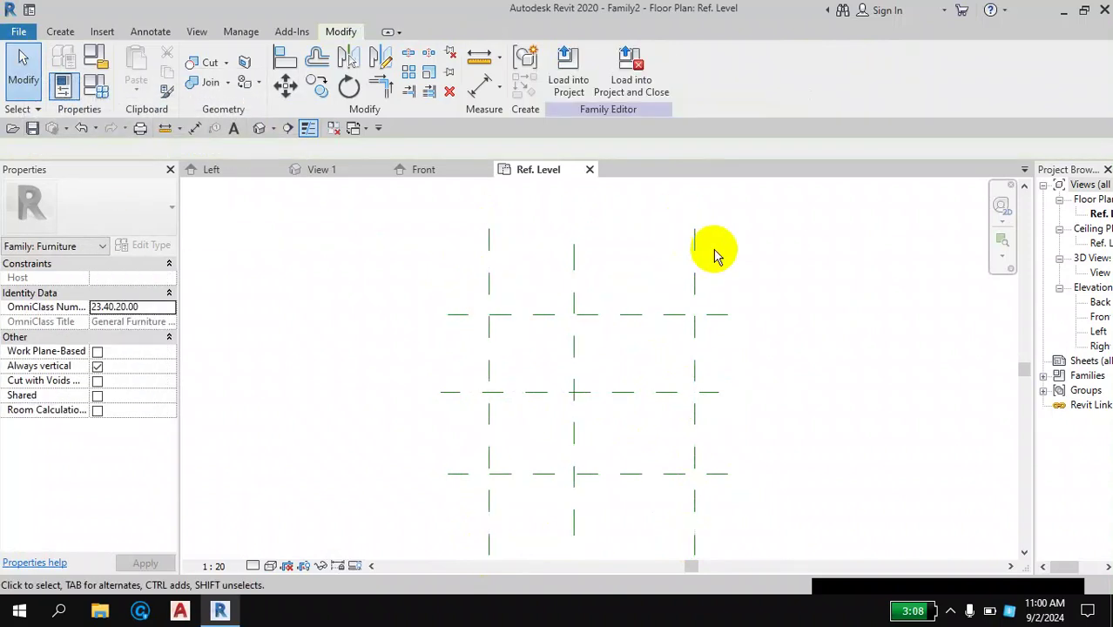
middle_drag(780, 324, 703, 282)
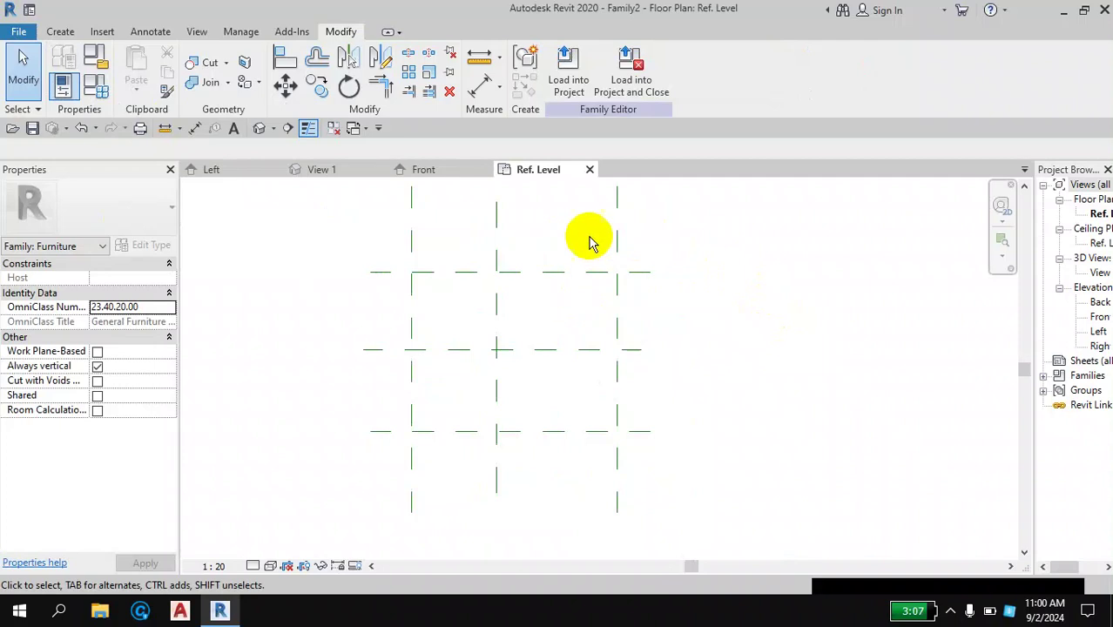
click(617, 242)
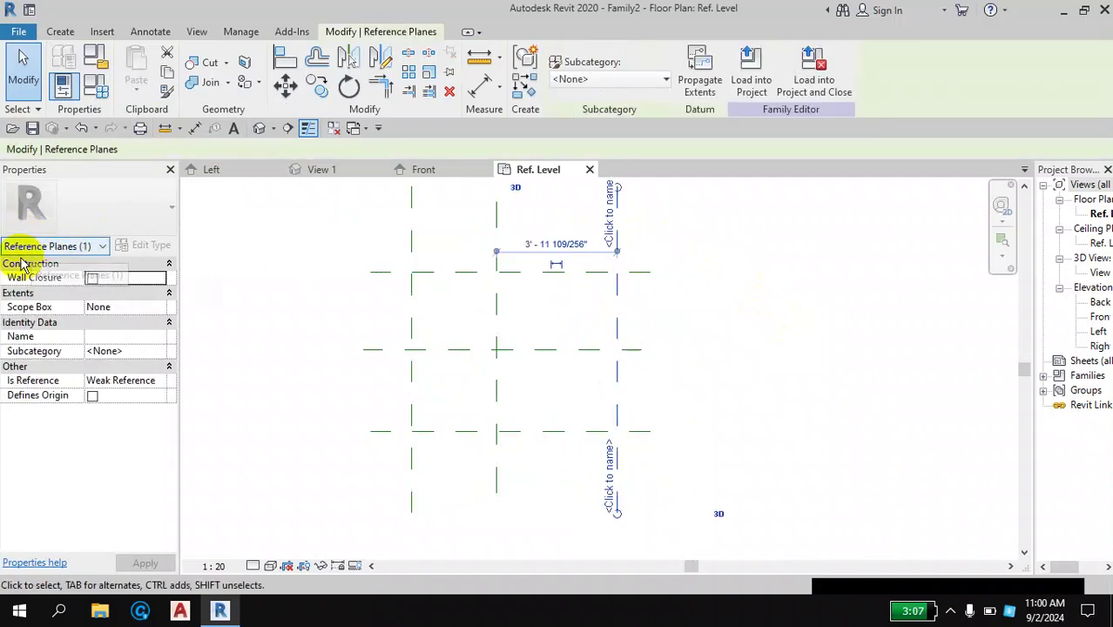
click(655, 257)
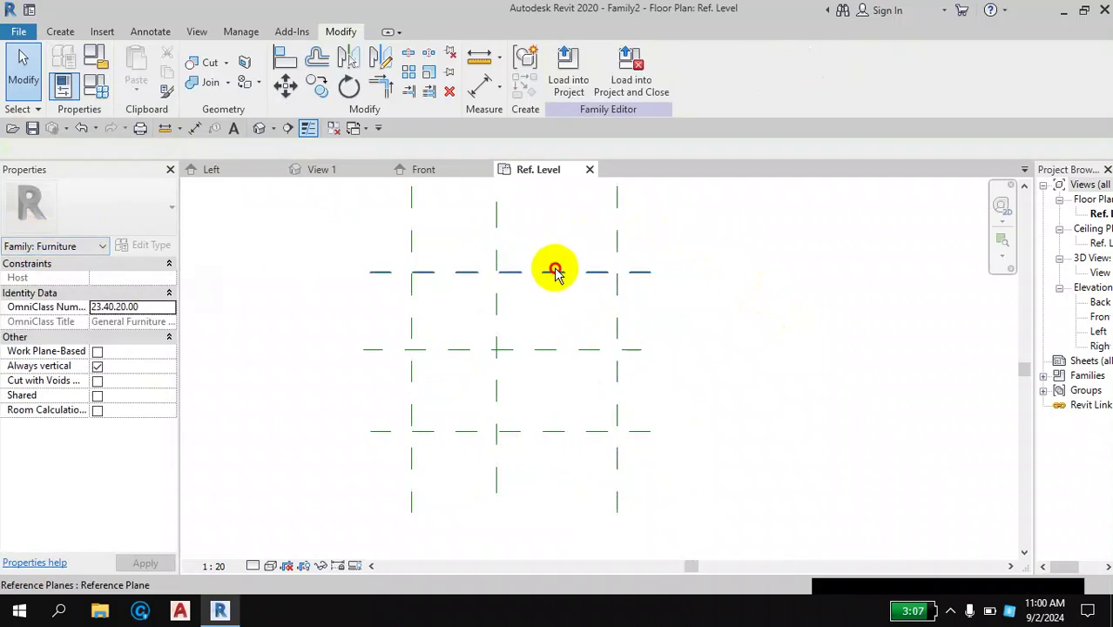
click(551, 271)
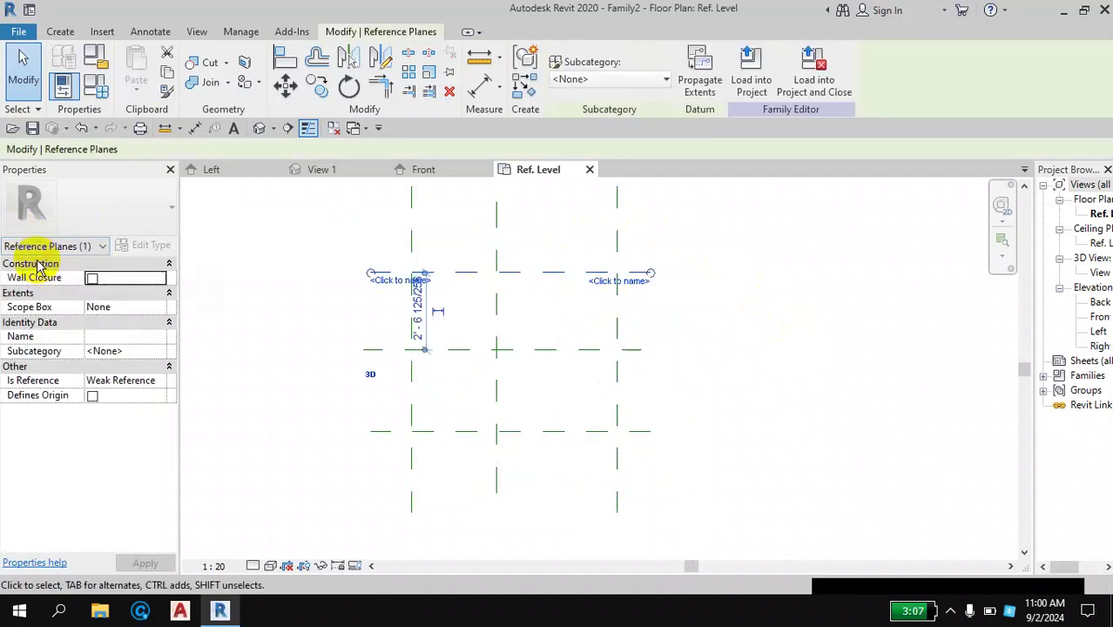
click(716, 241)
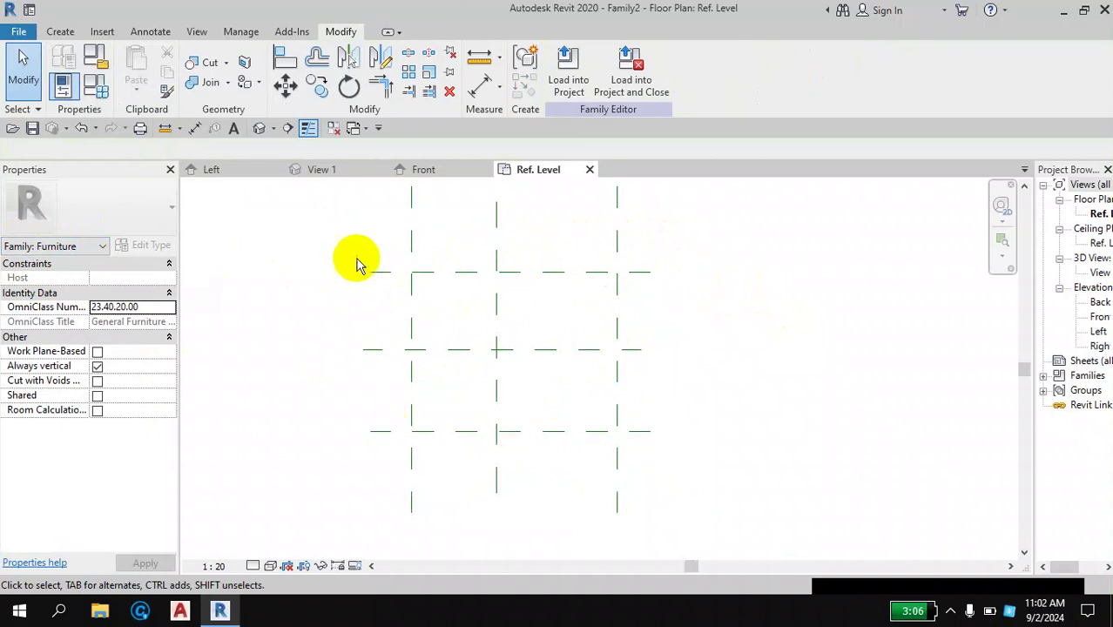
middle_drag(356, 257, 357, 298)
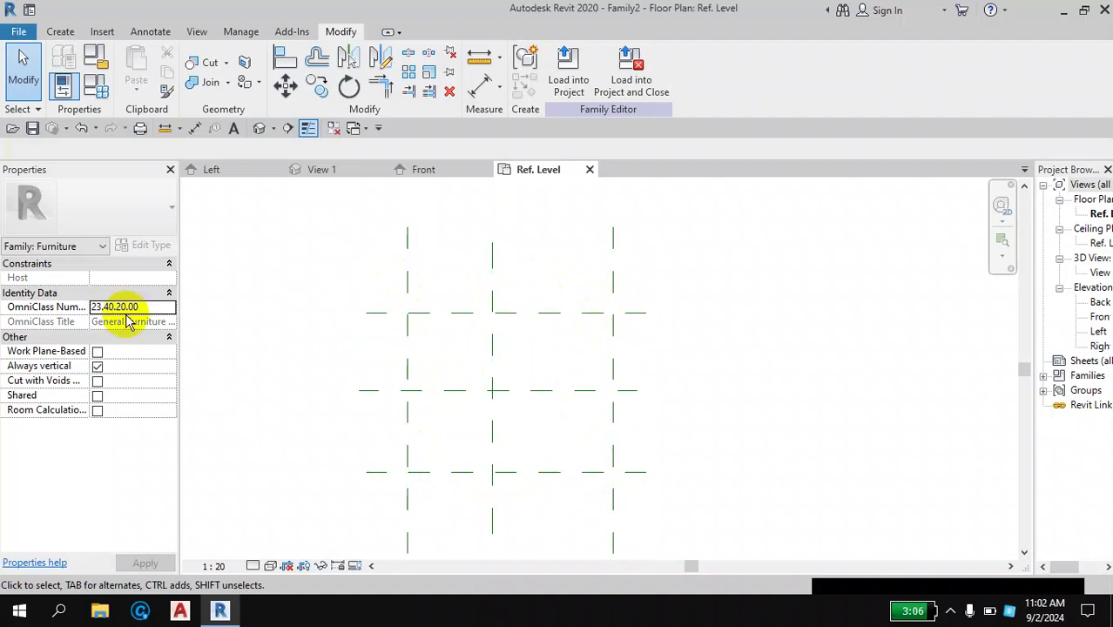
middle_drag(348, 288, 350, 277)
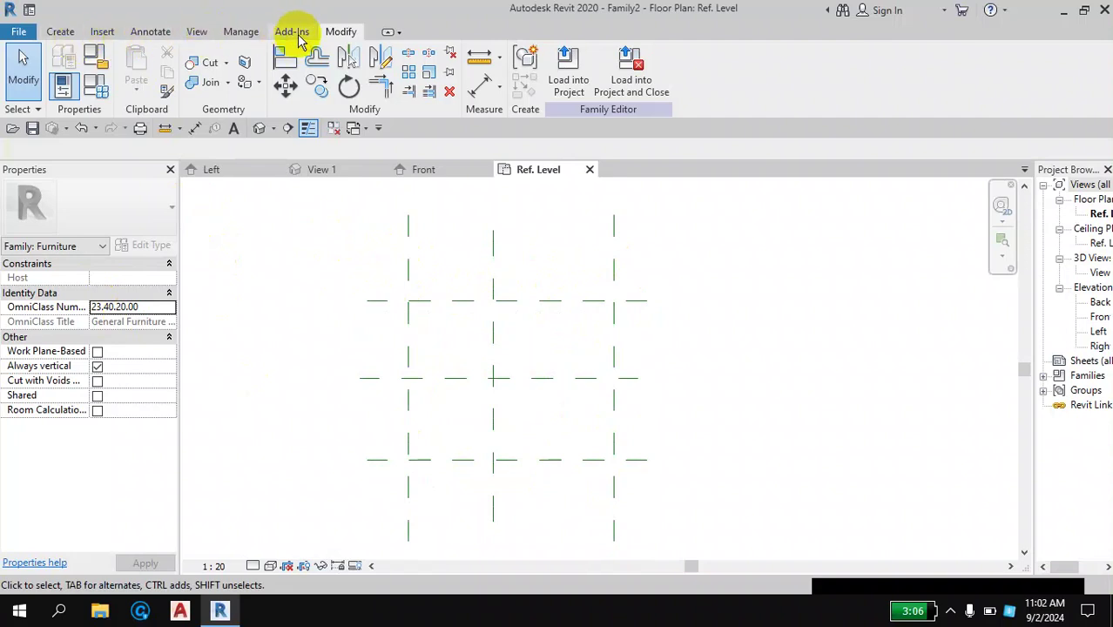
Step: Dimension the left, centre and right vertical reference planes and make the spacing EQ
click(139, 35)
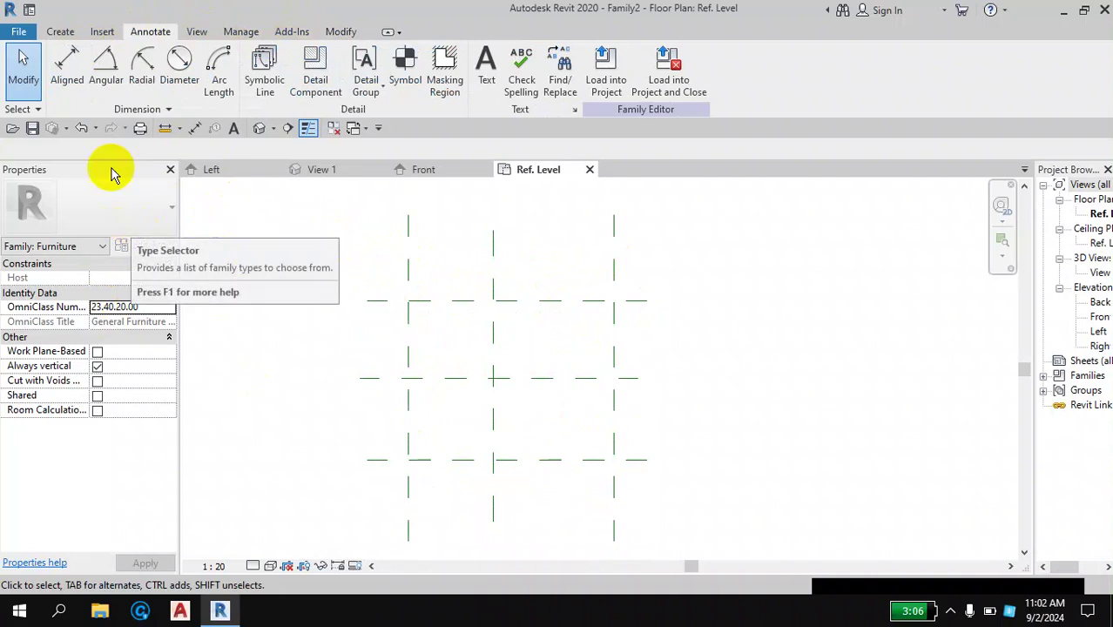
click(68, 78)
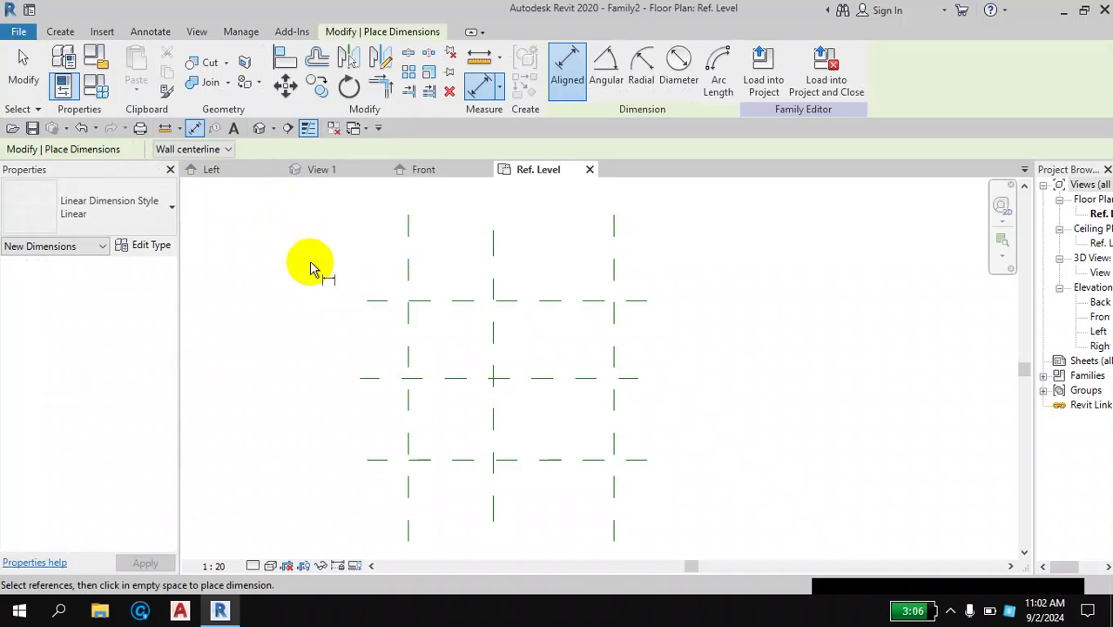
click(409, 270)
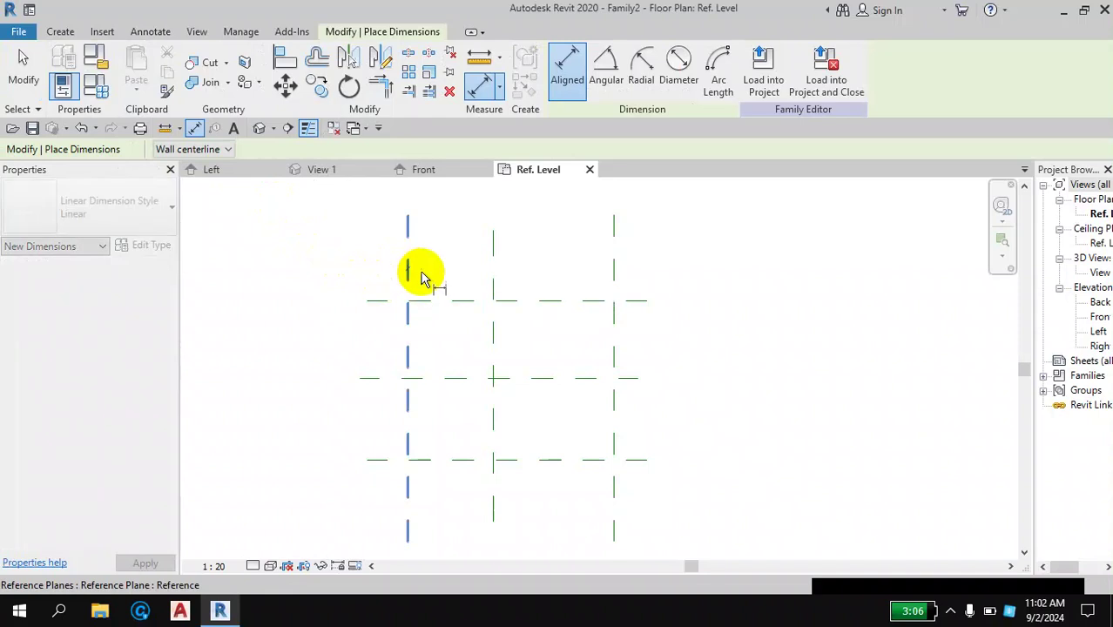
click(494, 285)
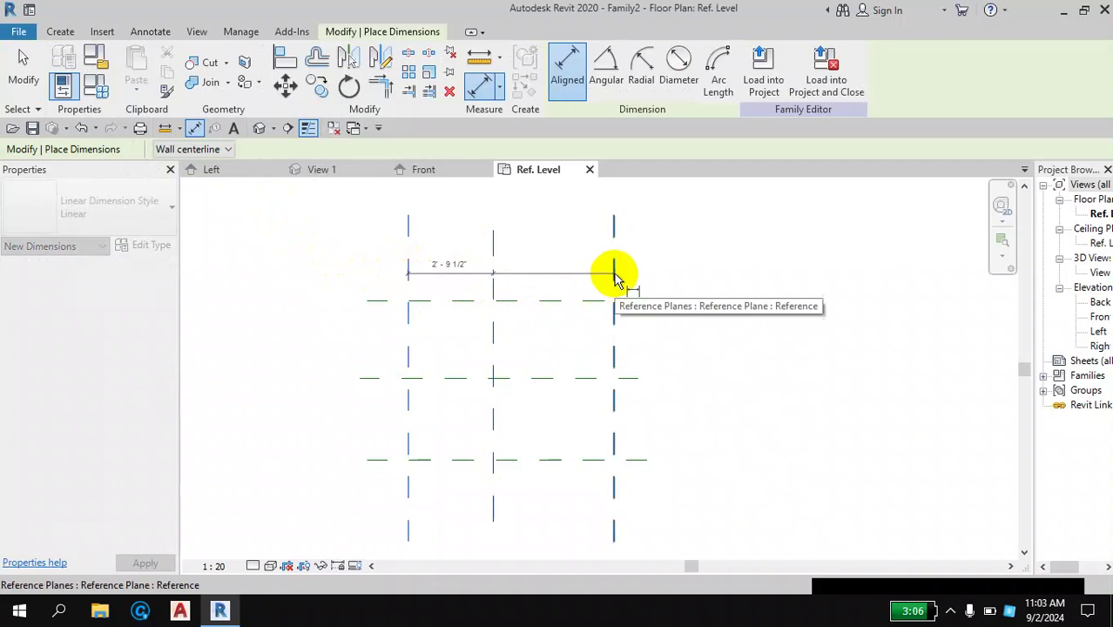
click(615, 278)
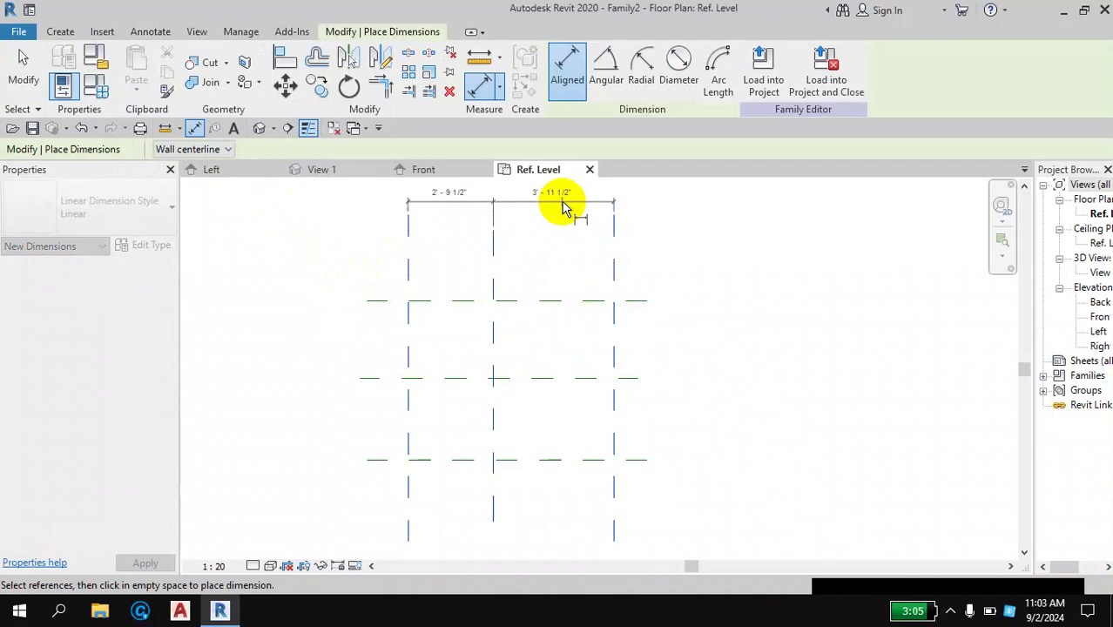
click(561, 207)
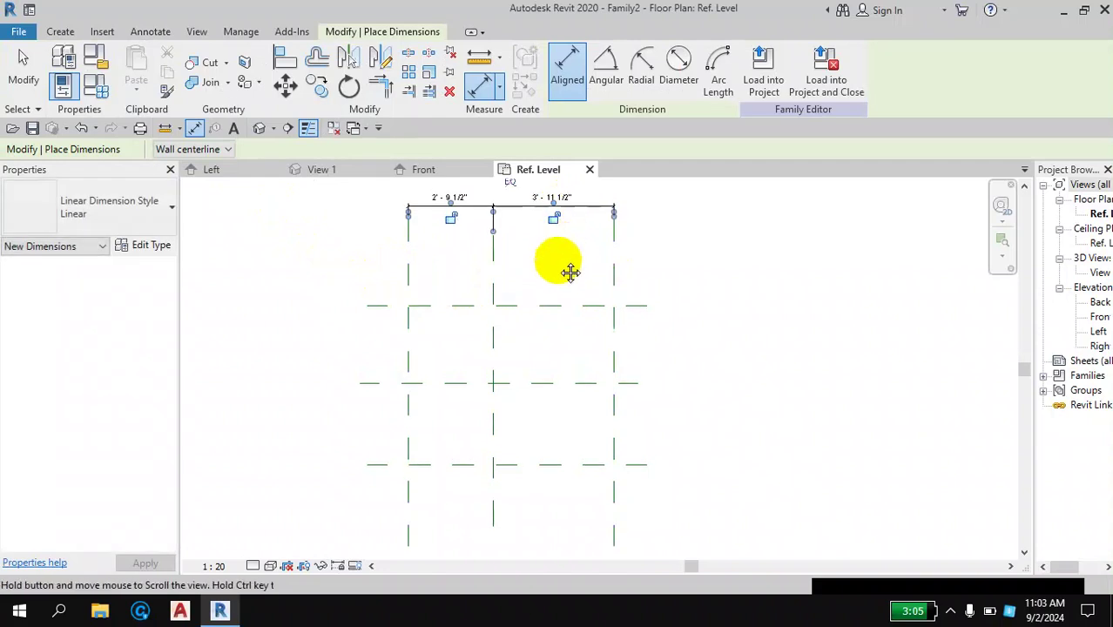
middle_drag(560, 245, 565, 335)
scroll(511, 277, down, 1)
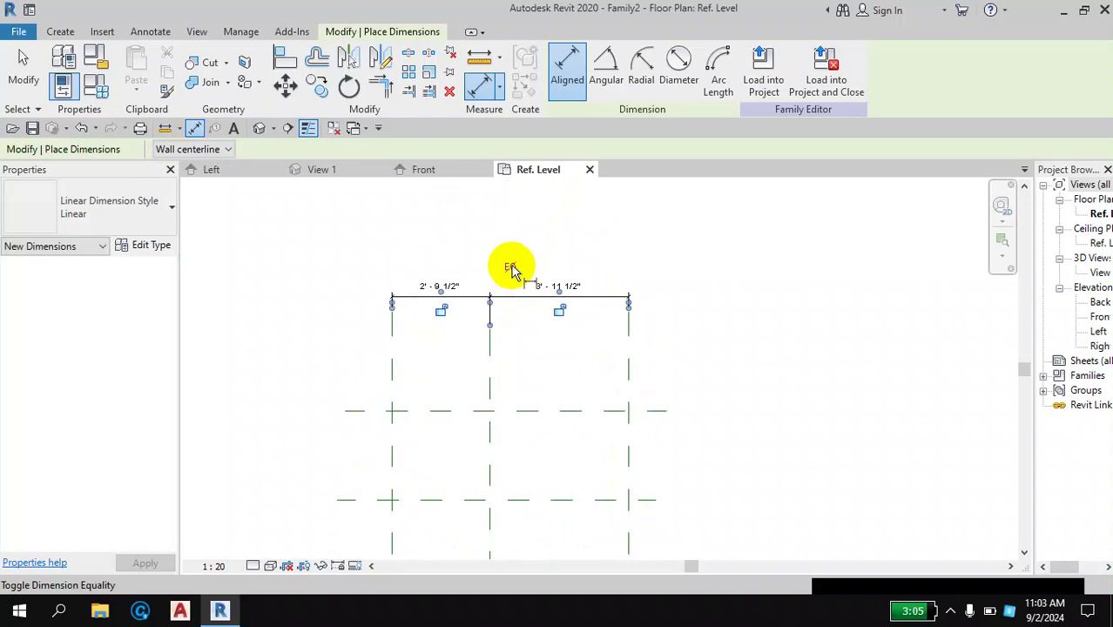
click(511, 268)
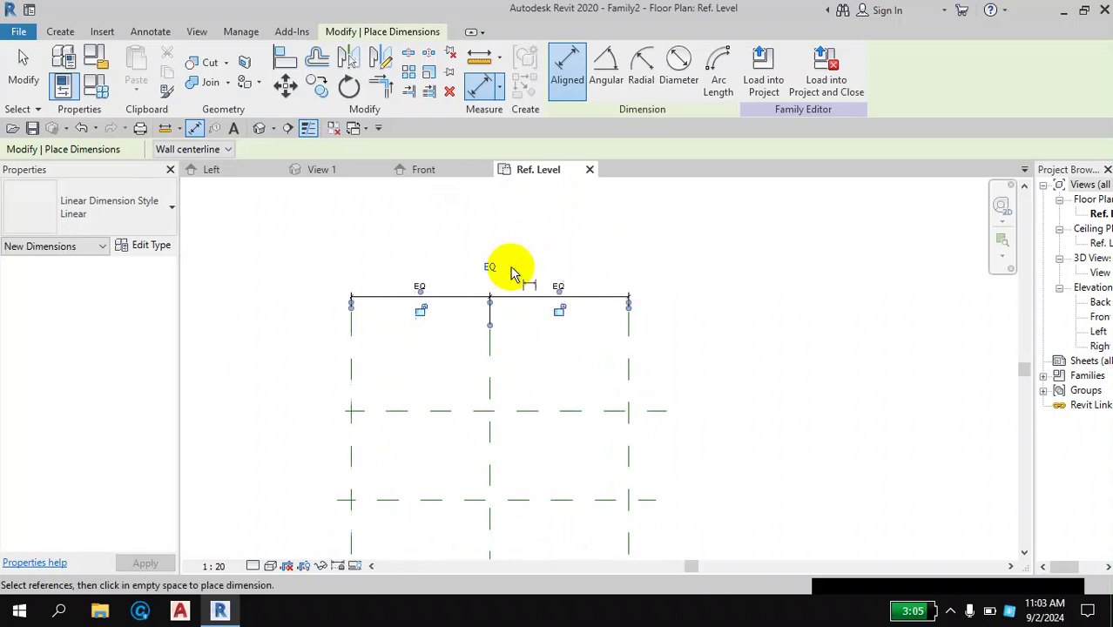
scroll(516, 248, down, 2)
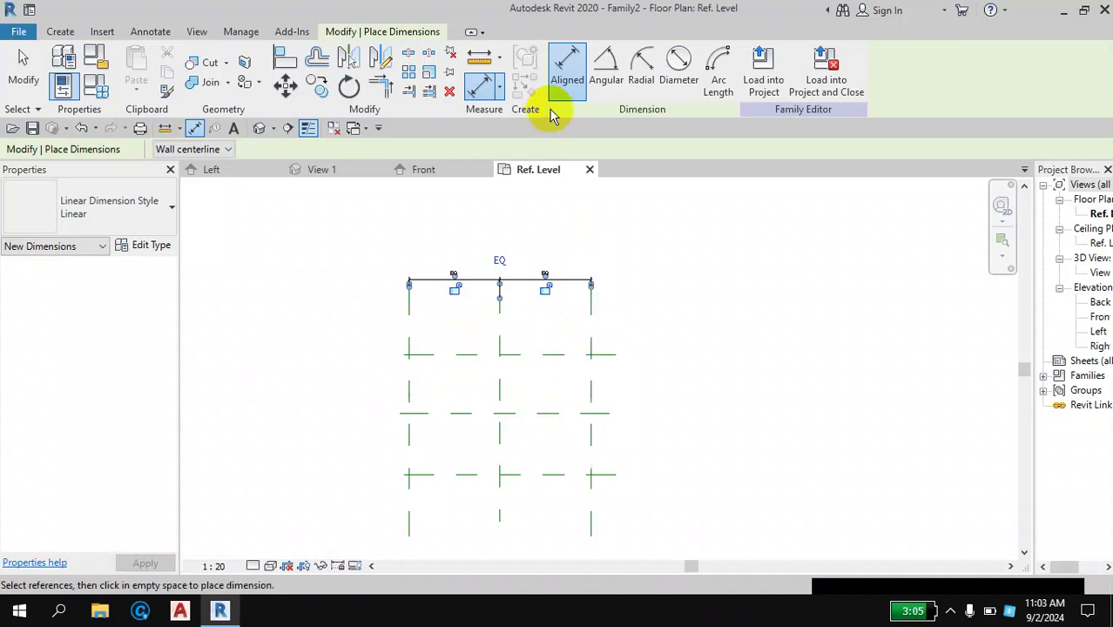
Step: Finish the EQ dimension and cancel a stray dimension attempt
click(567, 65)
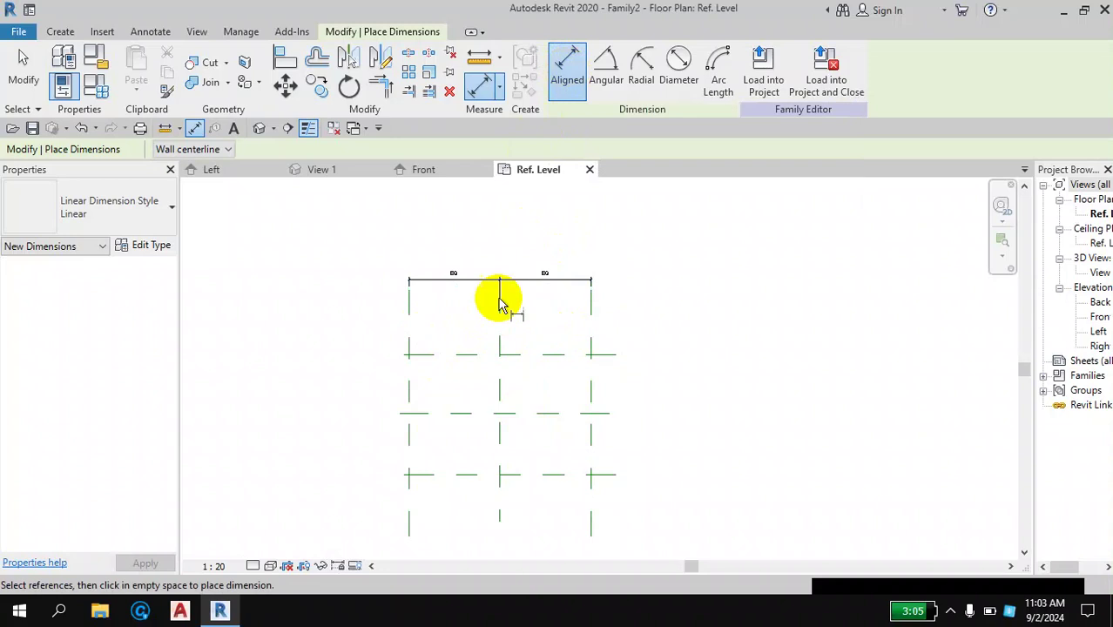
click(412, 338)
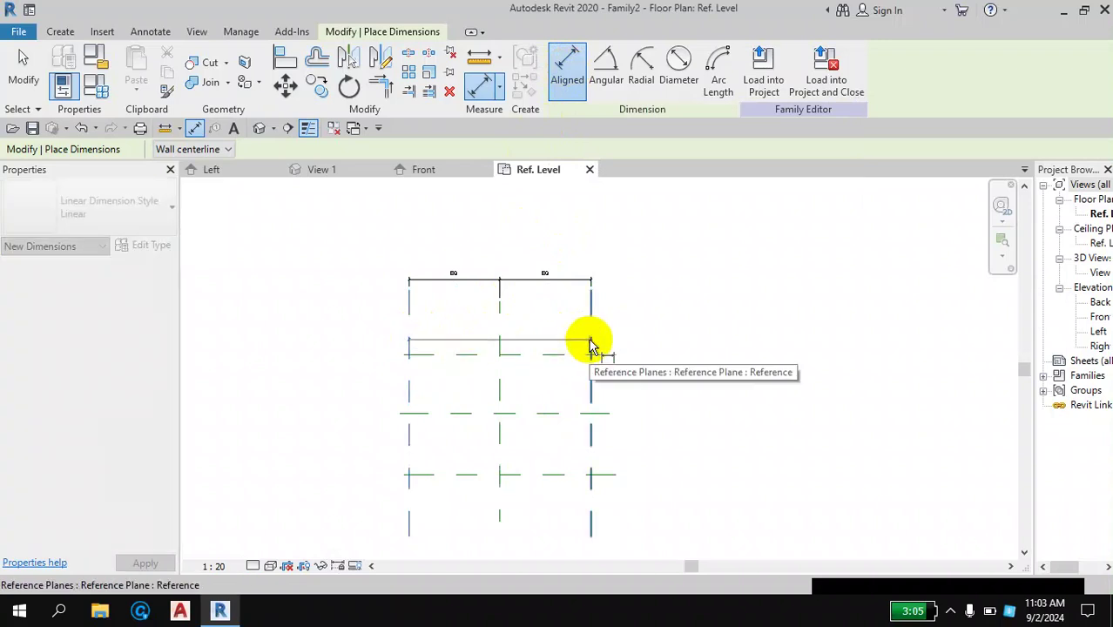
key(Escape)
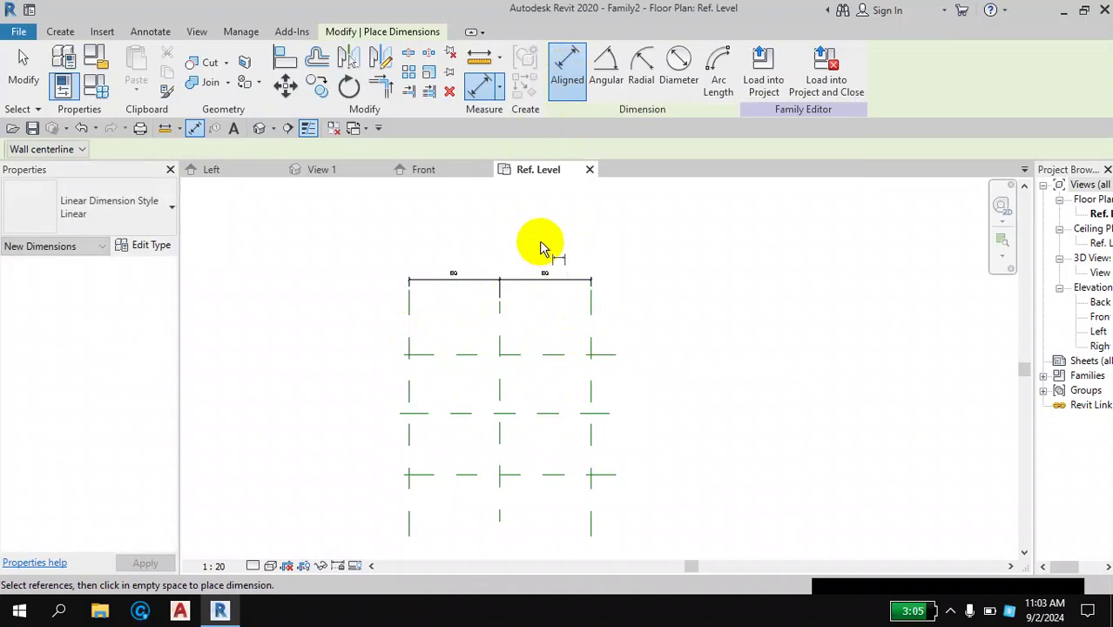
click(23, 68)
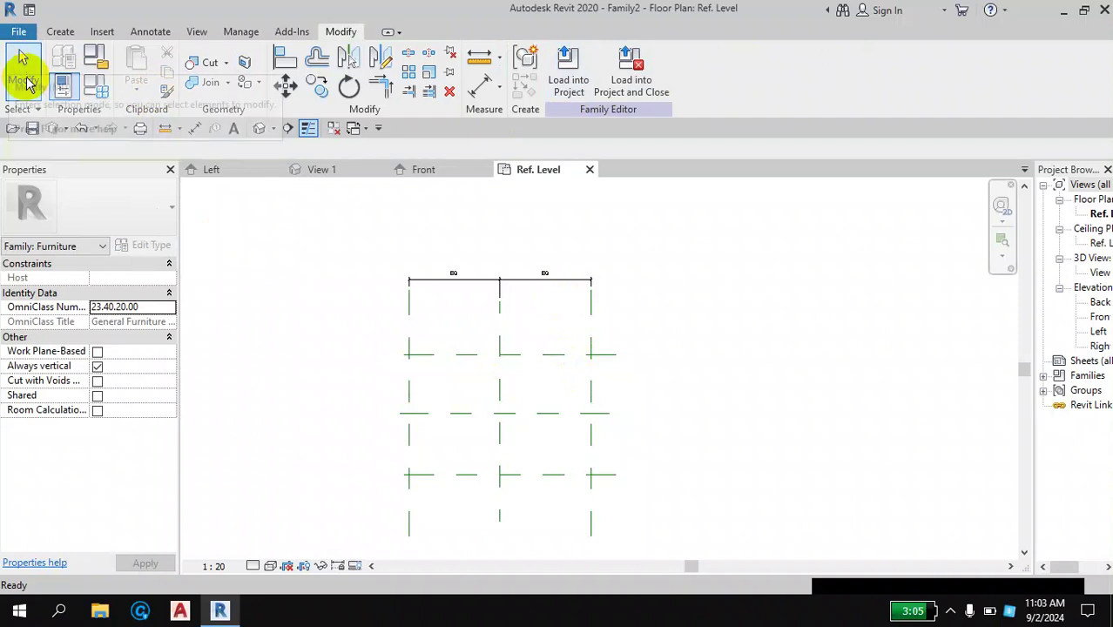
Step: Add a 7' - 11" overall dimension across the outer left and right vertical planes
click(150, 31)
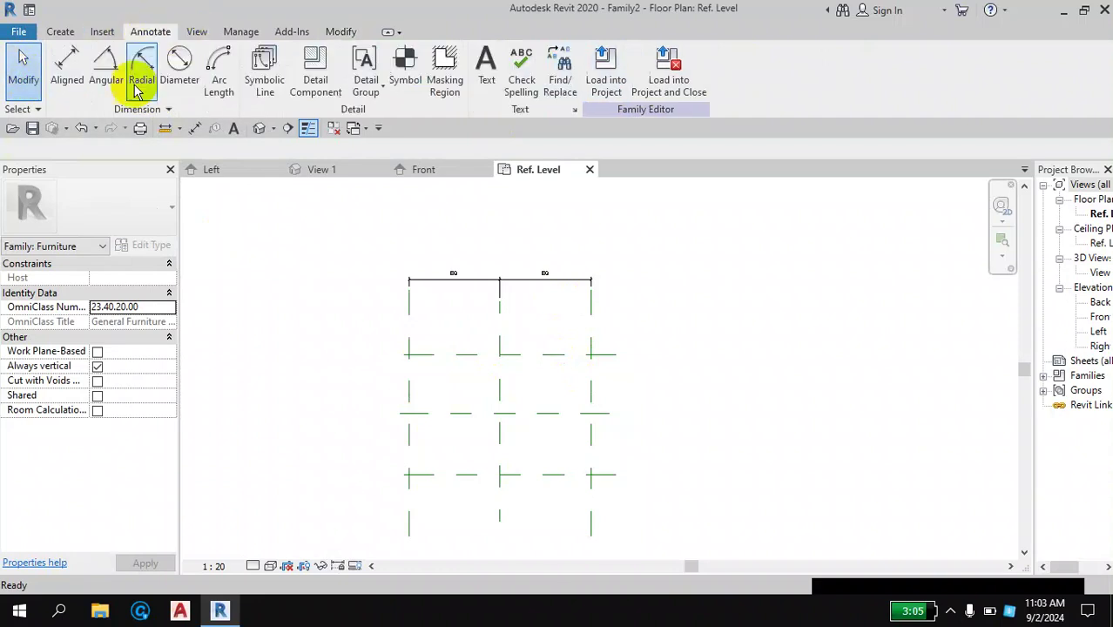
click(67, 74)
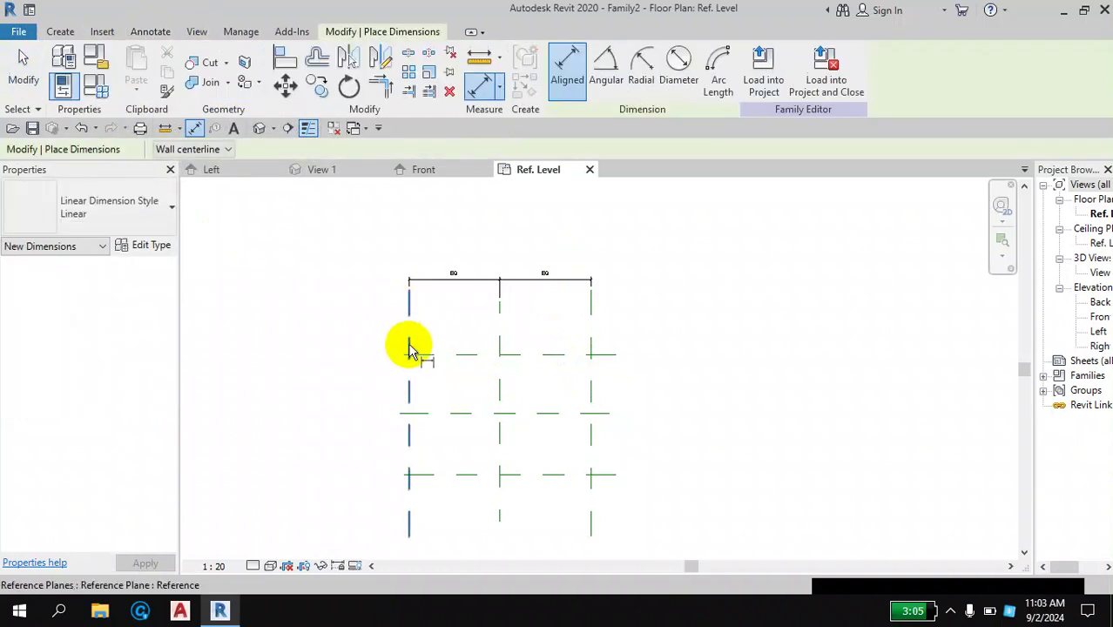
click(410, 335)
scroll(440, 359, up, 1)
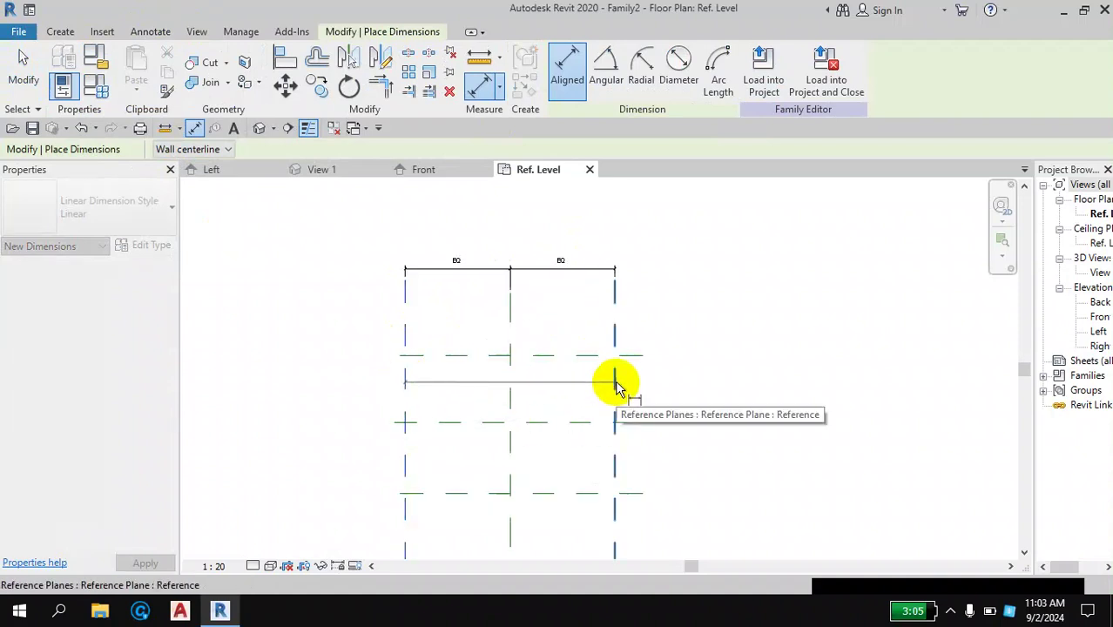
click(616, 391)
scroll(557, 325, up, 1)
scroll(551, 330, up, 1)
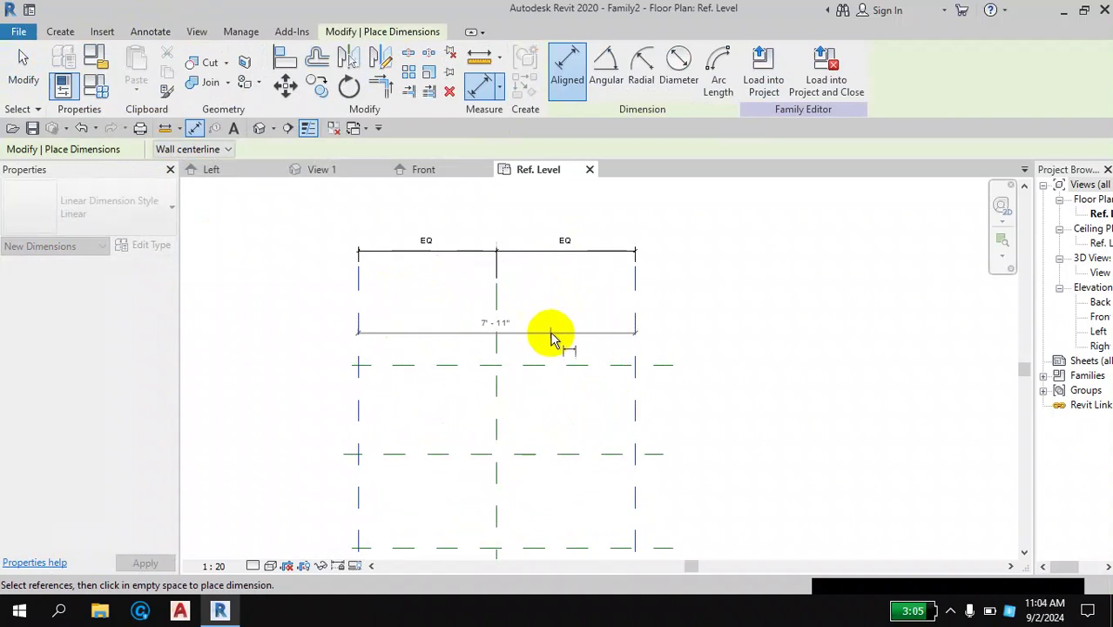
click(562, 338)
scroll(480, 378, up, 2)
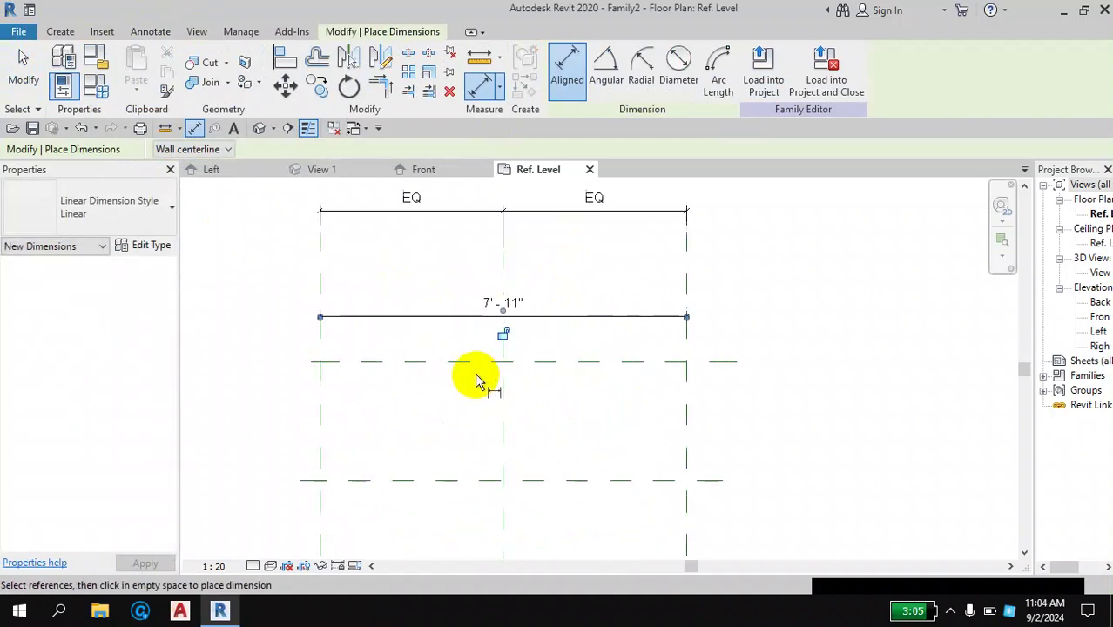
scroll(480, 378, down, 1)
click(26, 83)
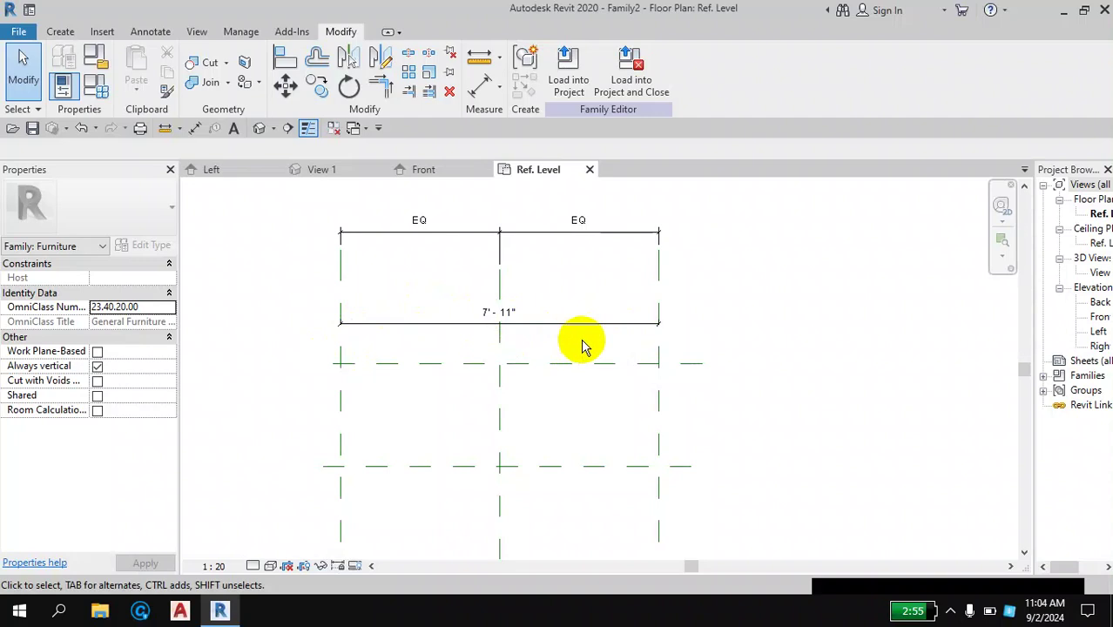
middle_drag(581, 342, 598, 296)
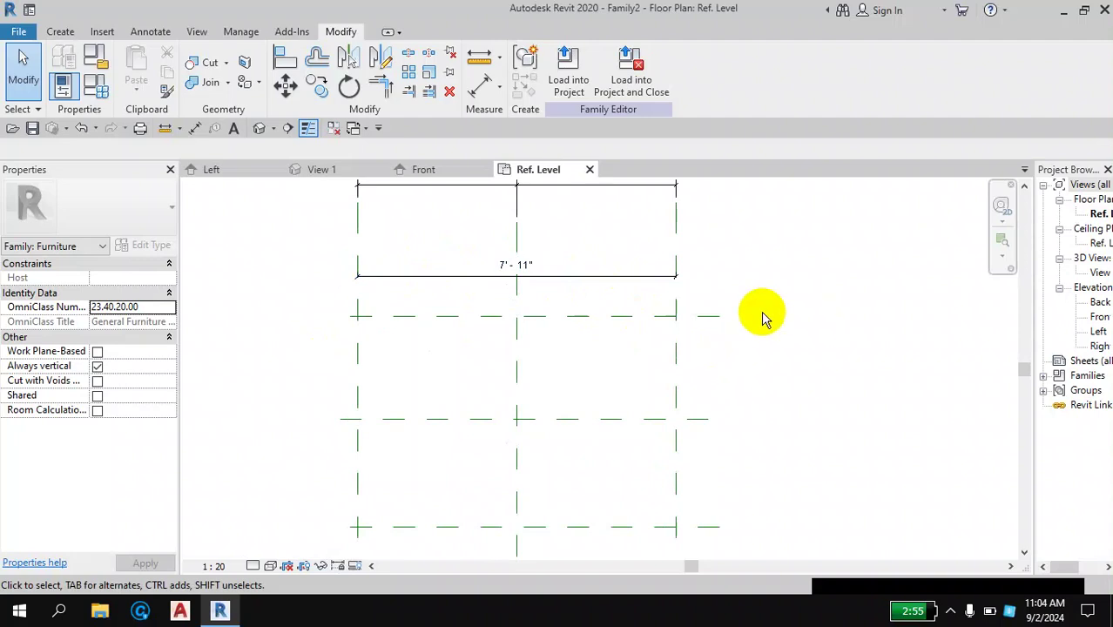
Step: Label the 7' - 11" overall dimension with a new Length parameter
click(635, 278)
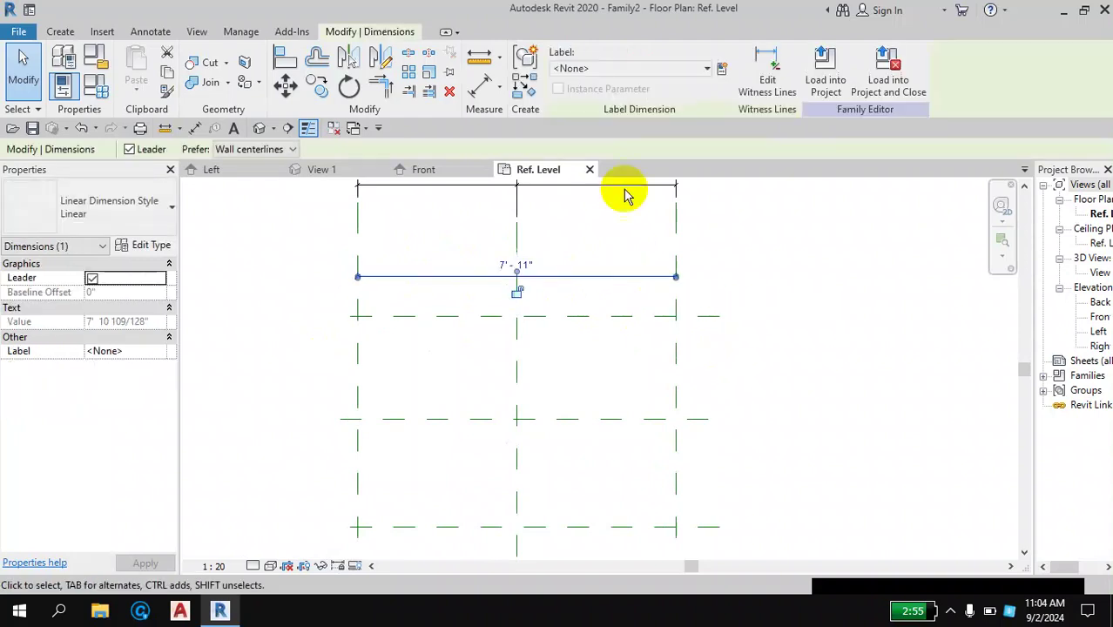
click(722, 71)
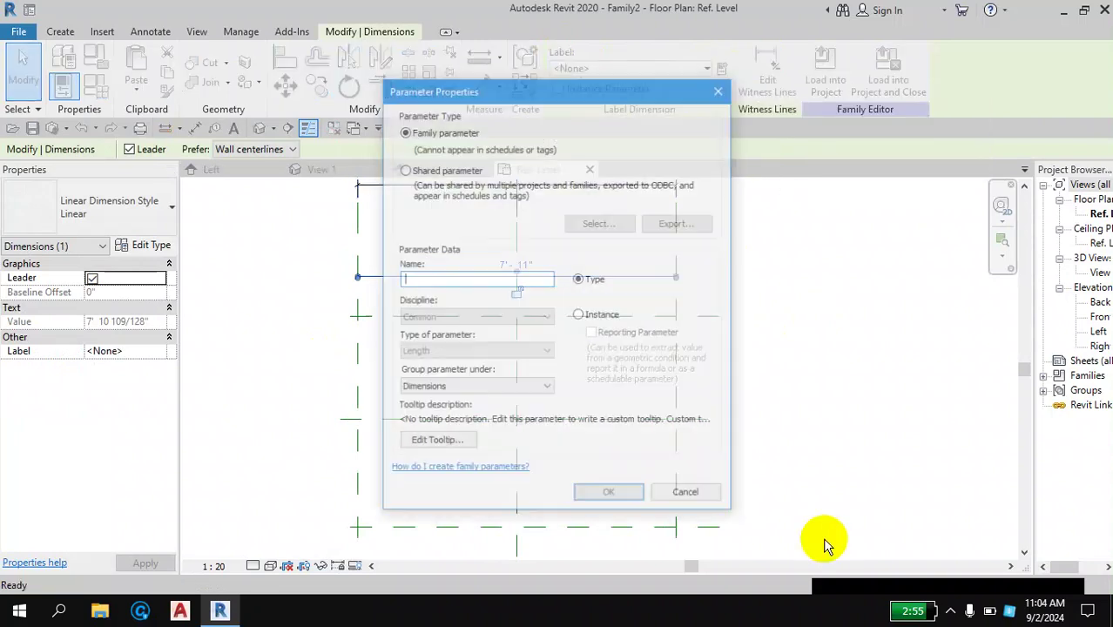
click(418, 277)
text(Length)
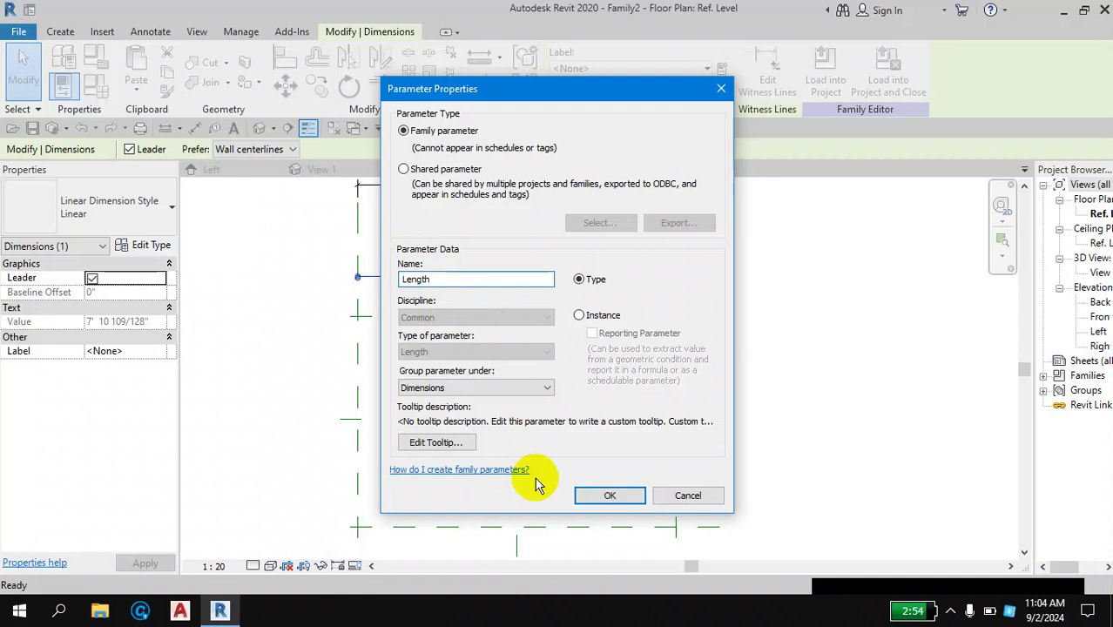
click(609, 495)
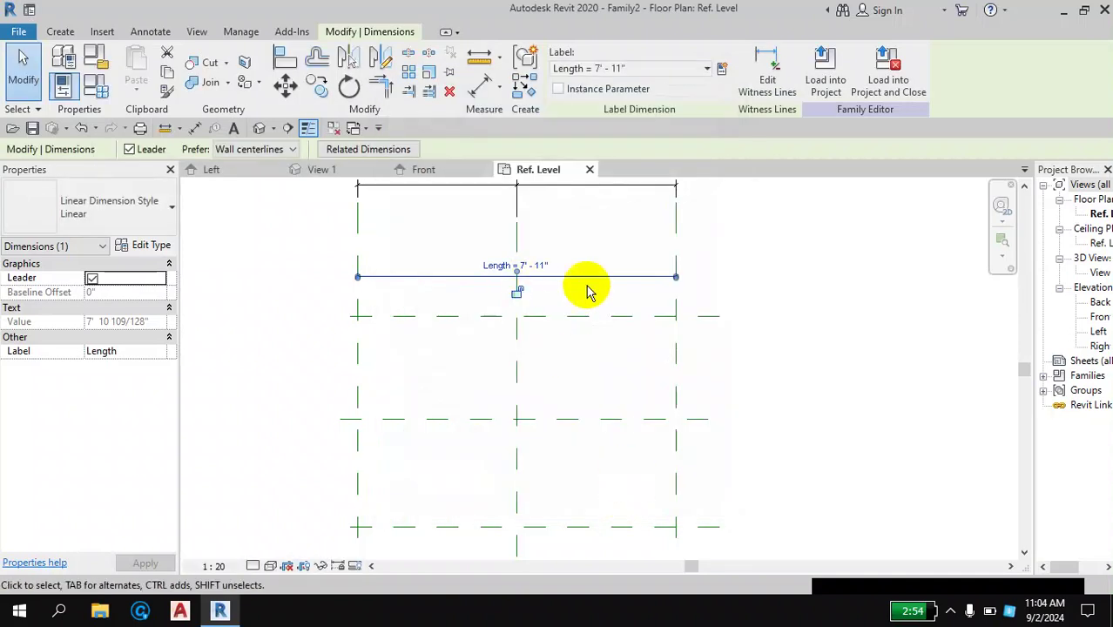
scroll(514, 270, up, 1)
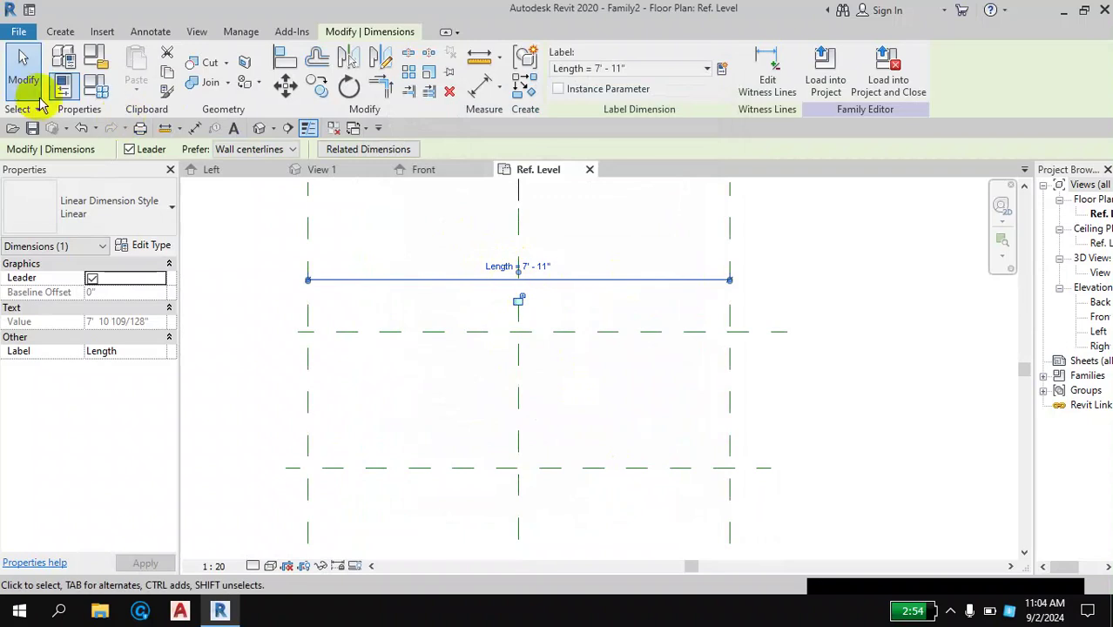
click(26, 70)
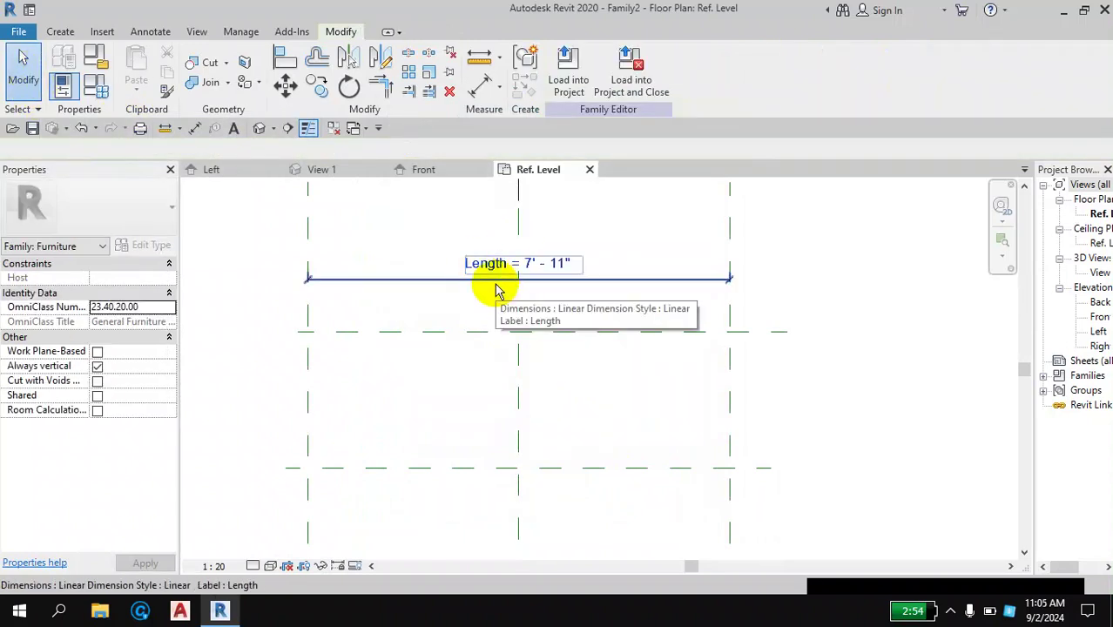
scroll(557, 292, down, 1)
key(alt)
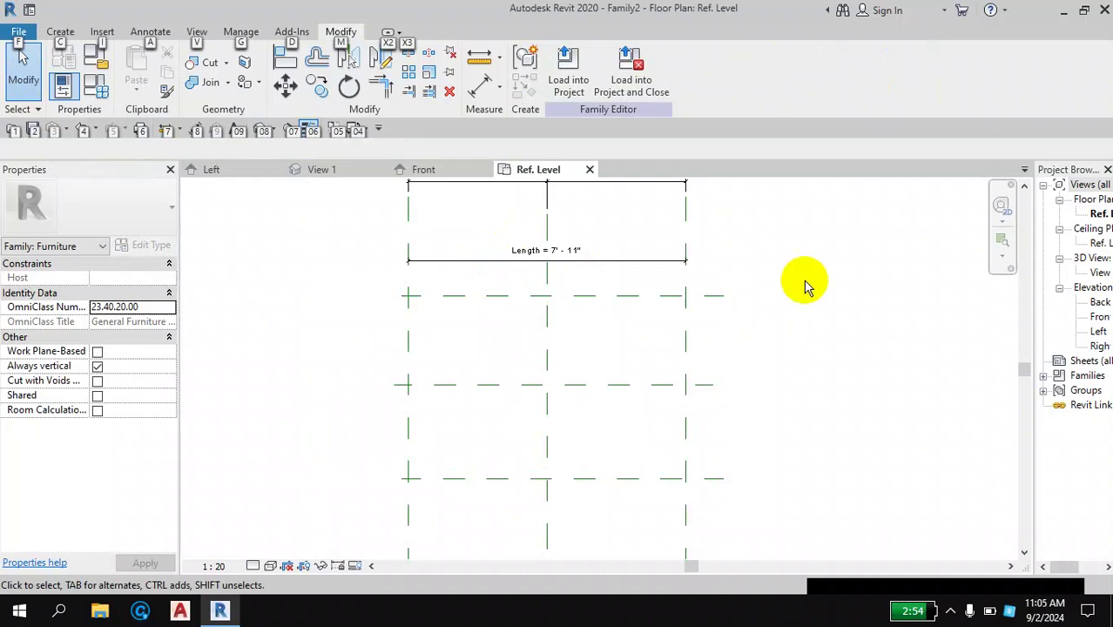
click(805, 285)
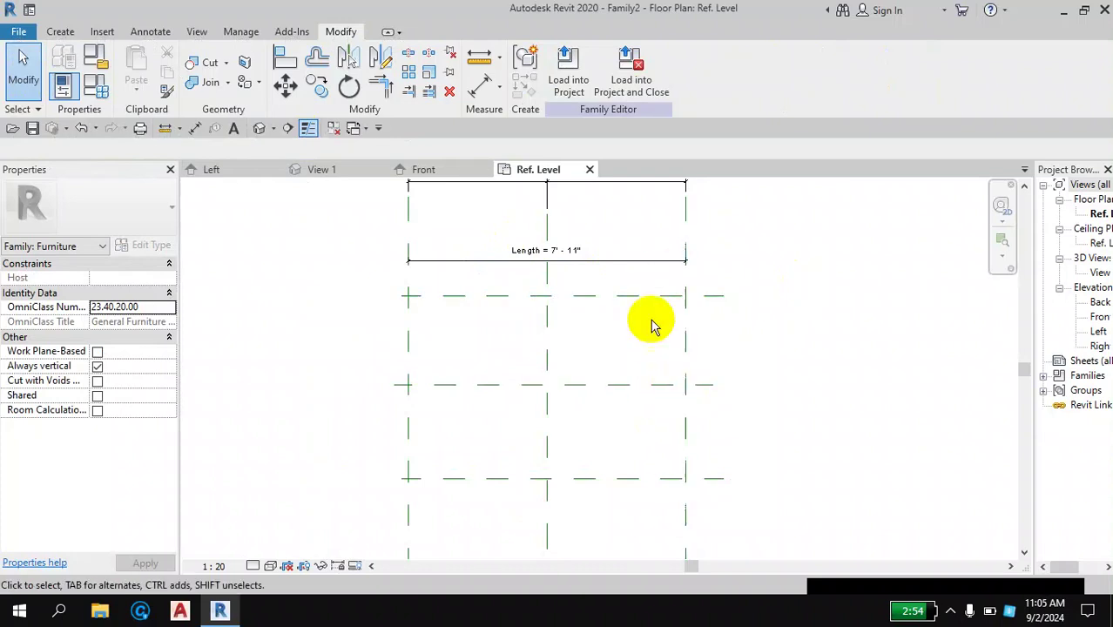
Step: Dimension the top, middle and bottom horizontal reference planes with equal EQ spacing
click(150, 32)
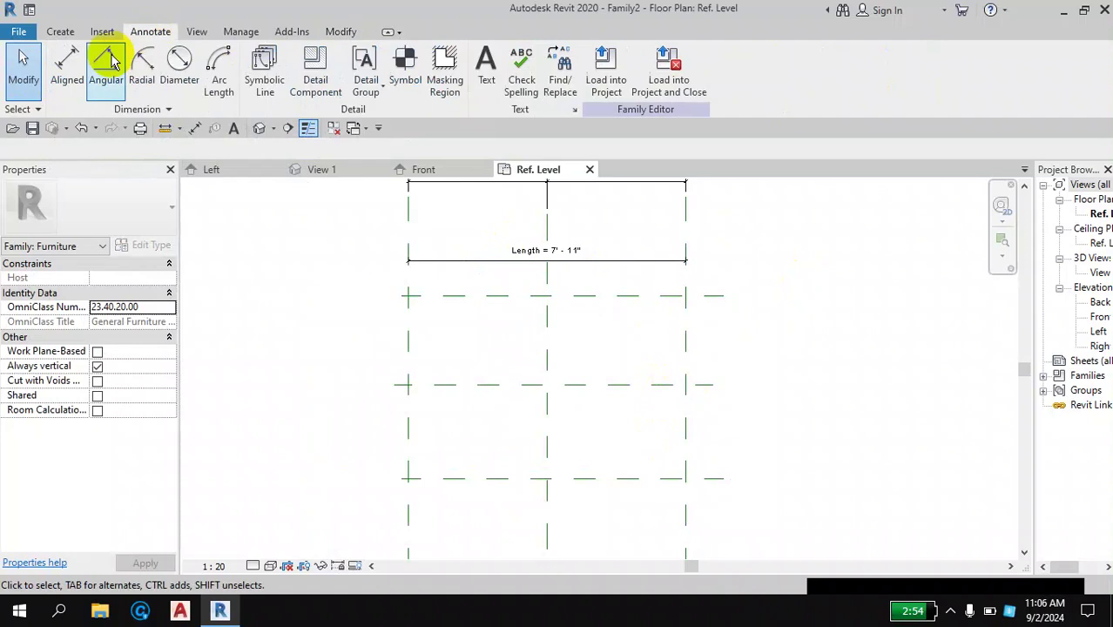
click(67, 68)
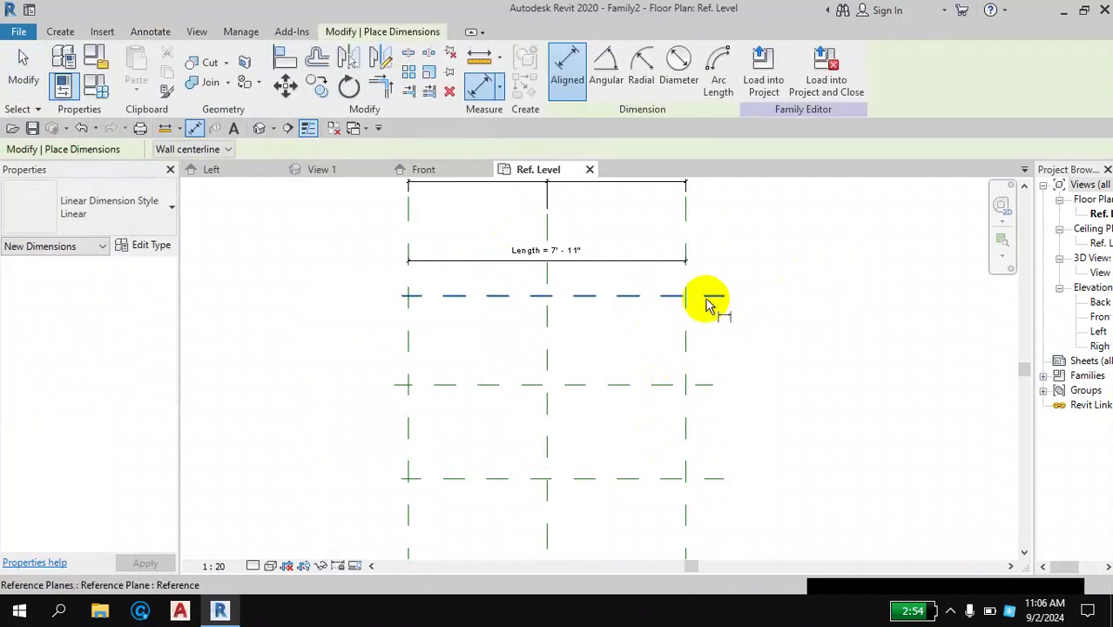
middle_drag(716, 331, 714, 305)
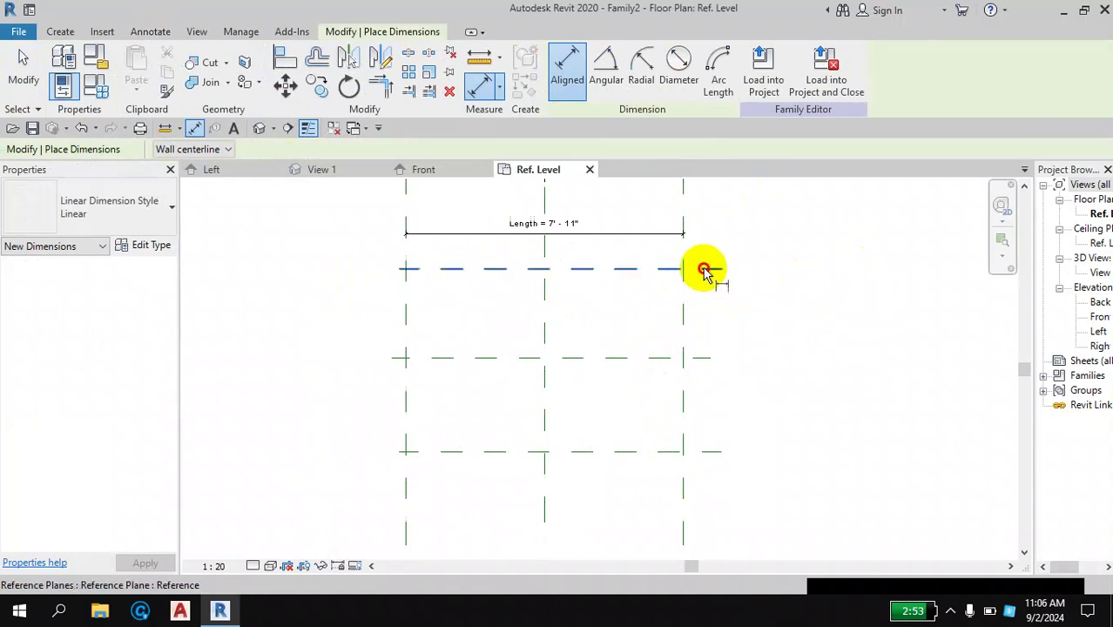
click(706, 273)
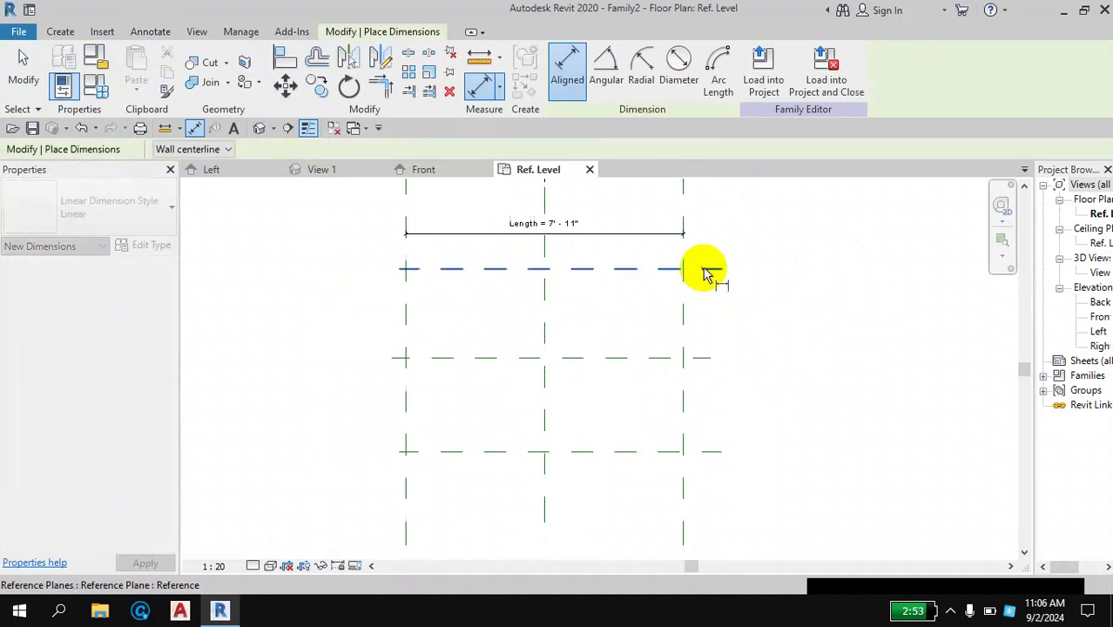
click(701, 359)
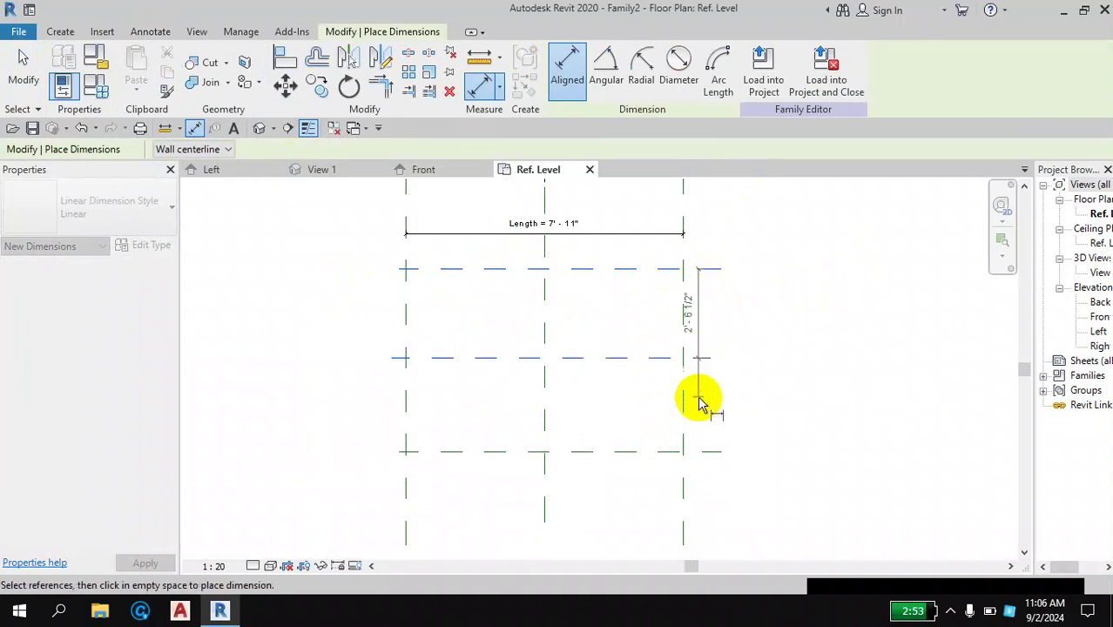
click(704, 453)
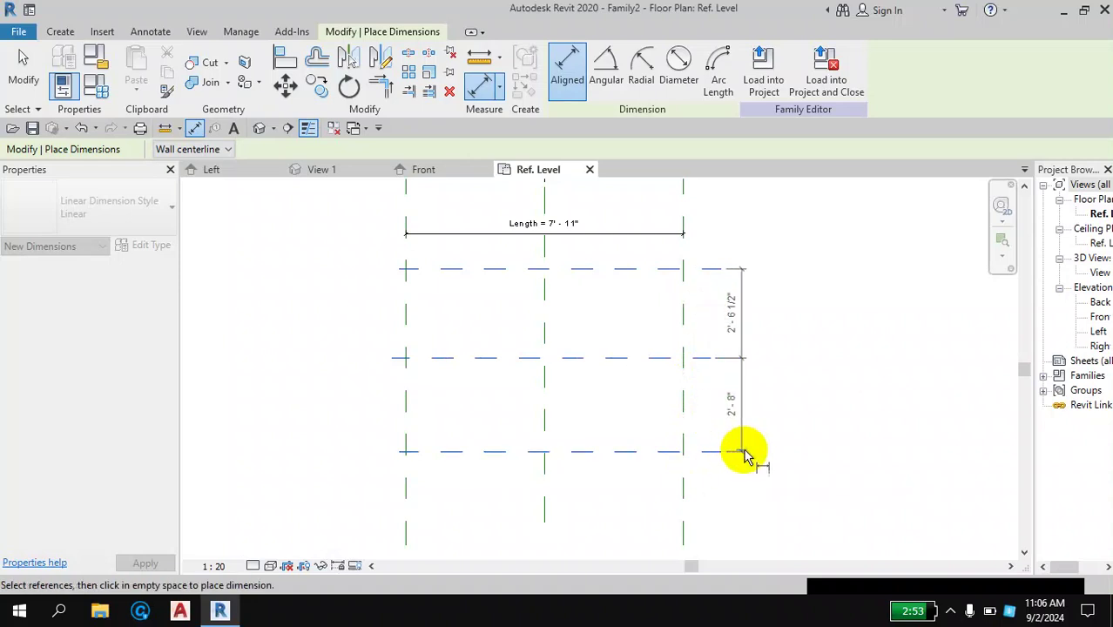
click(767, 408)
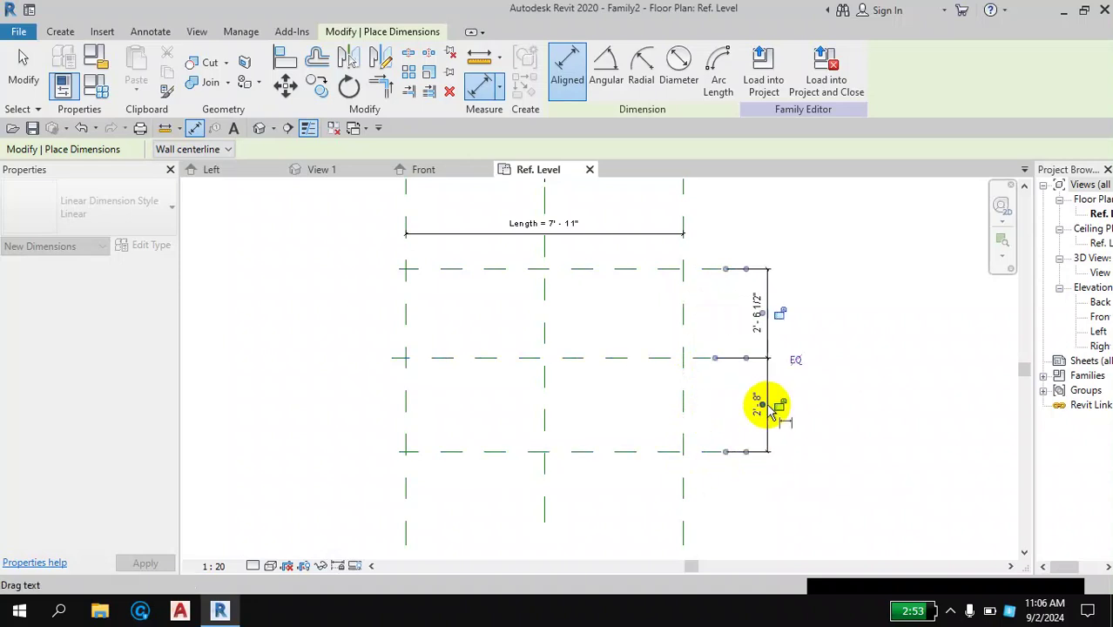
click(795, 362)
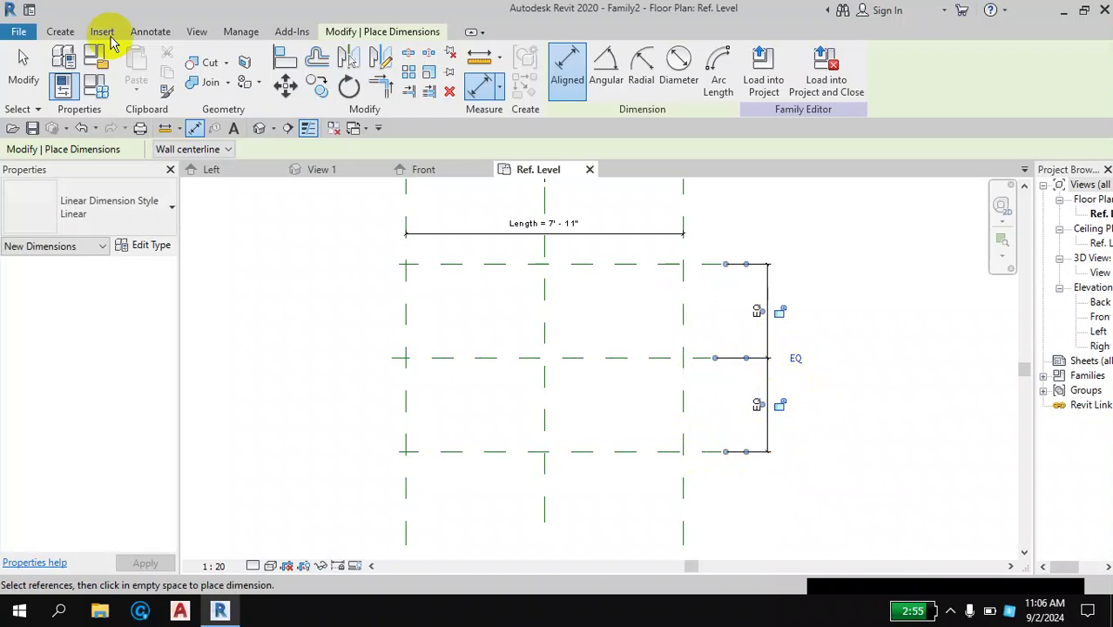
click(568, 74)
Step: Add a 5' - 4" overall dimension from the top to the bottom horizontal plane
click(568, 74)
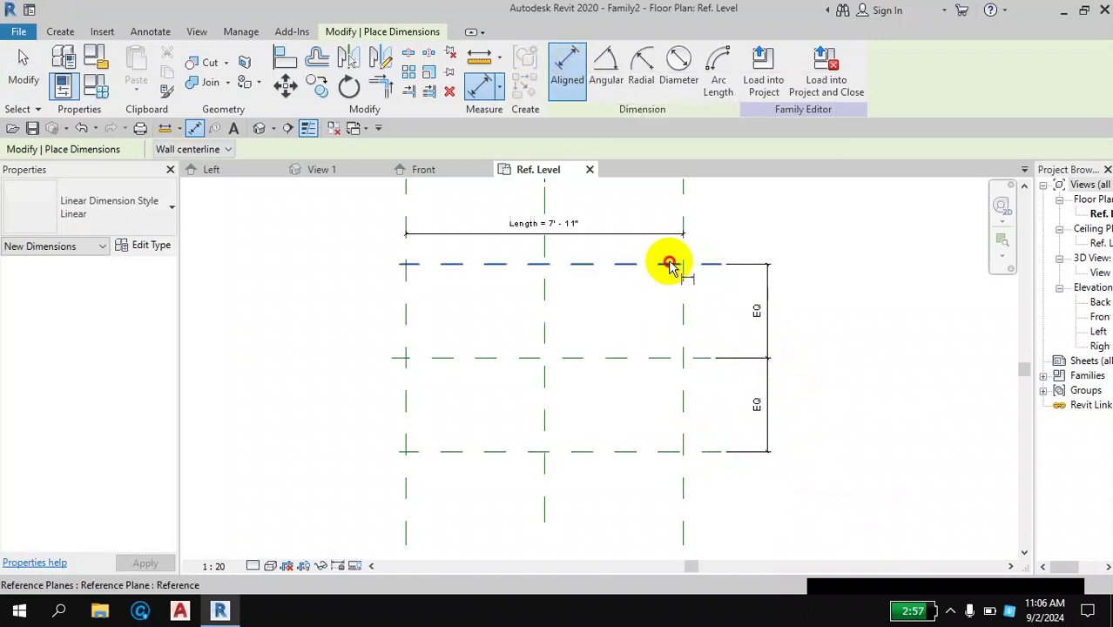
click(669, 266)
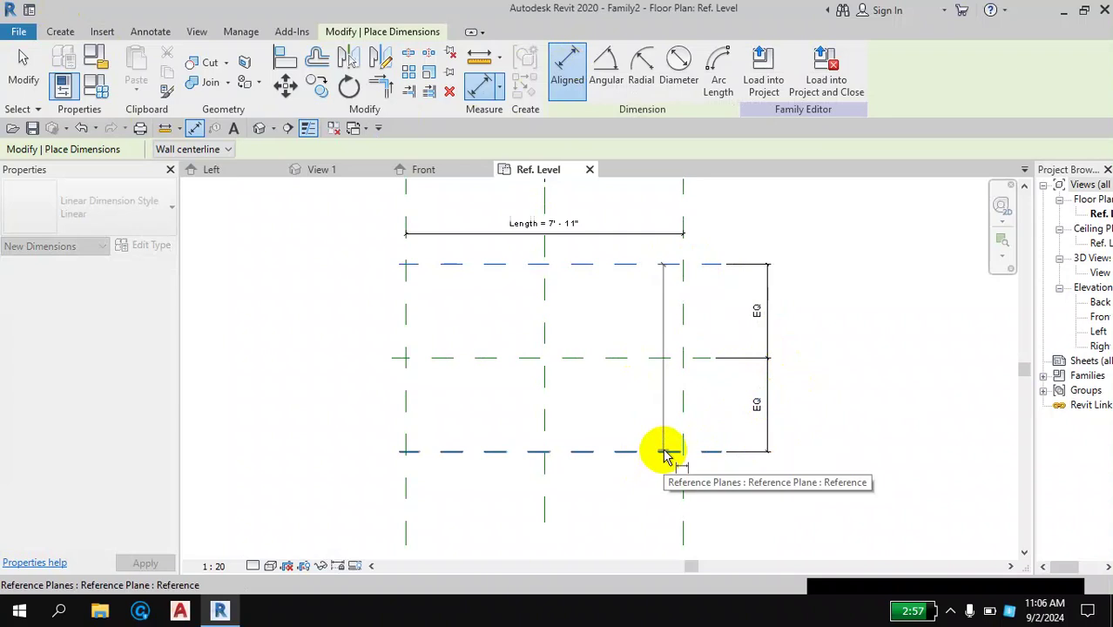
click(665, 452)
scroll(704, 414, down, 1)
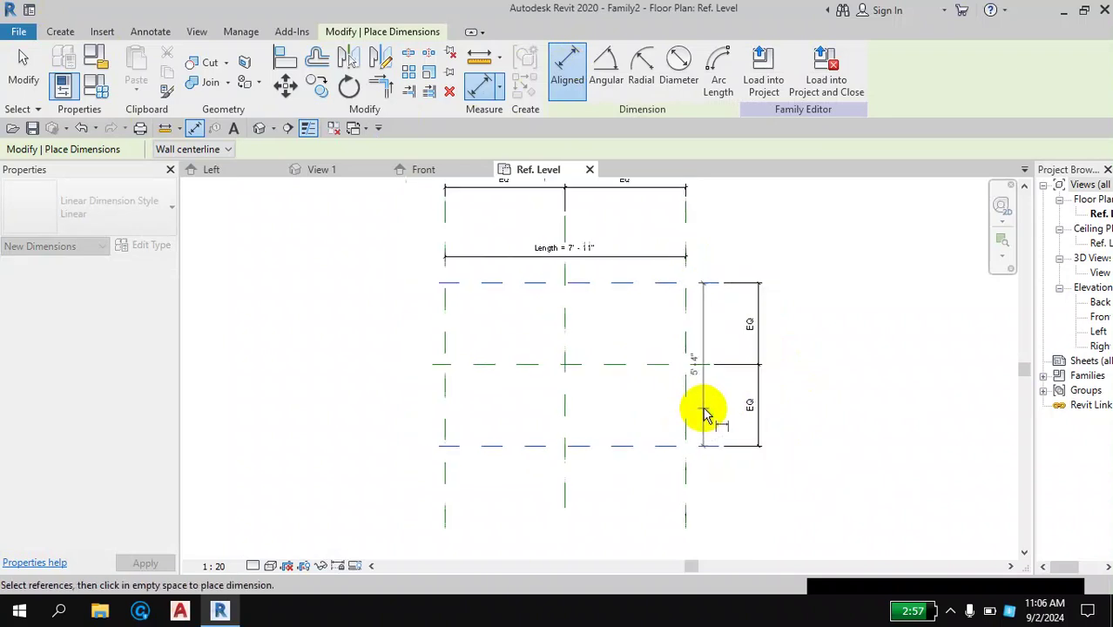
scroll(705, 414, up, 1)
scroll(709, 415, up, 1)
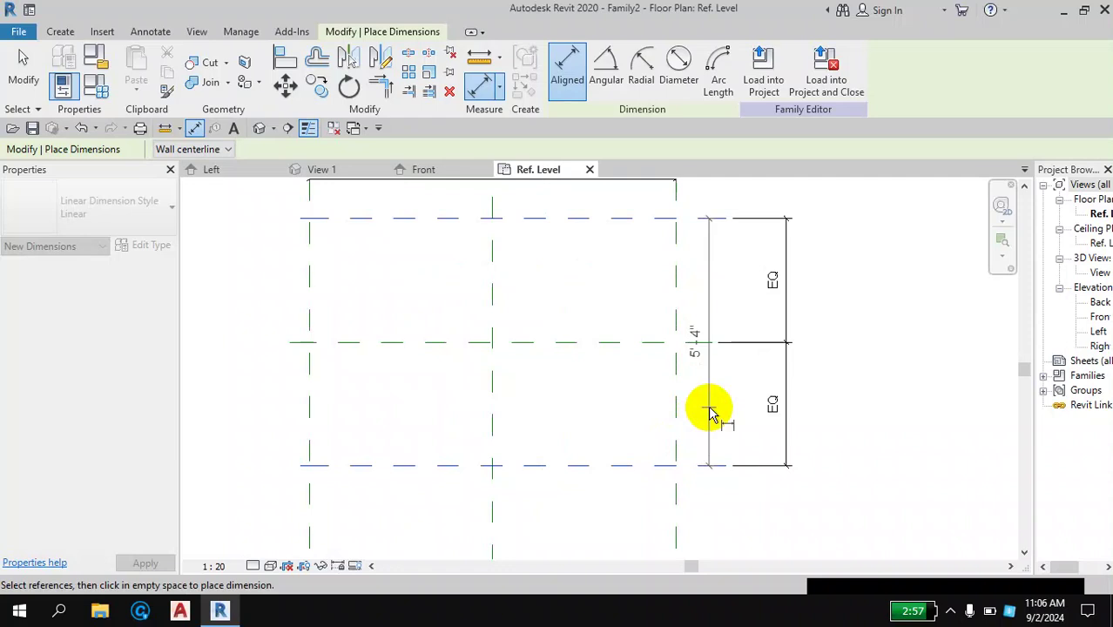
click(709, 410)
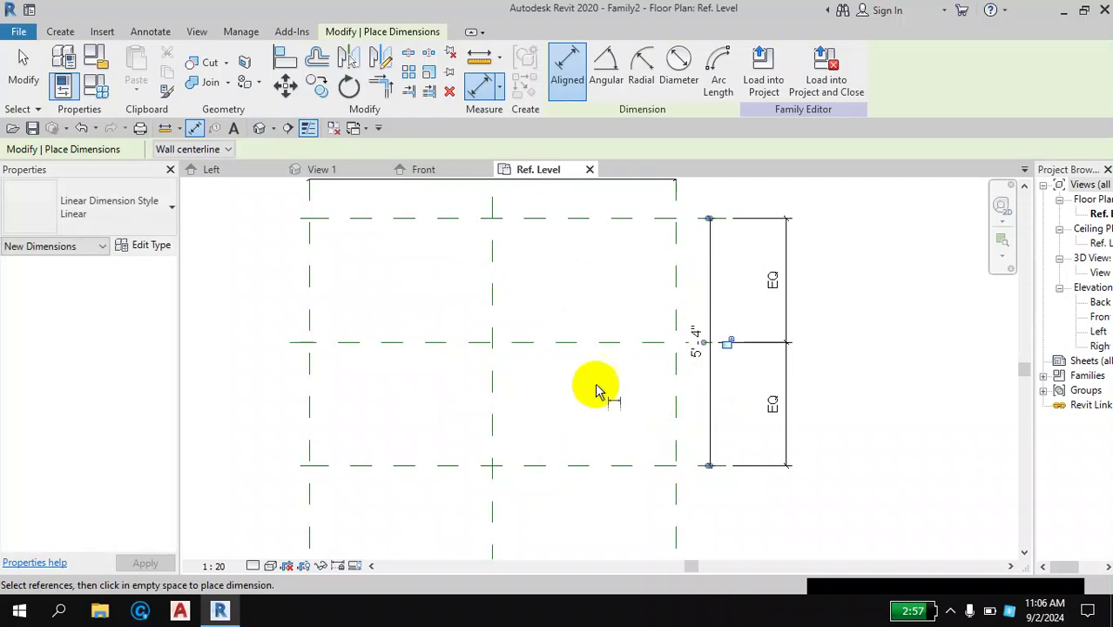
click(21, 56)
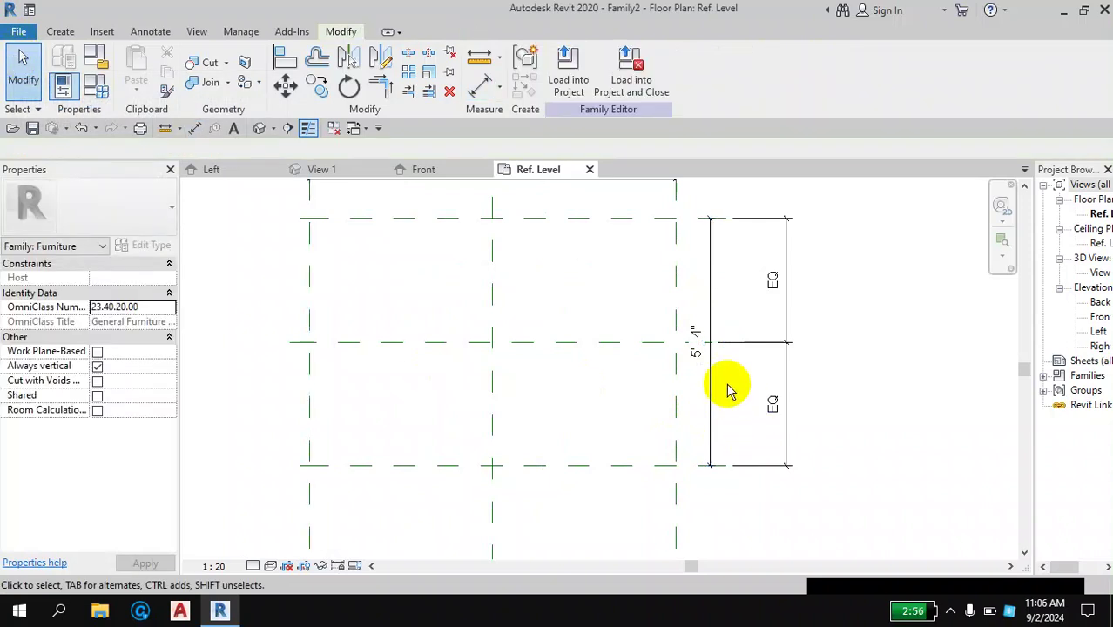
Step: Label the 5' - 4" vertical dimension with a new parameter named Width
scroll(714, 244, down, 2)
middle_drag(707, 311, 702, 402)
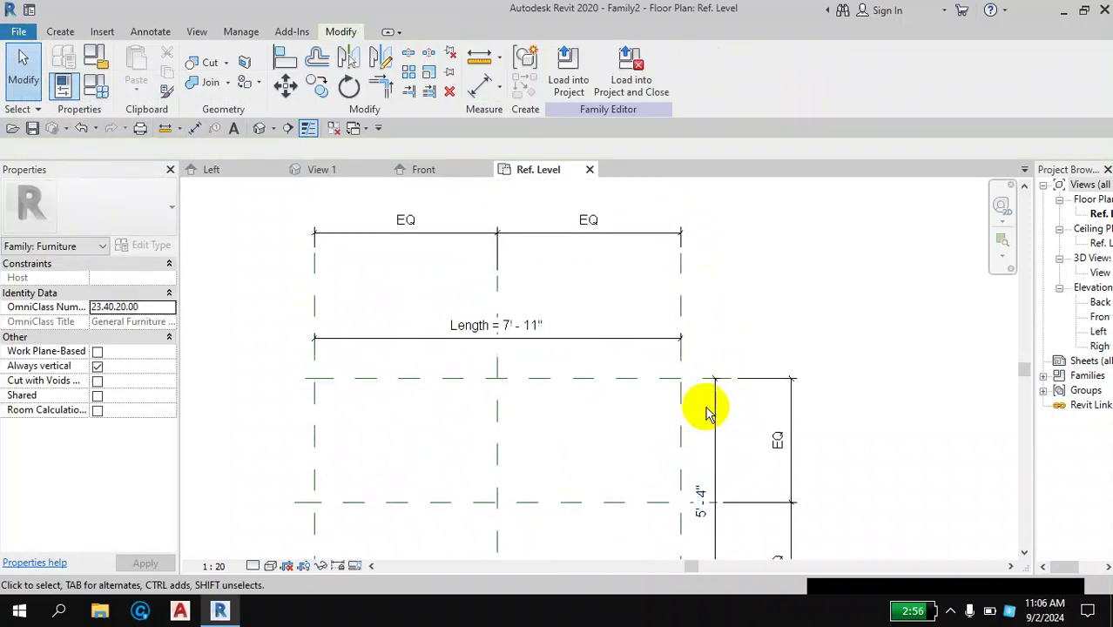
scroll(708, 398, up, 2)
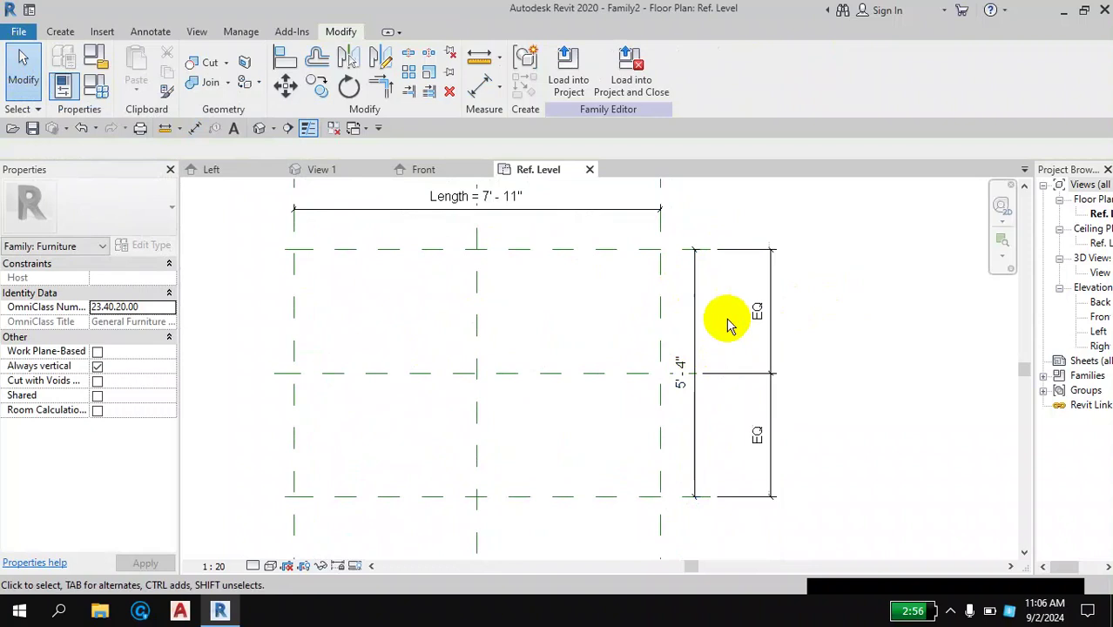
click(696, 319)
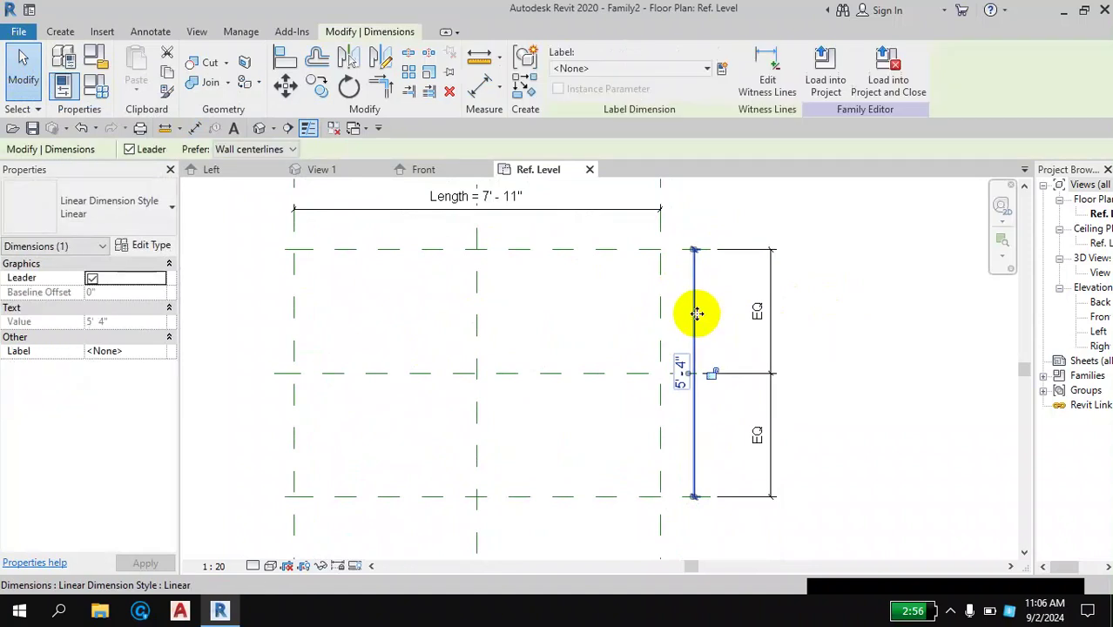
click(722, 70)
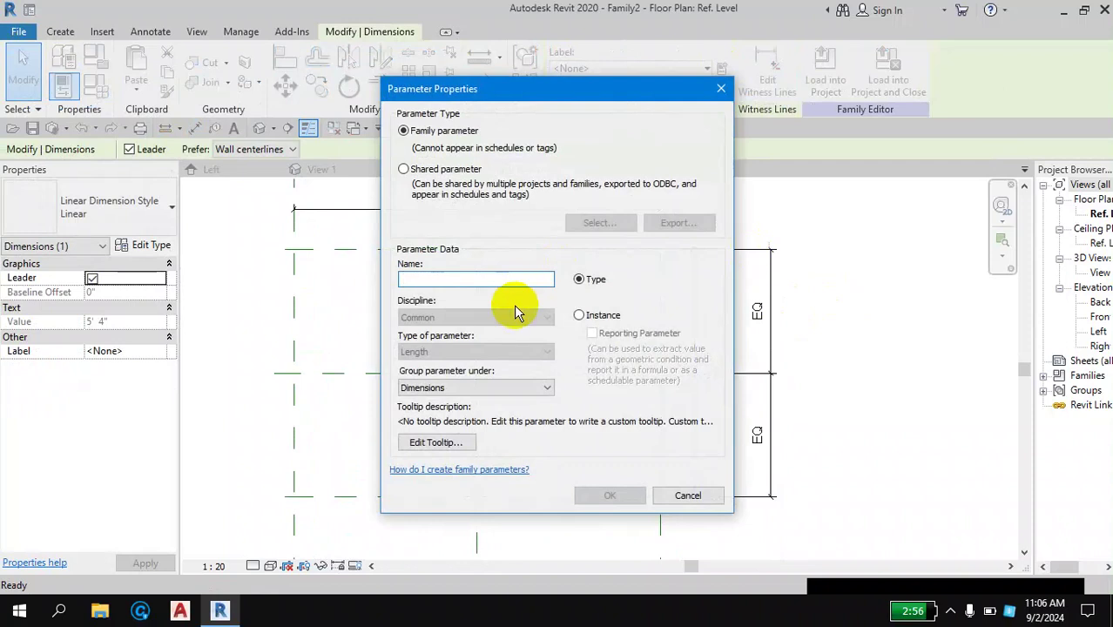
text(Wi)
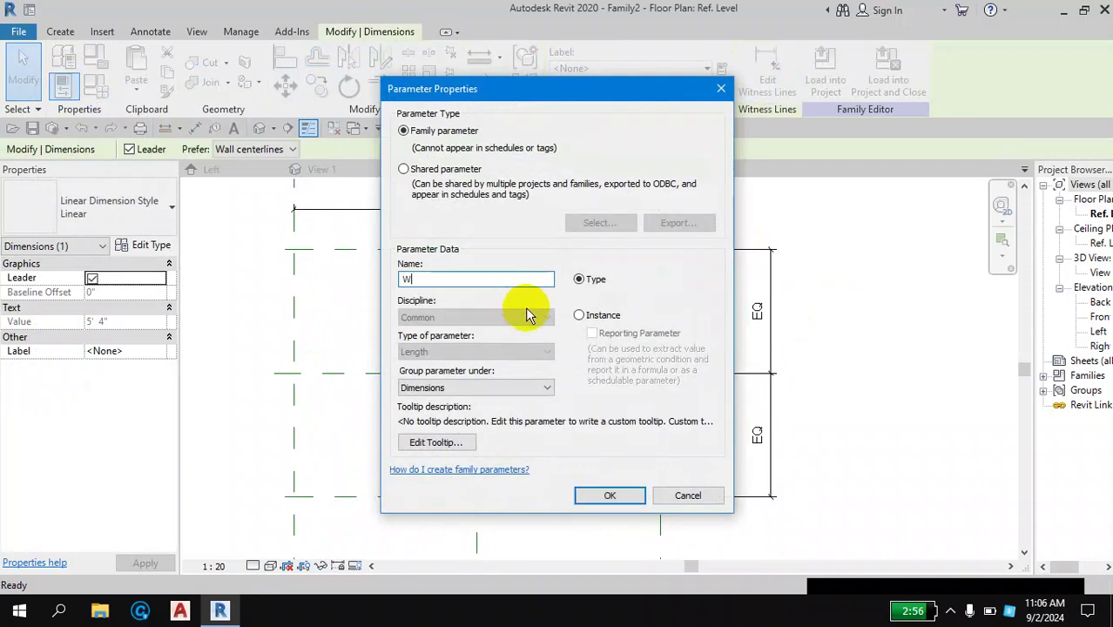
text(dt)
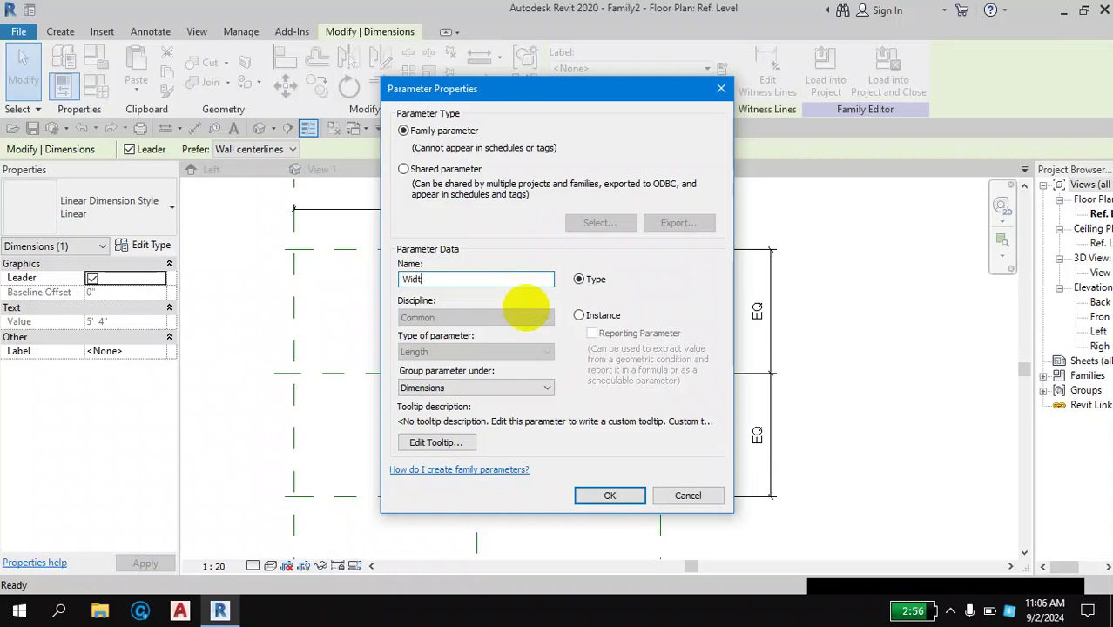
text(h)
click(632, 507)
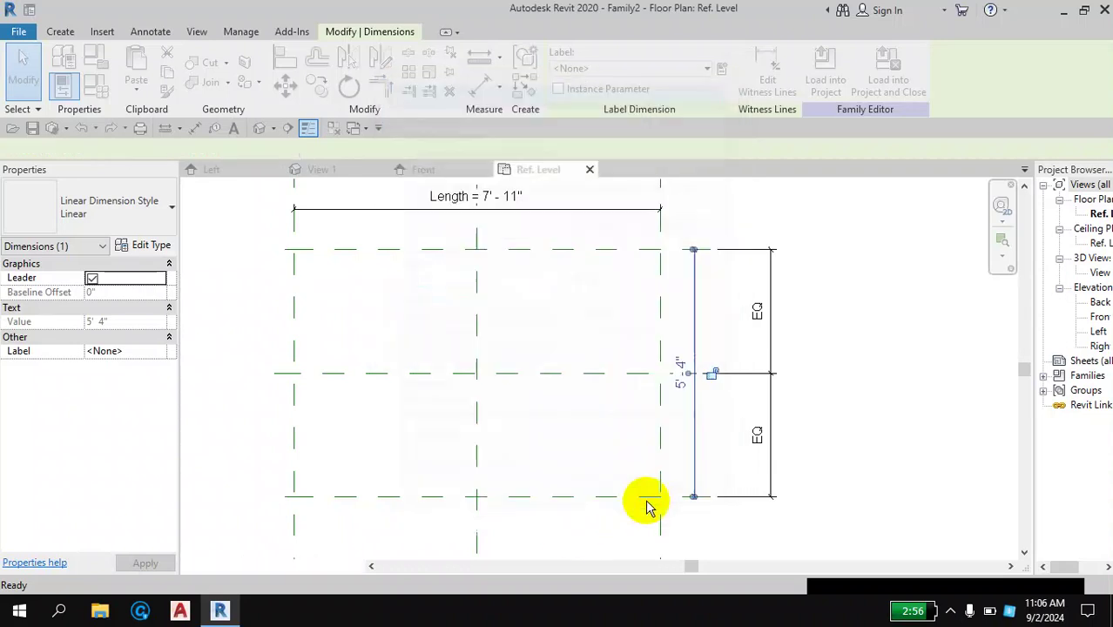
click(911, 396)
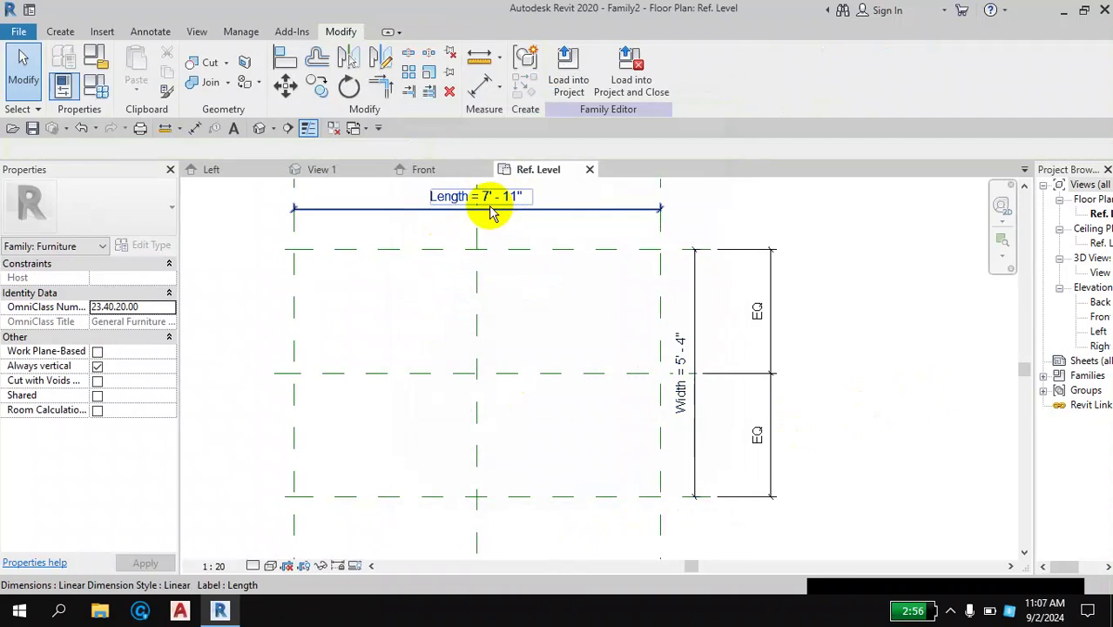
Step: Change the Length dimension value to 3' - 0"
middle_drag(393, 318, 397, 366)
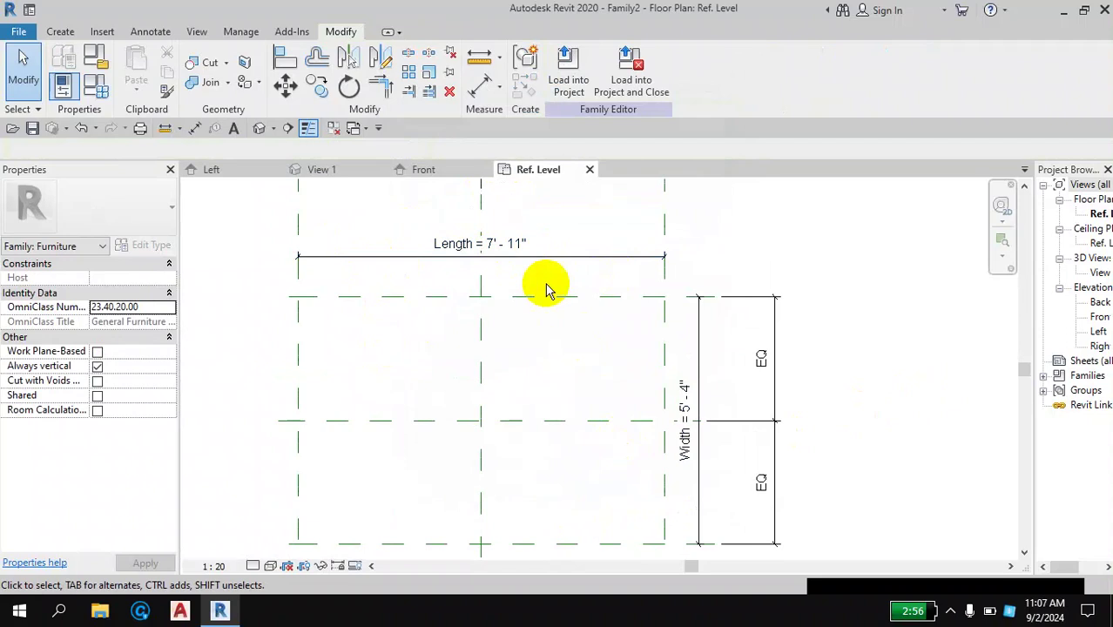
scroll(678, 423, up, 1)
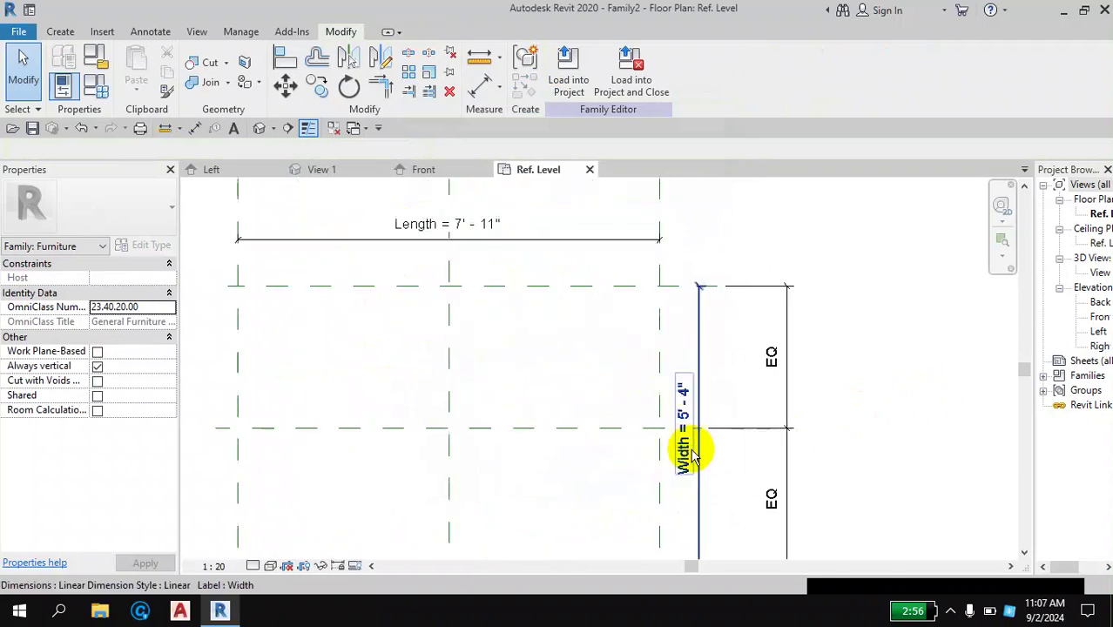
scroll(688, 410, up, 1)
scroll(682, 379, down, 1)
scroll(680, 375, down, 1)
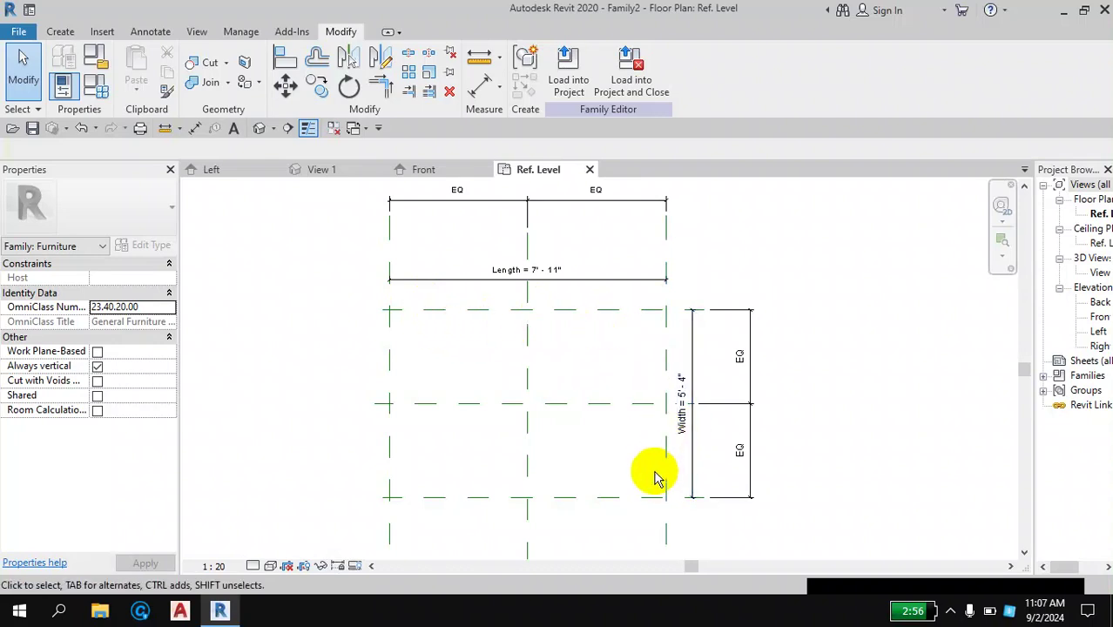
middle_drag(572, 364, 575, 339)
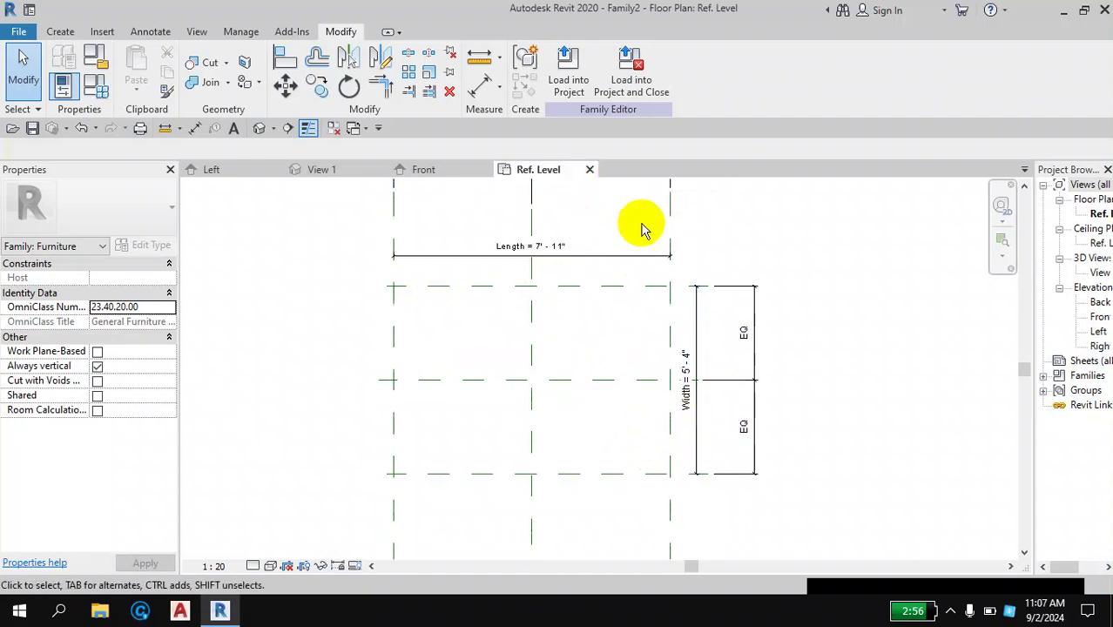
scroll(644, 235, up, 1)
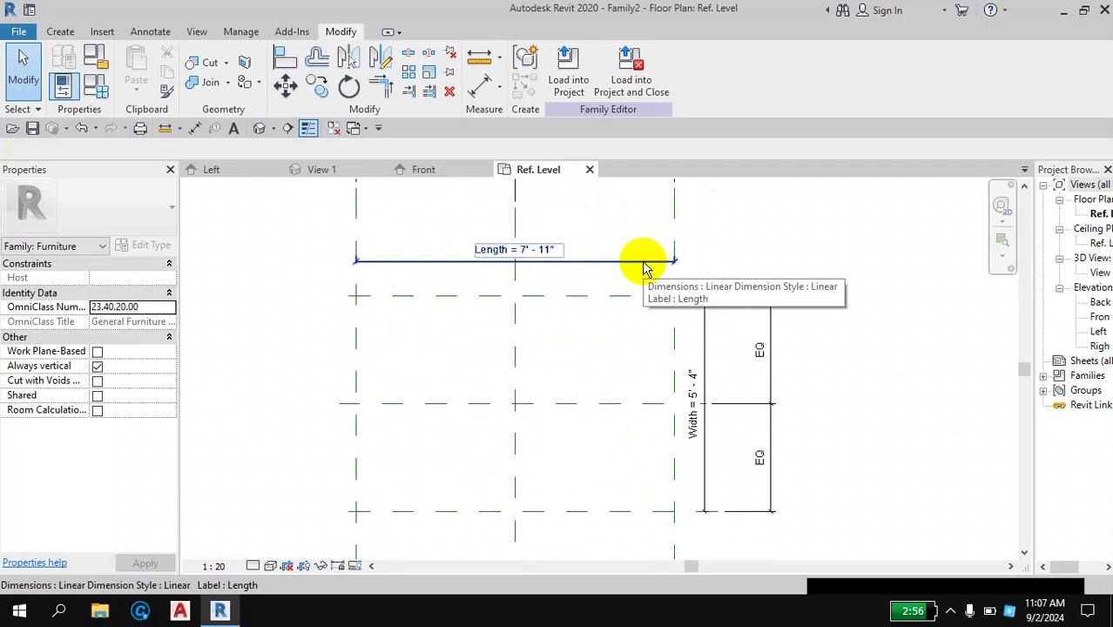
click(645, 268)
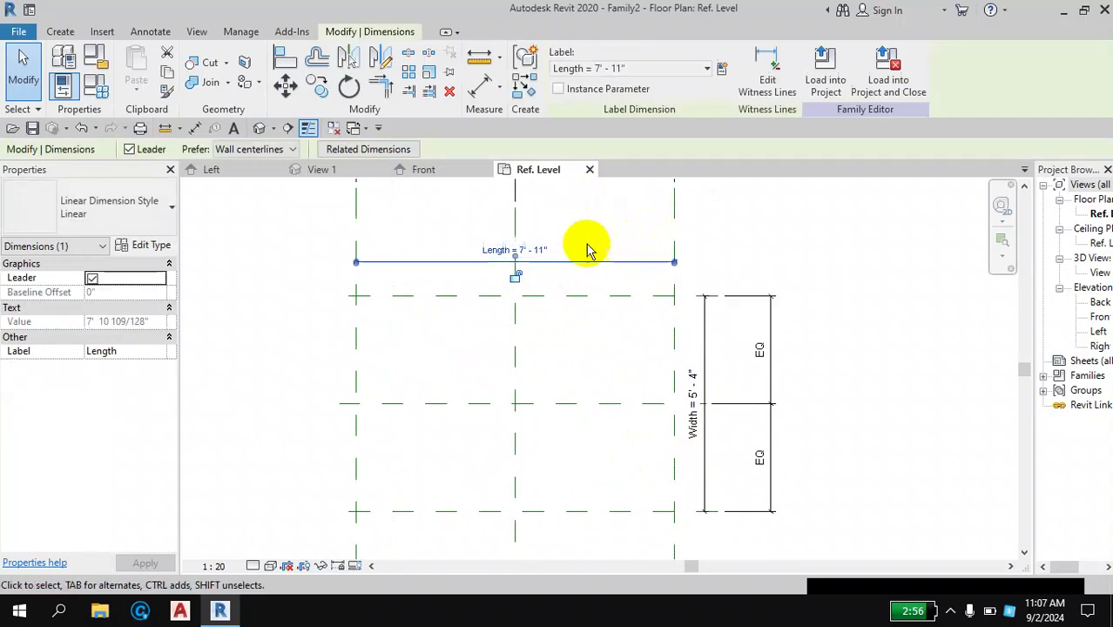
scroll(523, 254, up, 2)
scroll(514, 261, up, 2)
scroll(518, 269, up, 1)
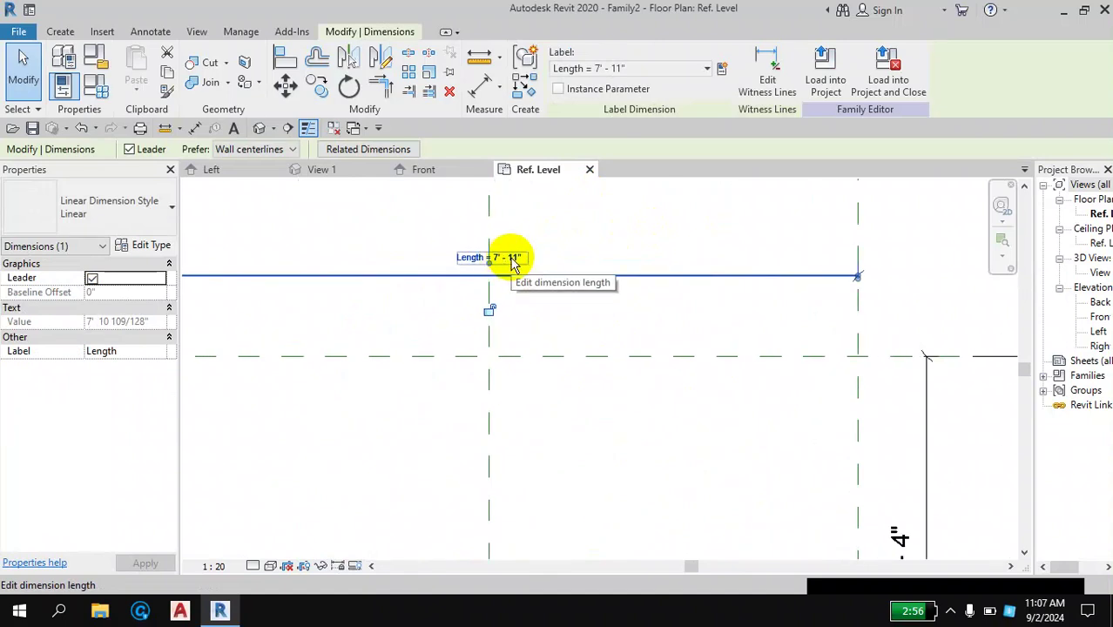
click(513, 261)
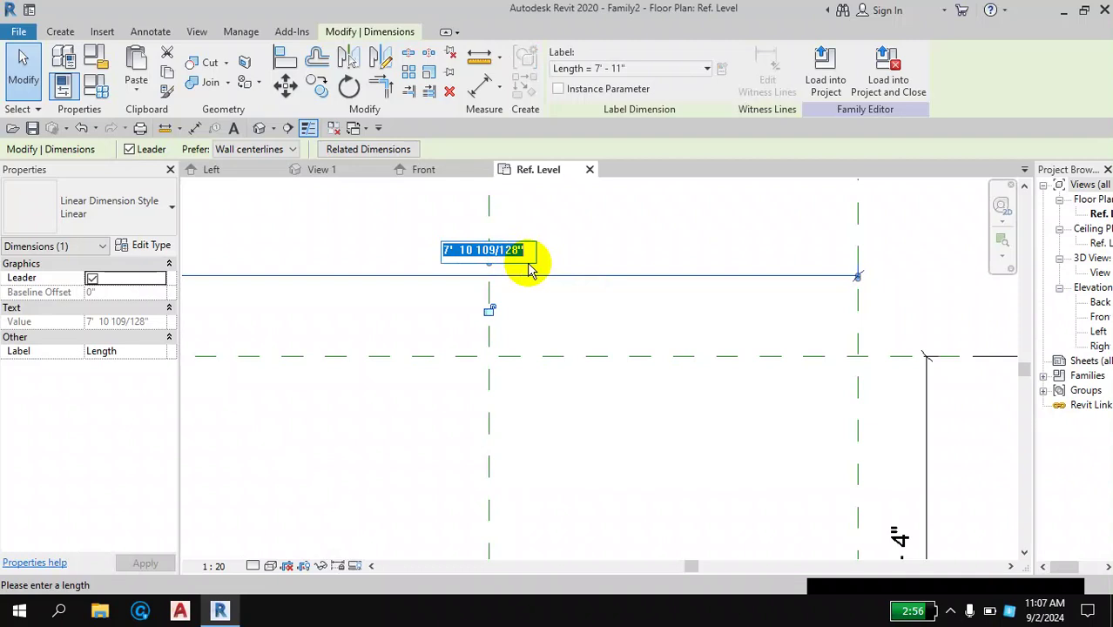
text(3' 0)
key(Return)
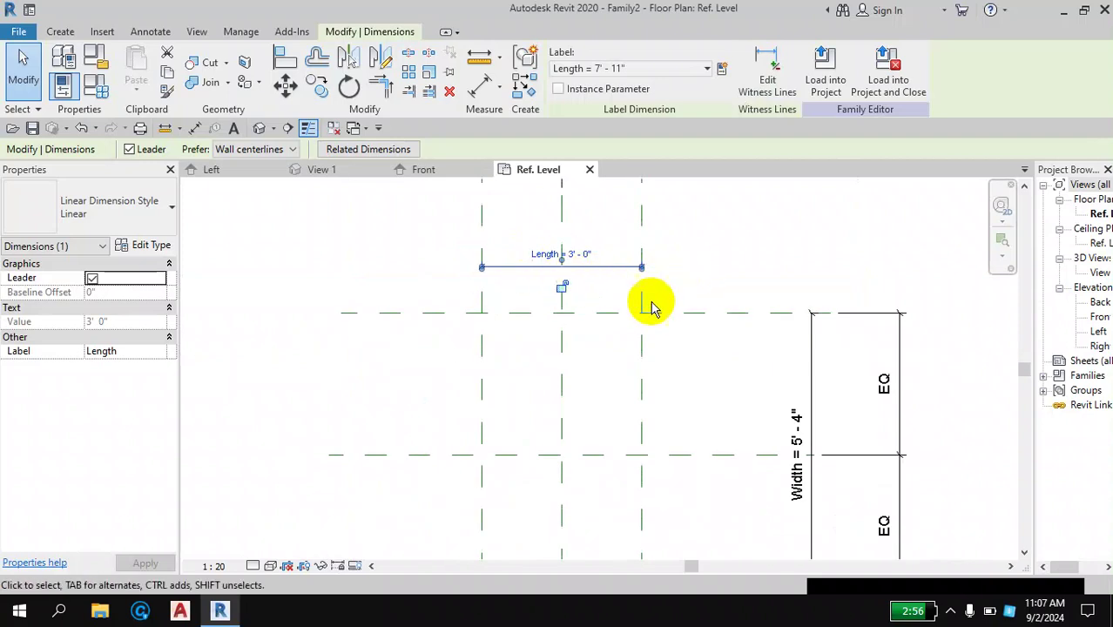
click(723, 285)
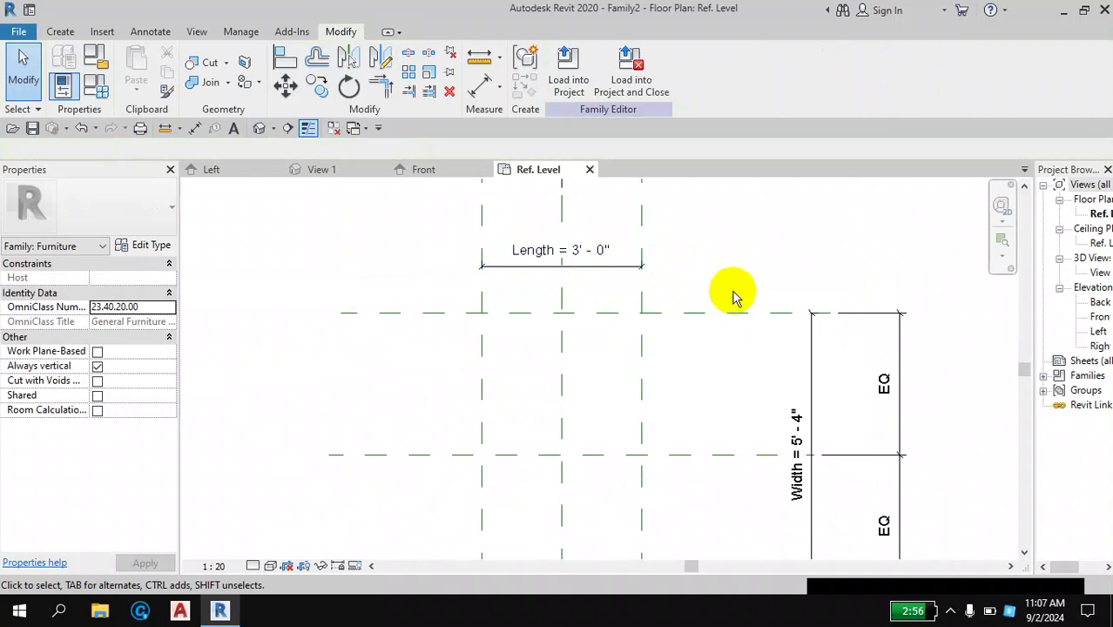
Step: Change the Width dimension value to 2' - 0"
middle_drag(734, 293, 733, 274)
scroll(786, 409, up, 2)
scroll(785, 409, up, 1)
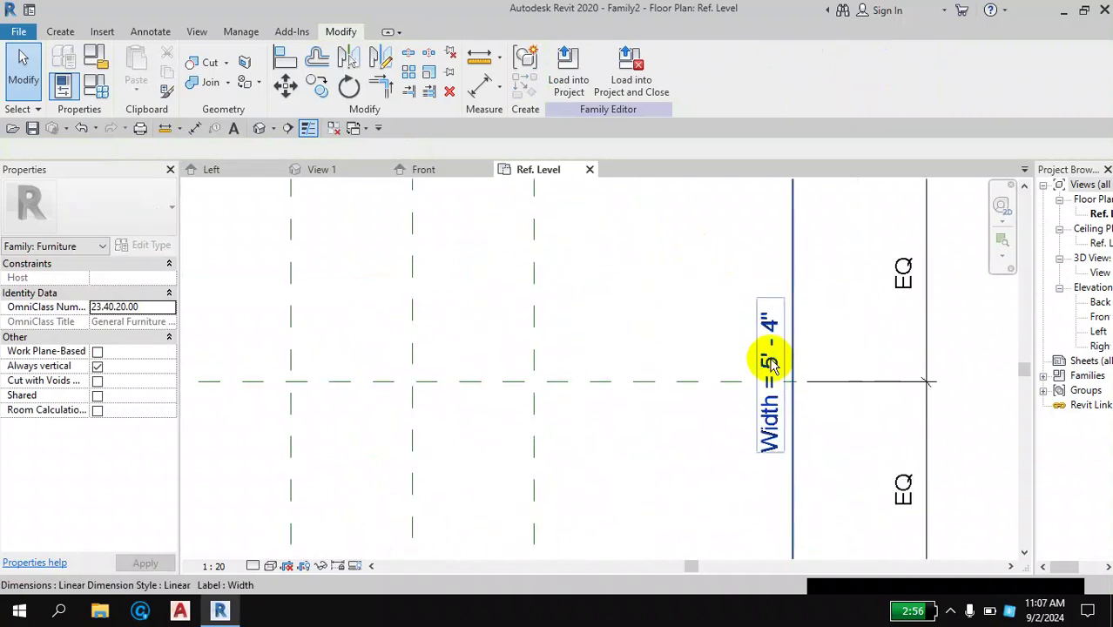
click(776, 365)
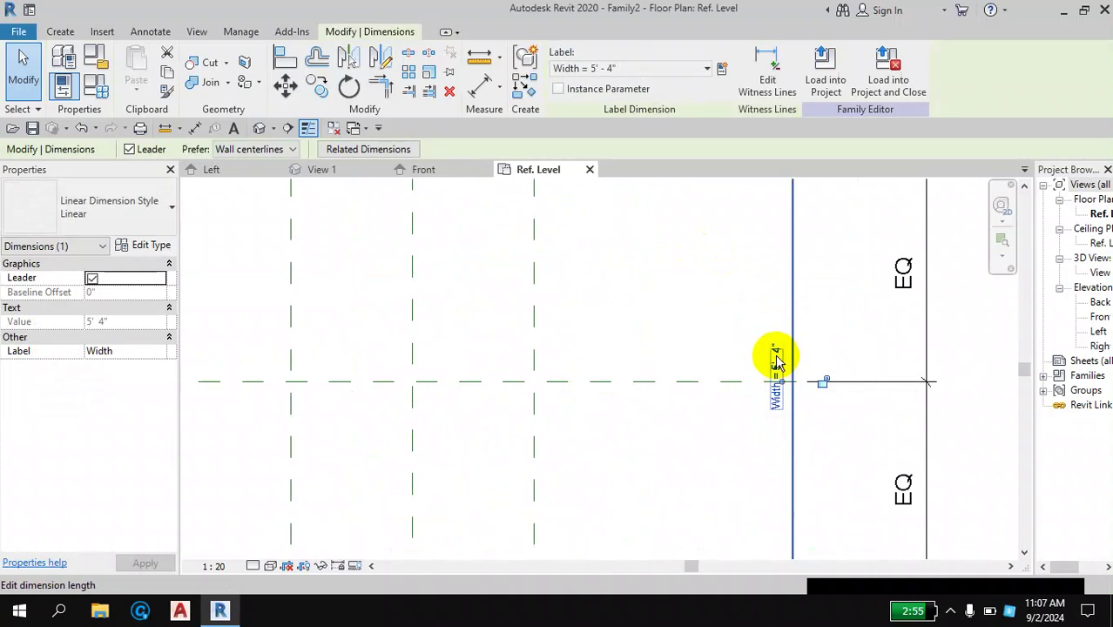
click(776, 360)
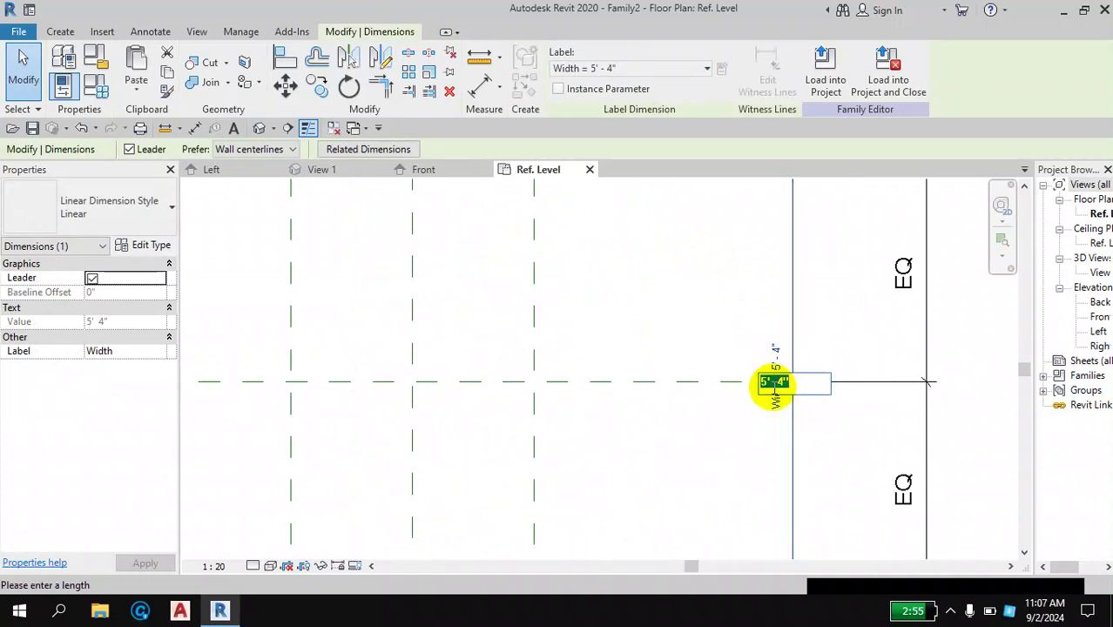
key(Return)
scroll(714, 323, down, 2)
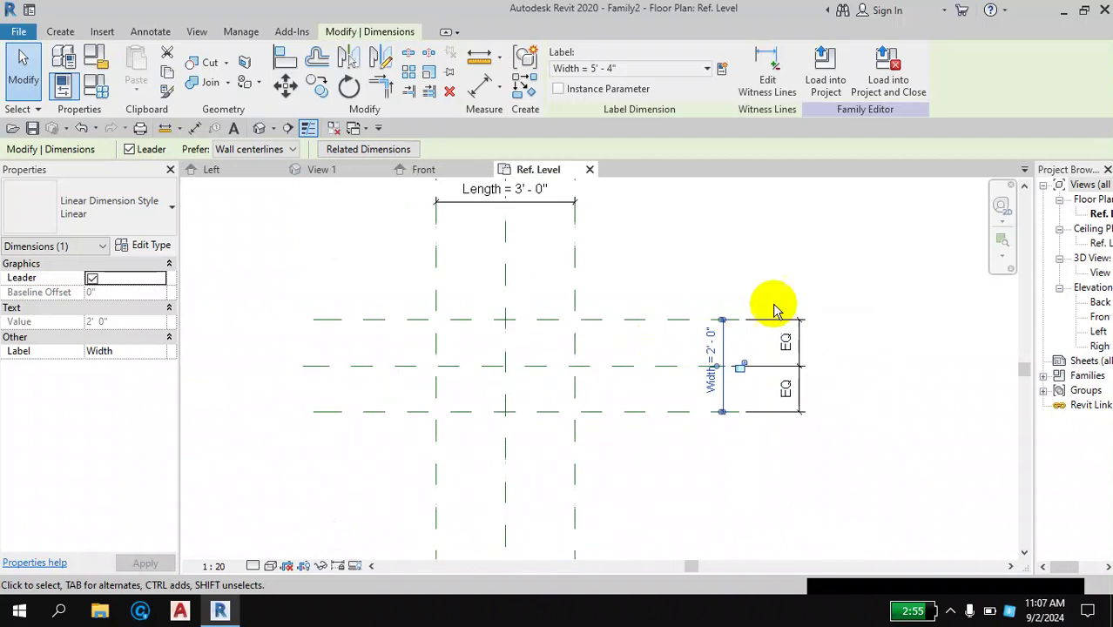
click(809, 262)
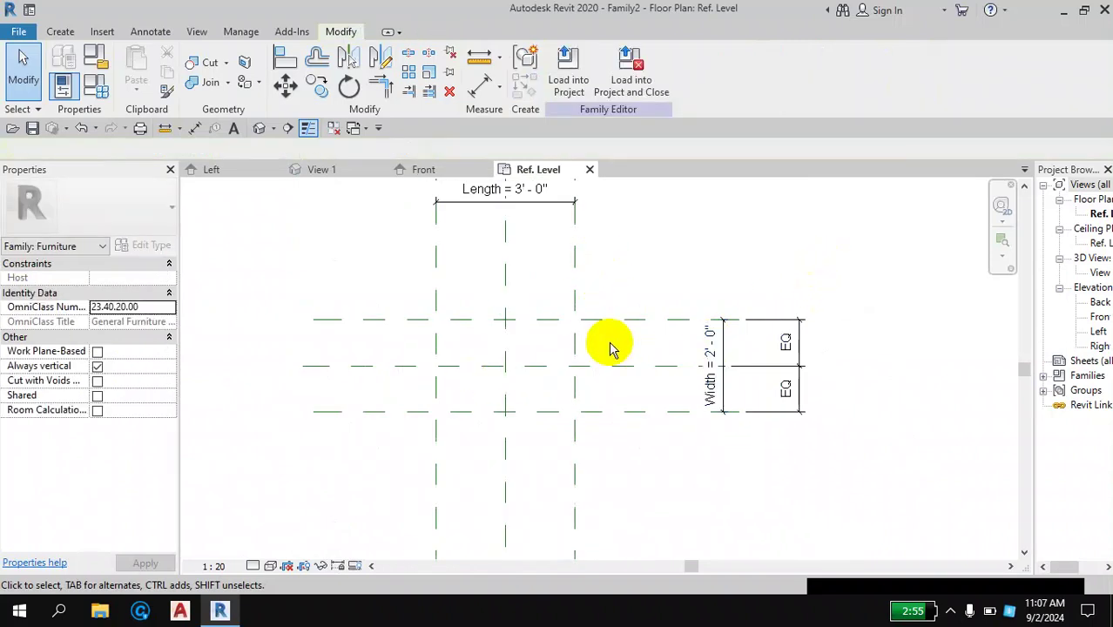
middle_drag(631, 252, 629, 264)
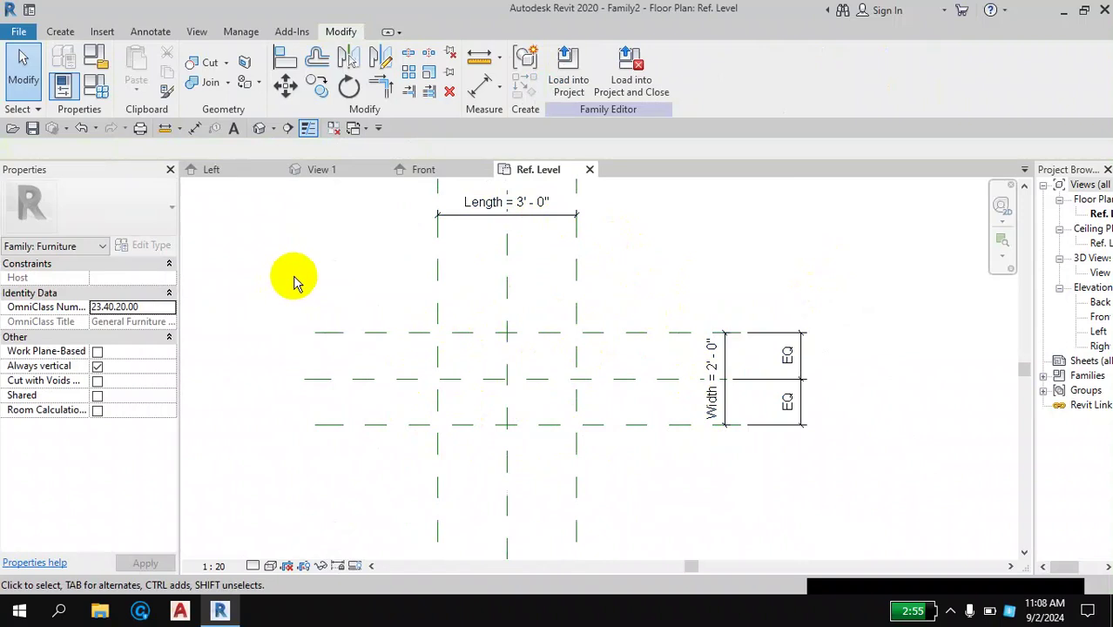
Step: Sketch a 3'-0" by 2'-0" rectangle between opposite reference-plane corners and finish it as a 1'-0"-deep solid extrusion
click(60, 35)
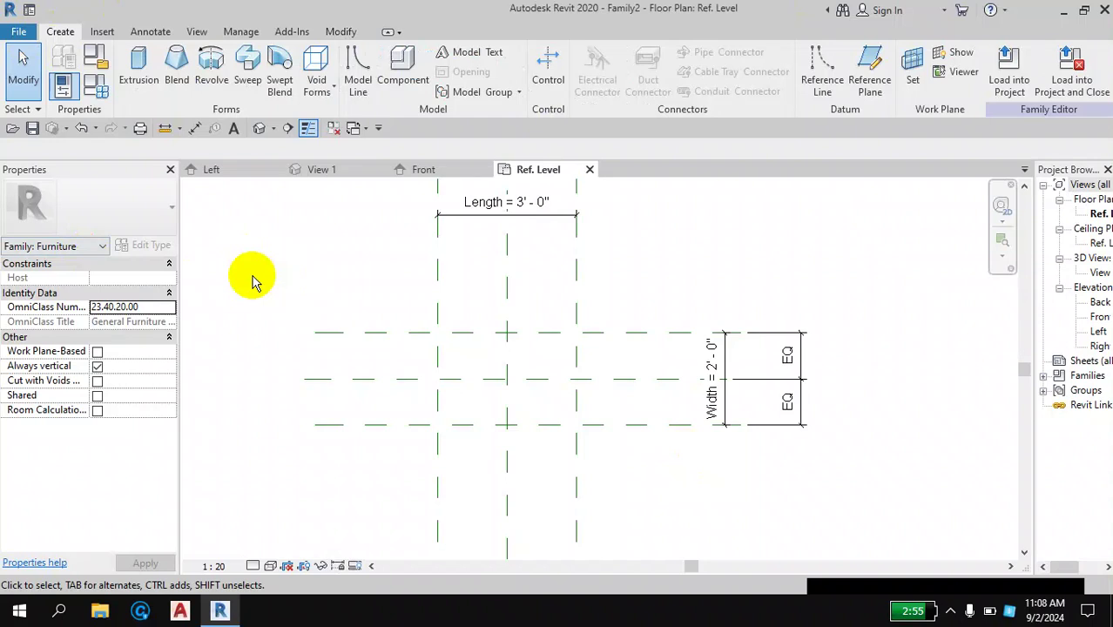
click(143, 78)
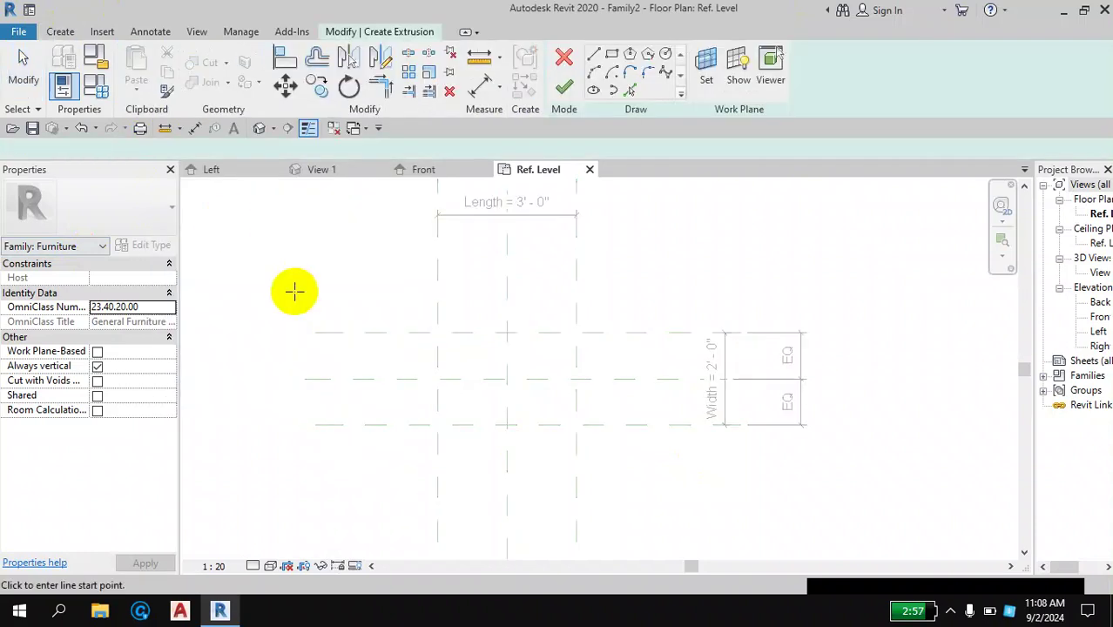
scroll(437, 416, up, 1)
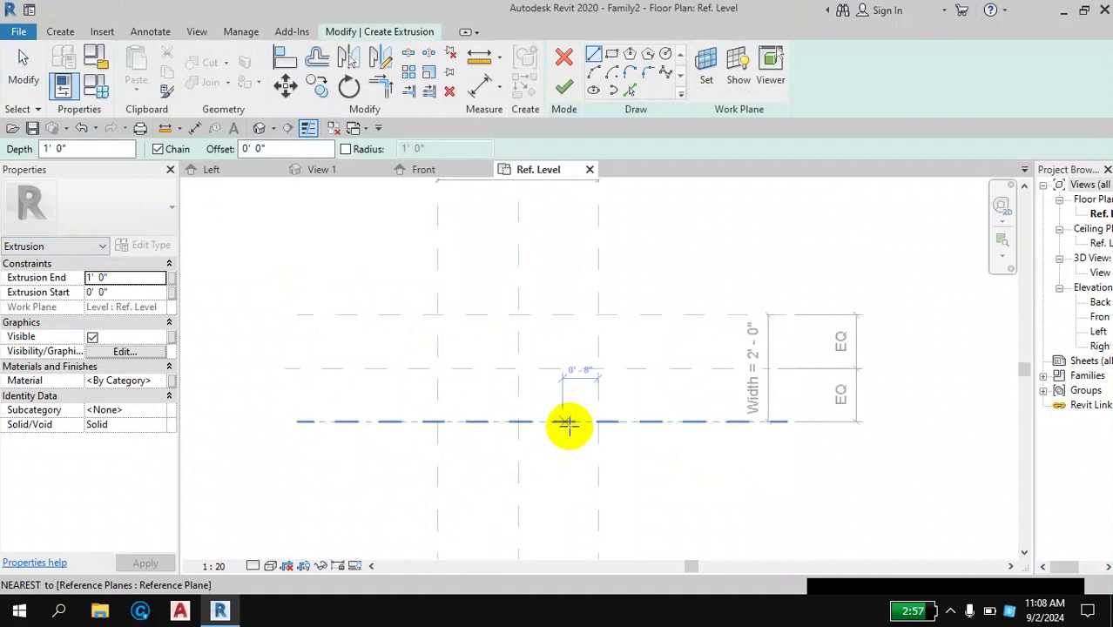
click(610, 55)
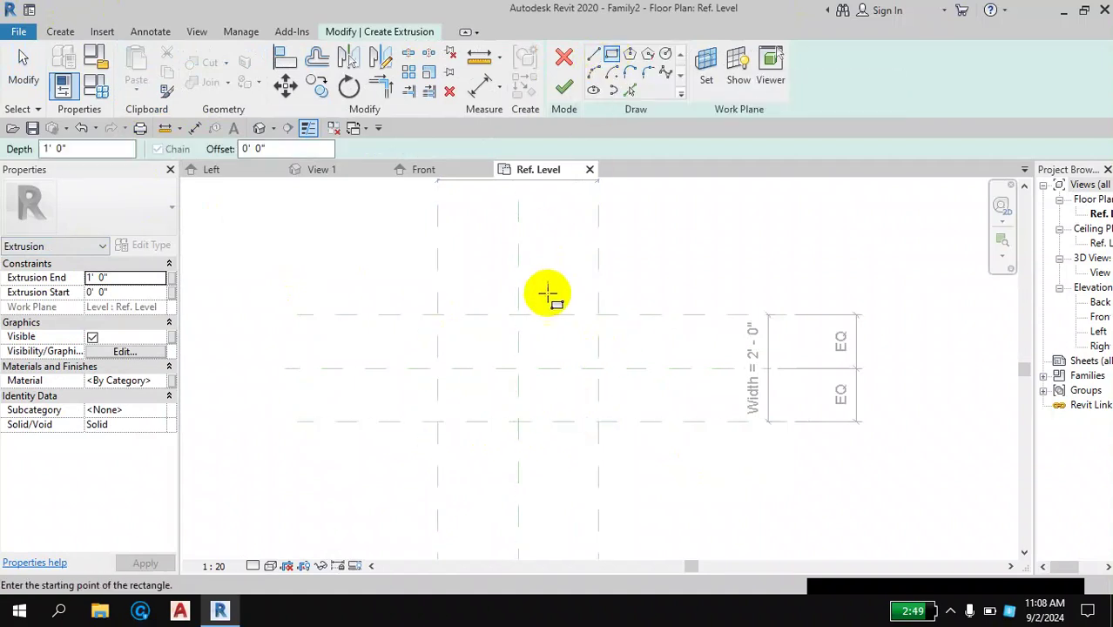
click(437, 313)
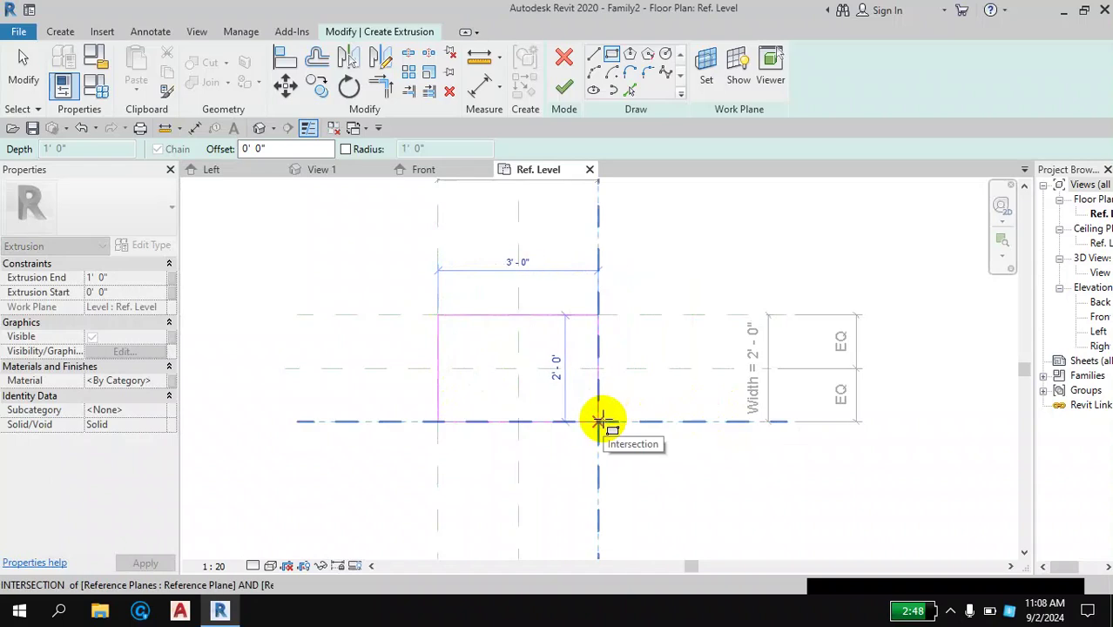
click(598, 422)
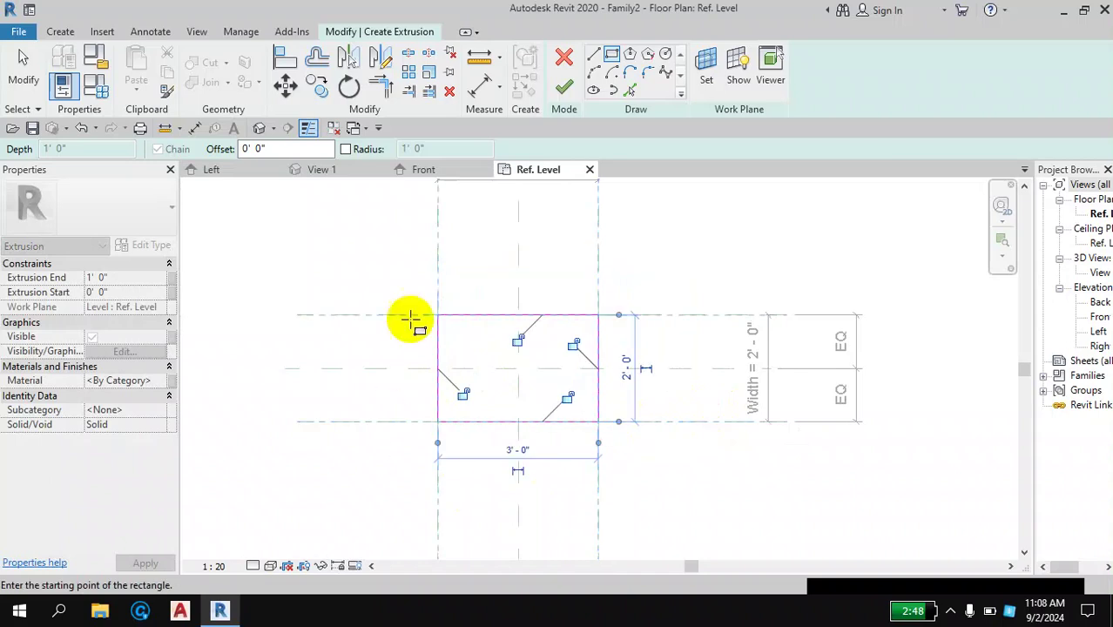
click(29, 81)
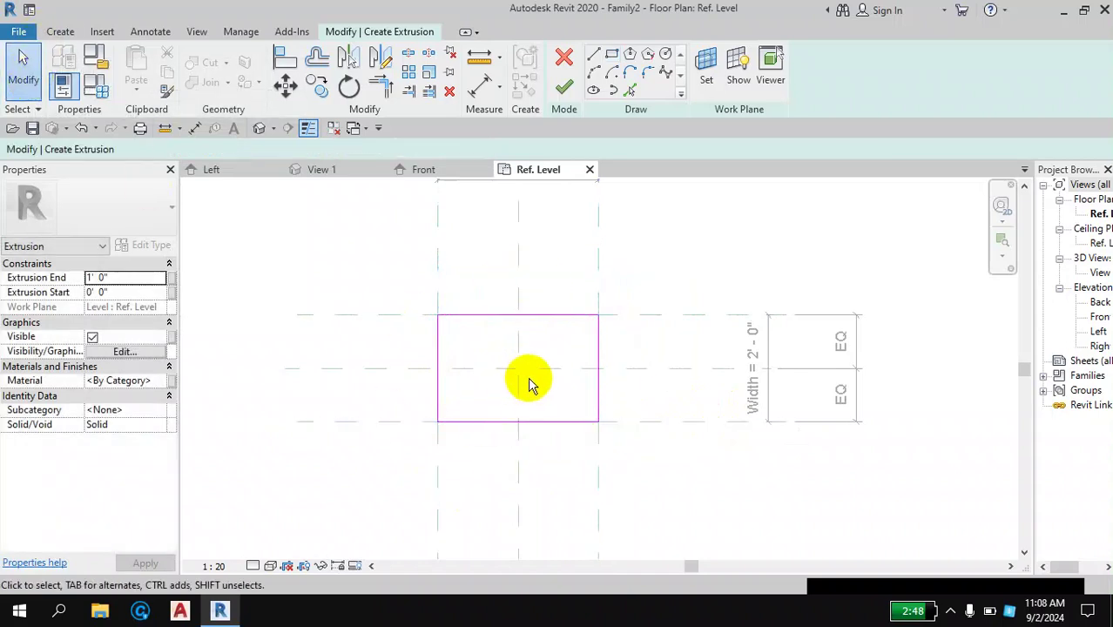
middle_drag(559, 277, 536, 300)
scroll(535, 301, down, 1)
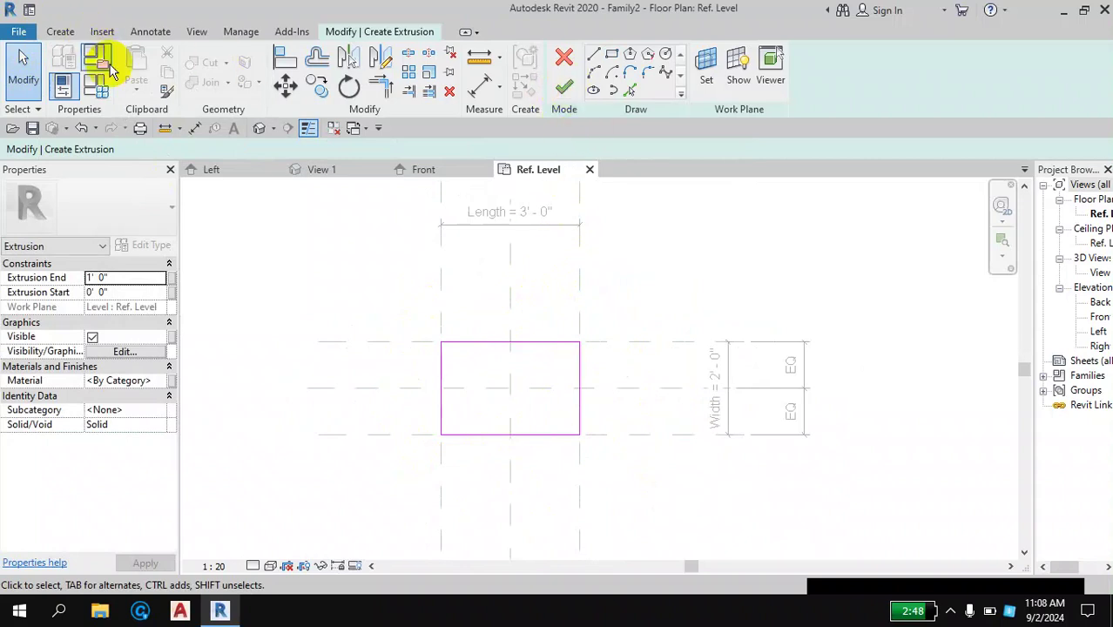
click(566, 89)
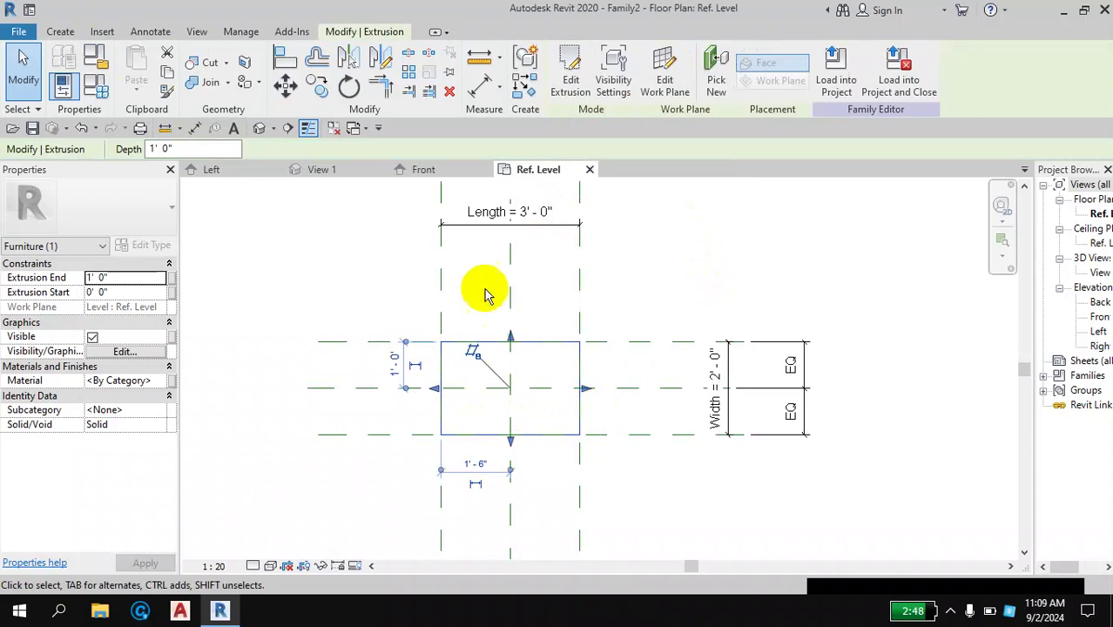
click(842, 274)
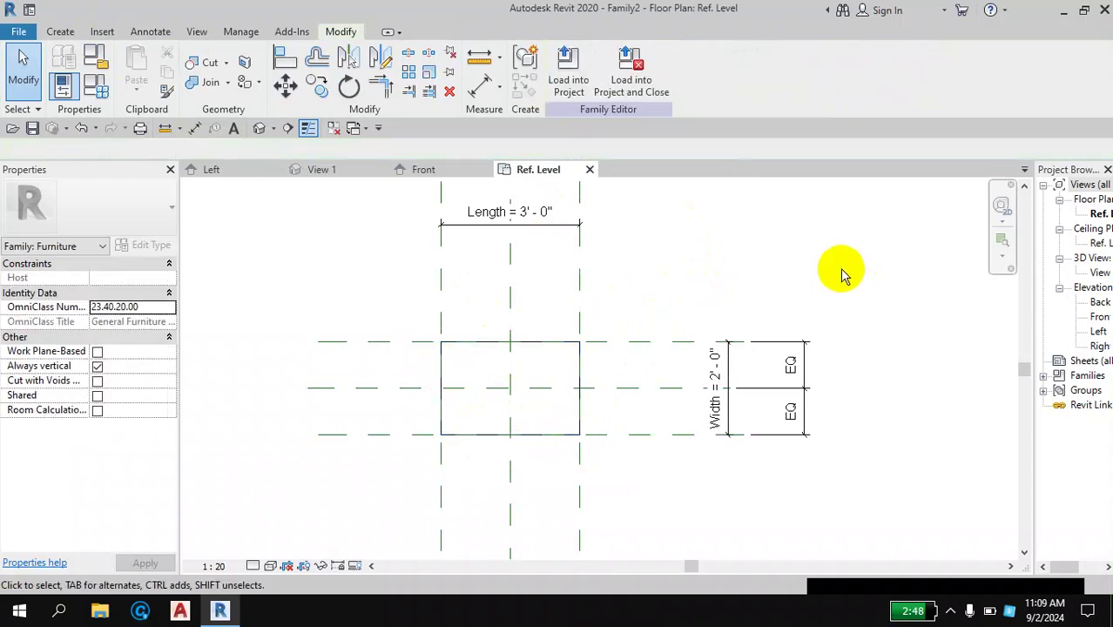
double_click(550, 355)
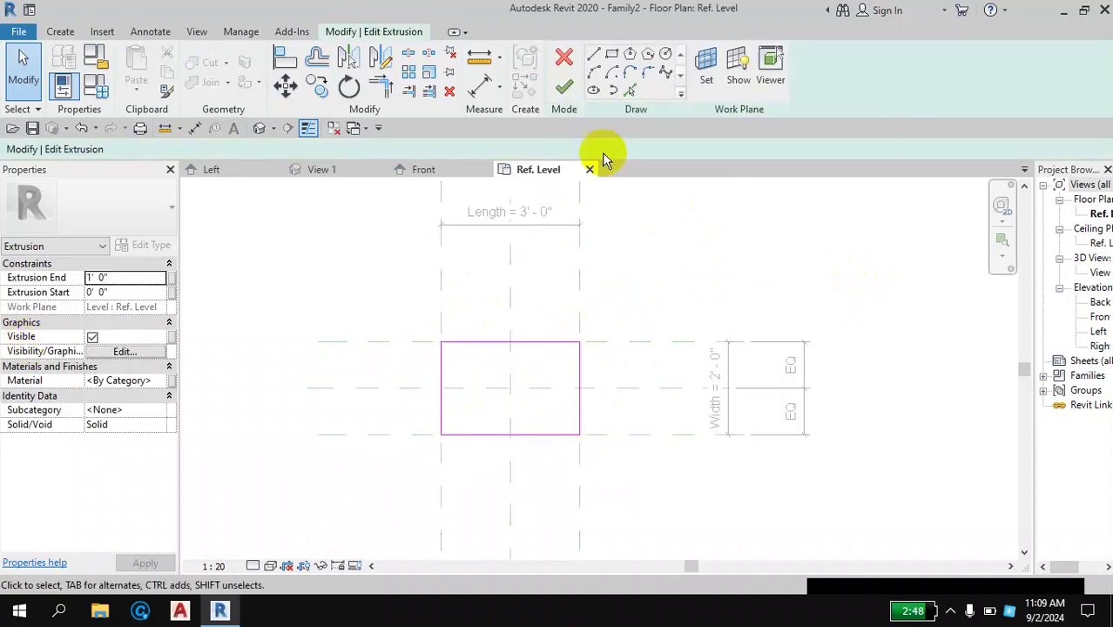
click(565, 86)
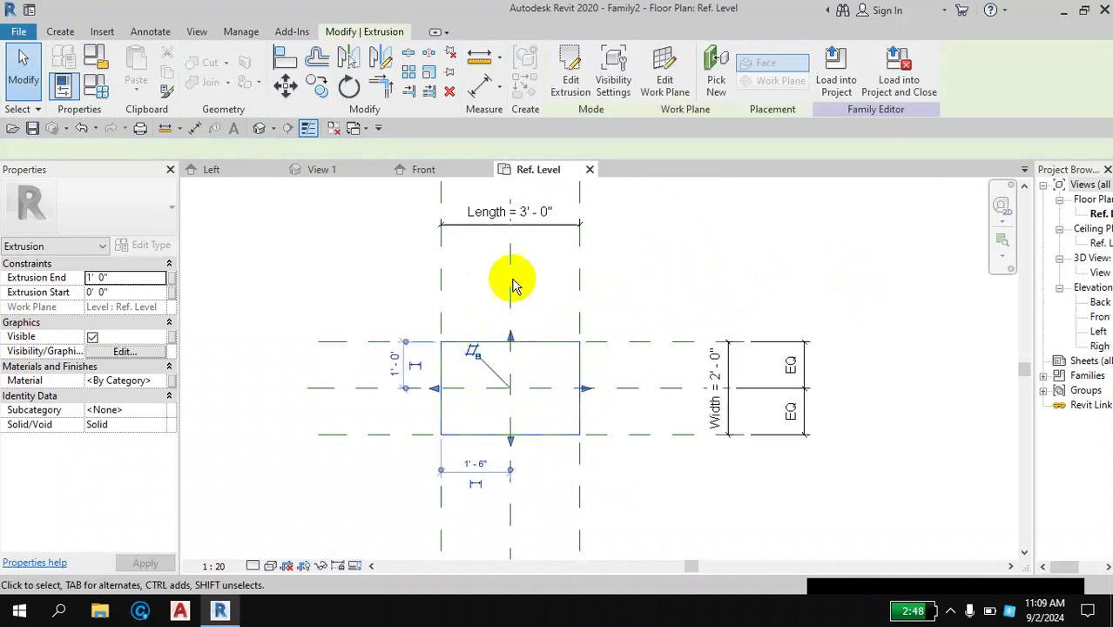
click(571, 428)
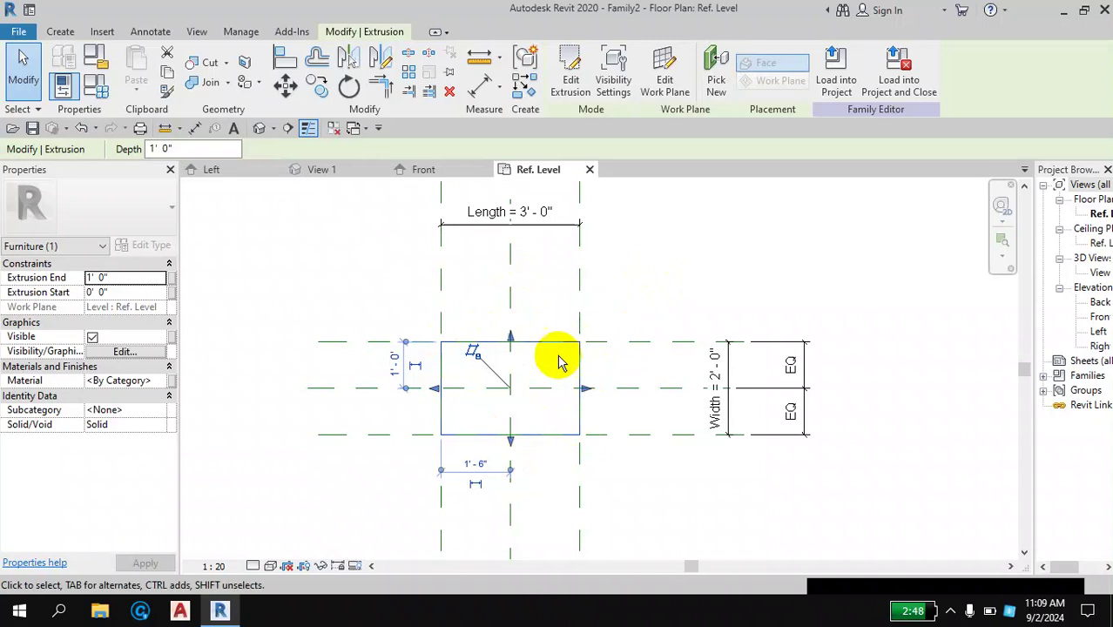
click(662, 297)
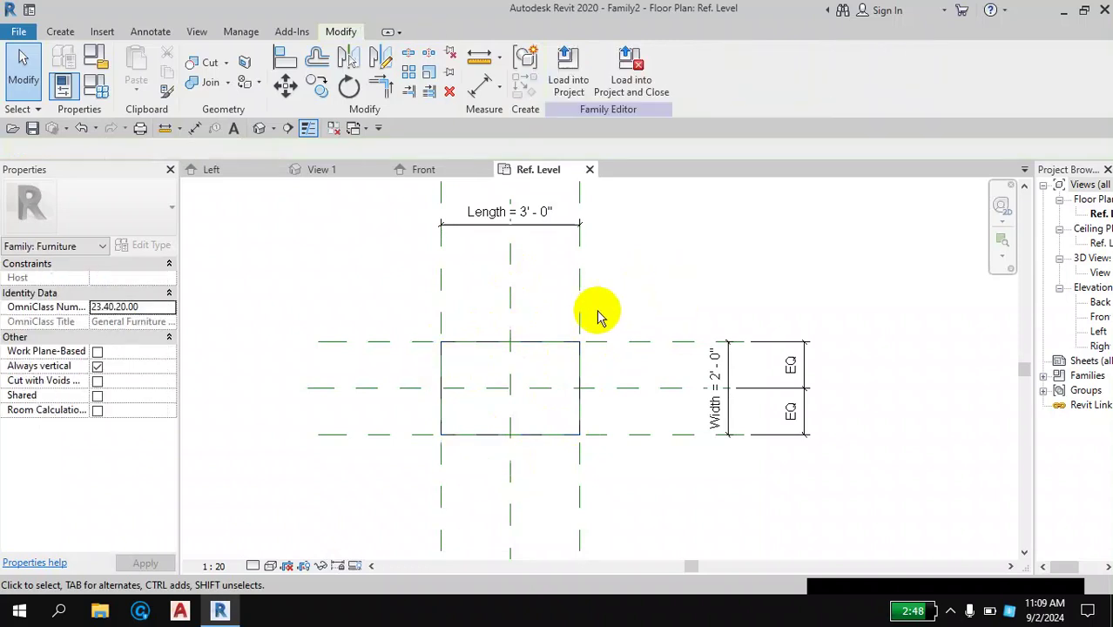
click(564, 348)
click(767, 263)
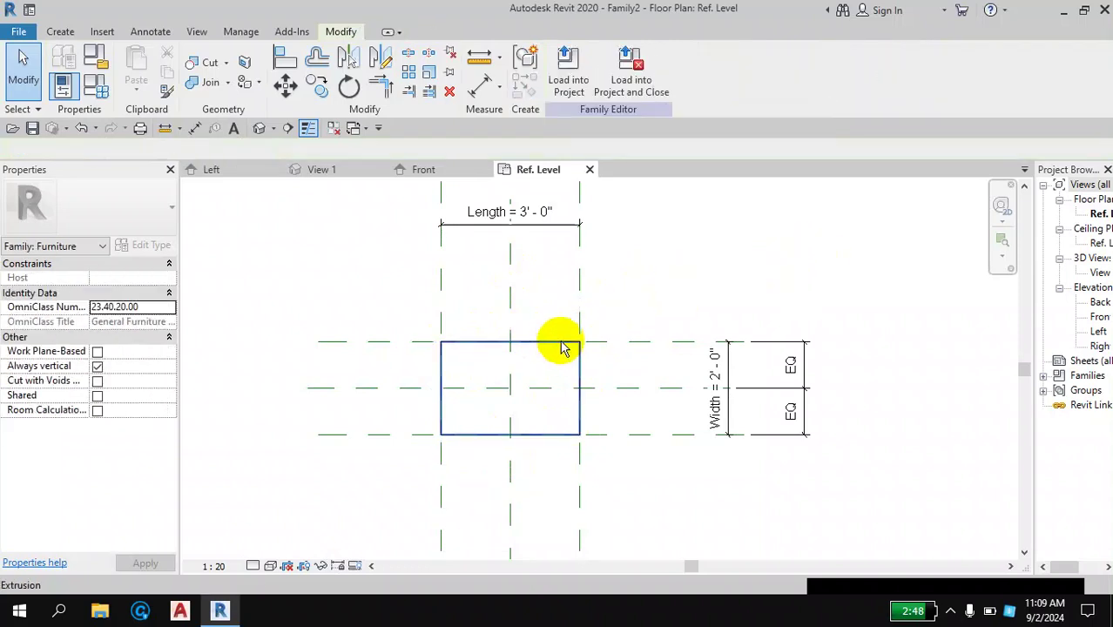
double_click(563, 348)
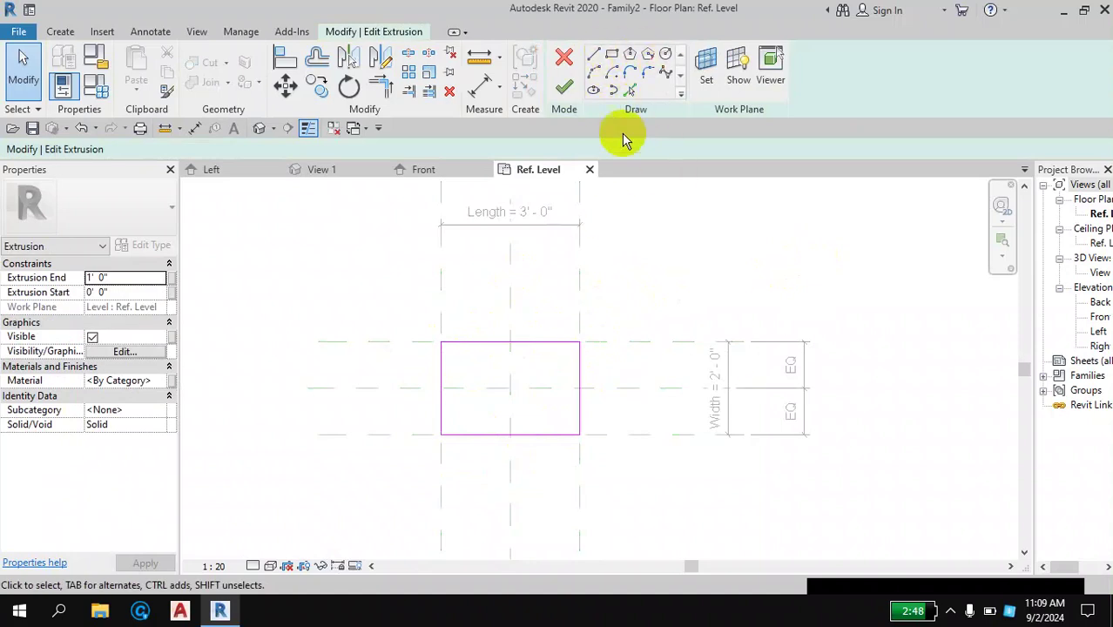
click(564, 92)
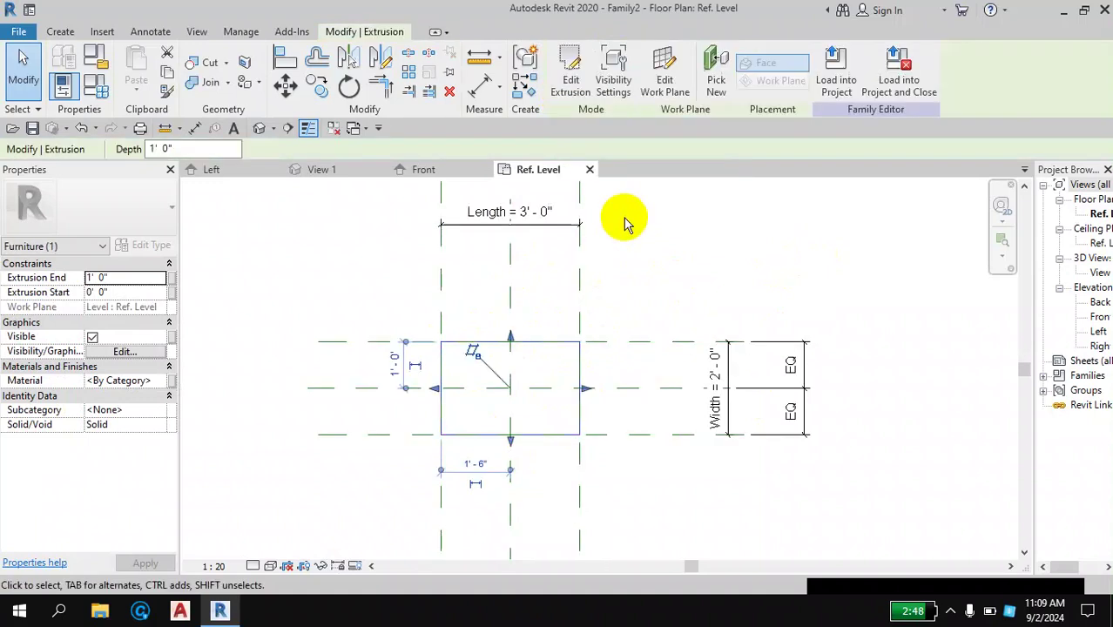
click(684, 305)
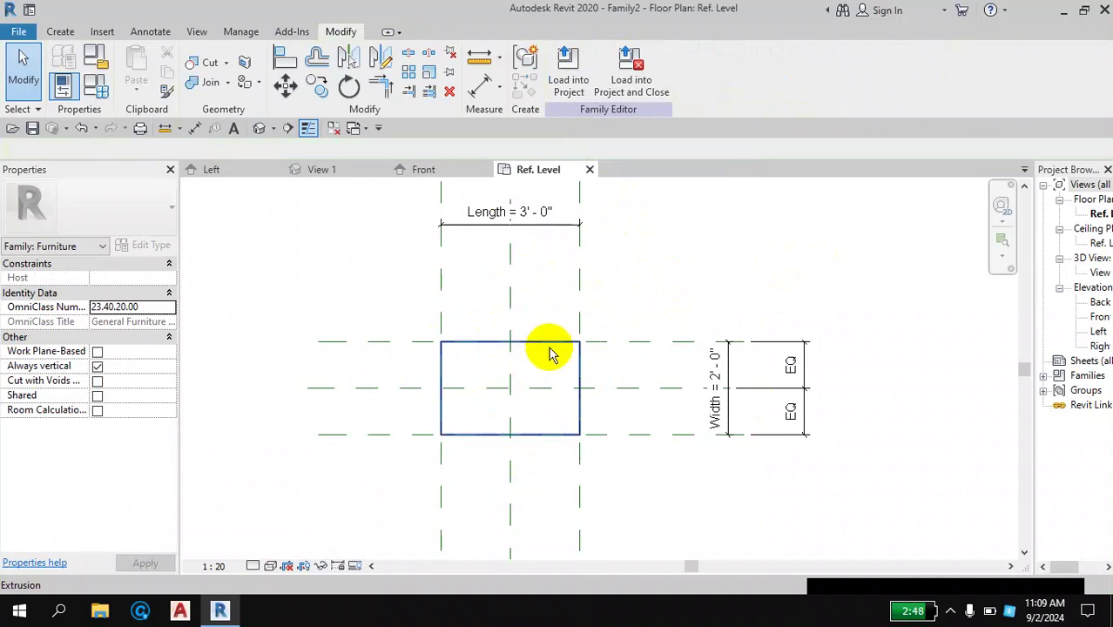
click(554, 345)
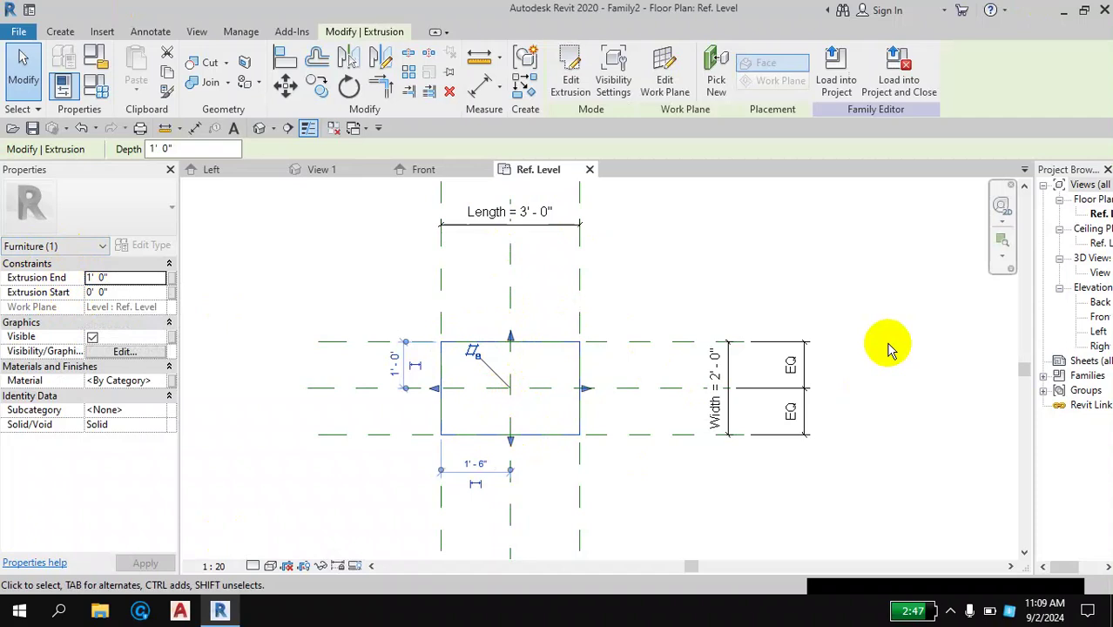
double_click(1099, 332)
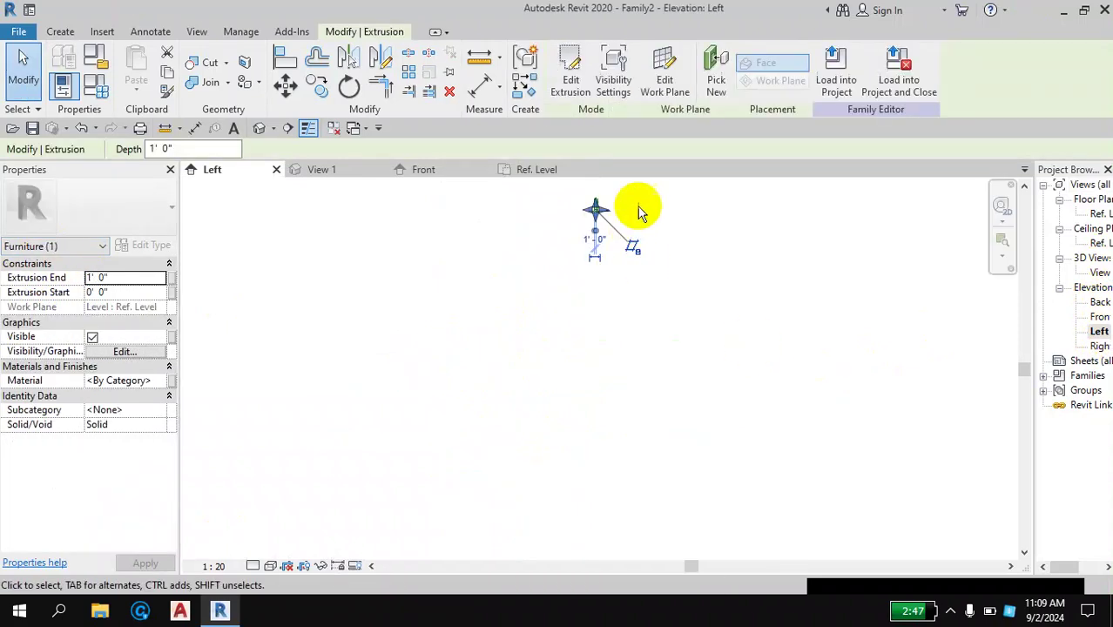
middle_drag(714, 233, 732, 392)
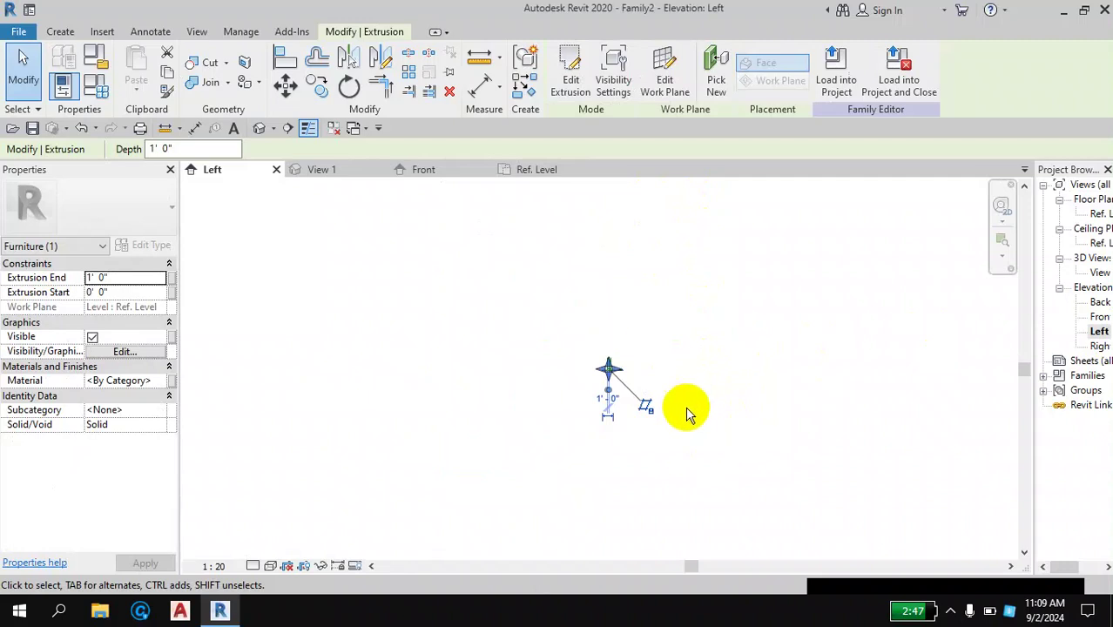
scroll(688, 414, up, 5)
scroll(458, 248, up, 2)
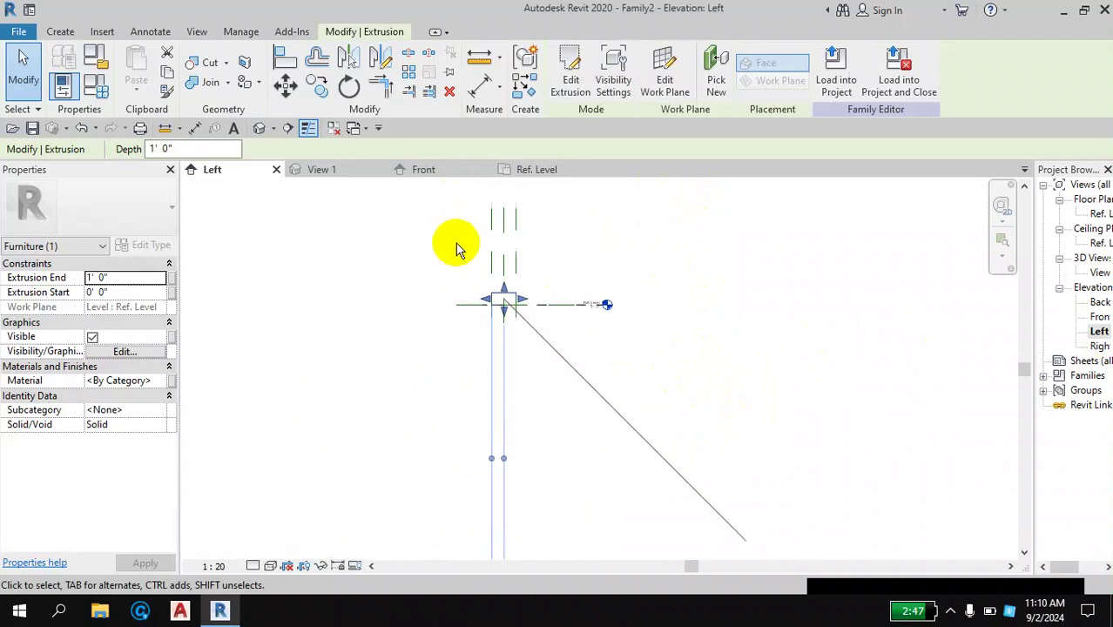
scroll(509, 368, up, 1)
scroll(510, 373, up, 1)
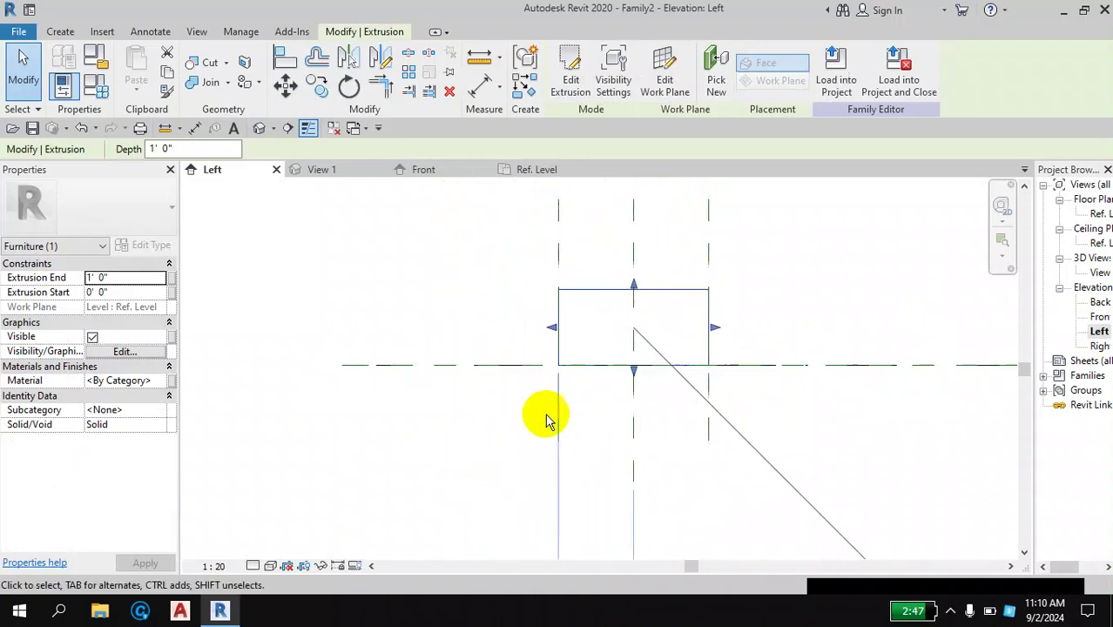
scroll(547, 418, up, 1)
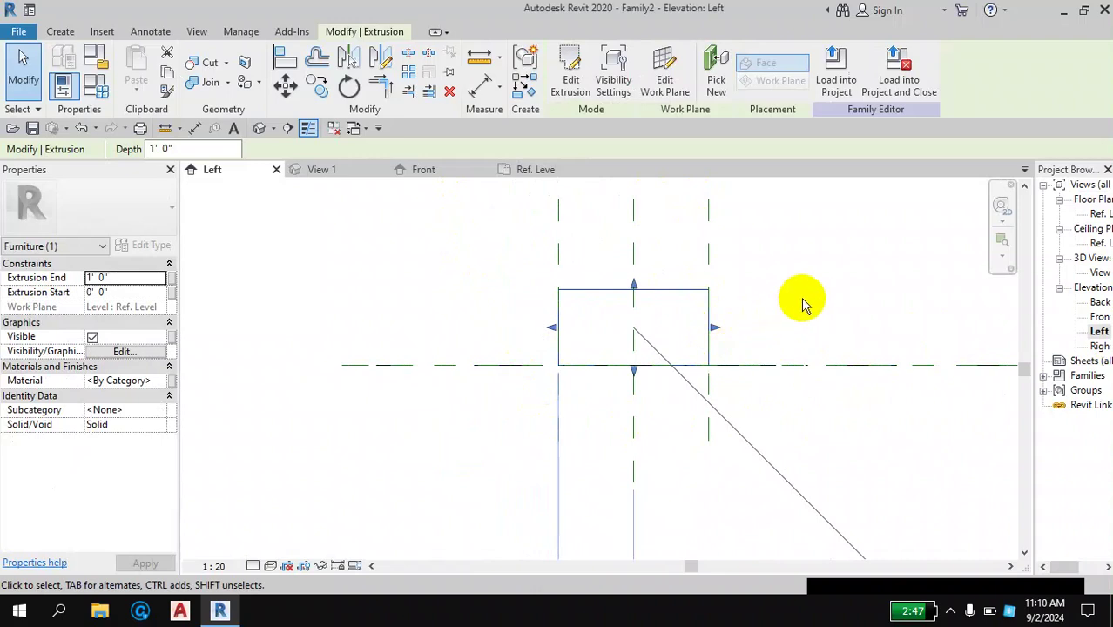
click(801, 301)
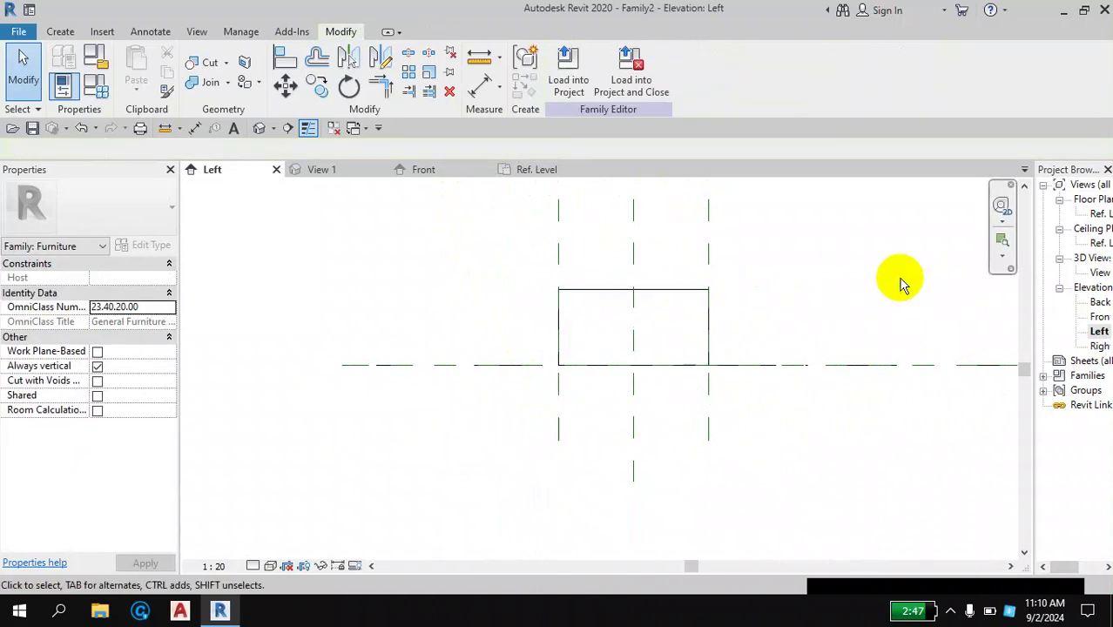
click(662, 296)
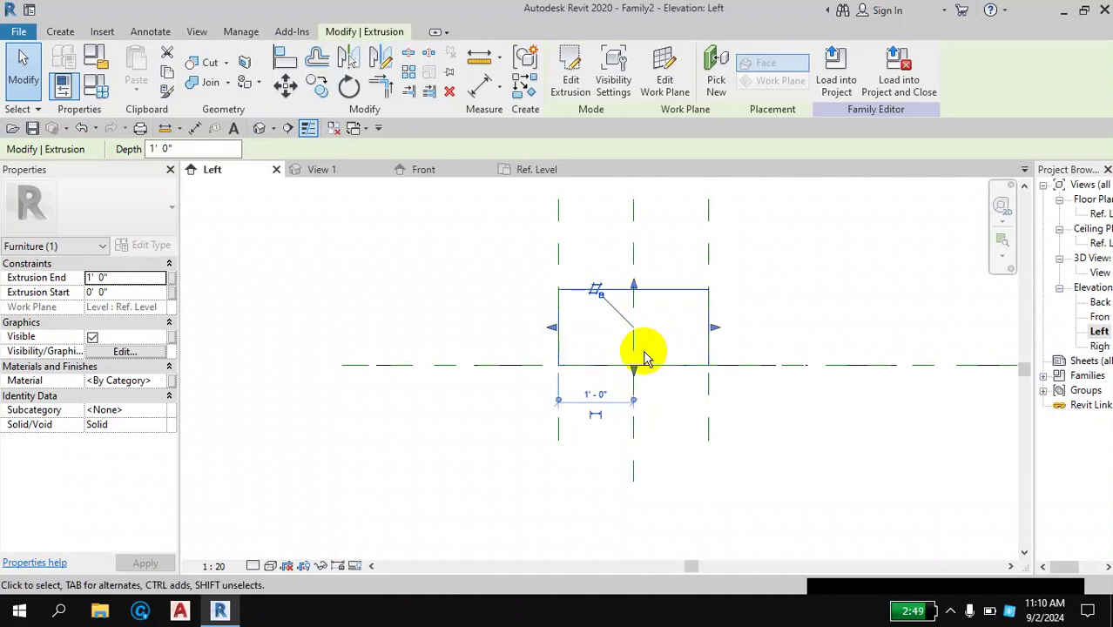
middle_drag(866, 409, 635, 415)
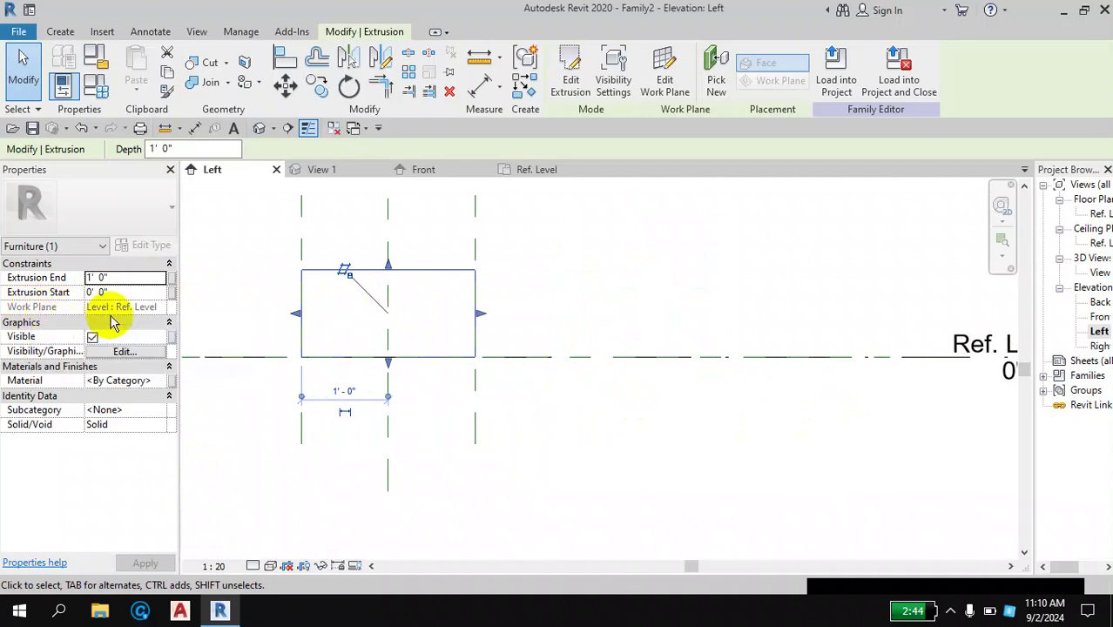
middle_drag(892, 405, 615, 410)
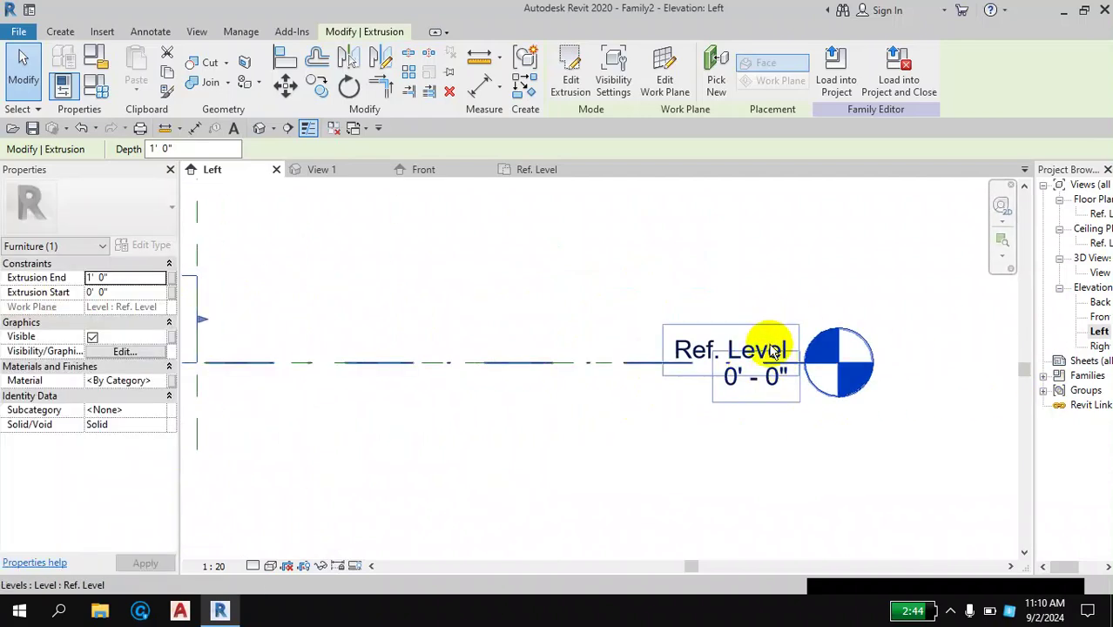
middle_drag(418, 294, 703, 308)
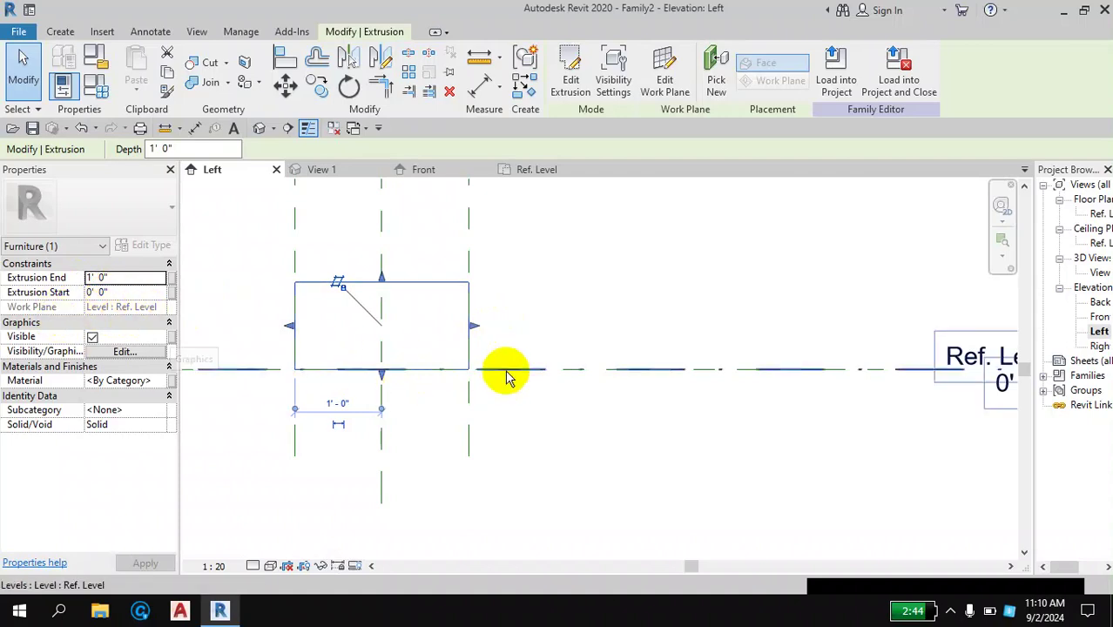
Step: Set the extrusion's Start to 2' 6" in Properties, leaving End at 1' 0"
click(113, 293)
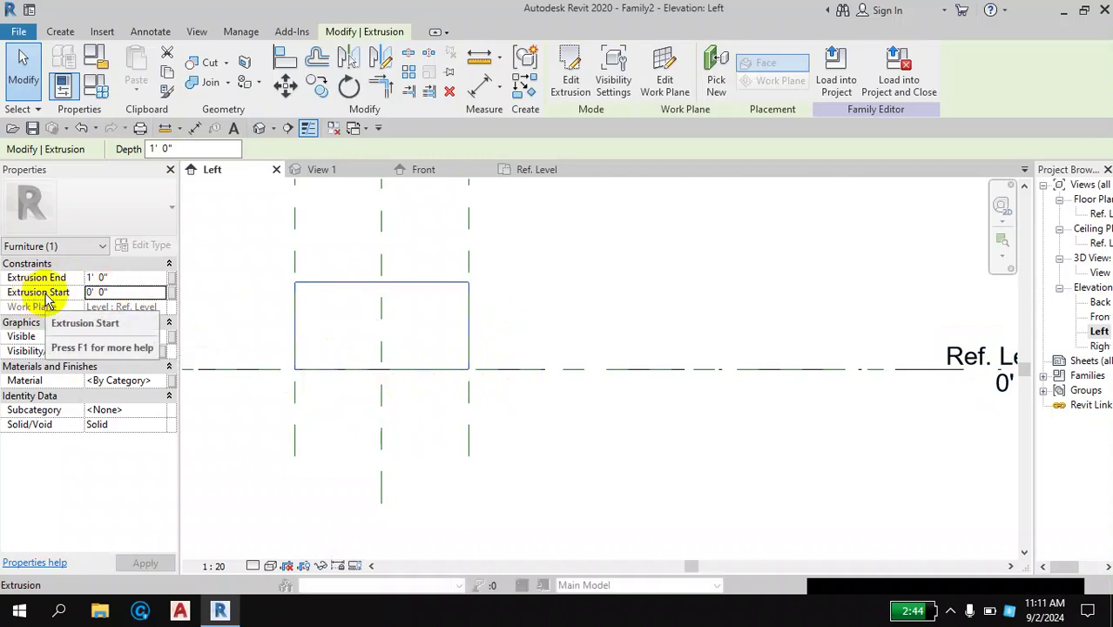
text(2'6)
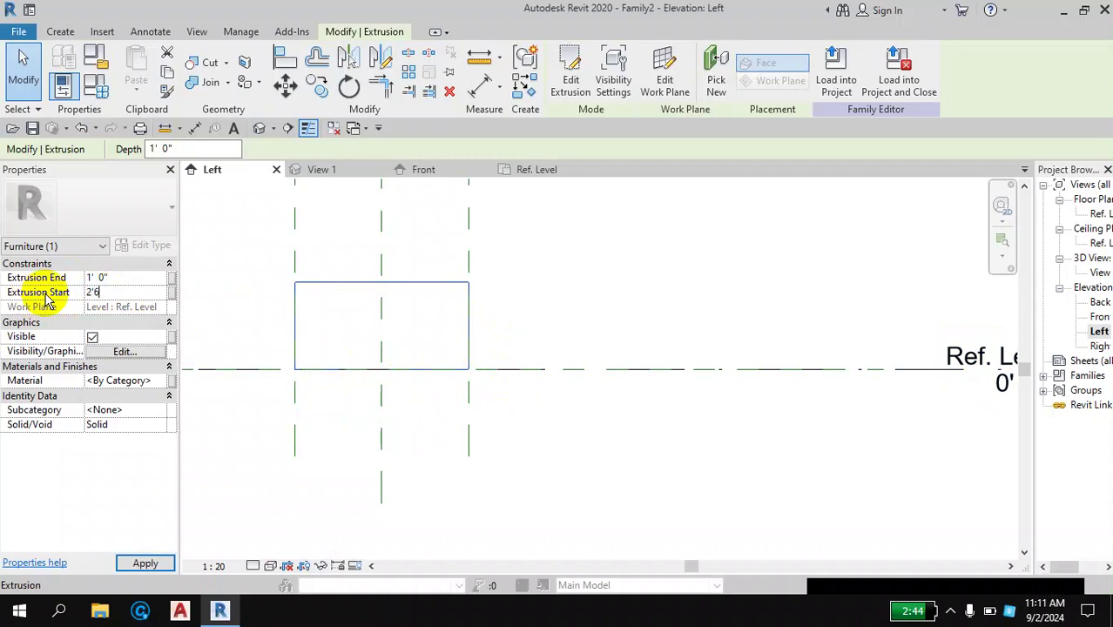
key(Return)
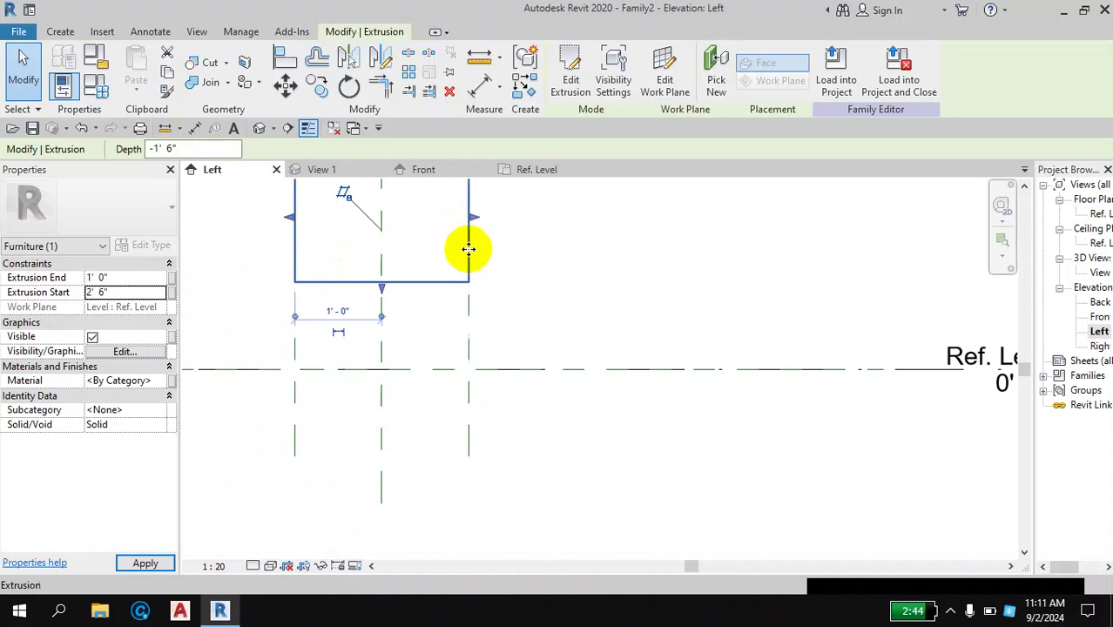
scroll(231, 327, up, 1)
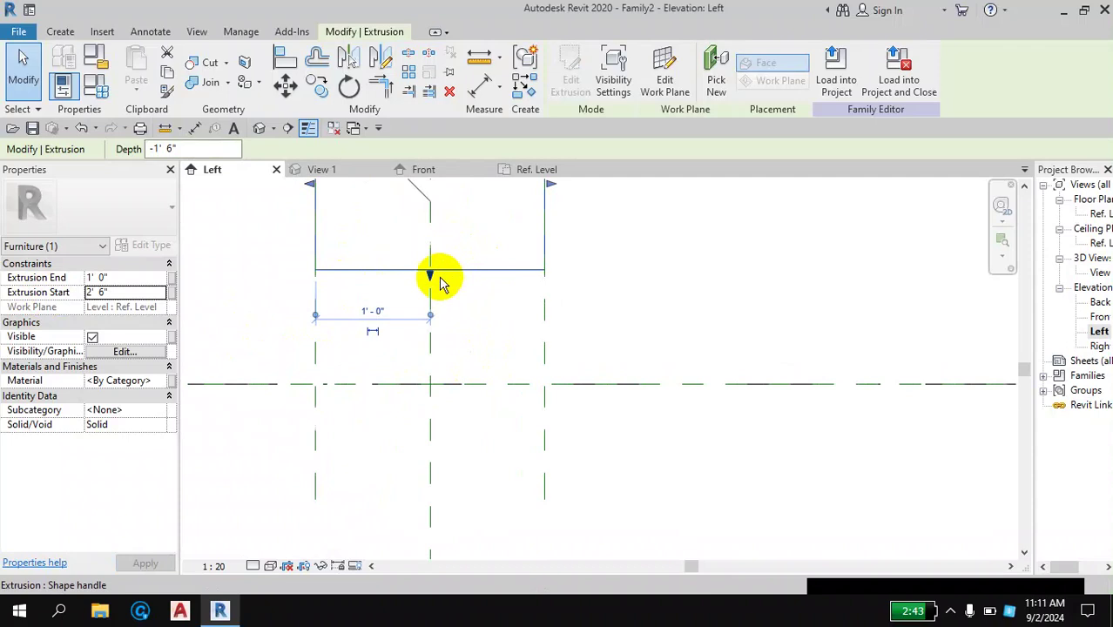
drag(441, 278, 442, 280)
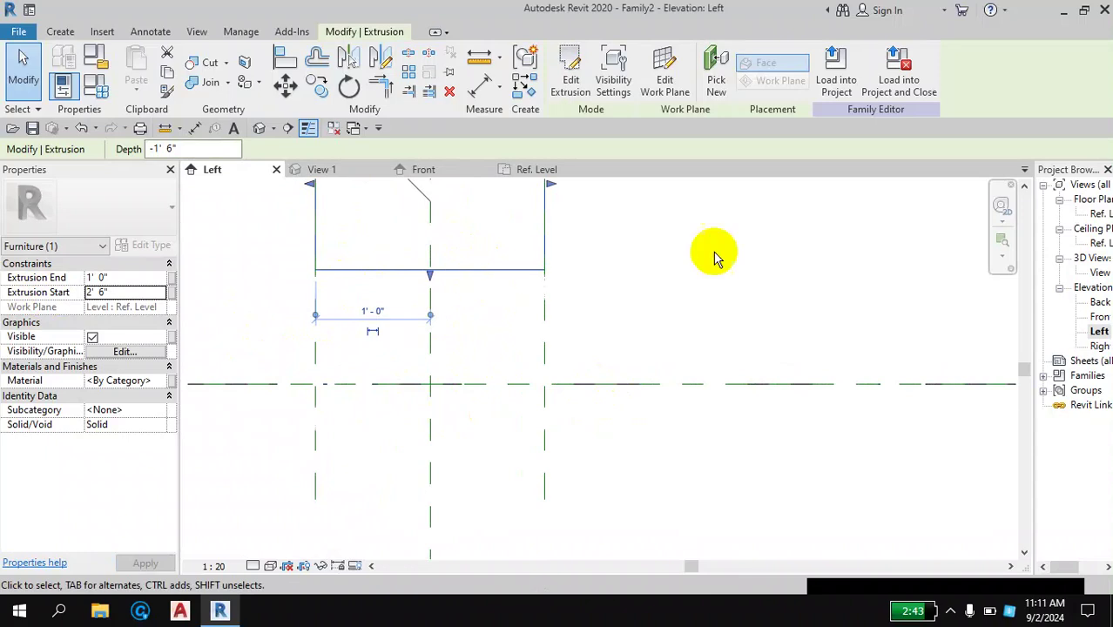
mouse_move(716, 341)
middle_down()
mouse_move(576, 388)
mouse_move(580, 402)
middle_up()
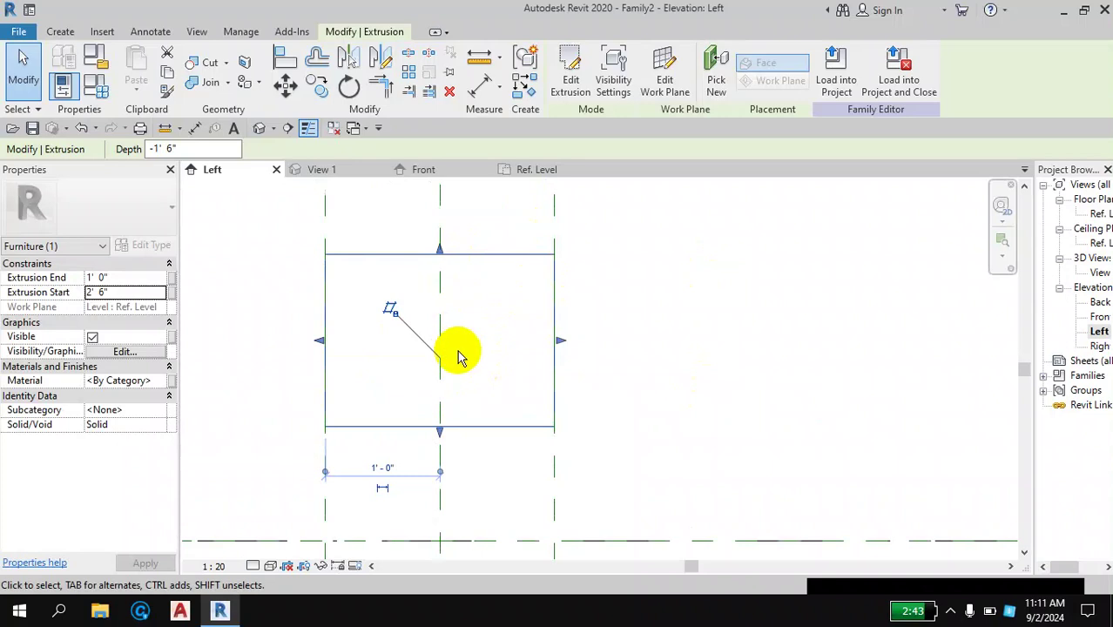
Step: Change the extrusion's End value to 2' 7" to make a 1-inch-thick slab
click(97, 277)
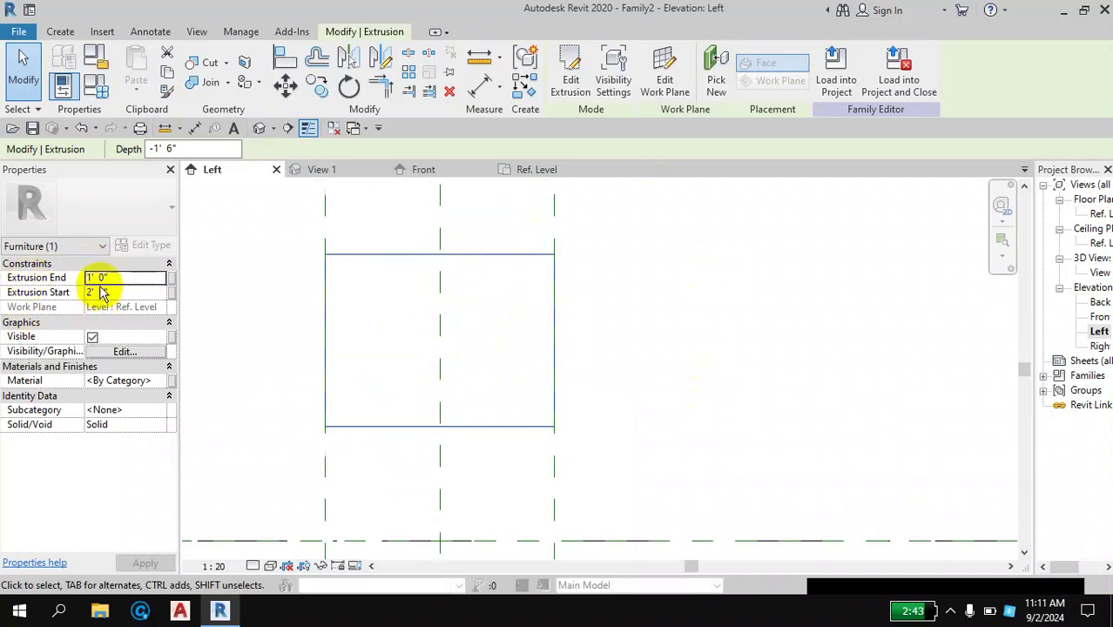
drag(111, 275, 85, 276)
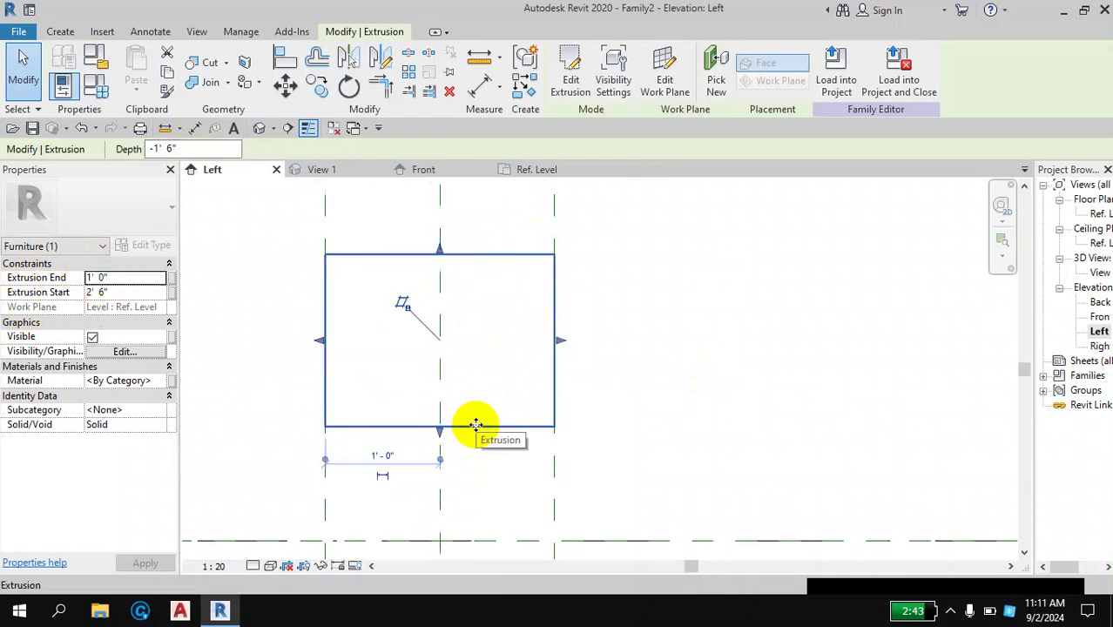
click(100, 277)
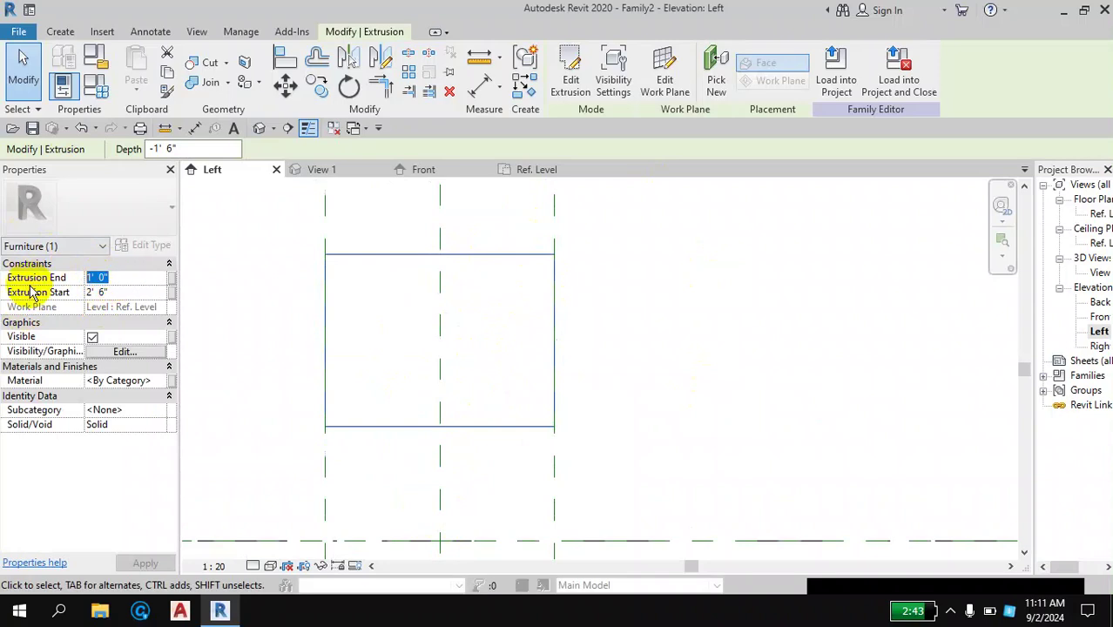
text(2)
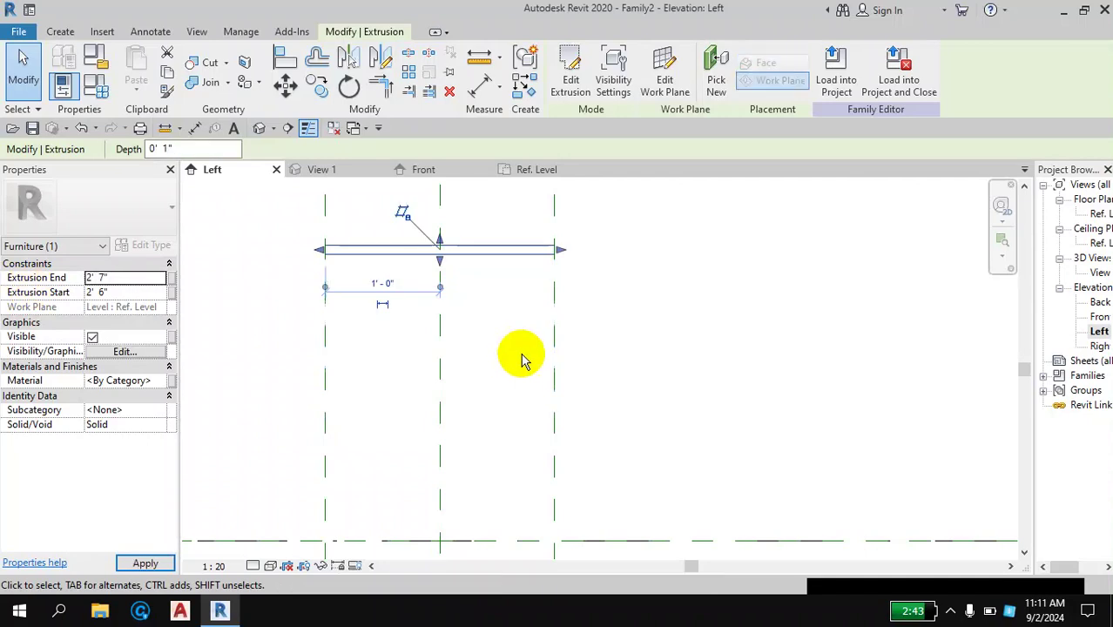
scroll(516, 354, down, 1)
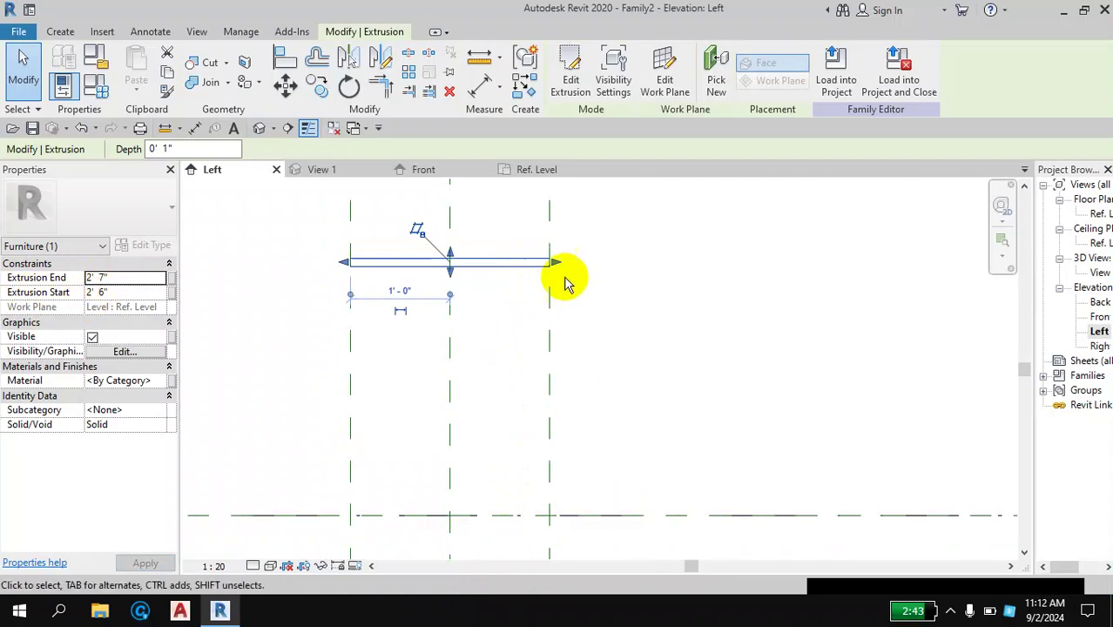
scroll(522, 252, up, 2)
scroll(517, 271, up, 1)
scroll(522, 267, up, 2)
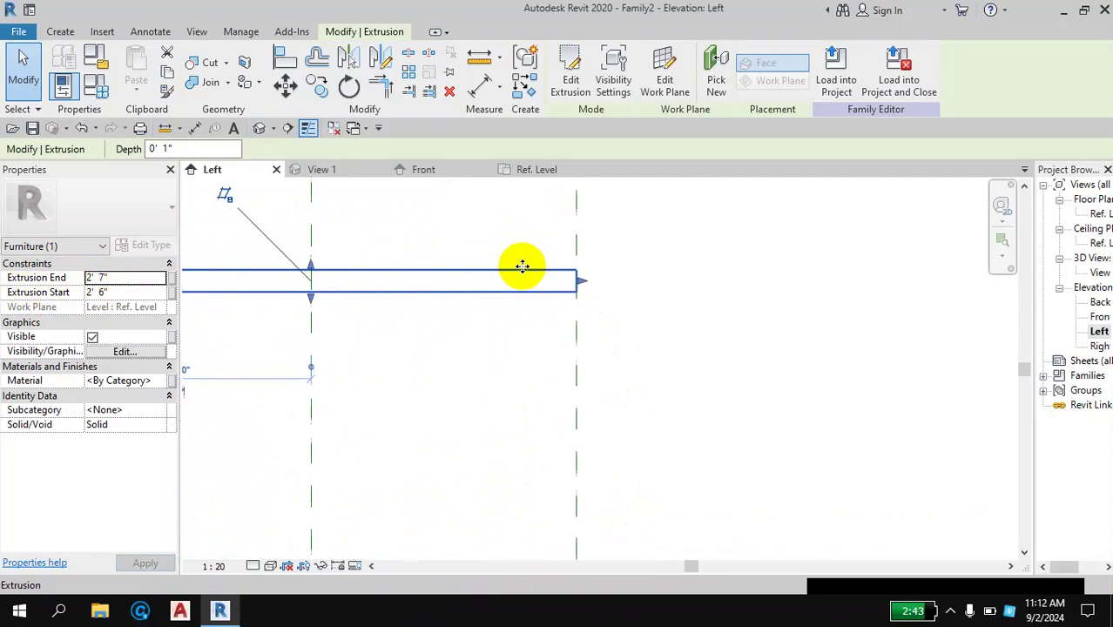
scroll(524, 270, up, 1)
scroll(585, 290, up, 2)
scroll(585, 290, up, 1)
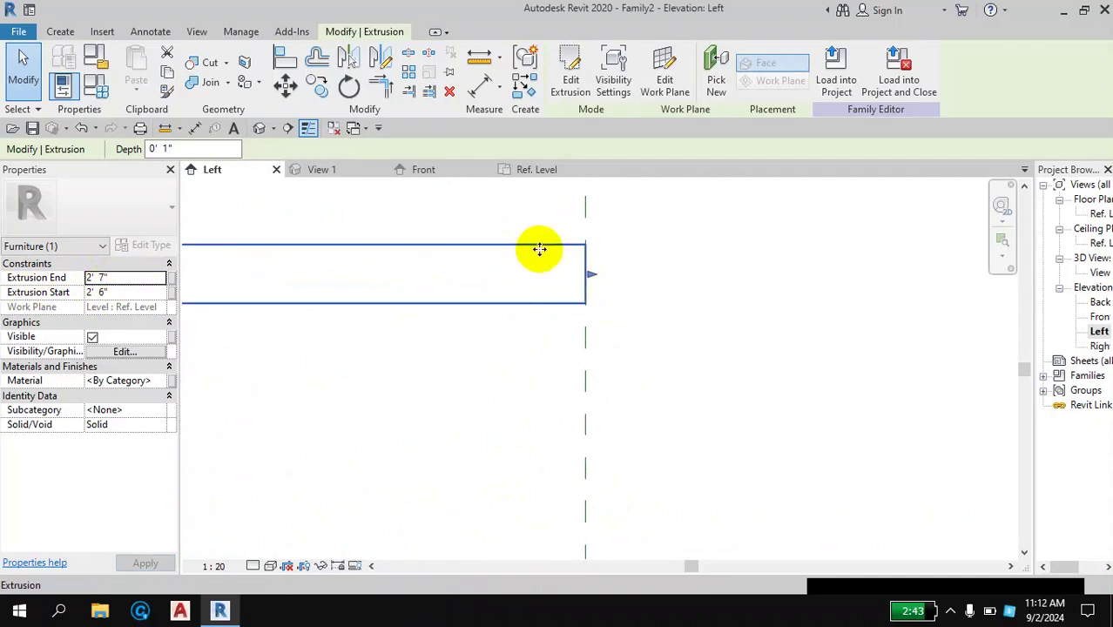
click(589, 282)
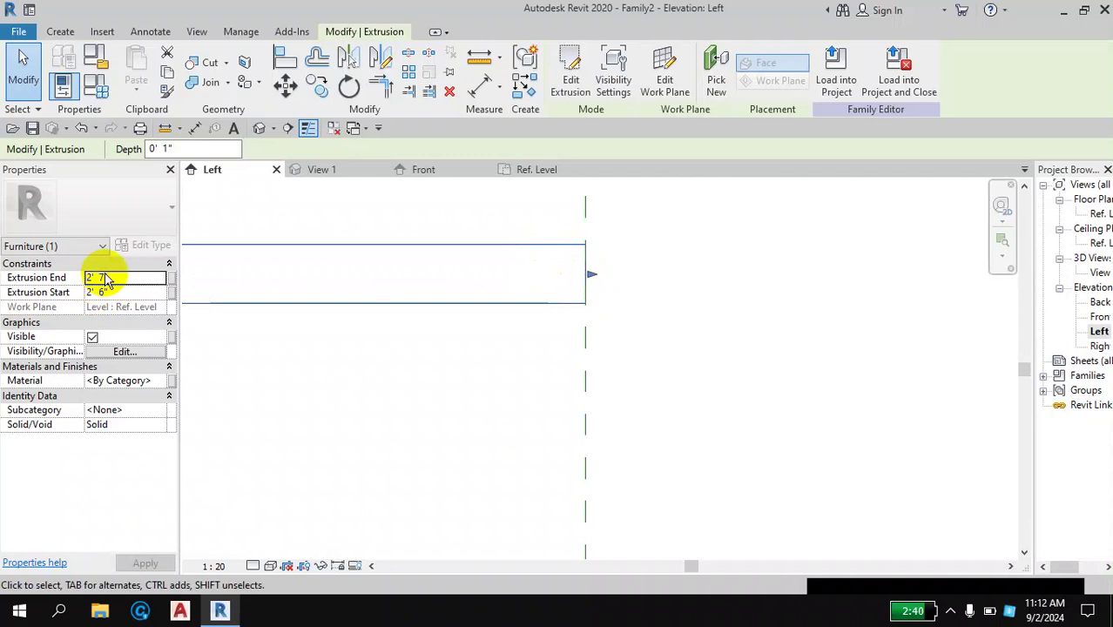
Step: Open the default 3D view to inspect the thin tabletop slab
scroll(472, 294, down, 2)
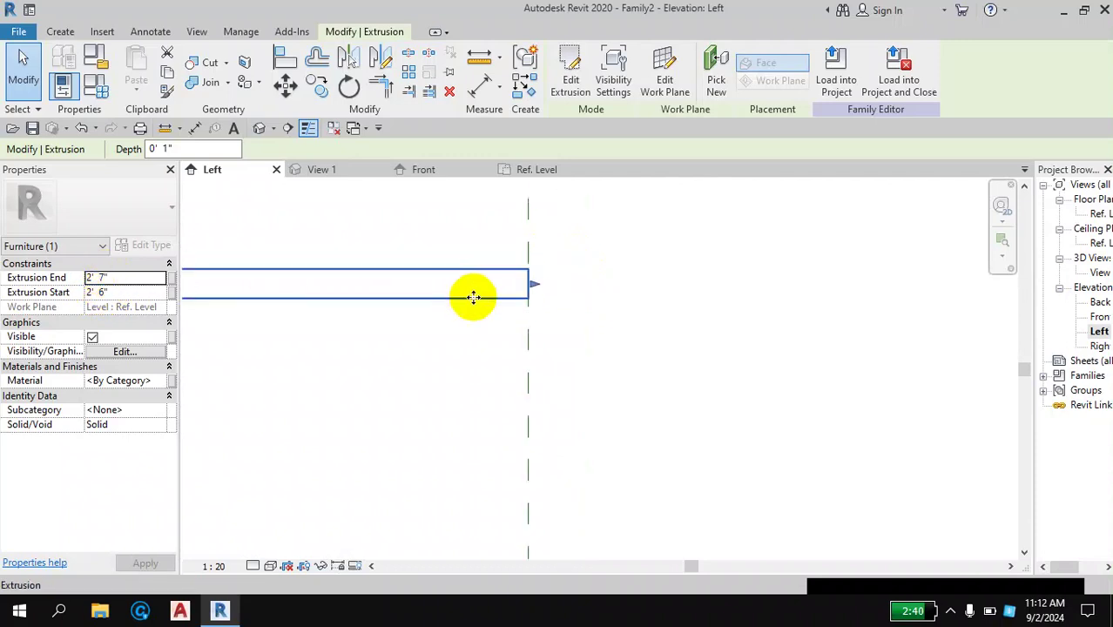
scroll(487, 305, down, 2)
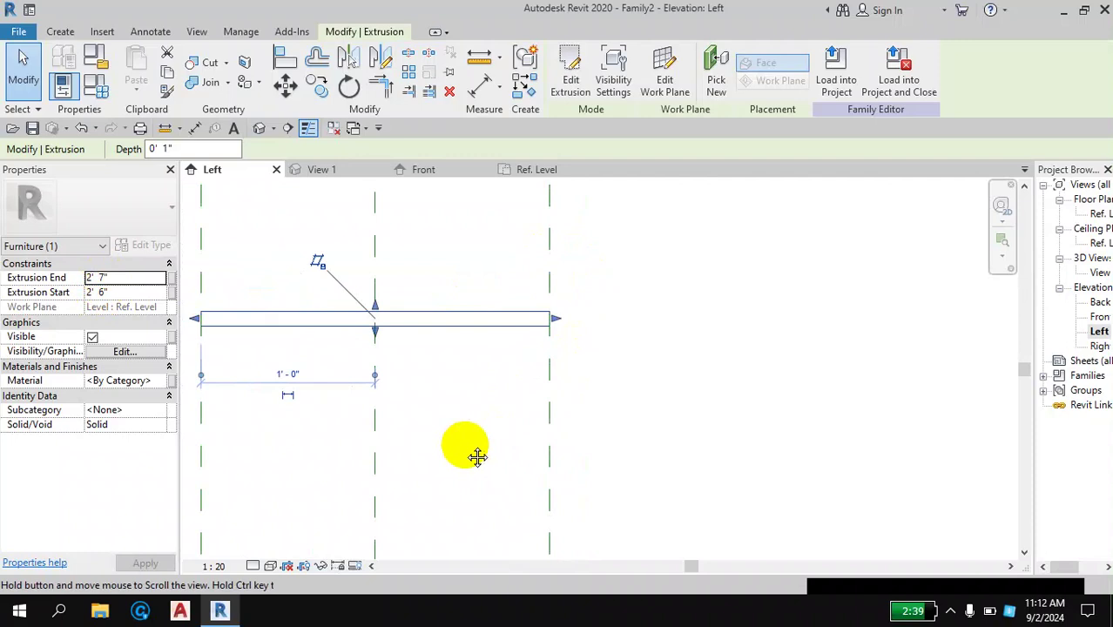
scroll(472, 452, up, 2)
scroll(517, 320, down, 2)
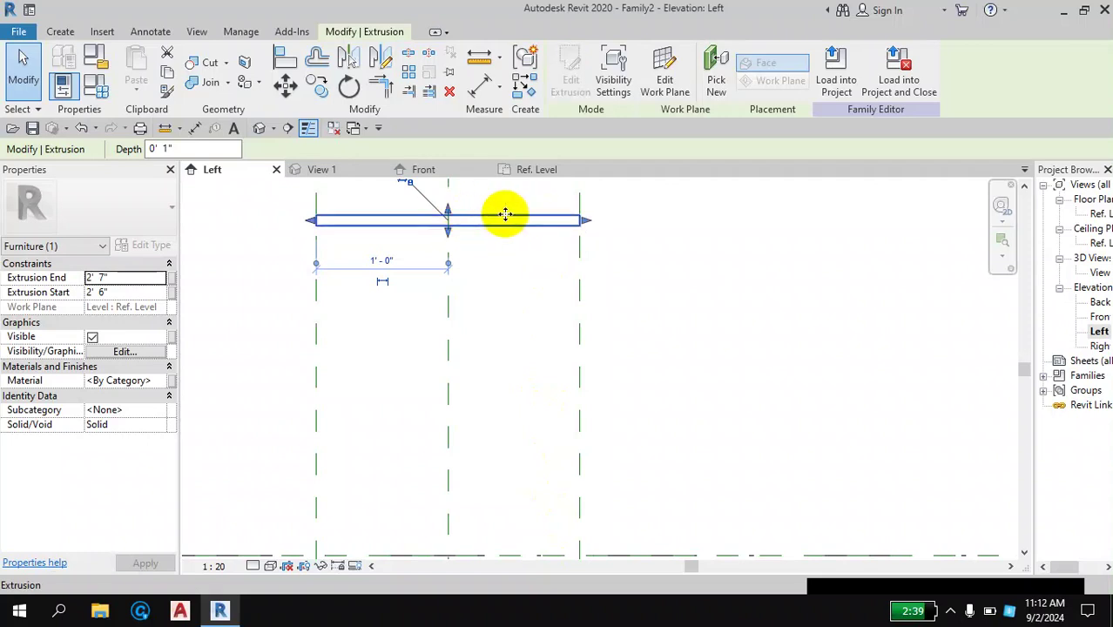
click(520, 214)
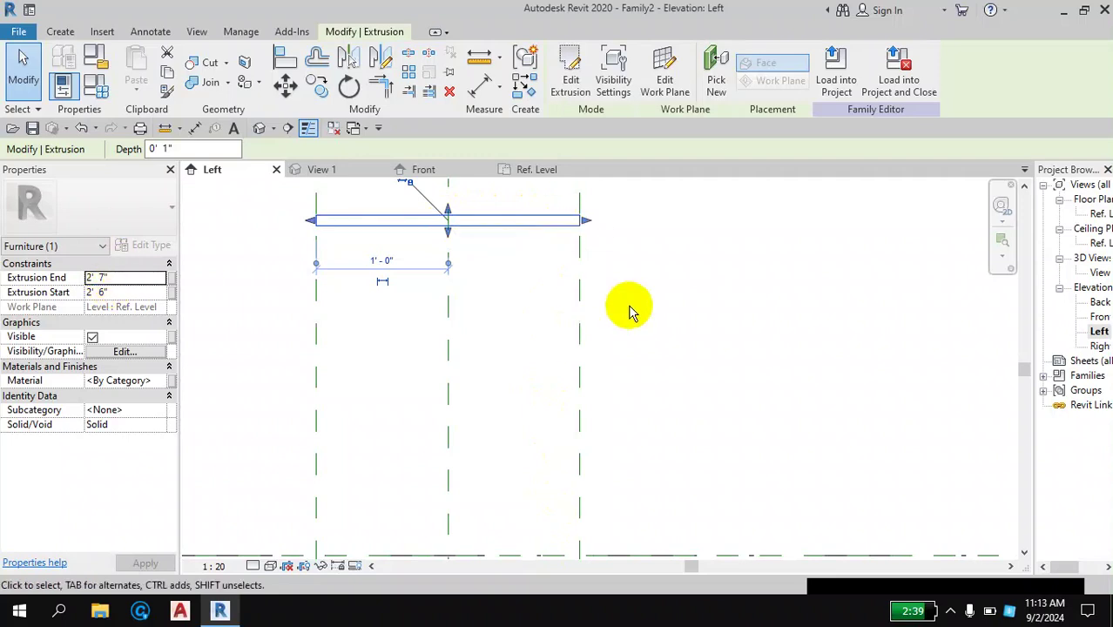
click(631, 311)
click(258, 128)
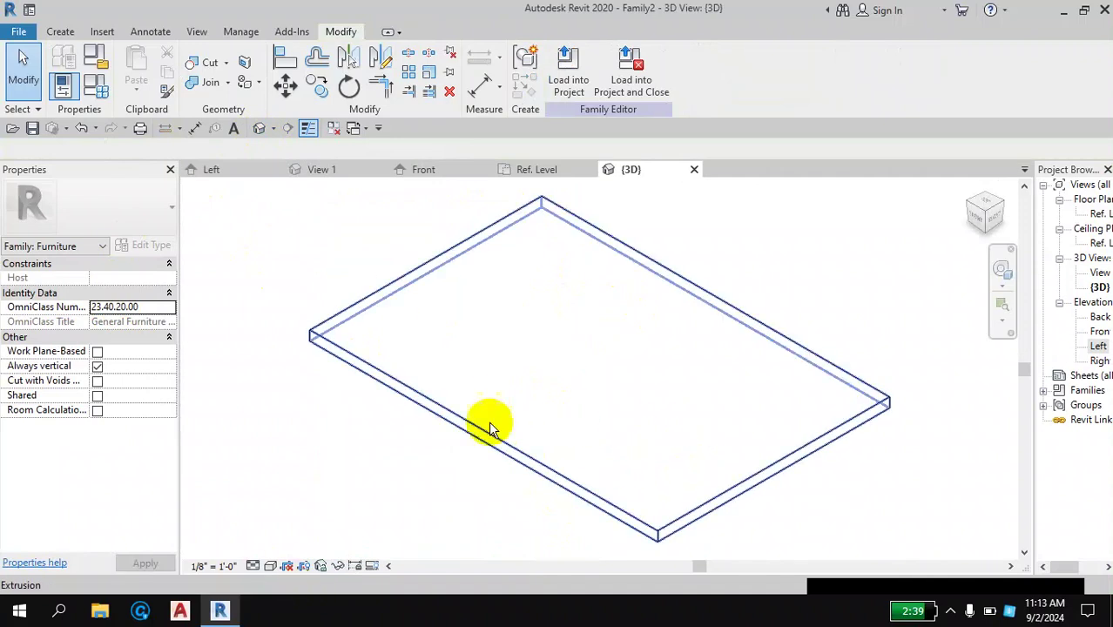
double_click(1099, 214)
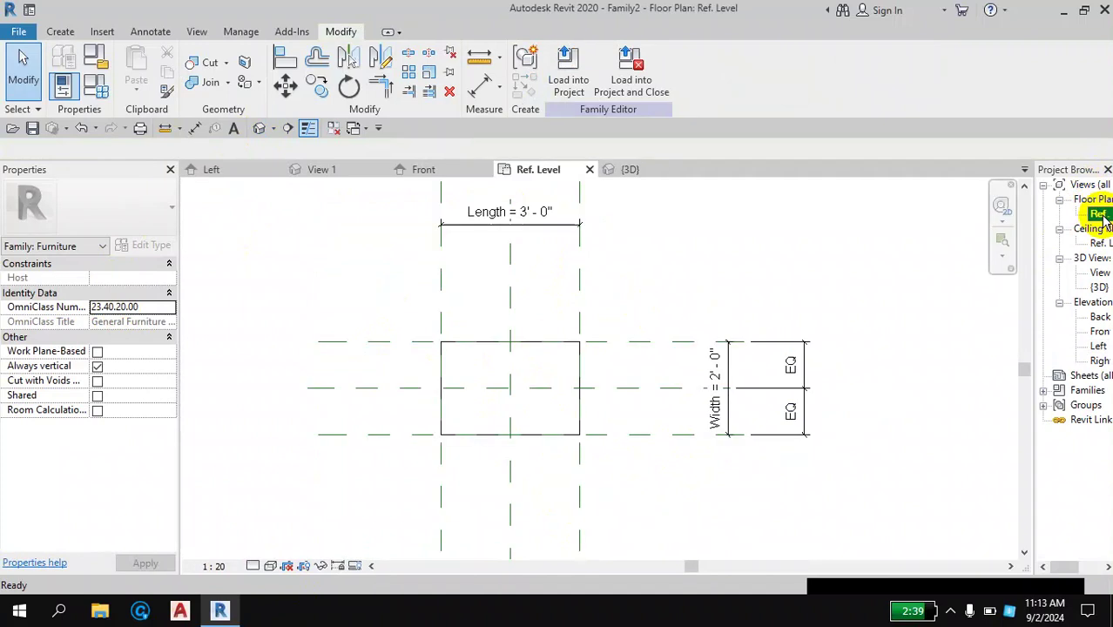
scroll(571, 425, up, 2)
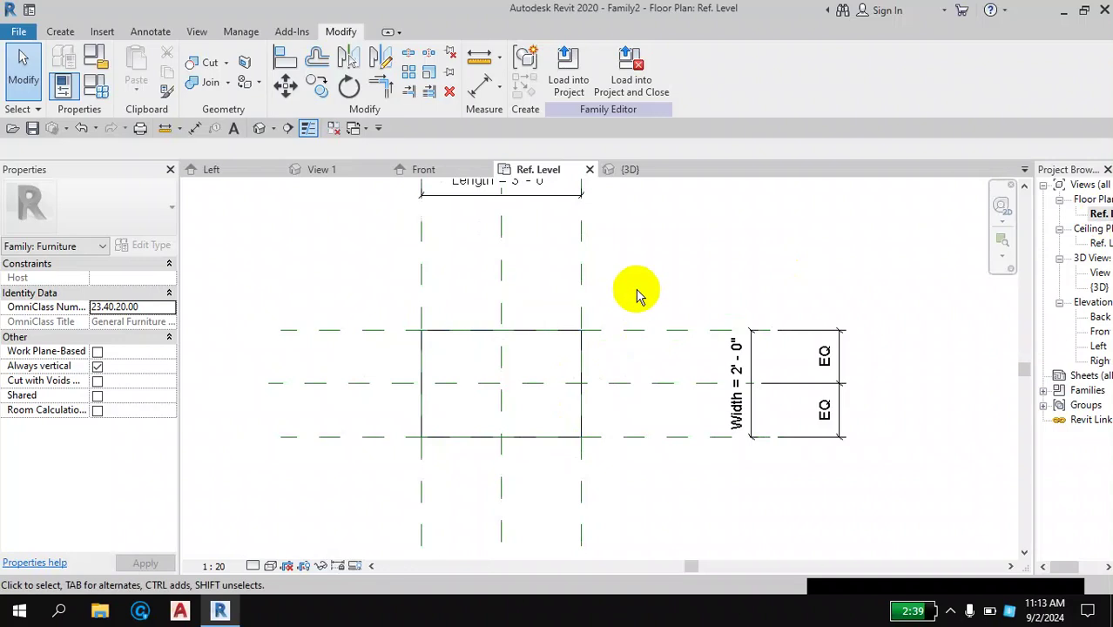
mouse_move(637, 294)
middle_down()
mouse_move(646, 323)
mouse_move(621, 367)
middle_up()
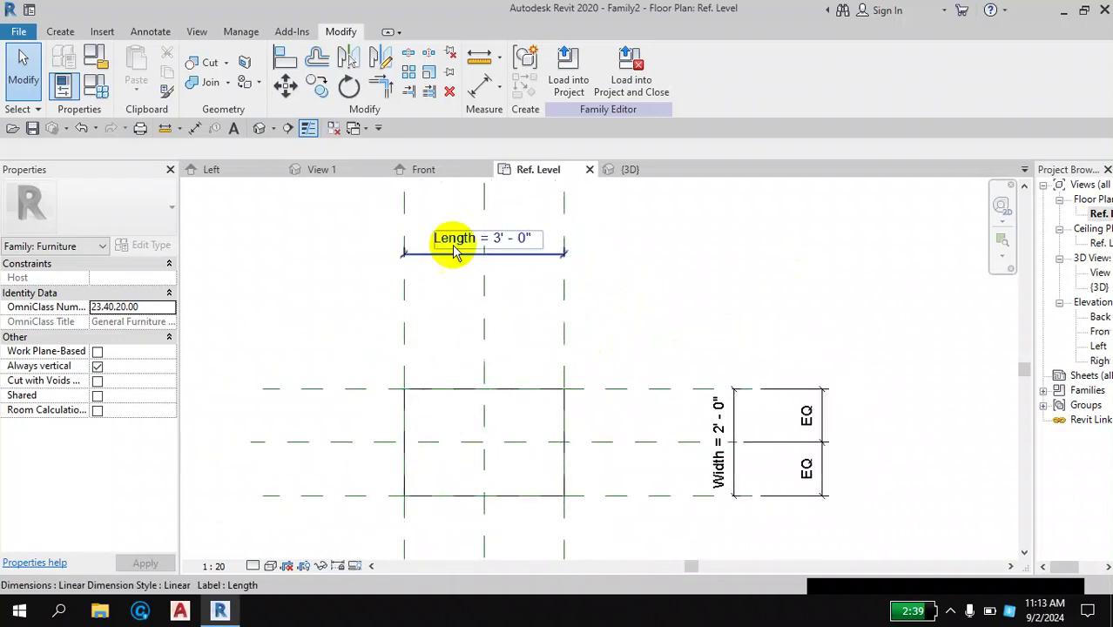
scroll(597, 478, down, 1)
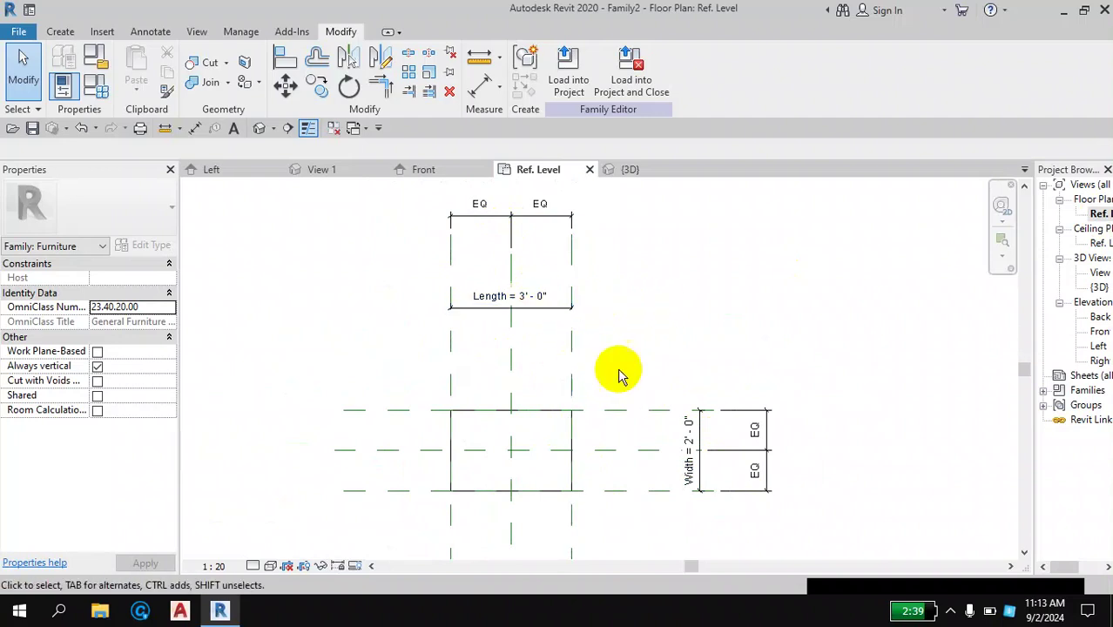
scroll(571, 340, up, 1)
middle_drag(573, 344, 578, 309)
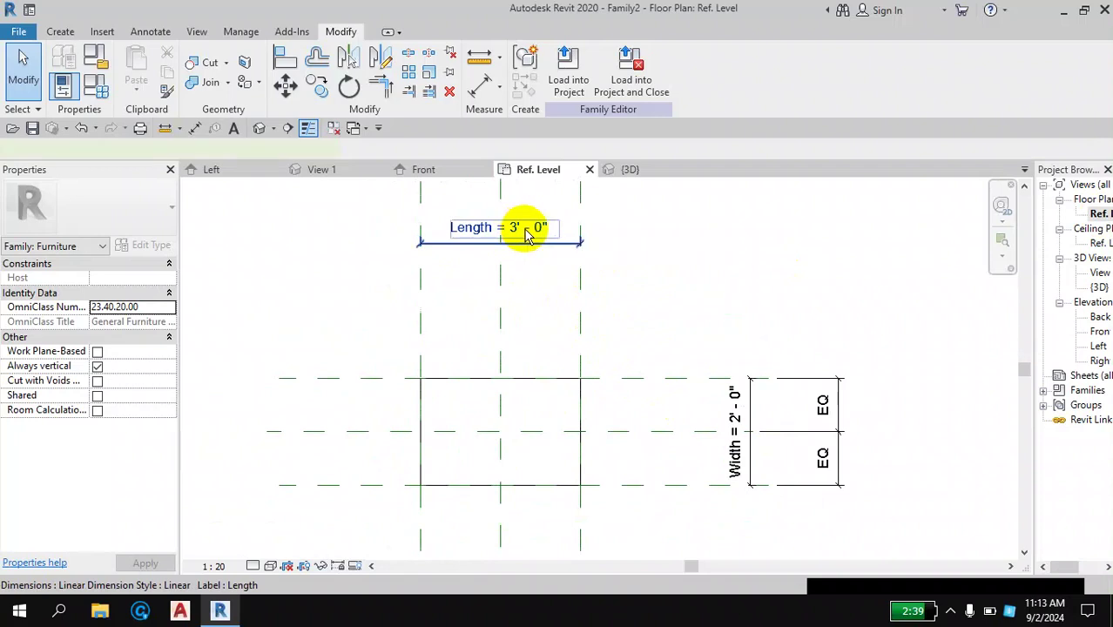
click(523, 234)
click(523, 233)
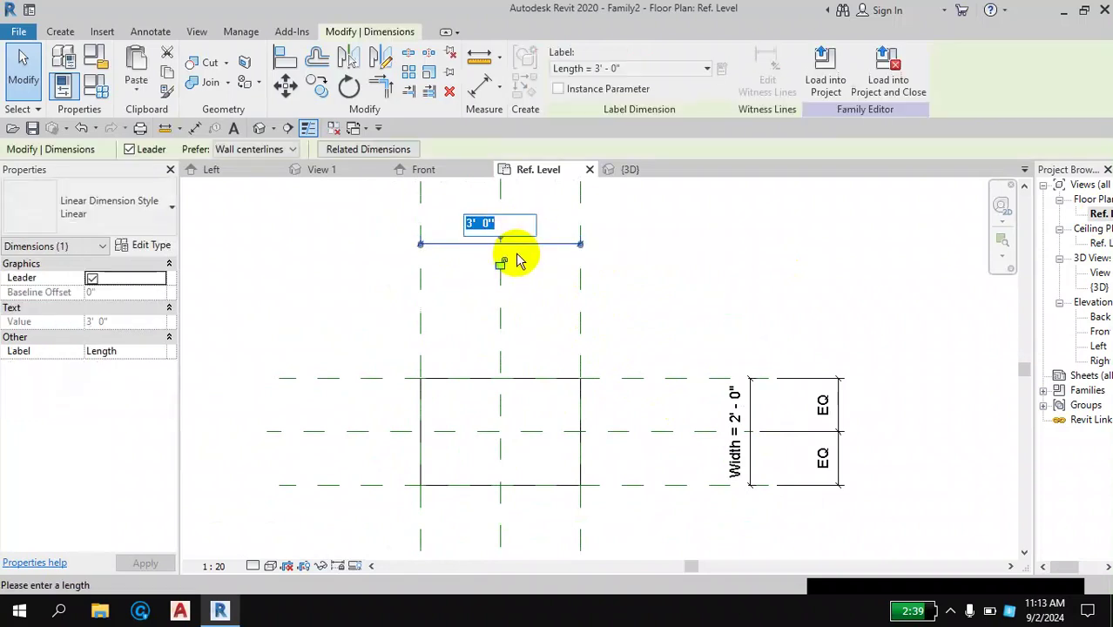
text(2)
key(Return)
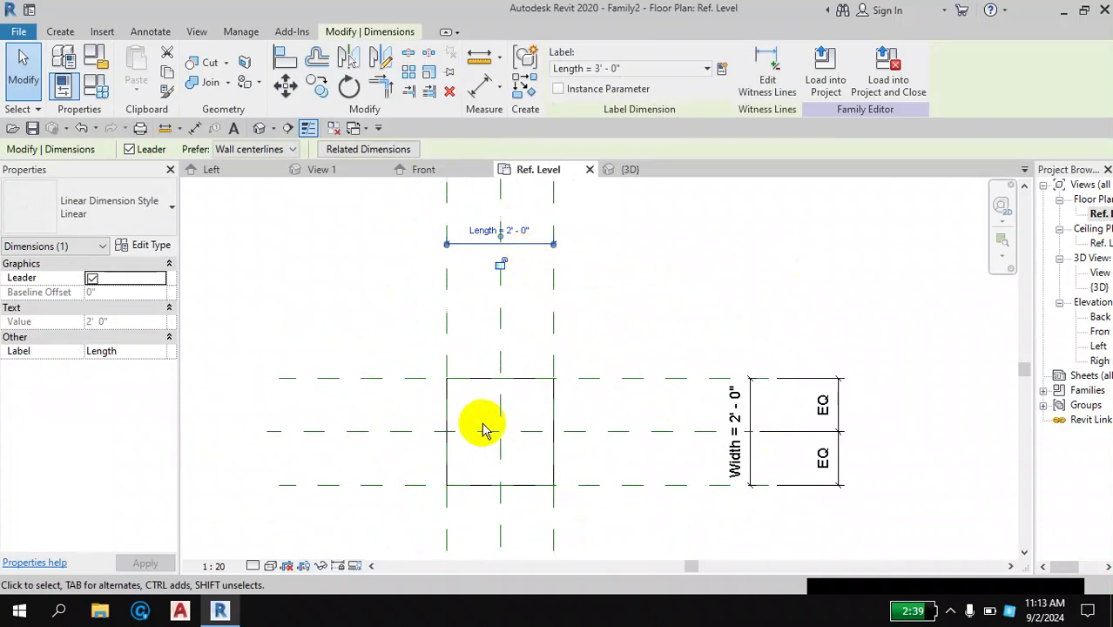
click(258, 128)
double_click(1099, 213)
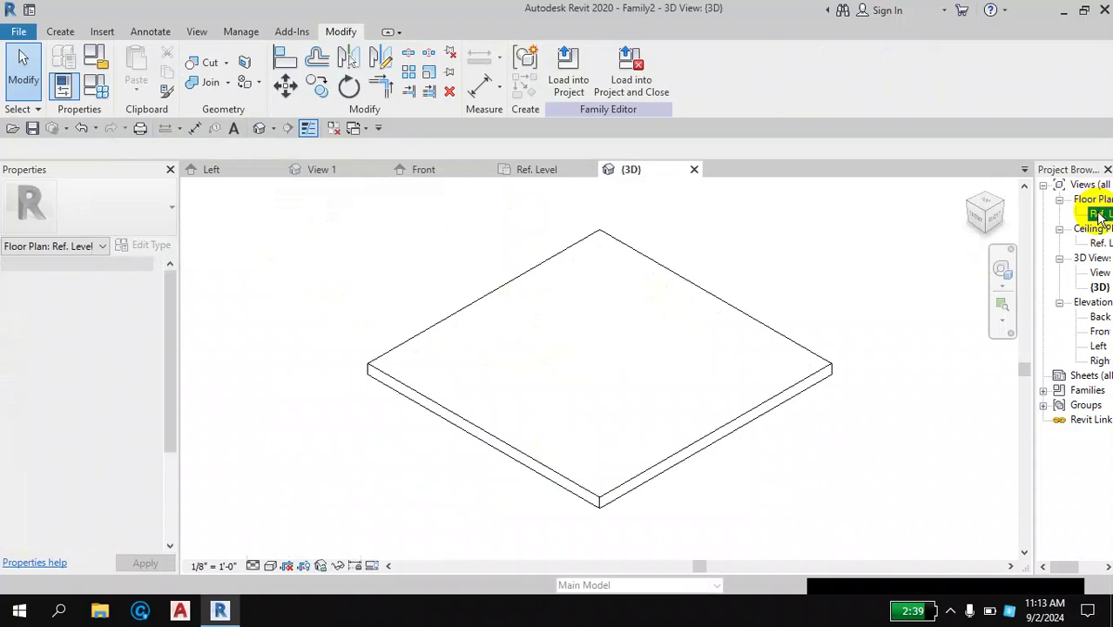
click(517, 229)
click(517, 228)
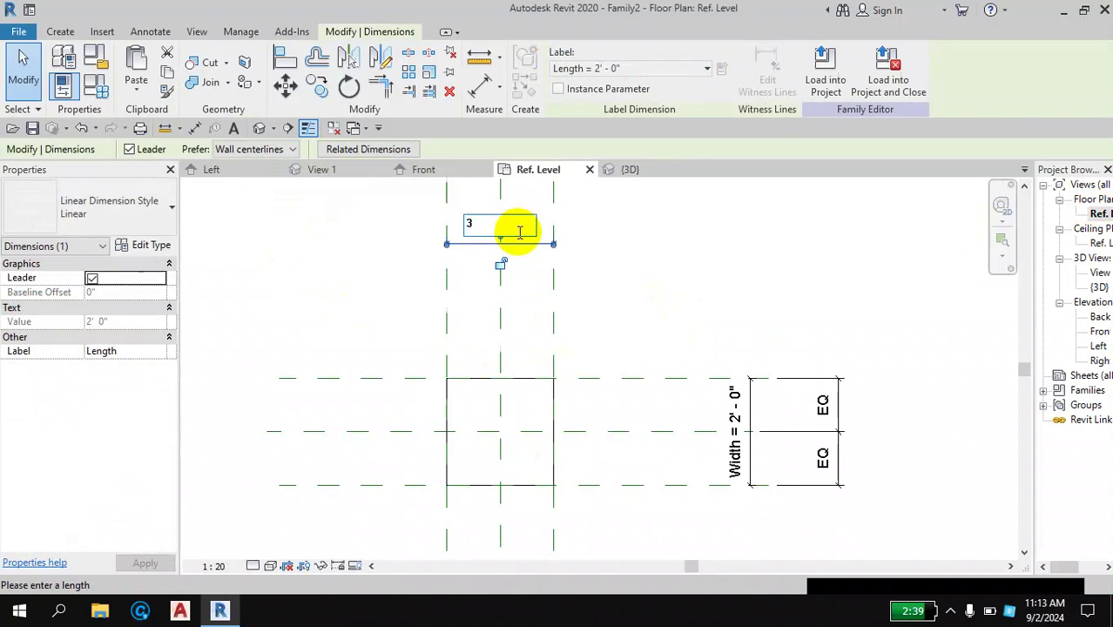
click(655, 283)
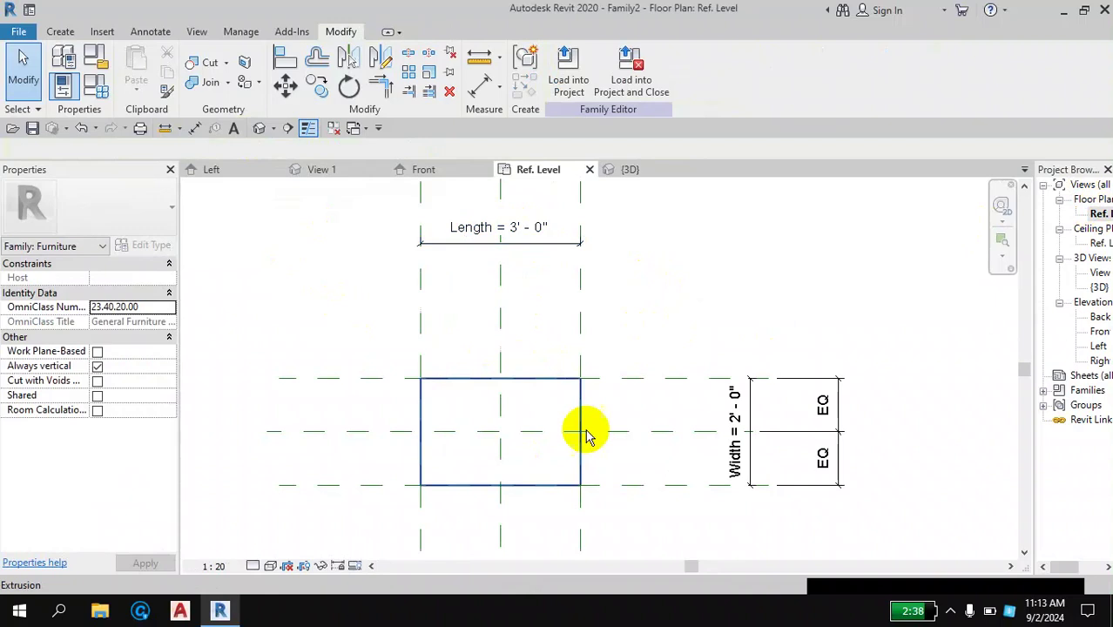
scroll(510, 370, down, 1)
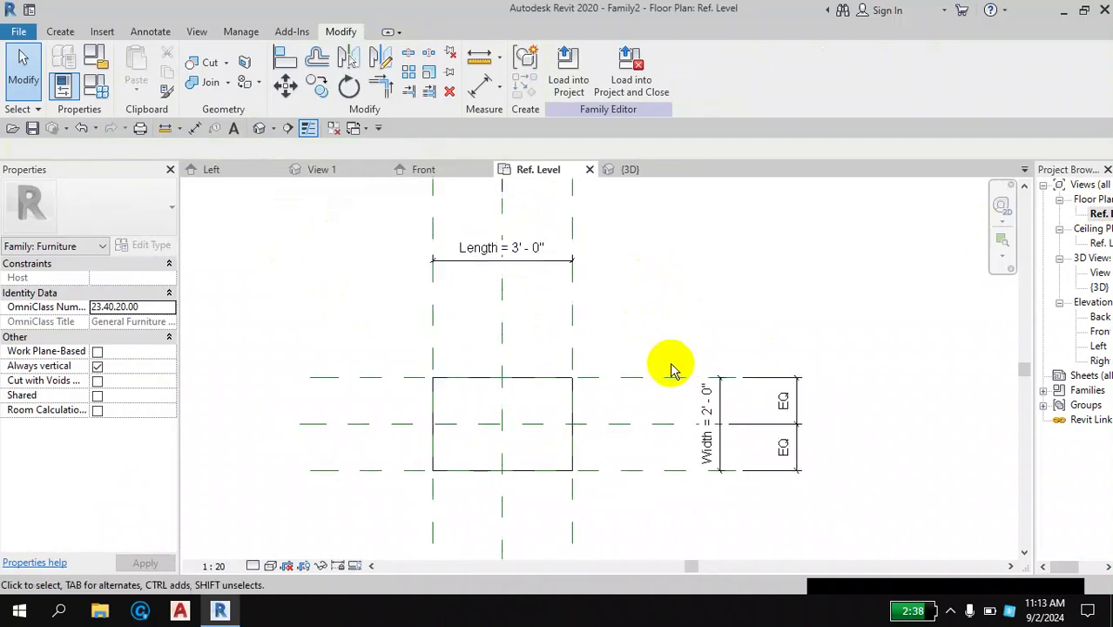
middle_drag(670, 370, 641, 316)
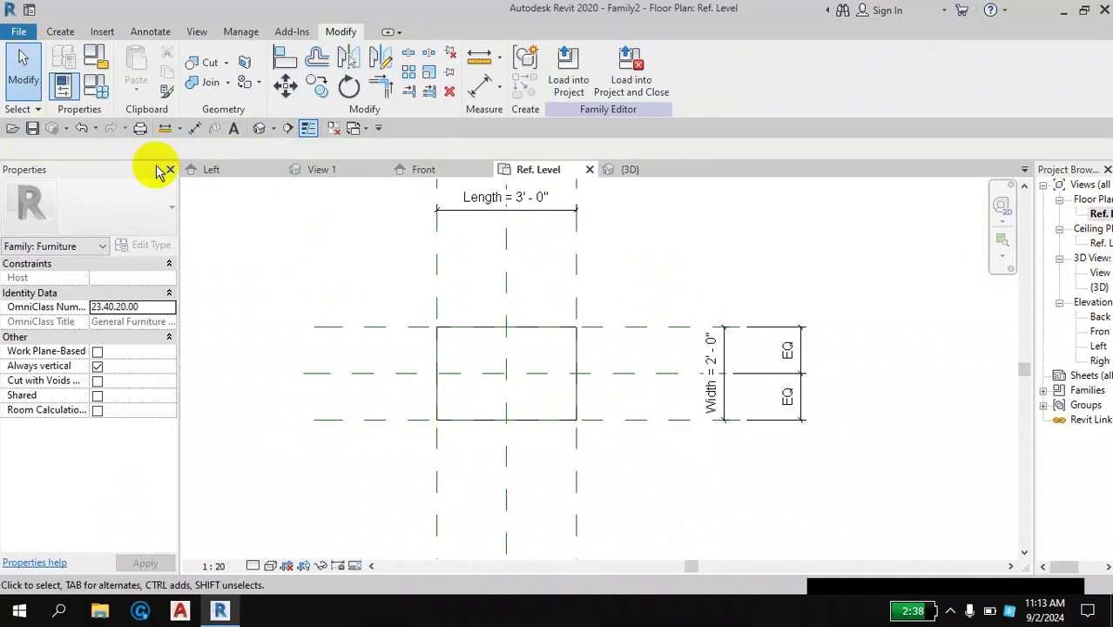
Step: Start a new extrusion and sketch a small leg rectangle at the top-left reference-plane intersection
click(60, 33)
click(137, 63)
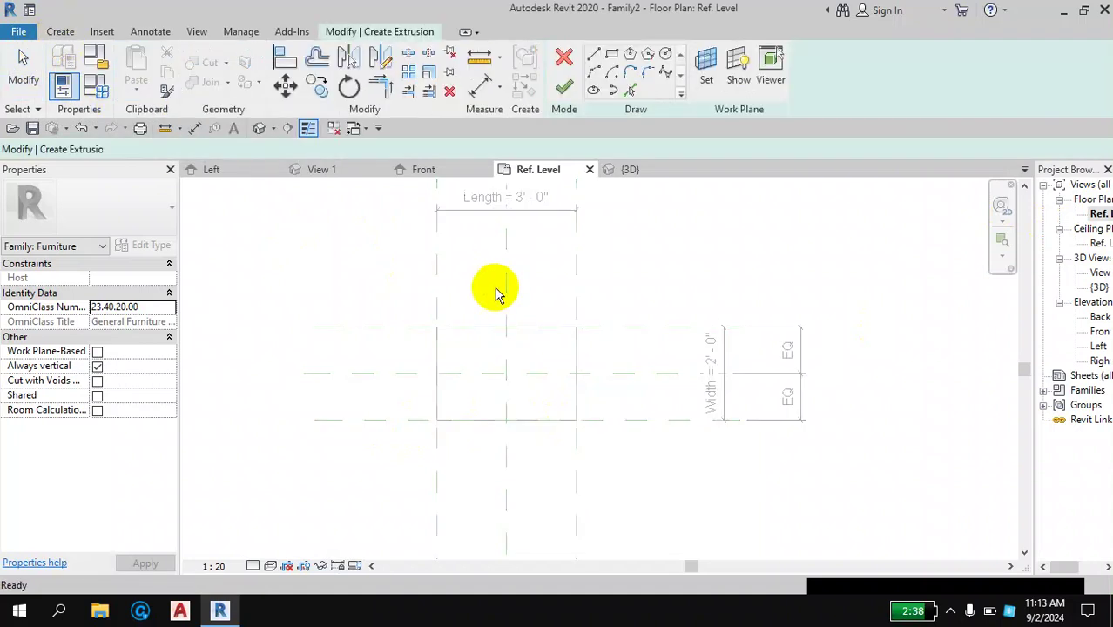
scroll(527, 333, up, 2)
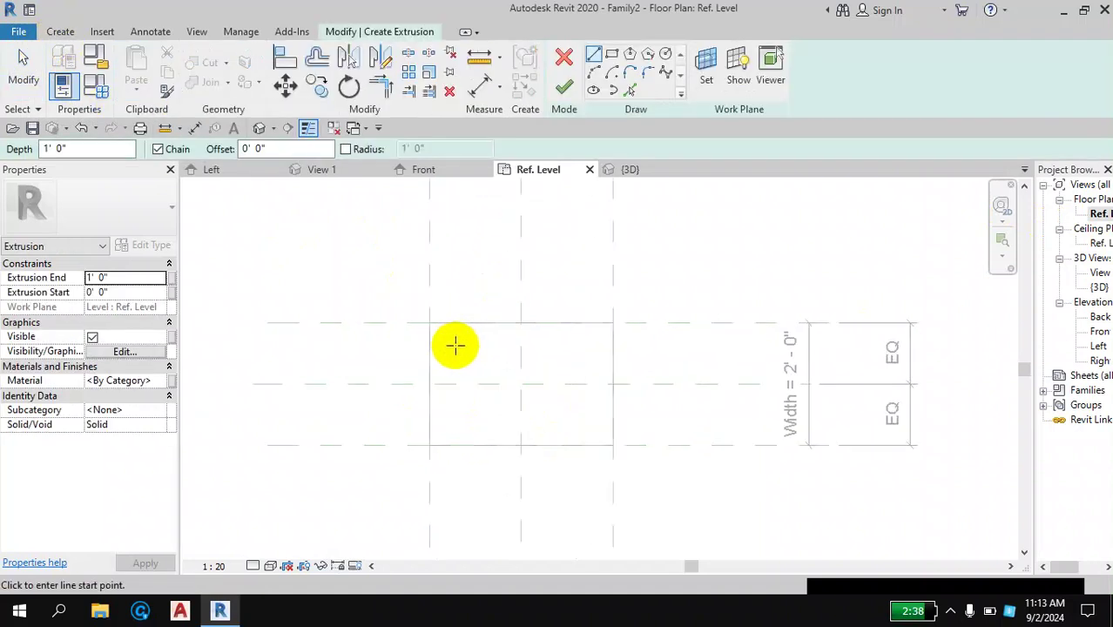
click(613, 55)
scroll(426, 343, up, 2)
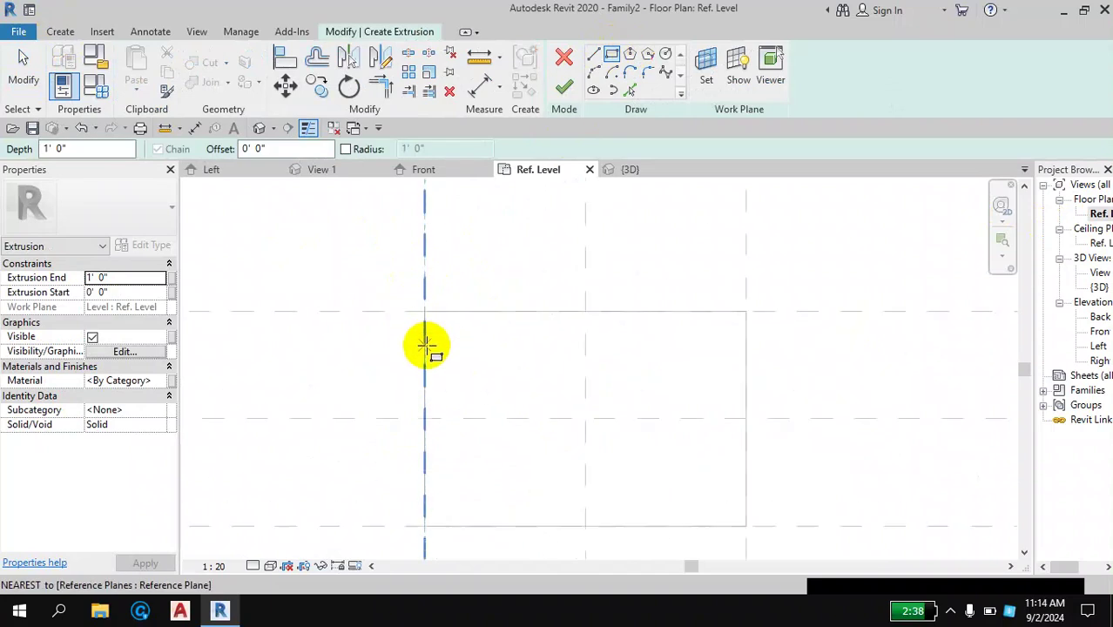
scroll(426, 344, up, 1)
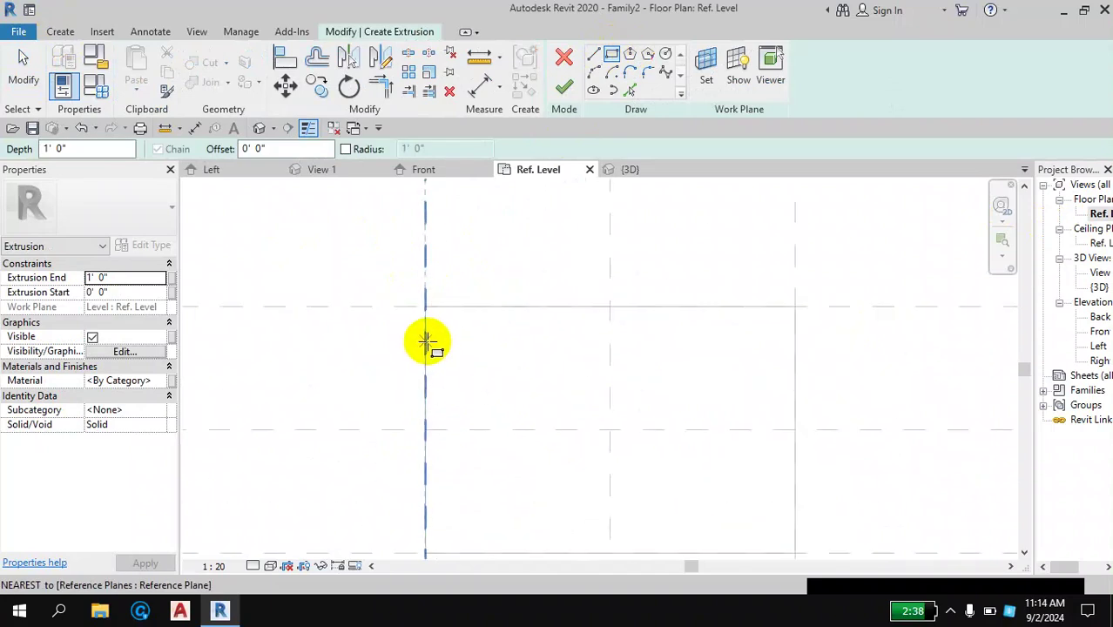
scroll(424, 348, up, 2)
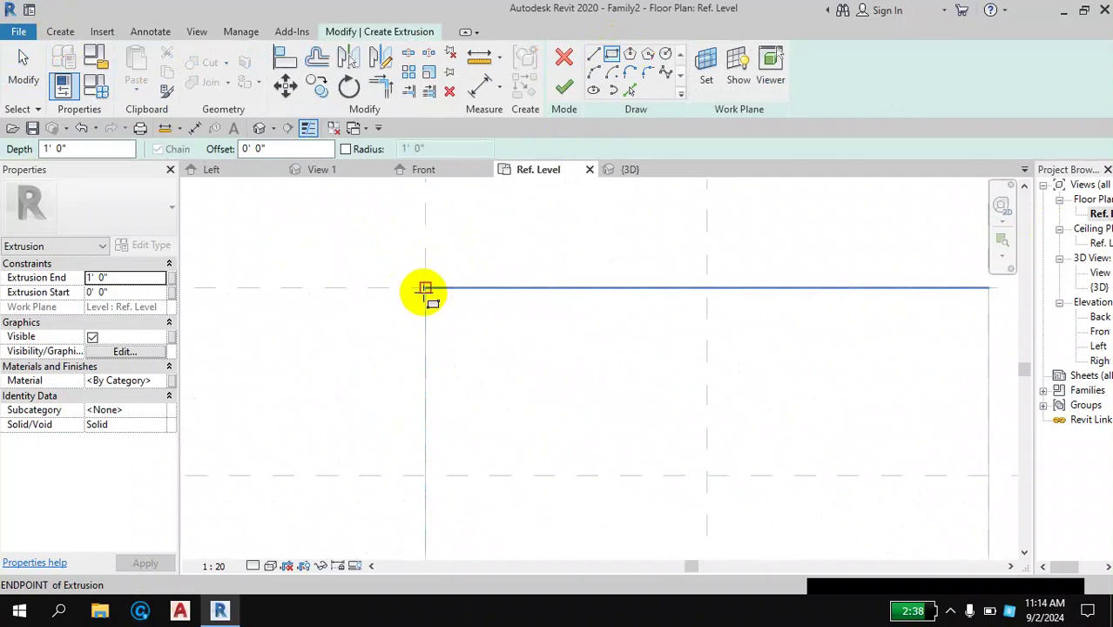
click(425, 288)
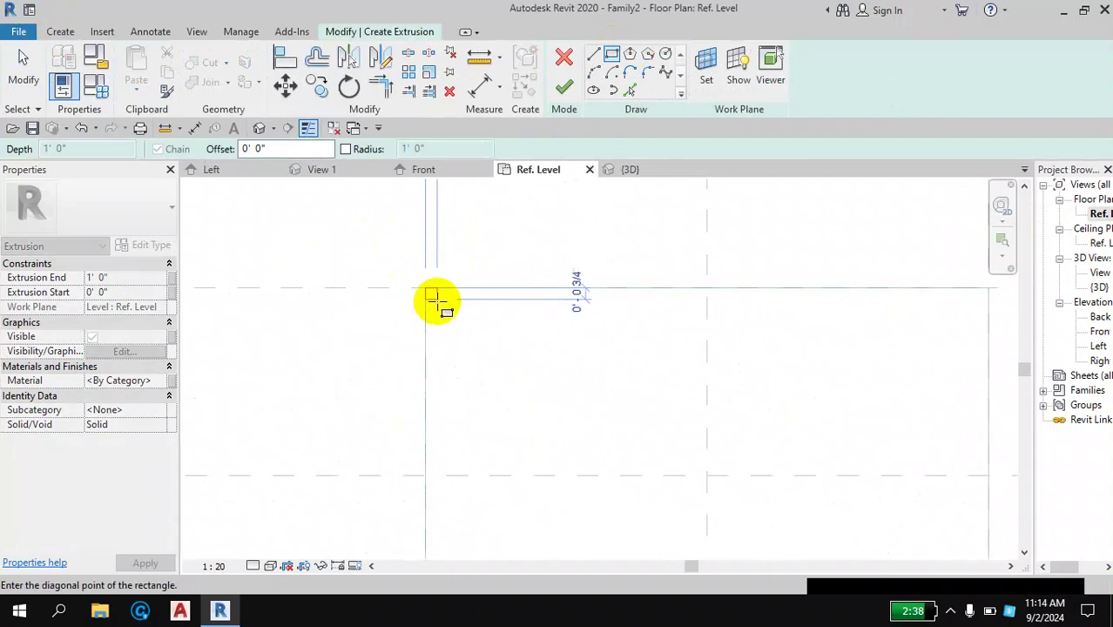
scroll(436, 300, up, 1)
scroll(436, 301, up, 1)
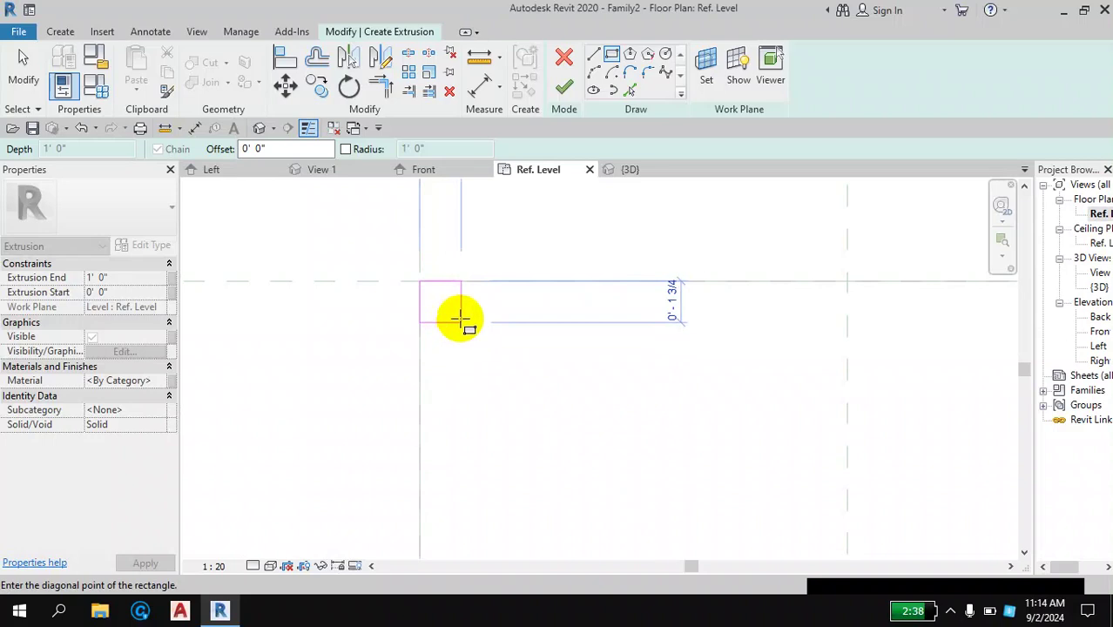
scroll(453, 309, up, 1)
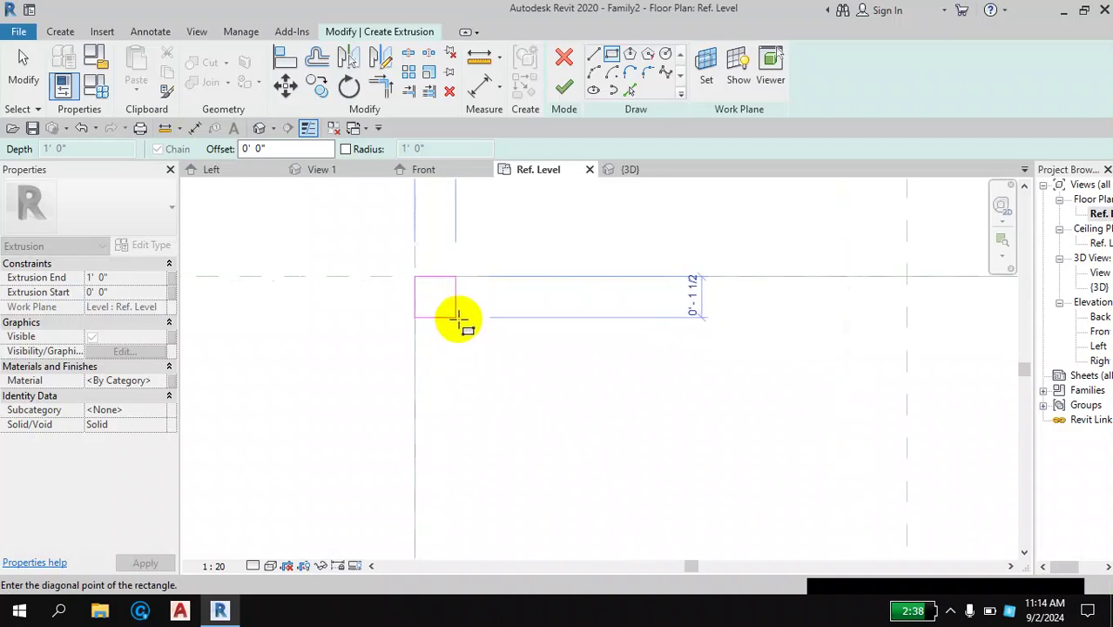
click(457, 318)
click(23, 70)
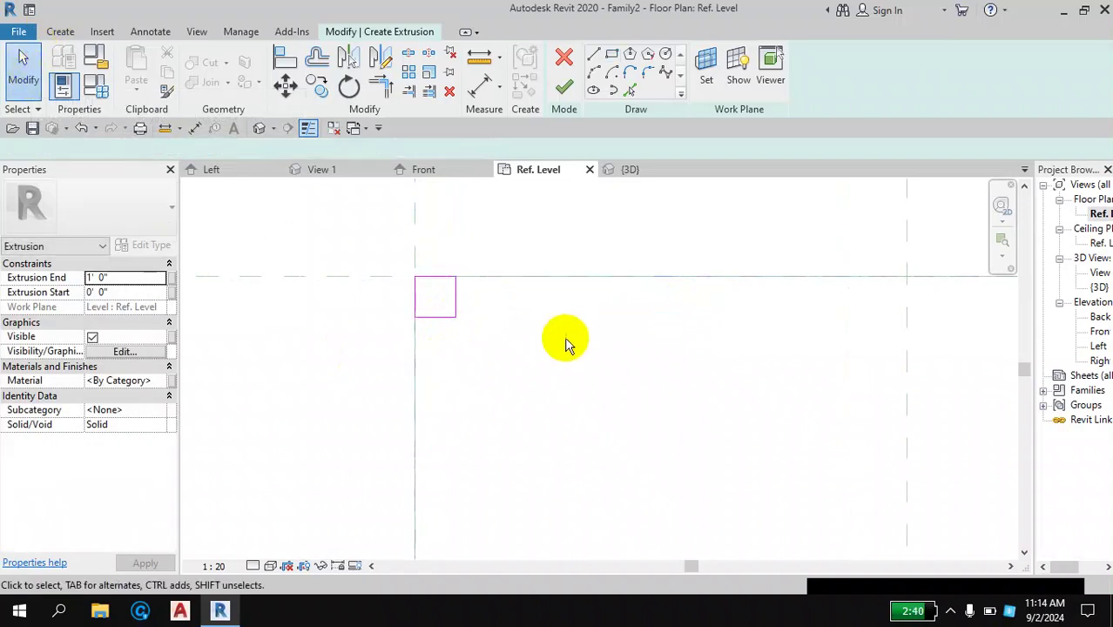
scroll(440, 321, up, 2)
scroll(427, 266, up, 1)
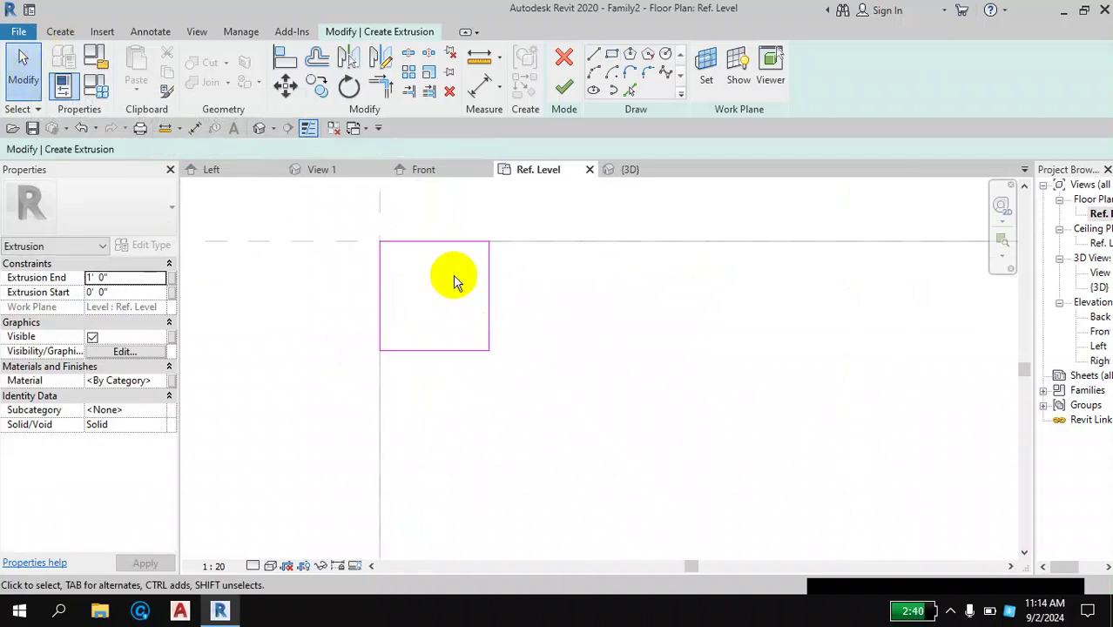
Step: Resize the leg rectangle to 2" by 2" using its temporary dimensions
click(436, 350)
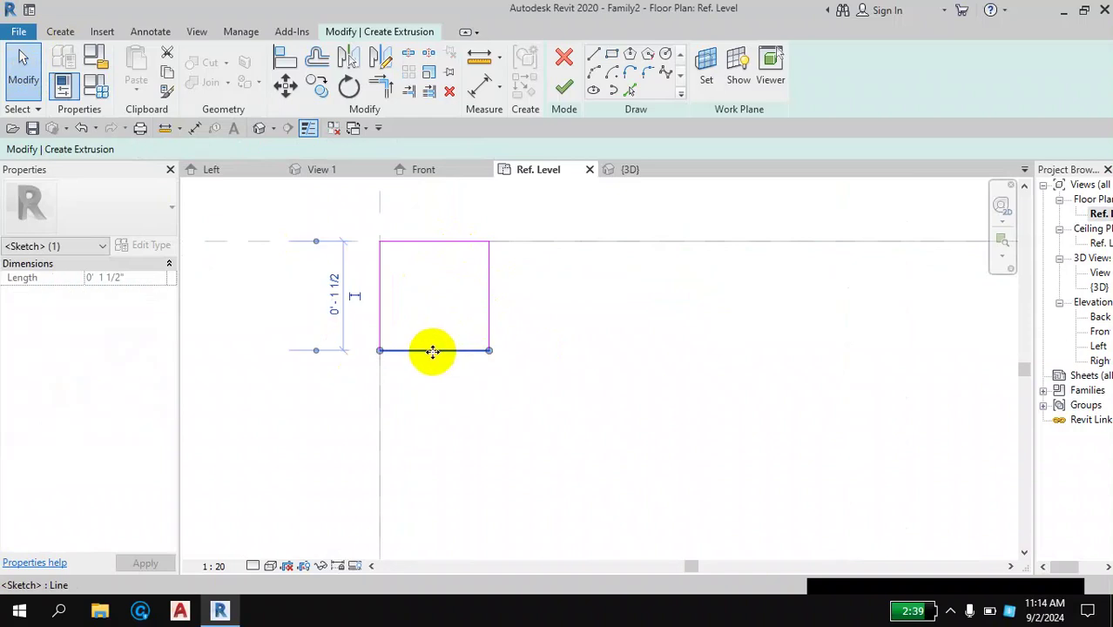
click(334, 301)
text(2")
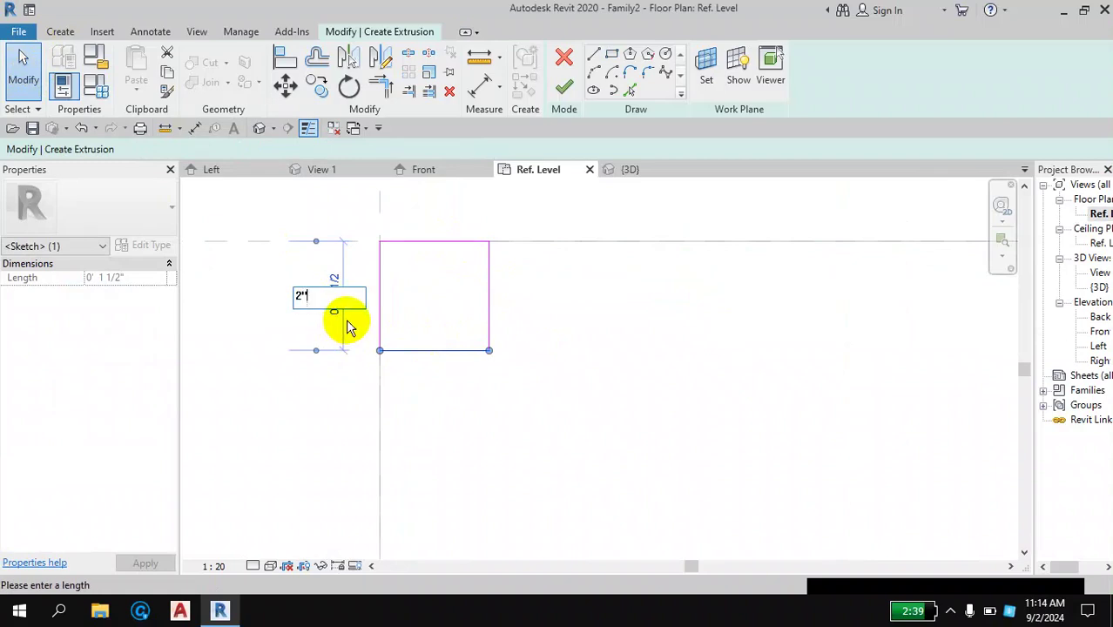
key(Return)
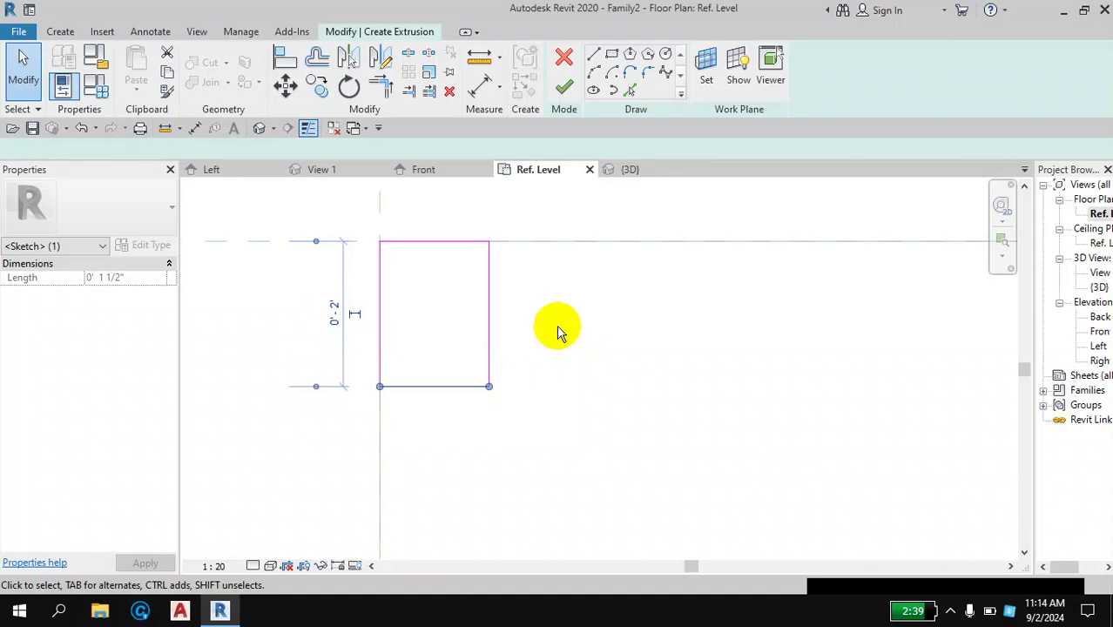
click(557, 331)
click(490, 279)
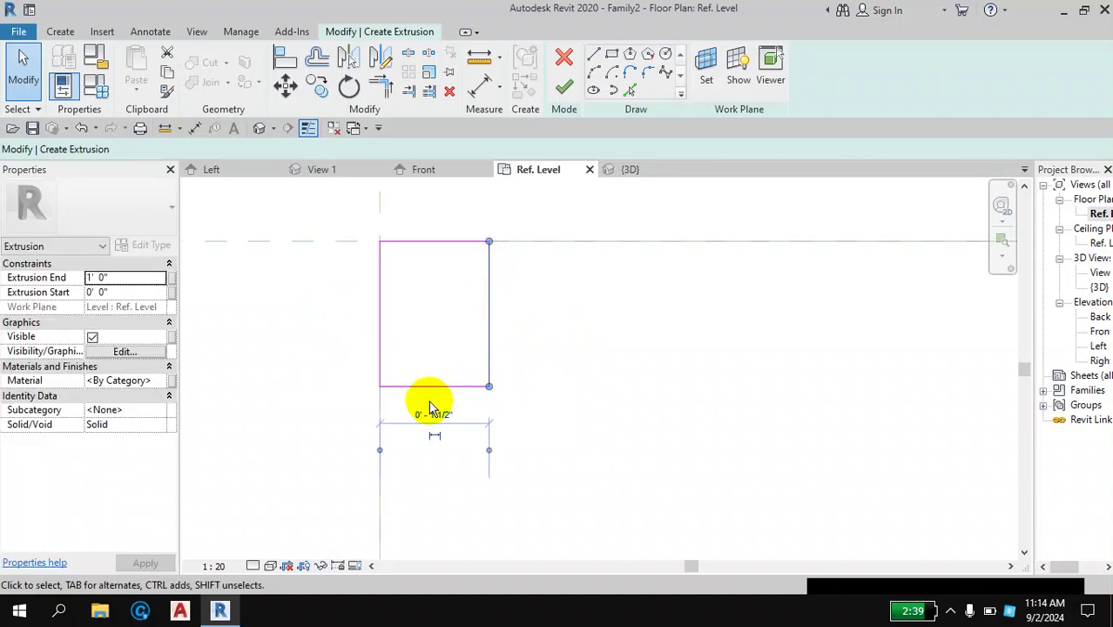
click(447, 414)
text(2")
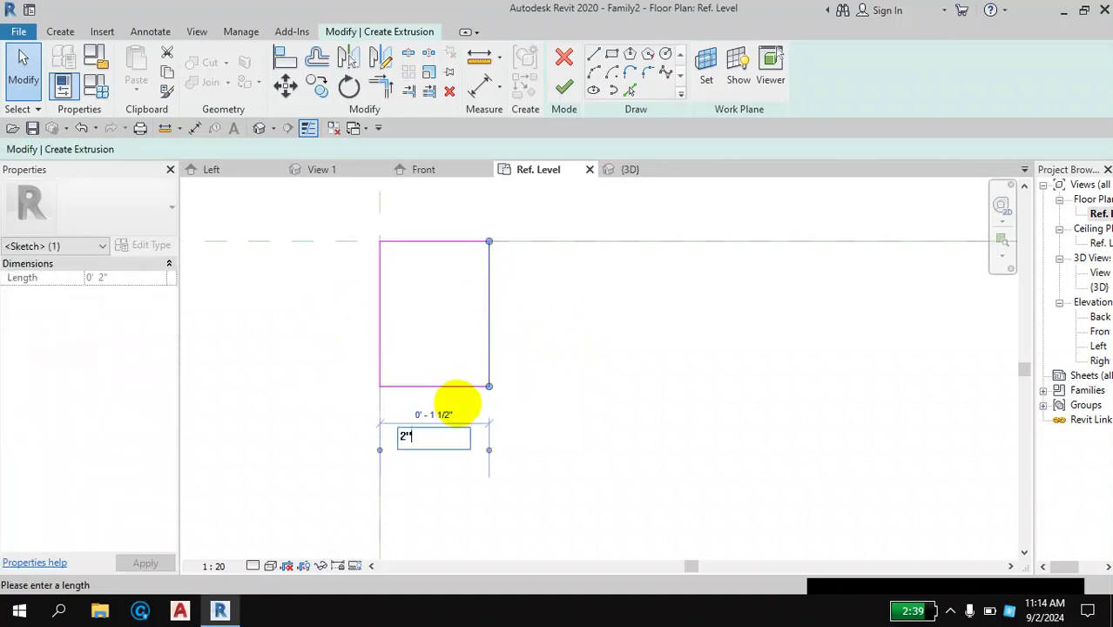
key(Return)
scroll(496, 348, down, 2)
scroll(555, 332, down, 2)
click(379, 261)
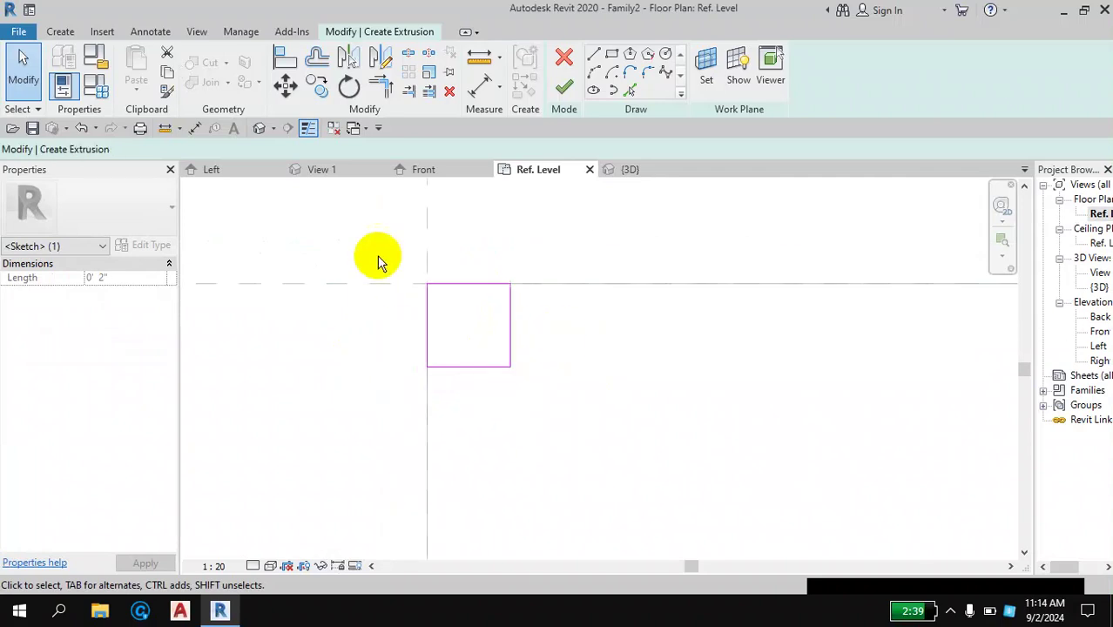
Step: Move the four leg lines diagonally inward from the tabletop corner
drag(379, 262, 579, 410)
click(286, 85)
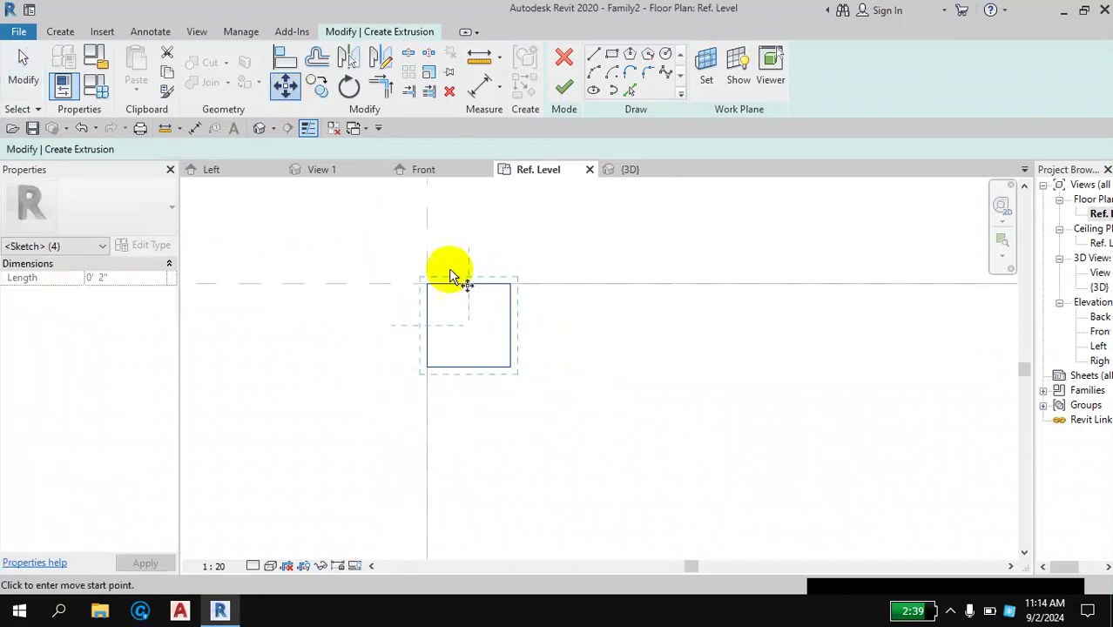
click(429, 284)
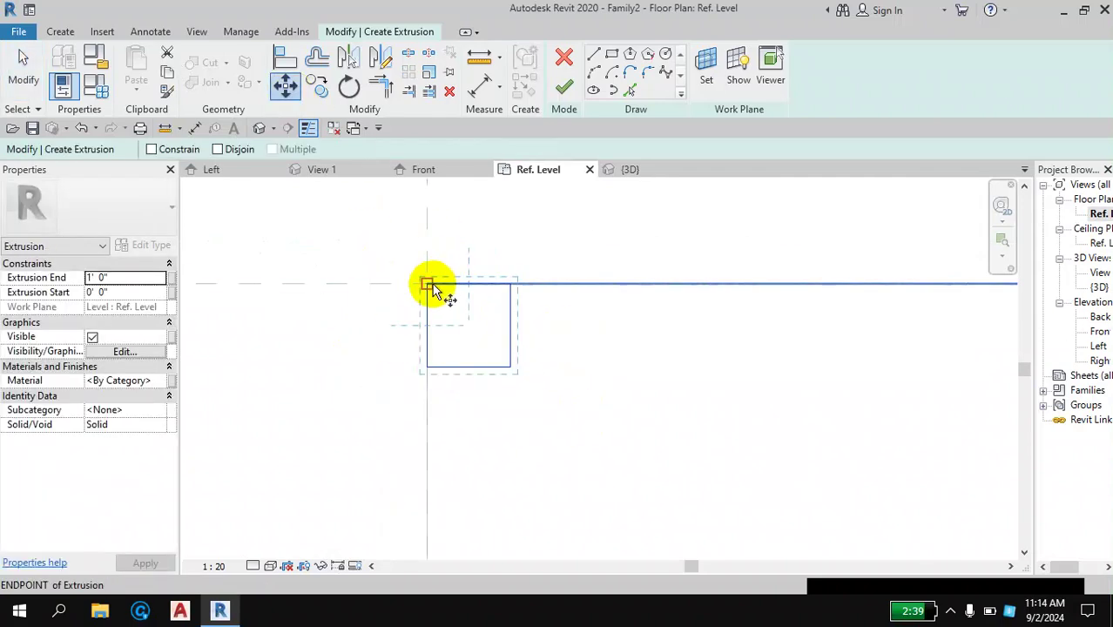
click(511, 371)
scroll(436, 322, down, 2)
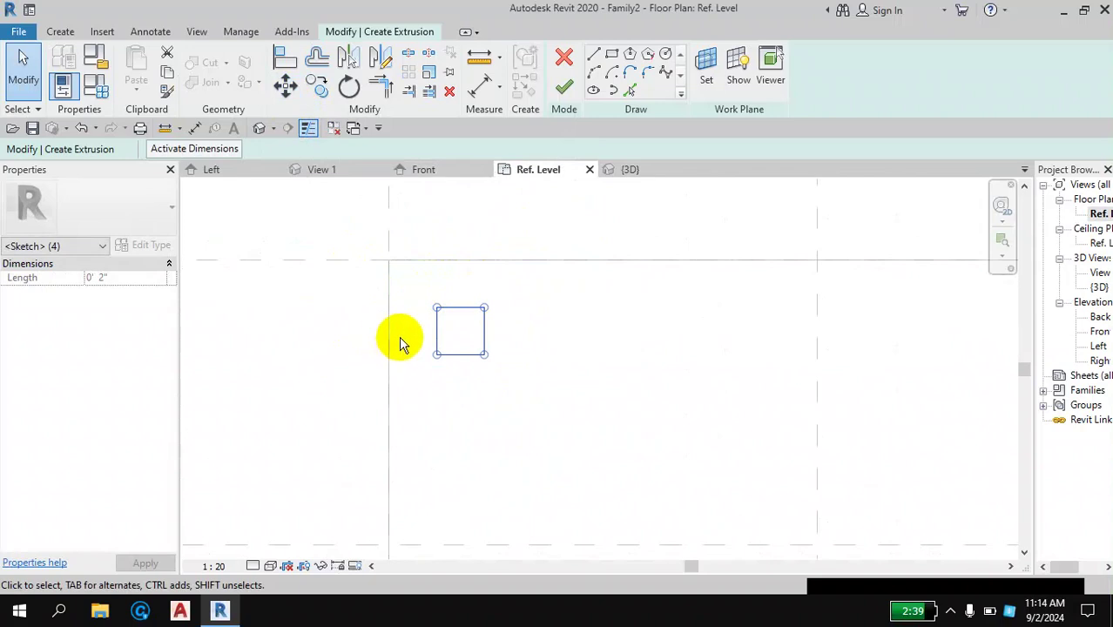
Step: Mirror a copy of the leg square across the vertical center plane to the right side
scroll(401, 343, down, 2)
middle_drag(537, 319, 487, 250)
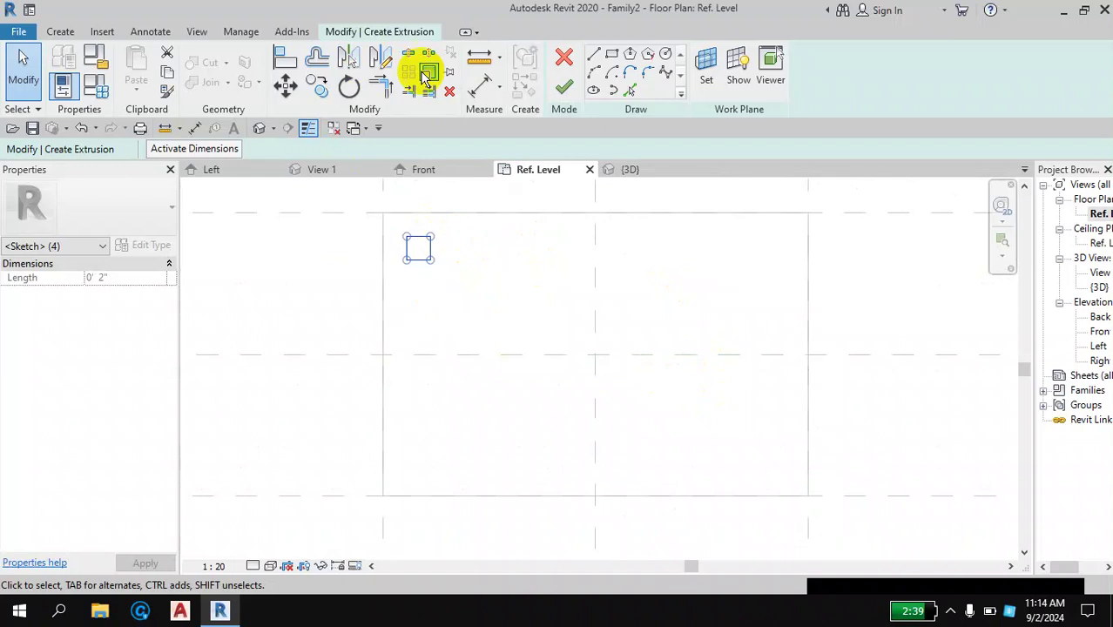
click(381, 57)
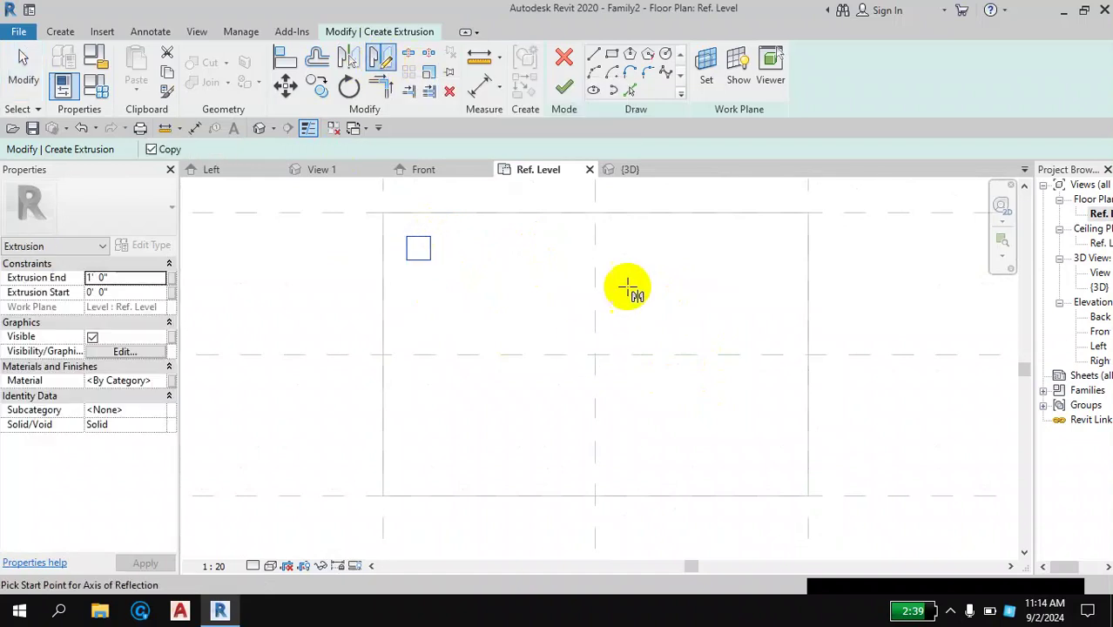
click(596, 213)
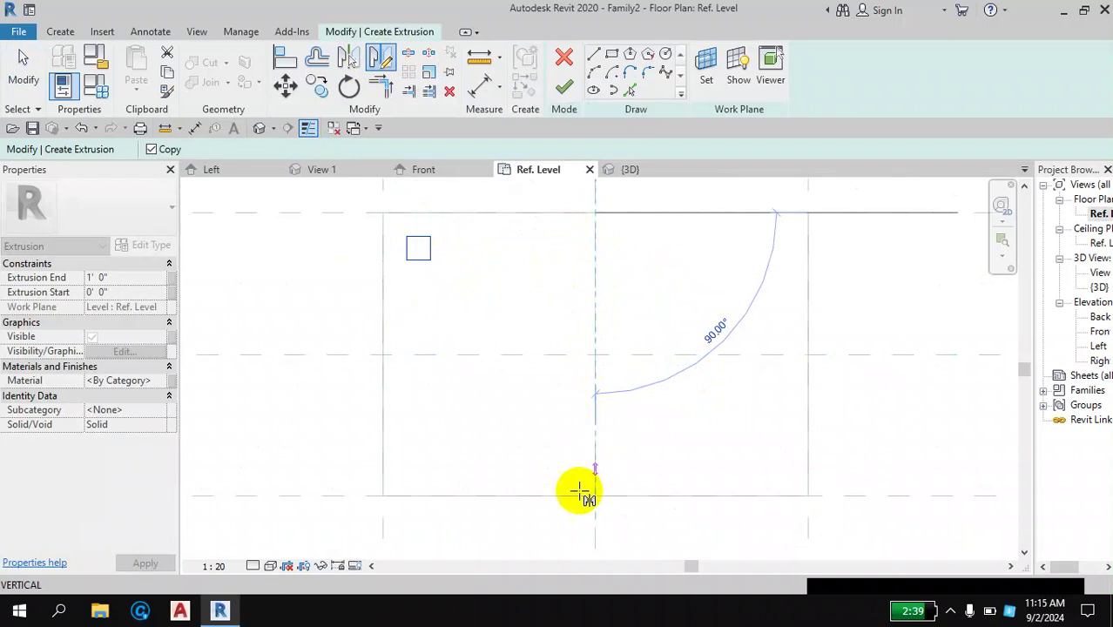
click(596, 521)
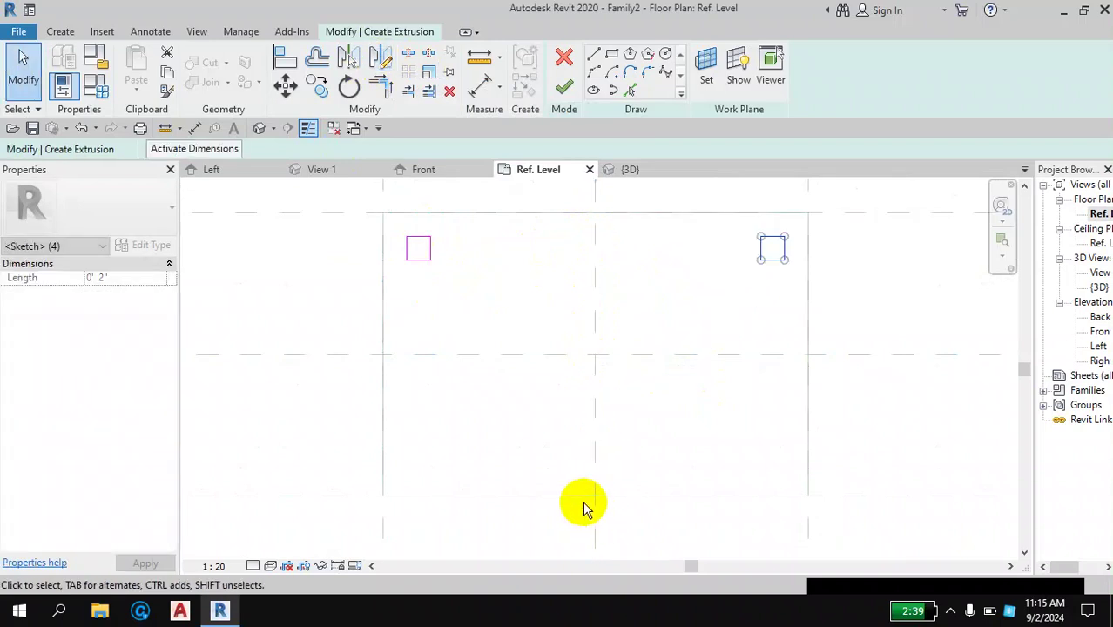
Step: Mirror both upper leg squares across the horizontal center plane to the bottom corners
mouse_move(276, 218)
mouse_down()
mouse_move(520, 287)
mouse_move(807, 316)
mouse_up()
click(380, 59)
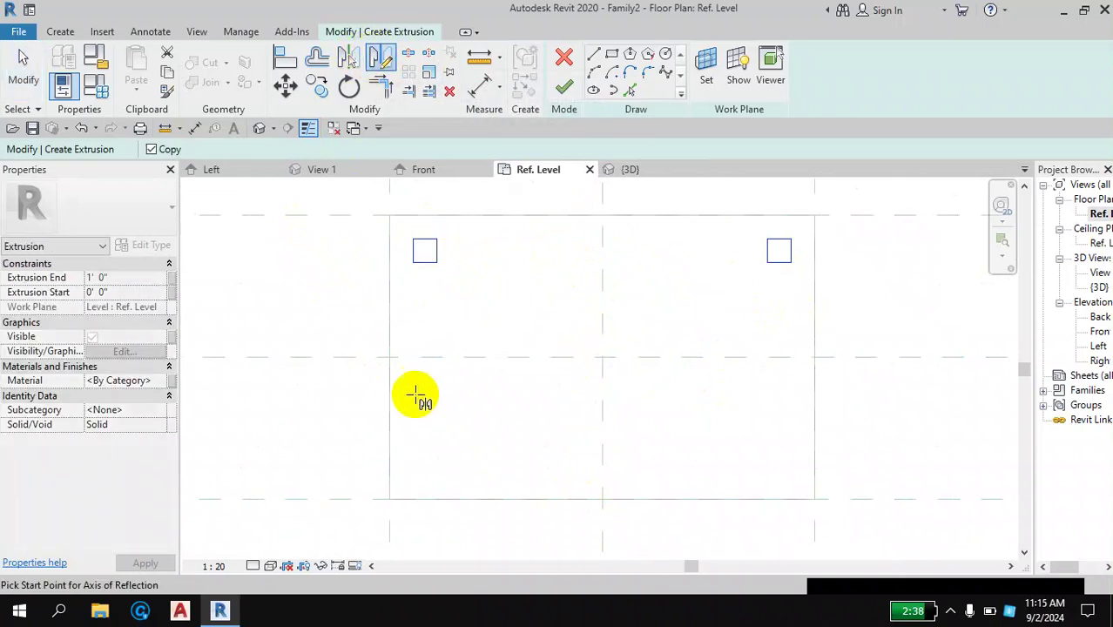
click(383, 357)
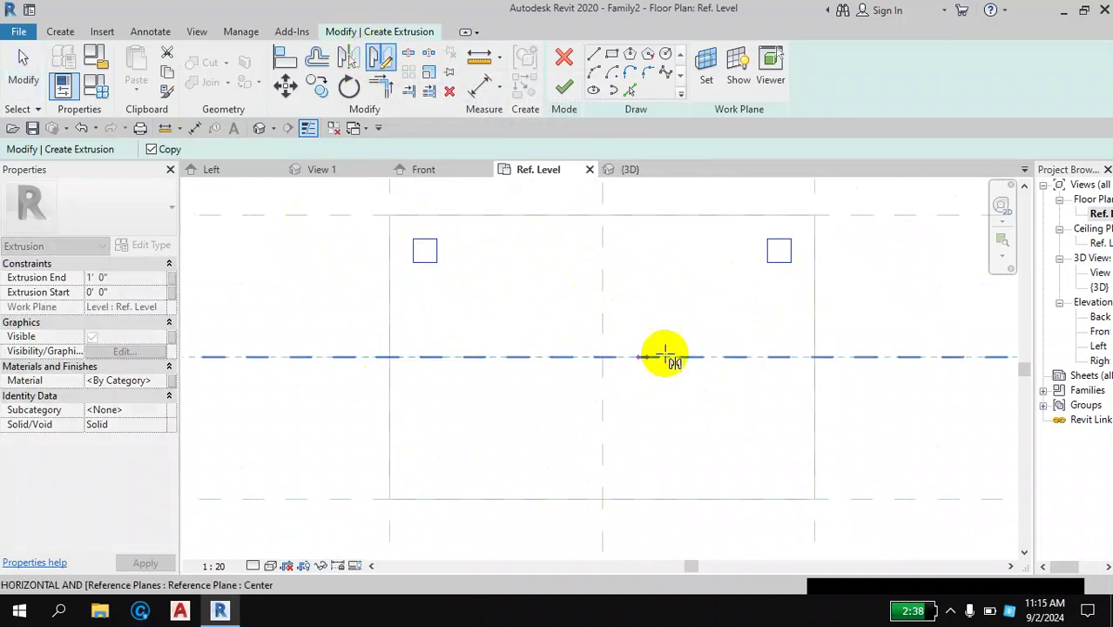
click(865, 355)
scroll(574, 359, down, 2)
scroll(574, 360, down, 1)
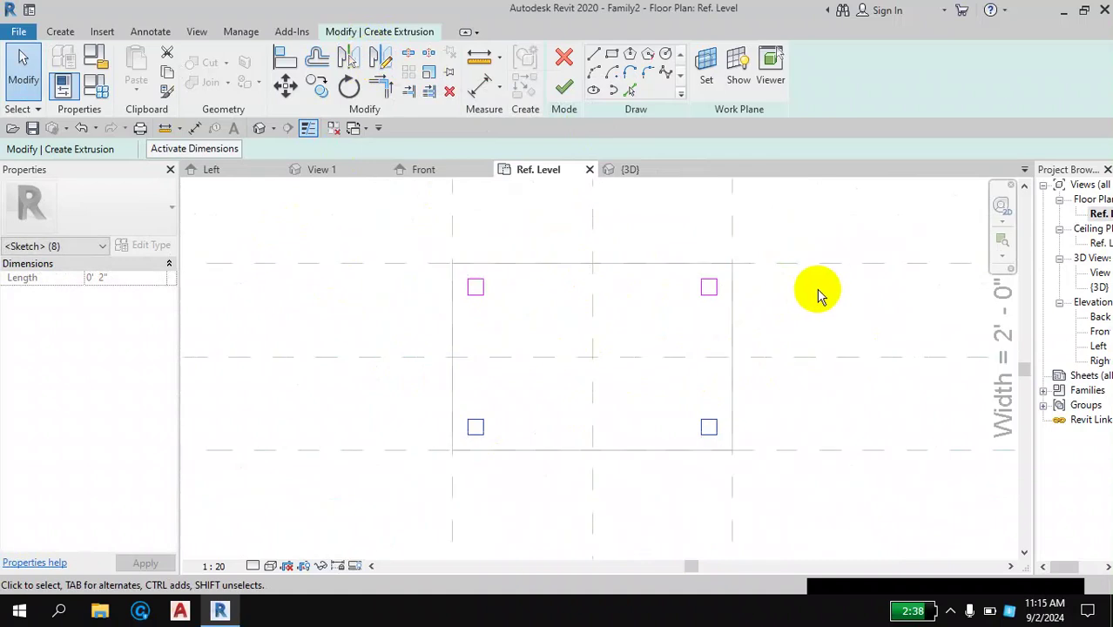
click(688, 391)
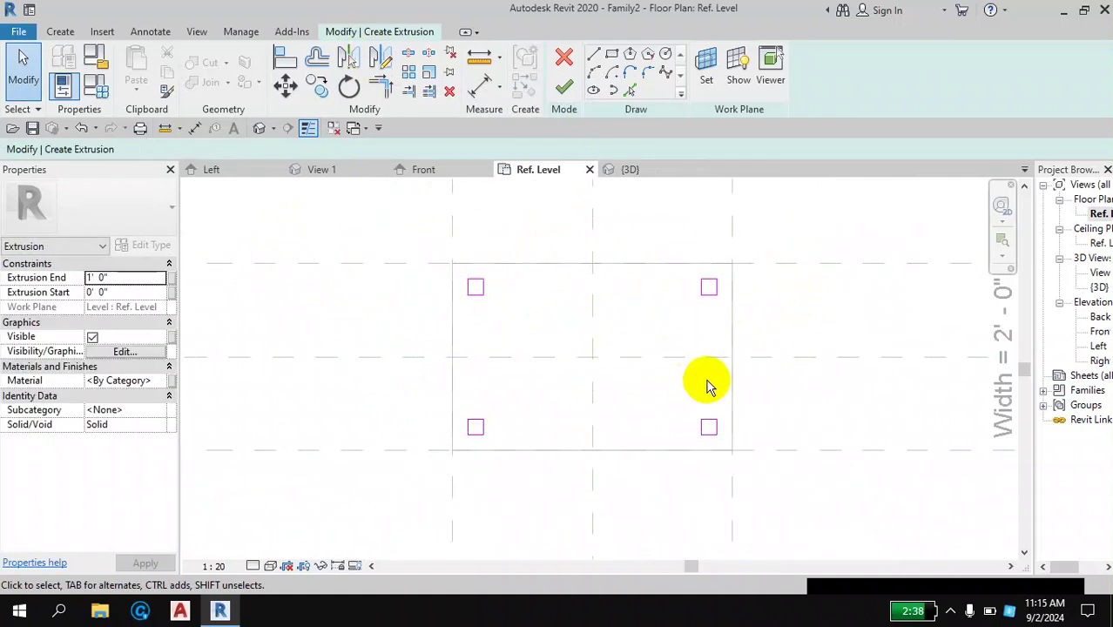
Step: Switch to the Left elevation and frame the tabletop and leg sketch at Ref. Level
double_click(1100, 346)
scroll(725, 346, down, 2)
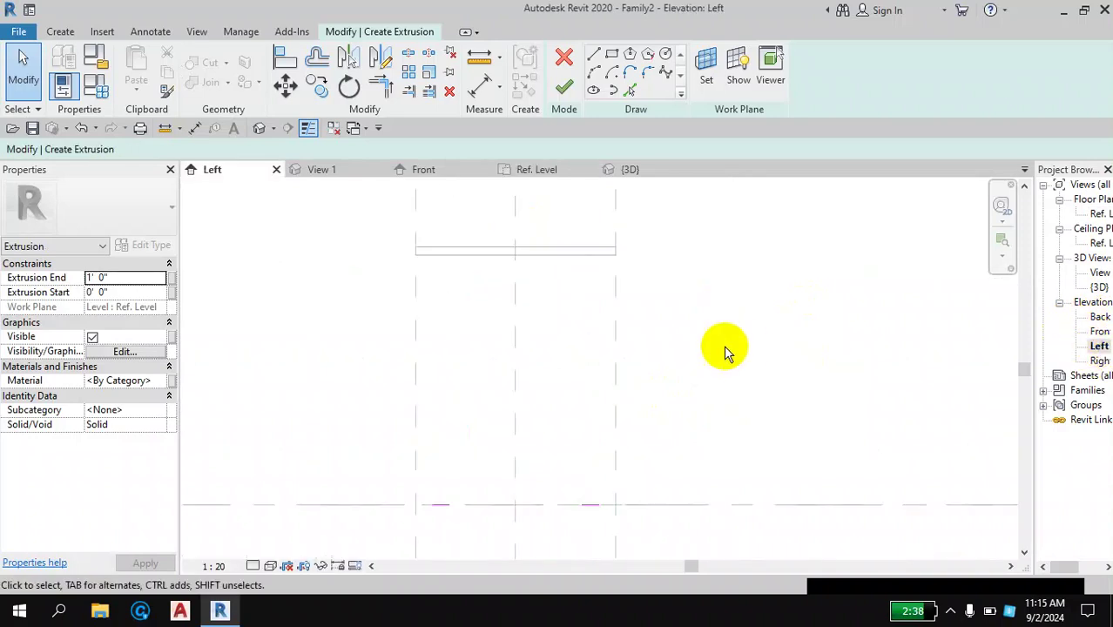
scroll(724, 346, down, 1)
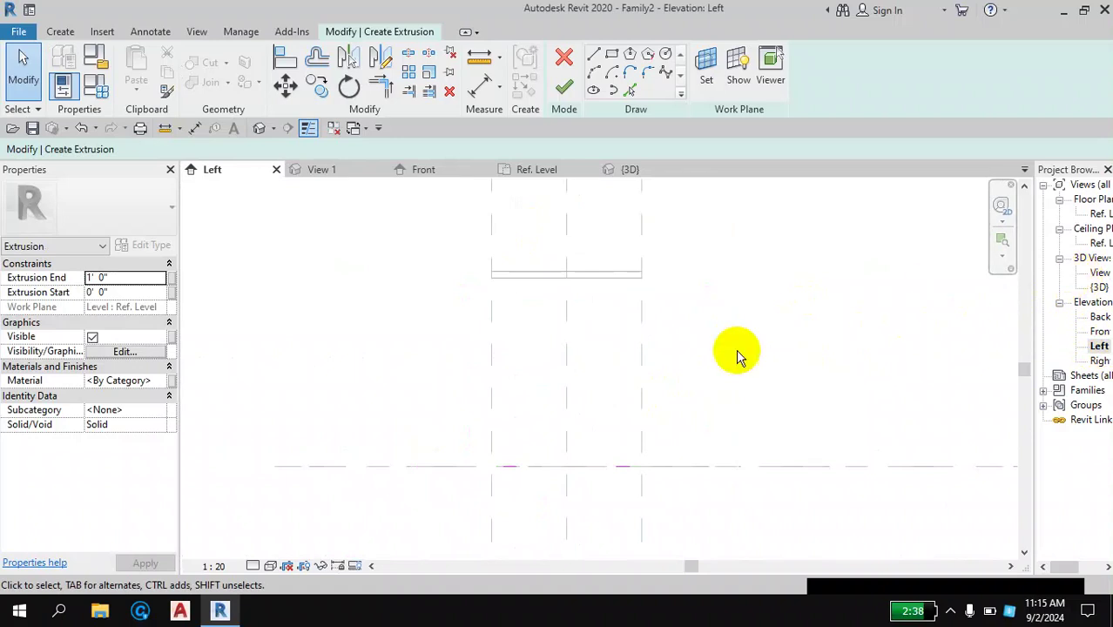
scroll(609, 495, up, 2)
scroll(627, 484, up, 1)
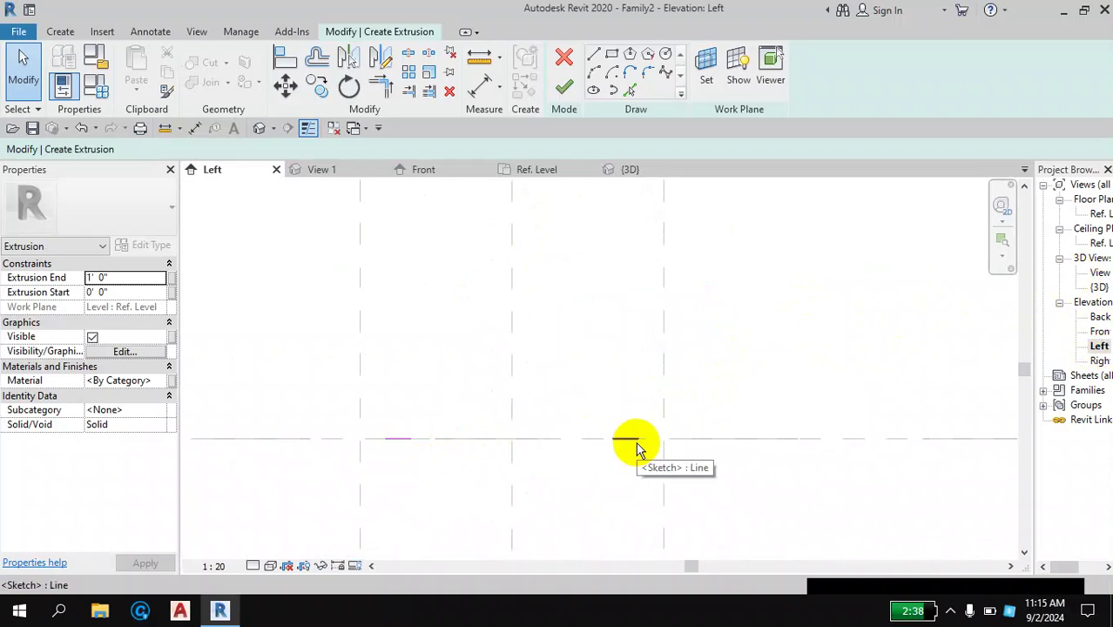
scroll(569, 440, down, 3)
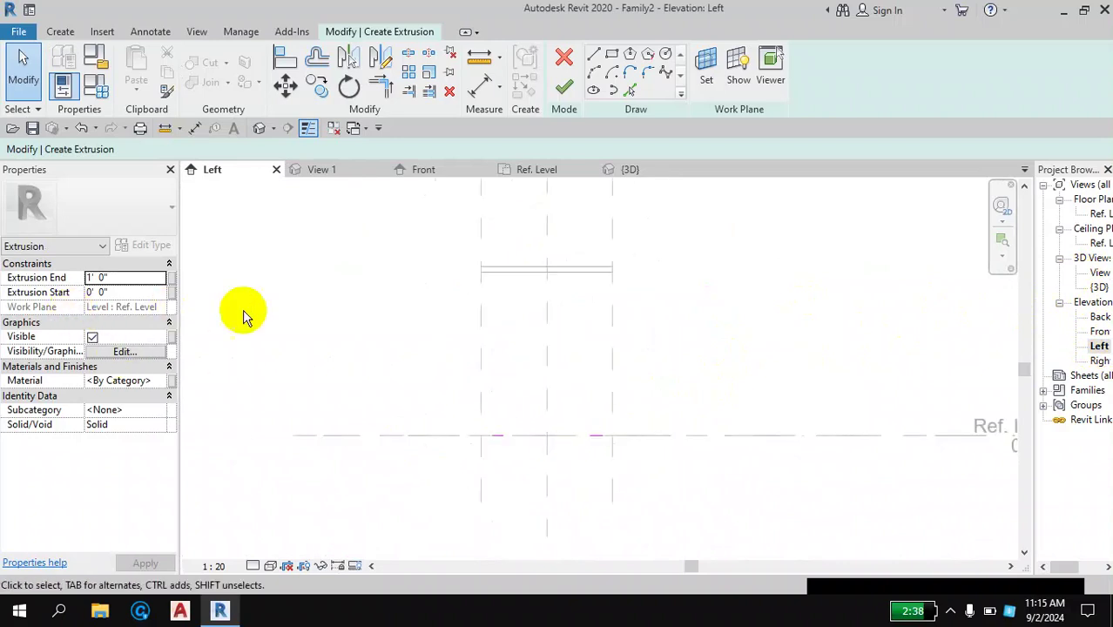
mouse_move(784, 427)
middle_down()
mouse_move(562, 425)
mouse_move(753, 391)
middle_up()
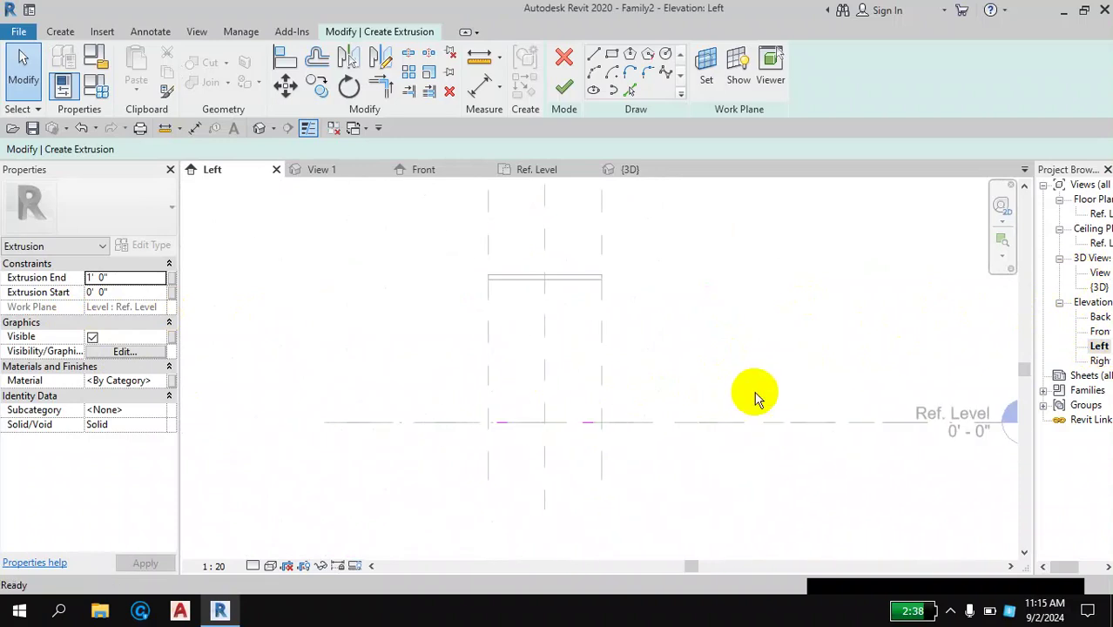
scroll(589, 436, up, 1)
click(599, 430)
key(Escape)
key(Escape)
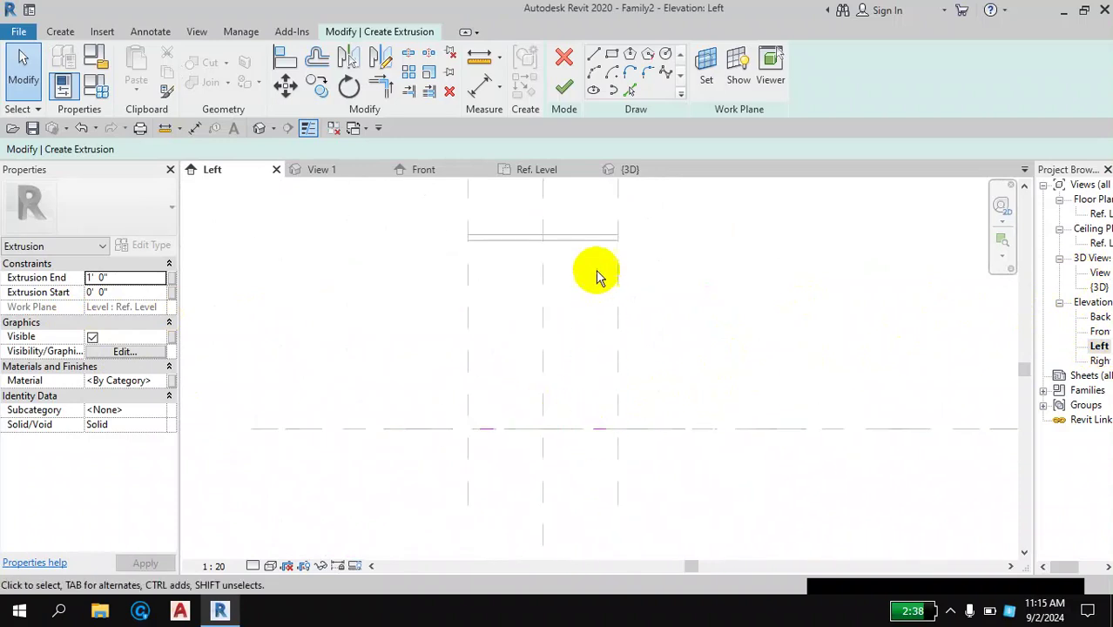
scroll(595, 237, up, 4)
scroll(599, 253, up, 1)
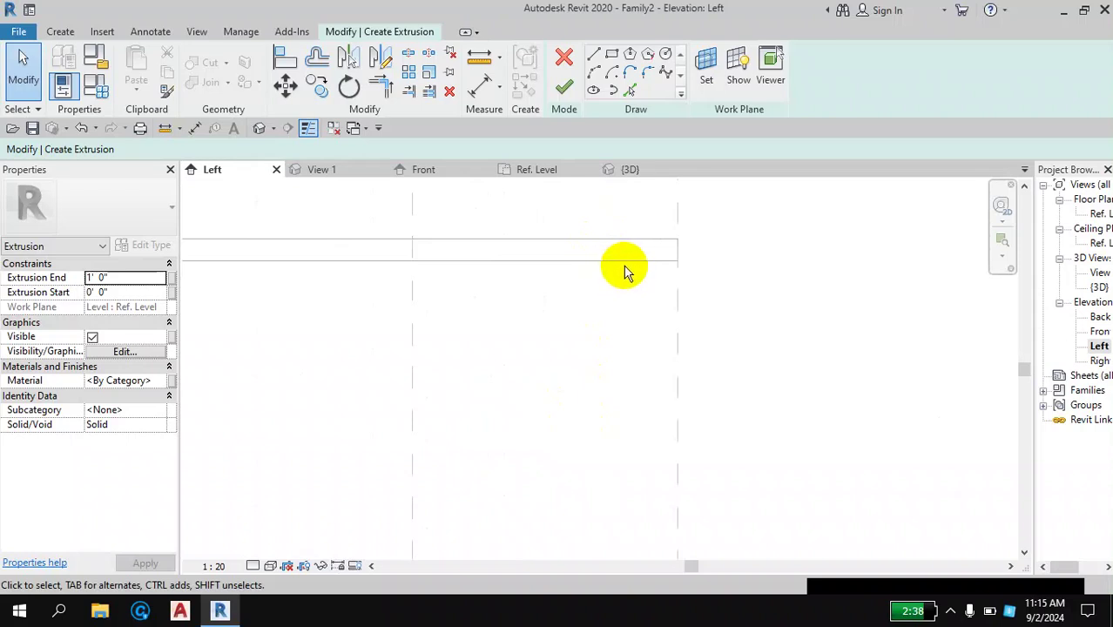
scroll(623, 266, down, 1)
scroll(620, 267, down, 1)
scroll(618, 348, down, 1)
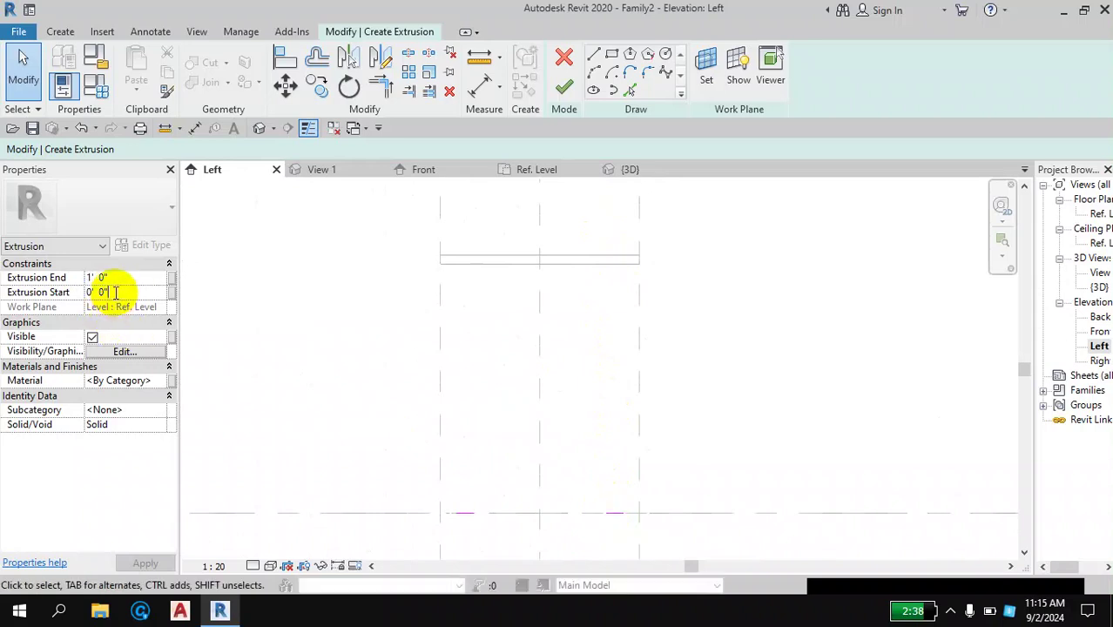
Step: Set the leg extrusion End to 2' 6" and finish the legs up to the tabletop
key(Return)
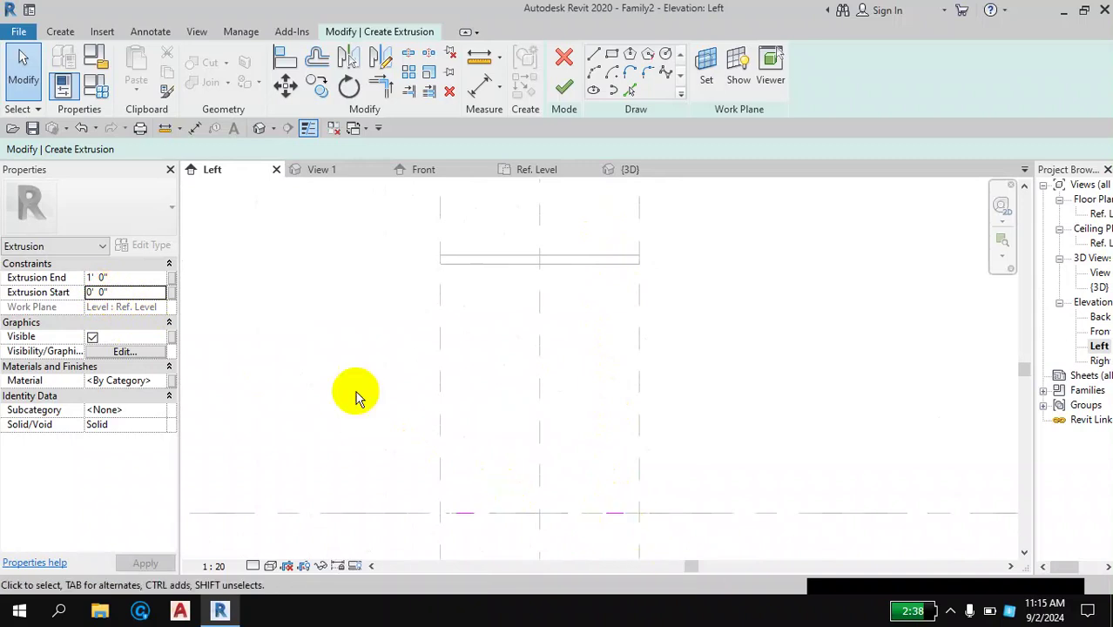
click(109, 294)
click(117, 293)
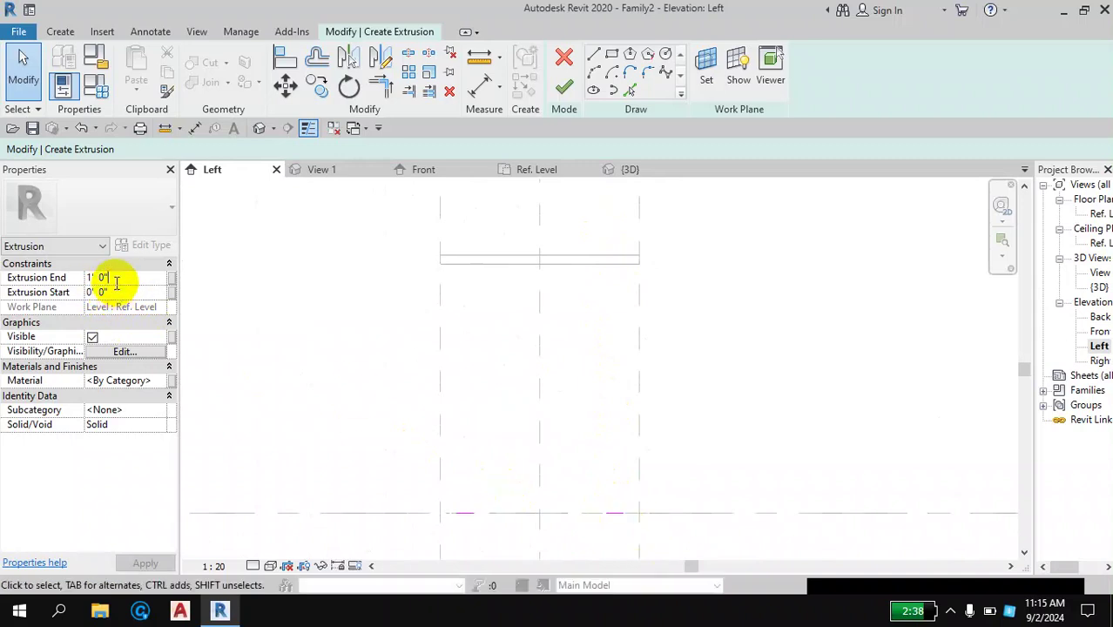
click(116, 281)
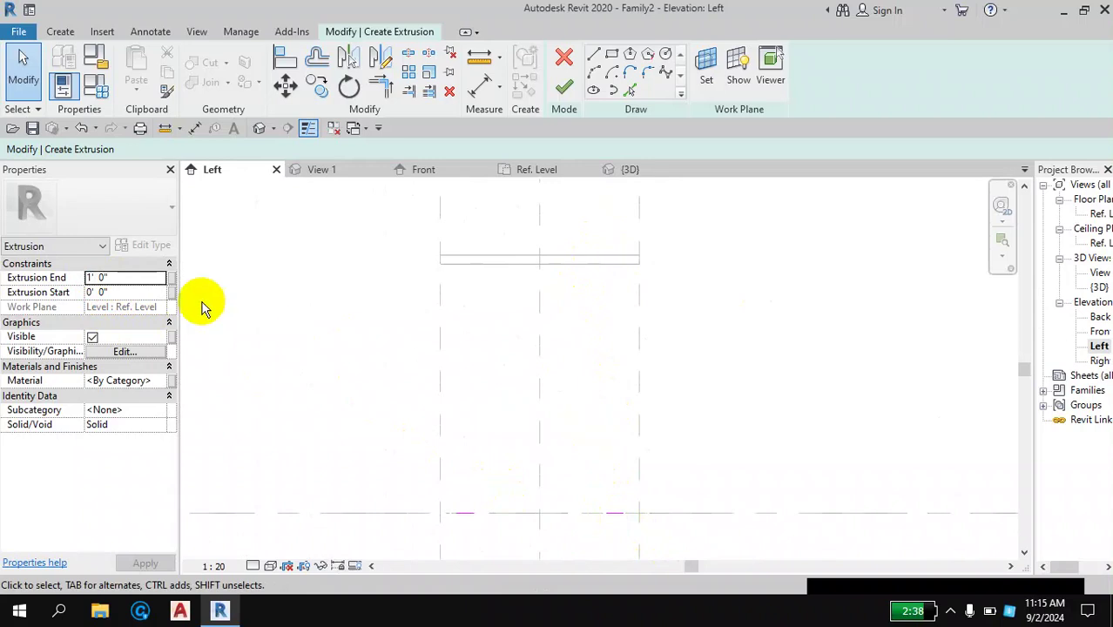
click(94, 276)
text(2)
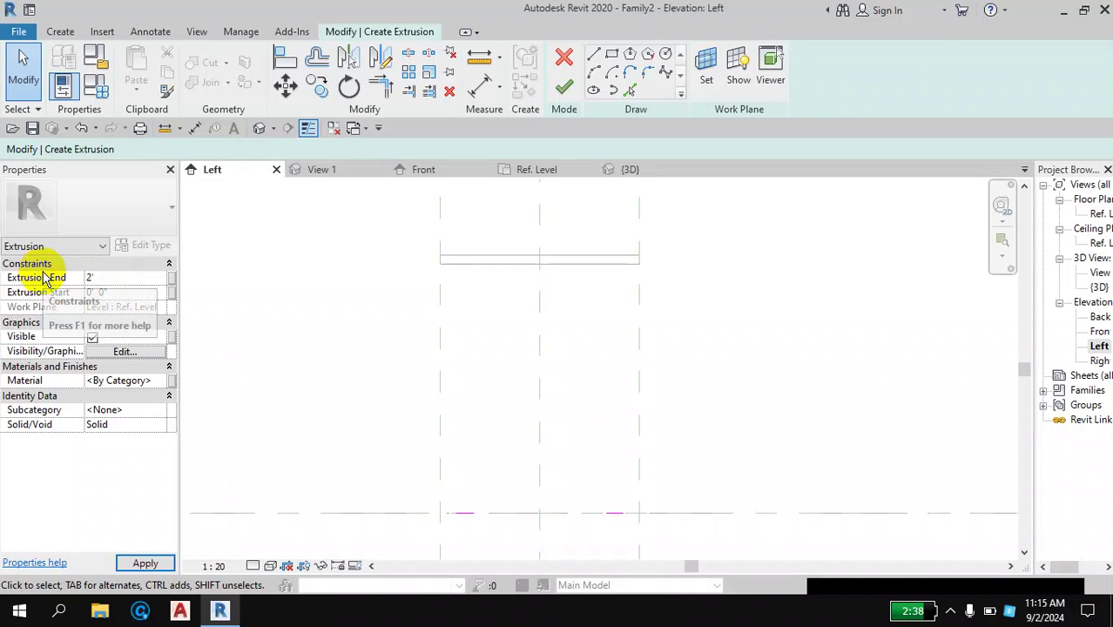
text(6)
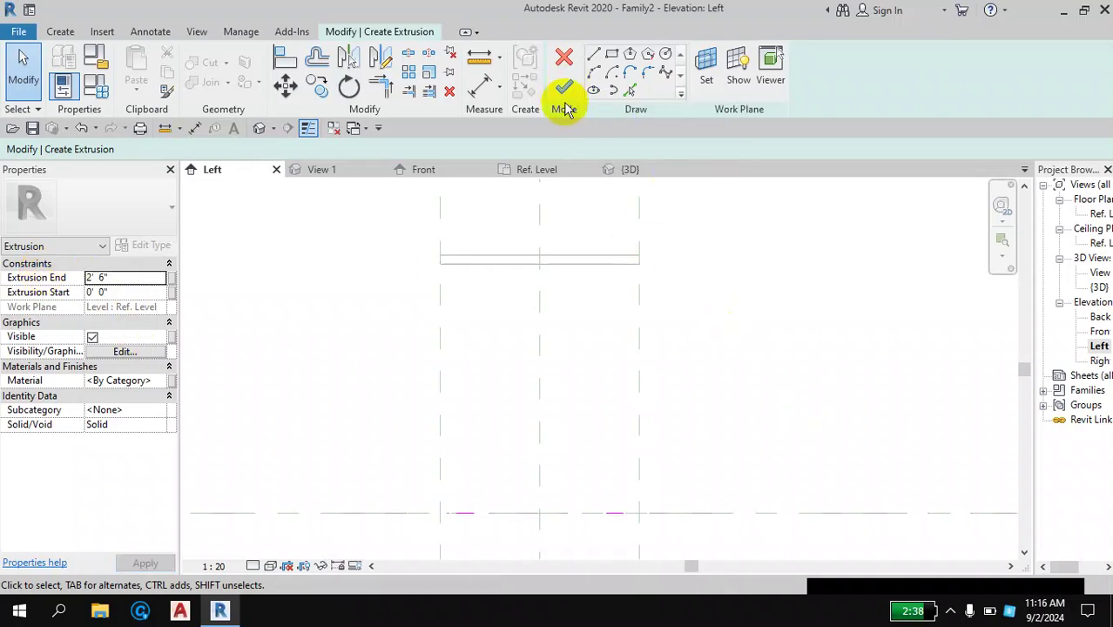
click(565, 88)
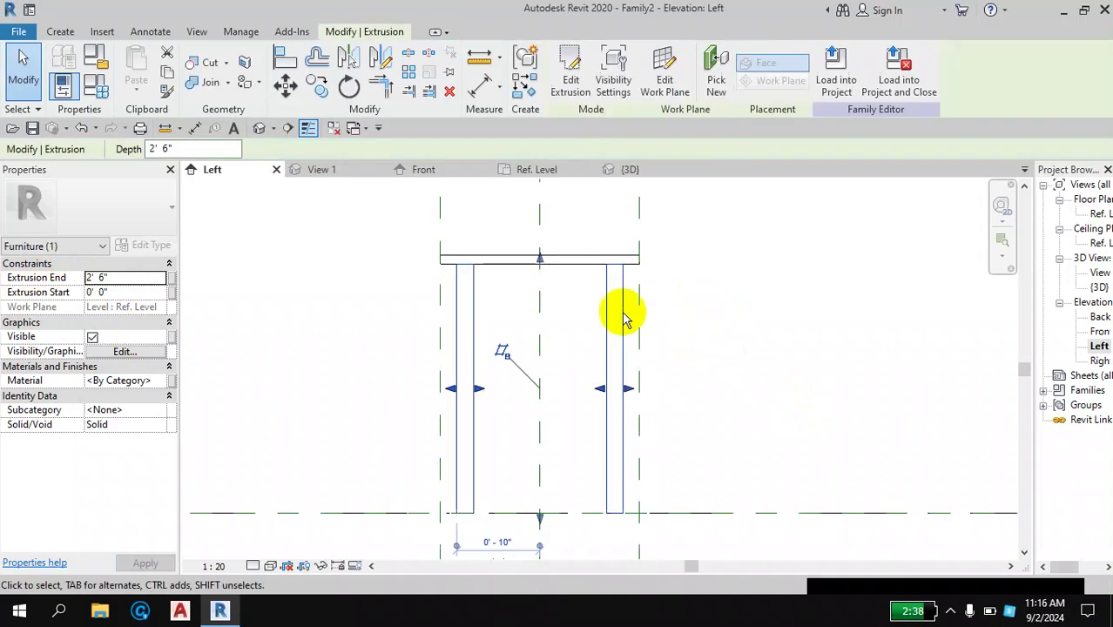
scroll(521, 298, up, 2)
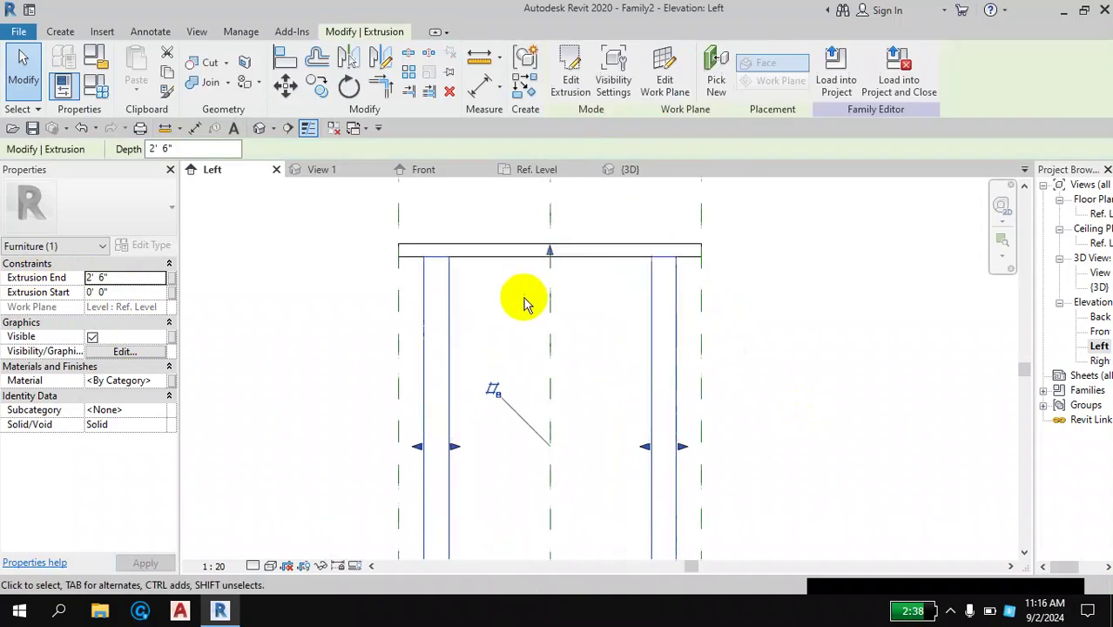
click(772, 313)
scroll(524, 312, down, 1)
scroll(523, 312, down, 1)
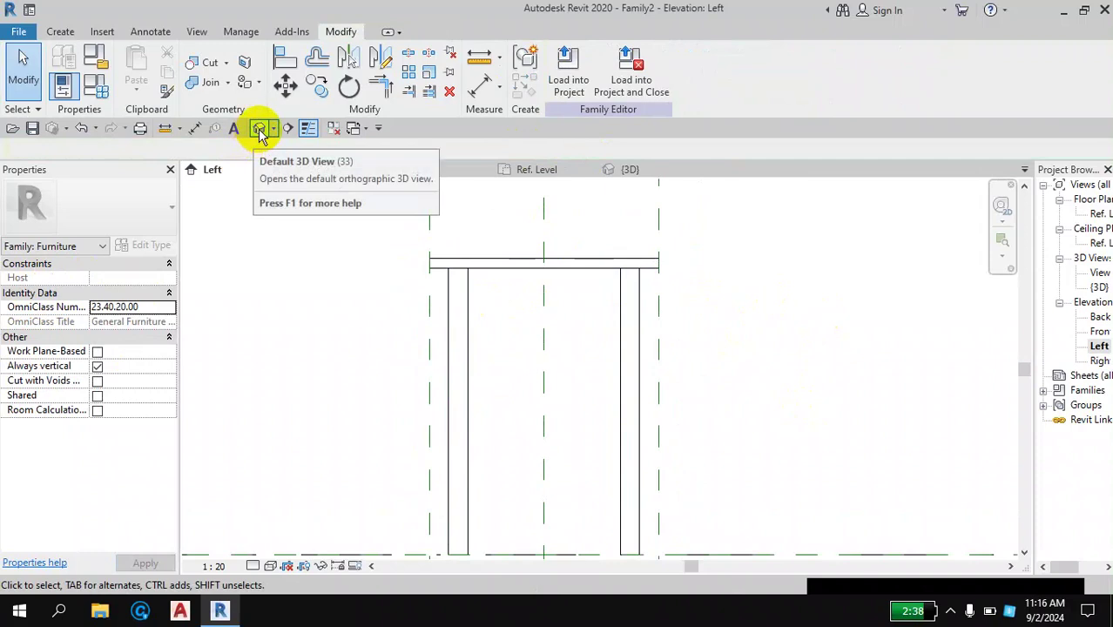
click(261, 132)
middle_drag(753, 462, 750, 362)
scroll(654, 427, down, 1)
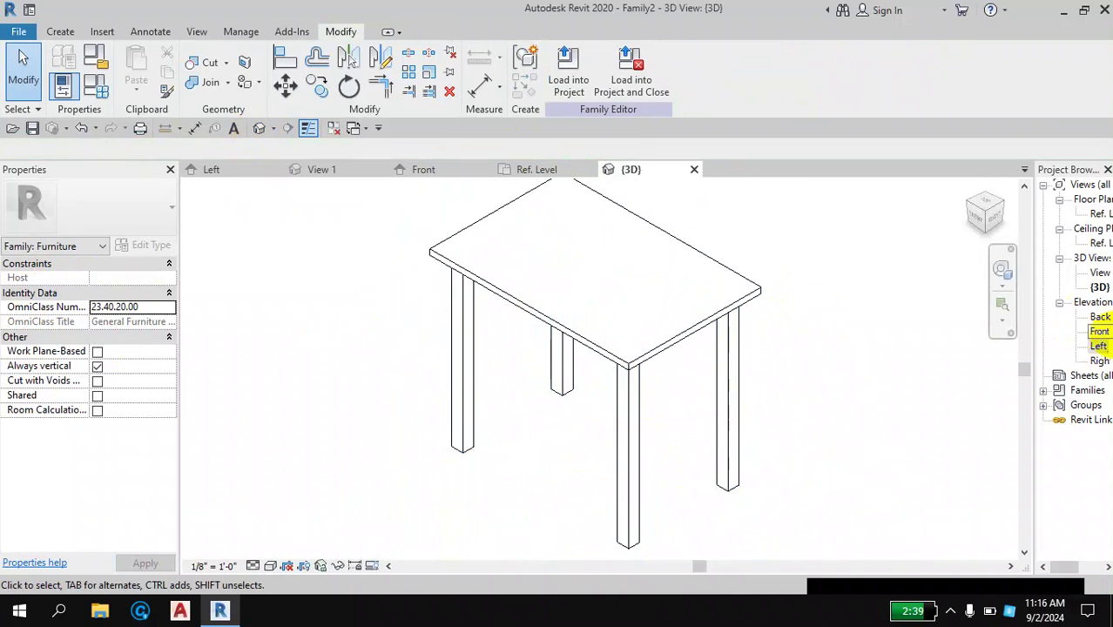
double_click(1099, 347)
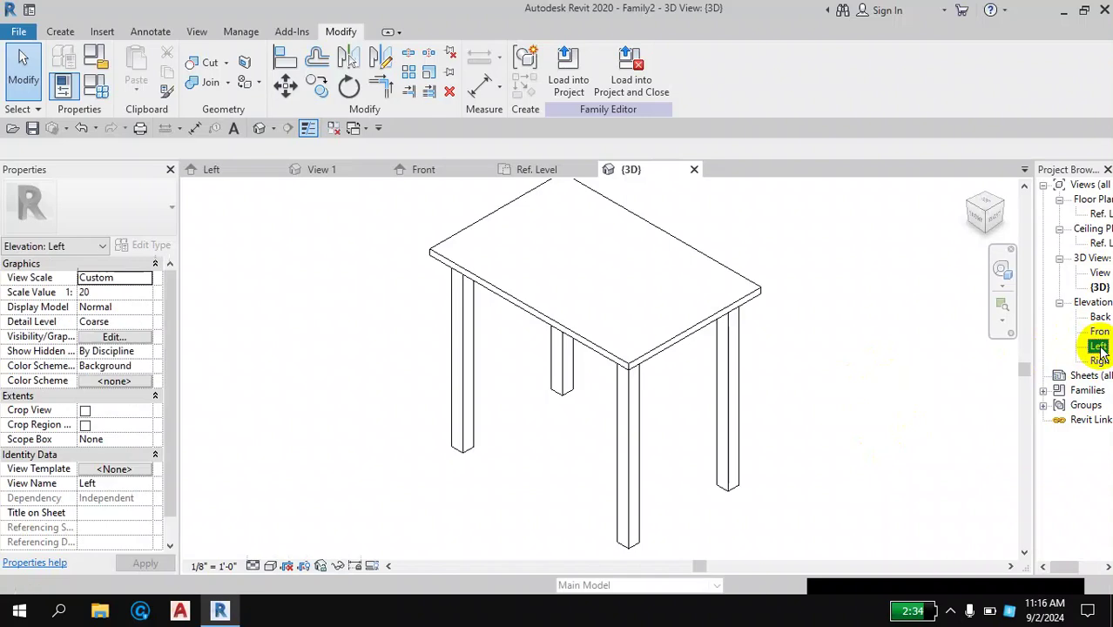
scroll(551, 298, down, 1)
scroll(679, 288, down, 1)
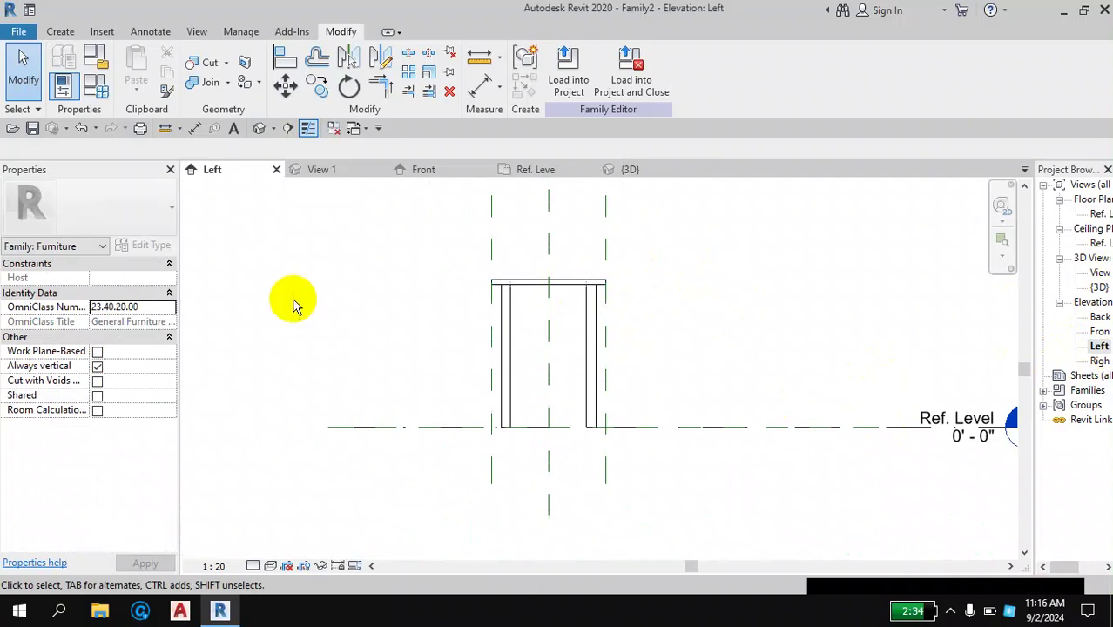
Step: Review the Family Types list, then frame the table's side profile in the Left elevation
click(96, 87)
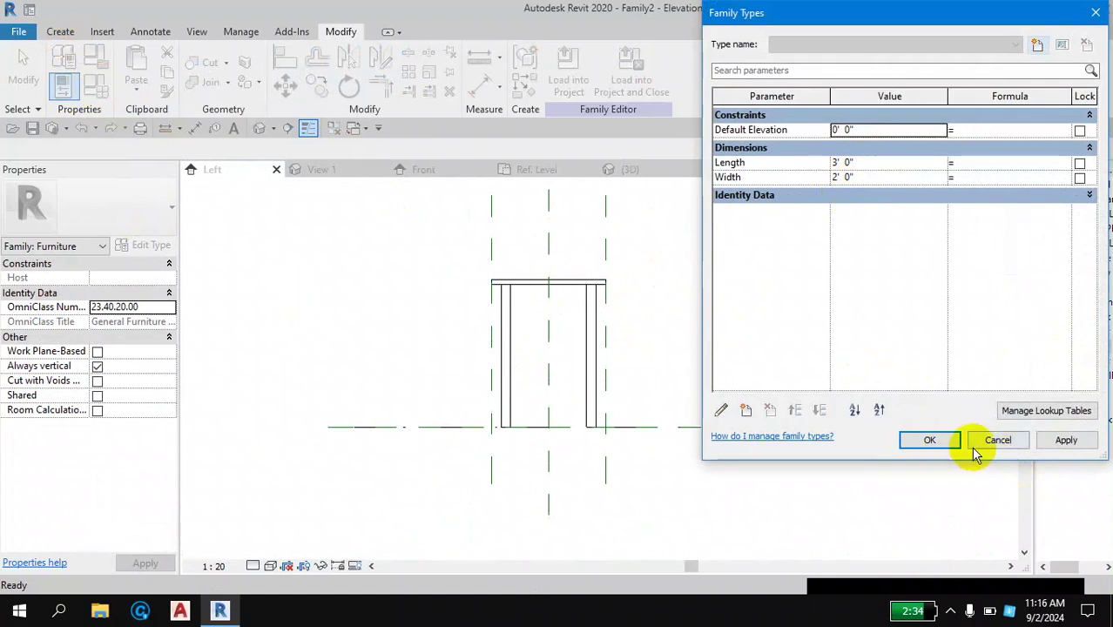
click(930, 441)
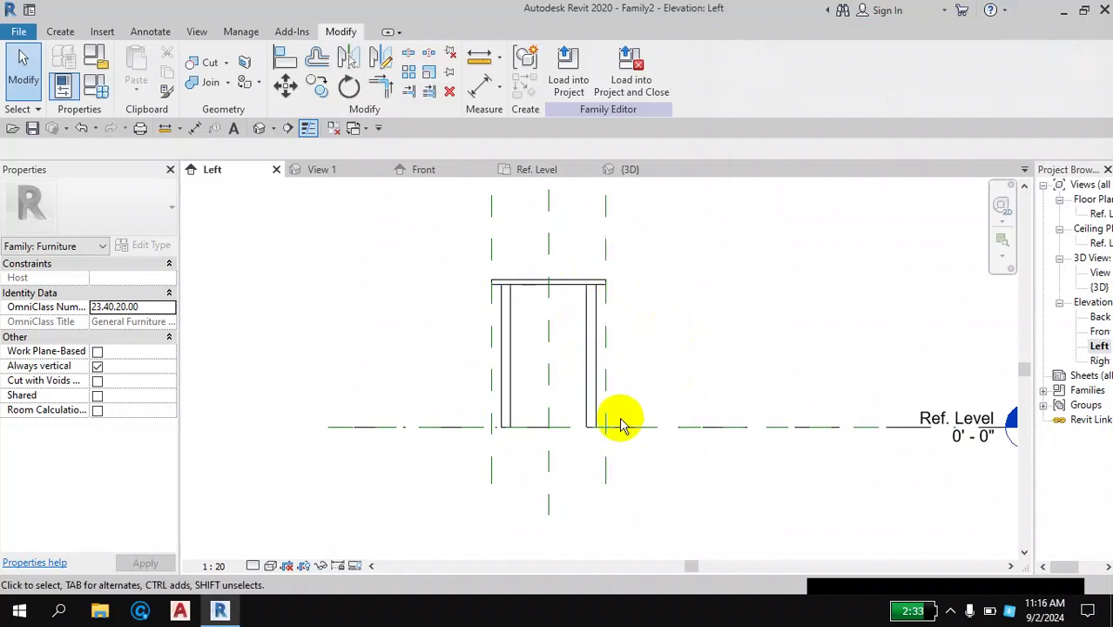
scroll(626, 426, up, 2)
middle_drag(636, 324, 627, 354)
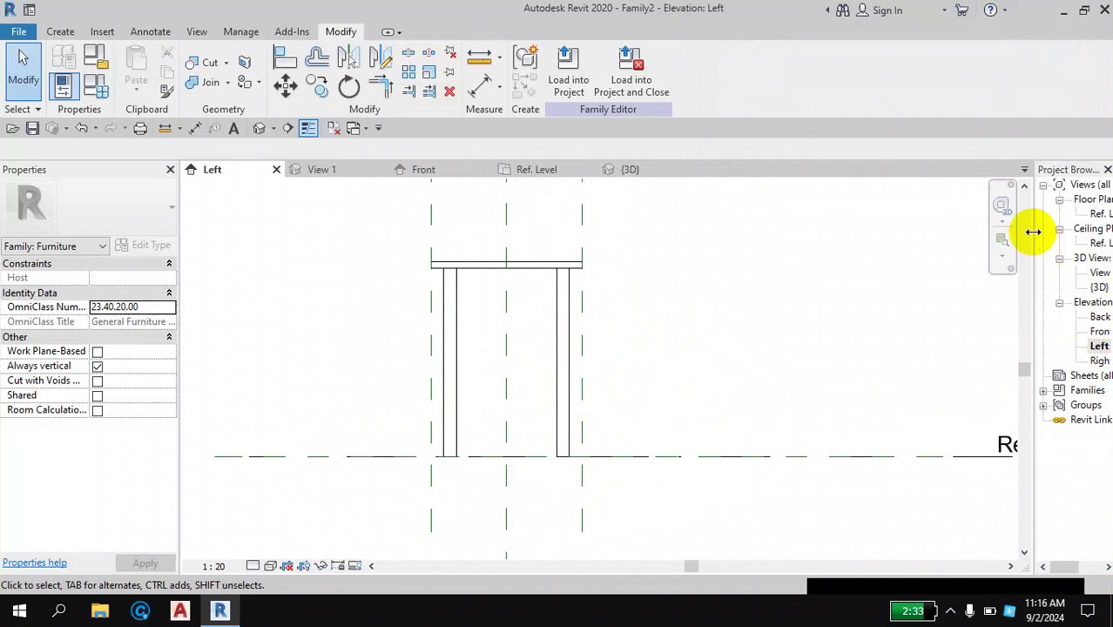
drag(1033, 231, 997, 234)
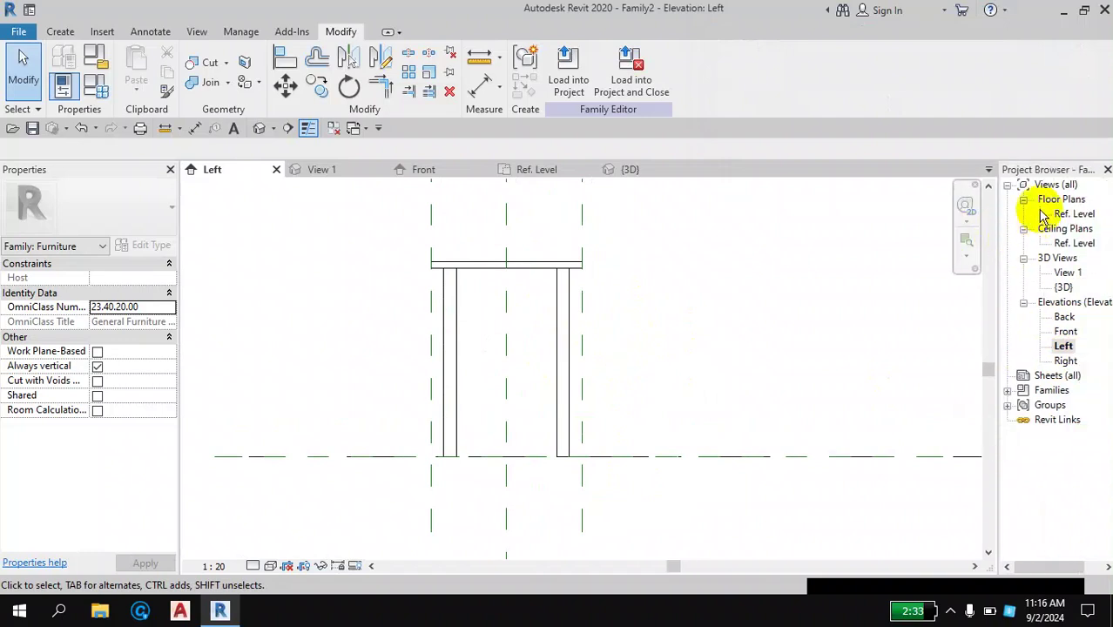
click(1058, 347)
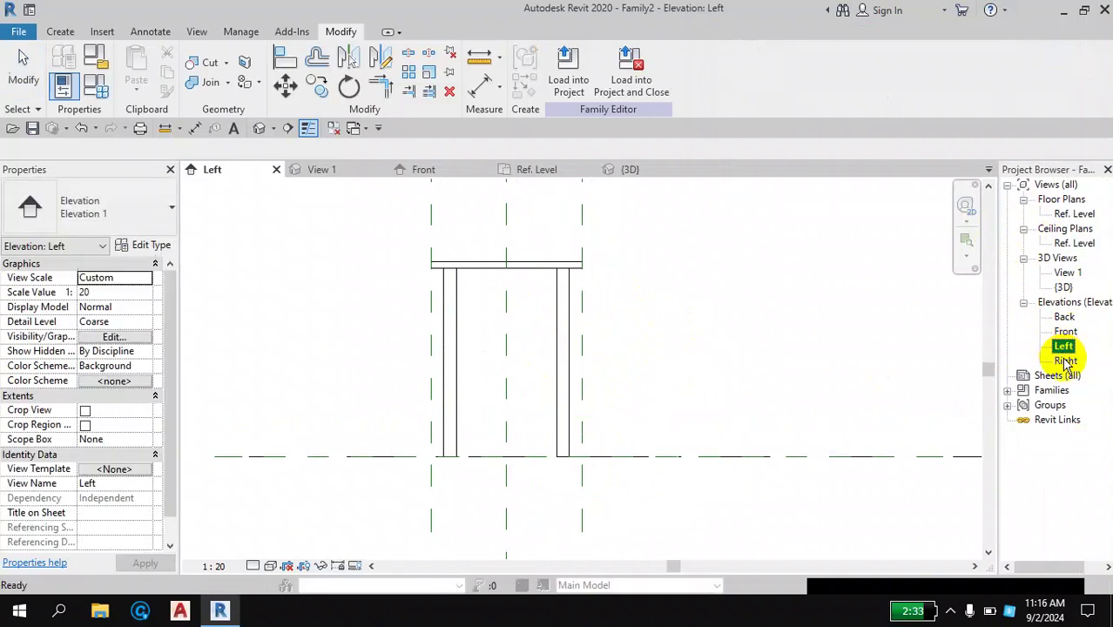
click(670, 313)
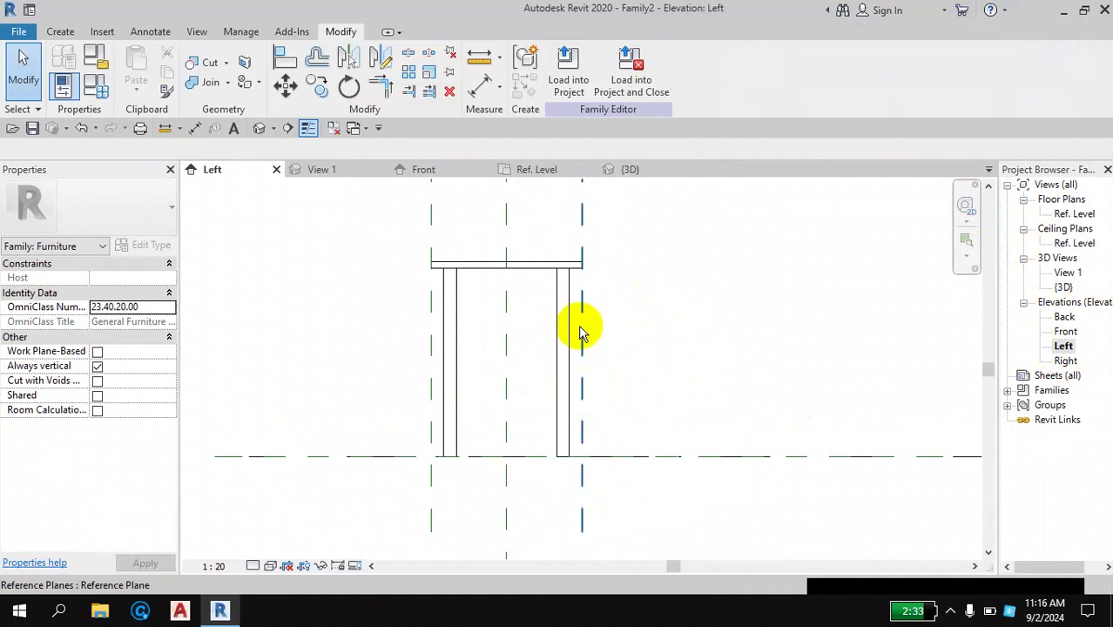
scroll(512, 364, up, 1)
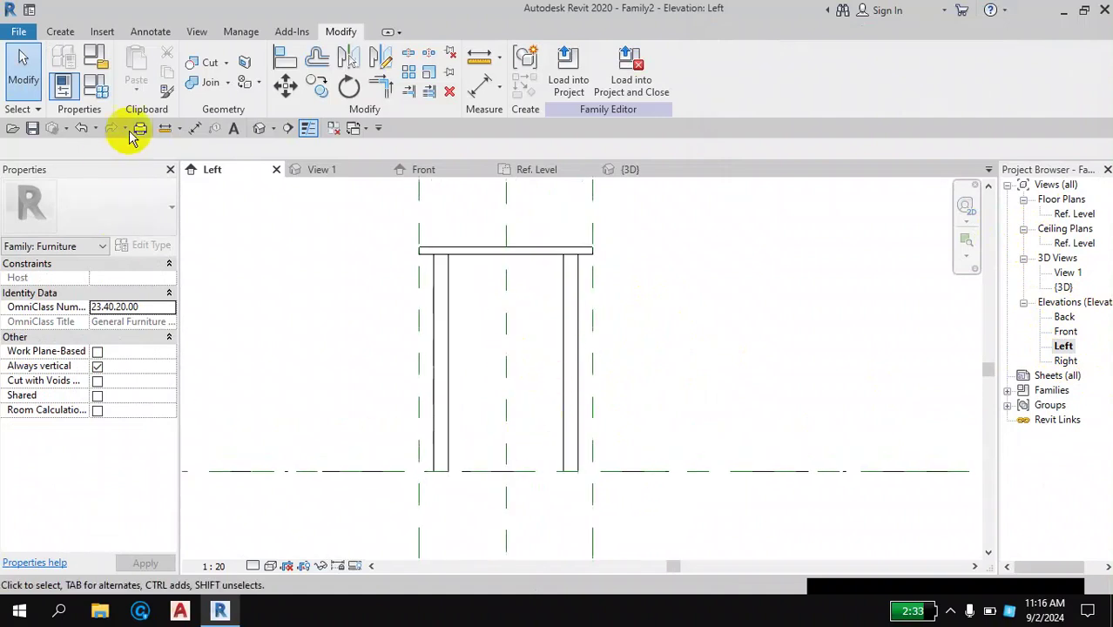
Step: Place a 2'-7" aligned dimension from Ref. Level to the tabletop's top edge
click(157, 33)
click(67, 58)
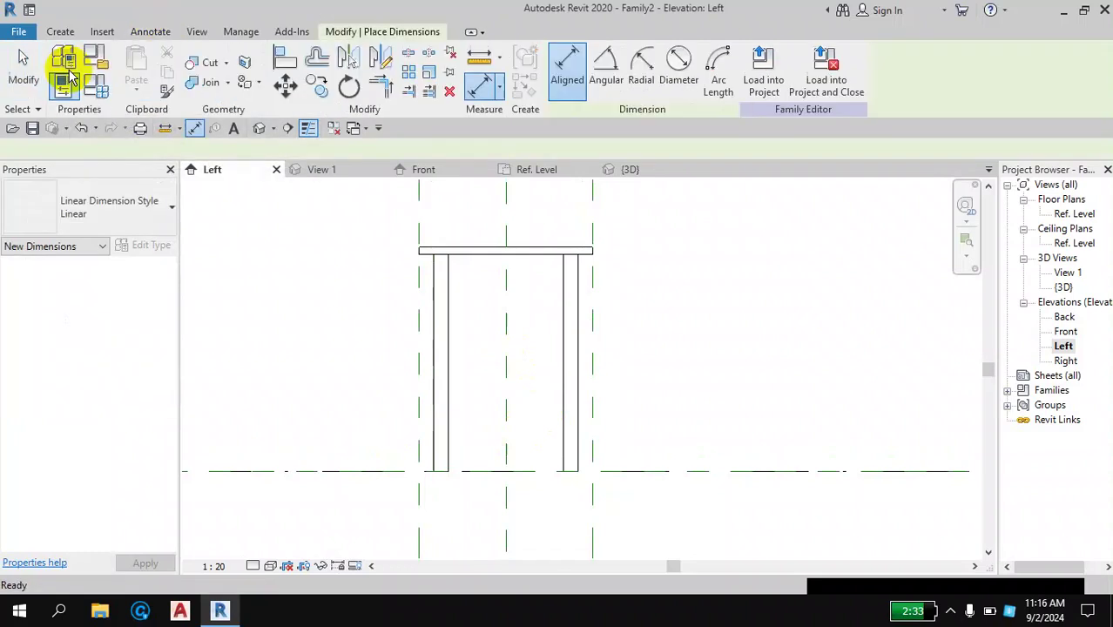
click(707, 475)
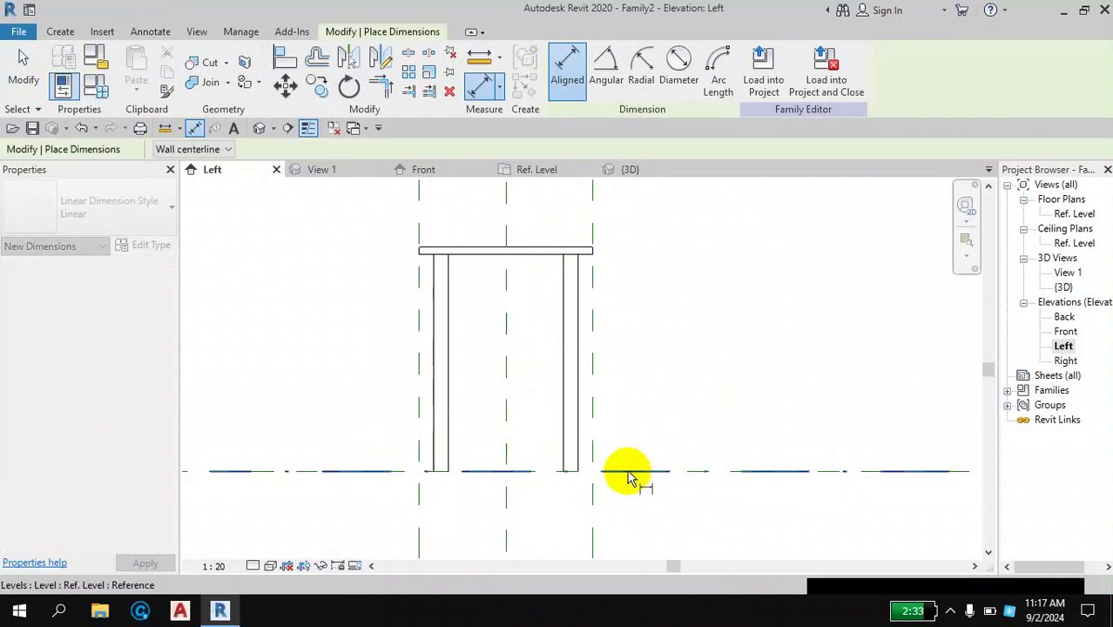
scroll(568, 266, up, 1)
scroll(573, 248, up, 1)
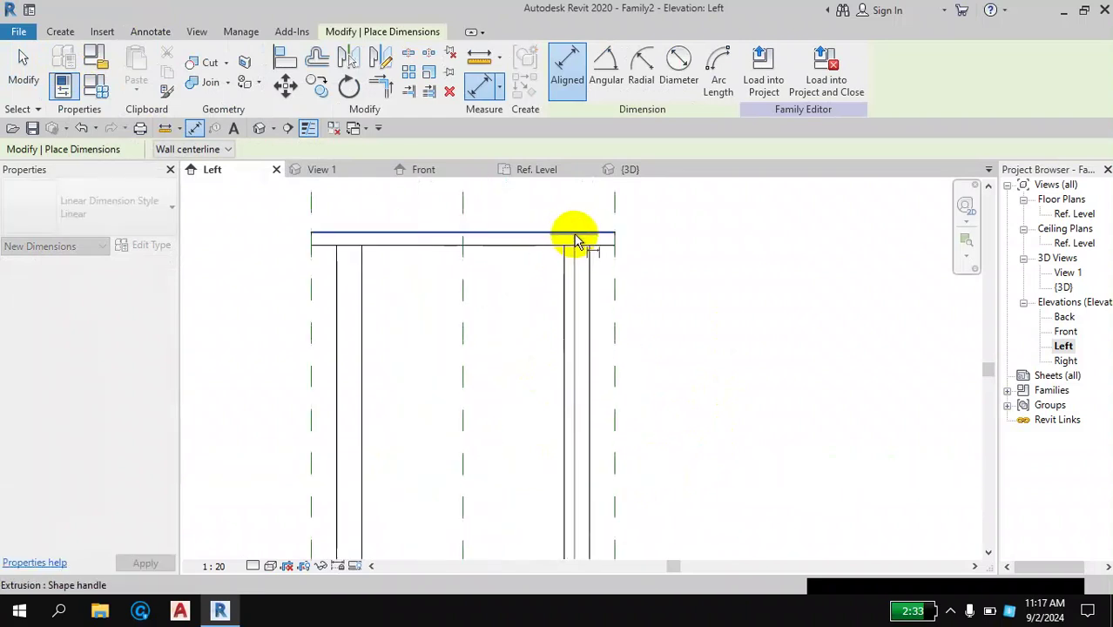
click(578, 241)
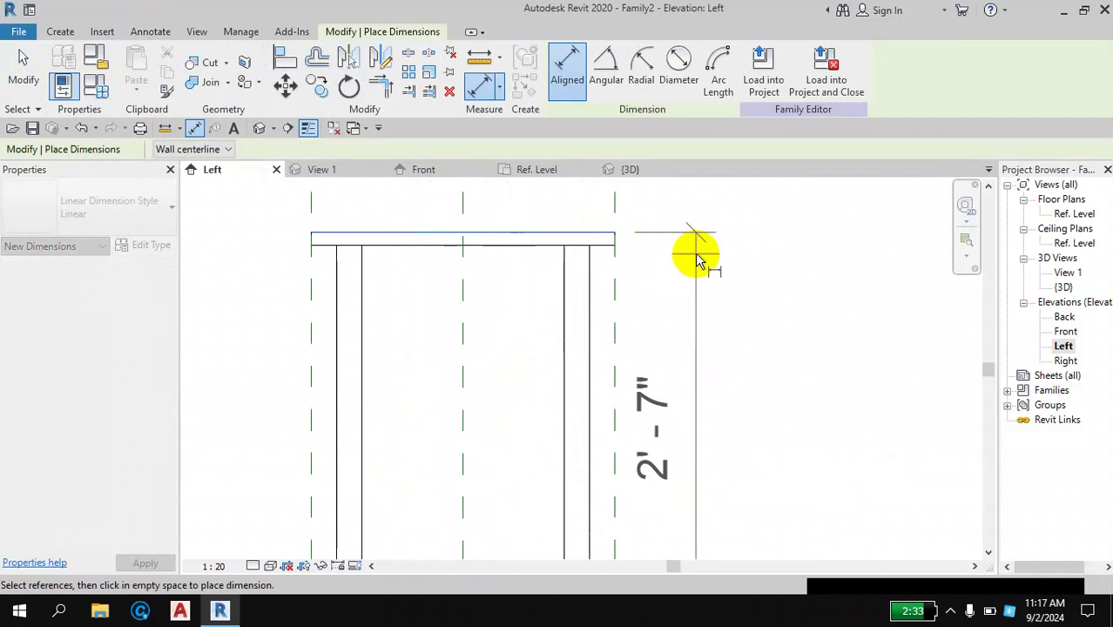
click(708, 257)
scroll(740, 344, down, 1)
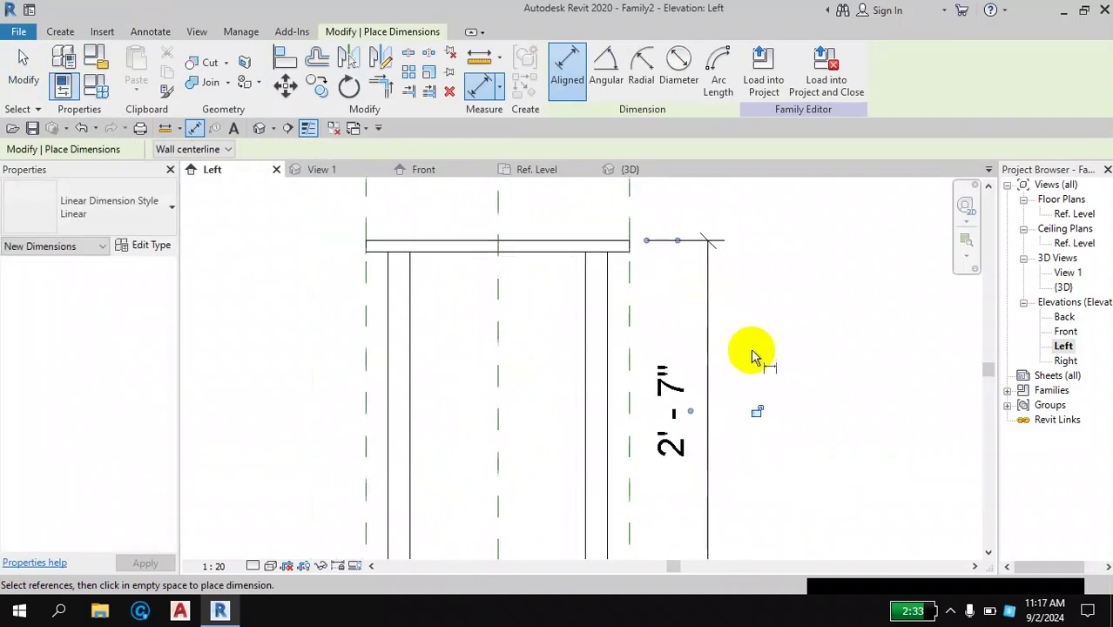
scroll(753, 356, down, 1)
click(23, 70)
scroll(697, 361, down, 1)
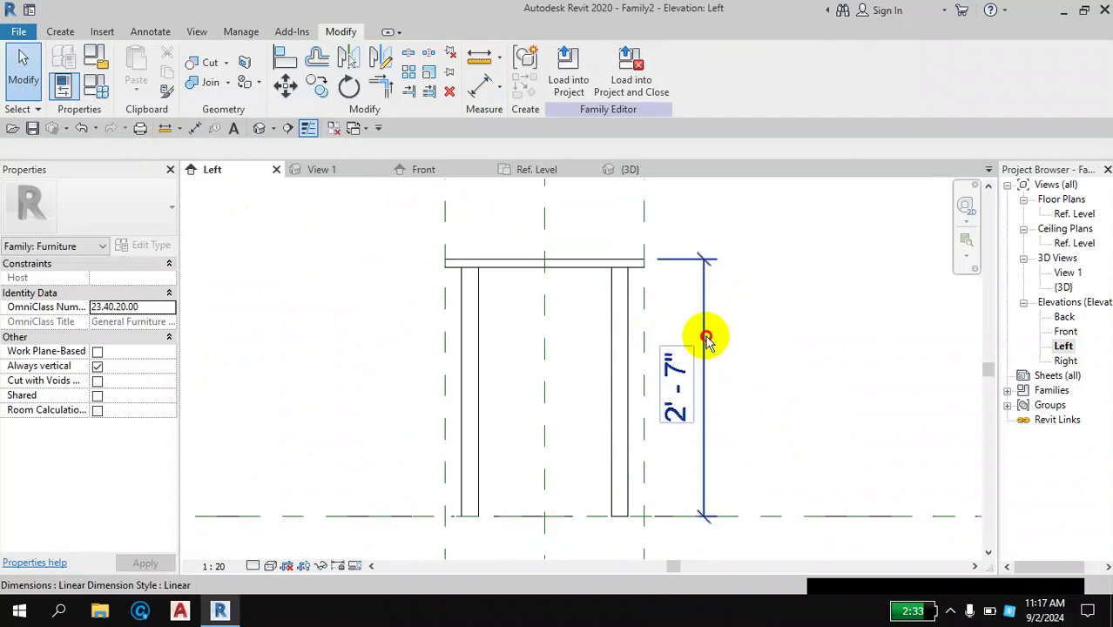
Step: Label the 2'-7" dimension with a new family parameter named Height
click(707, 340)
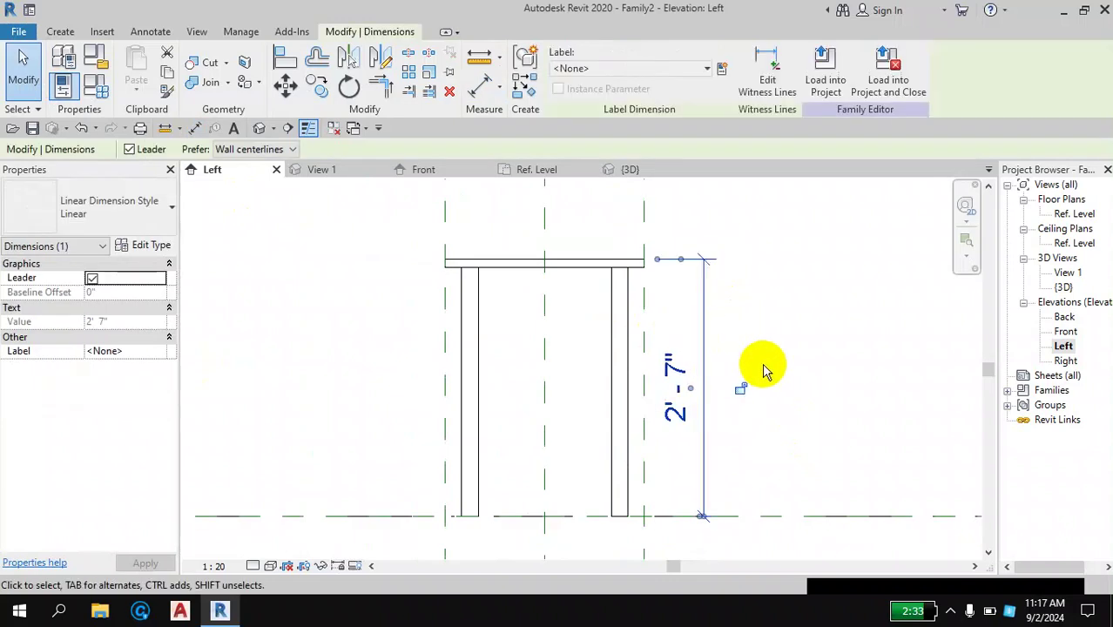
click(720, 71)
text(Height)
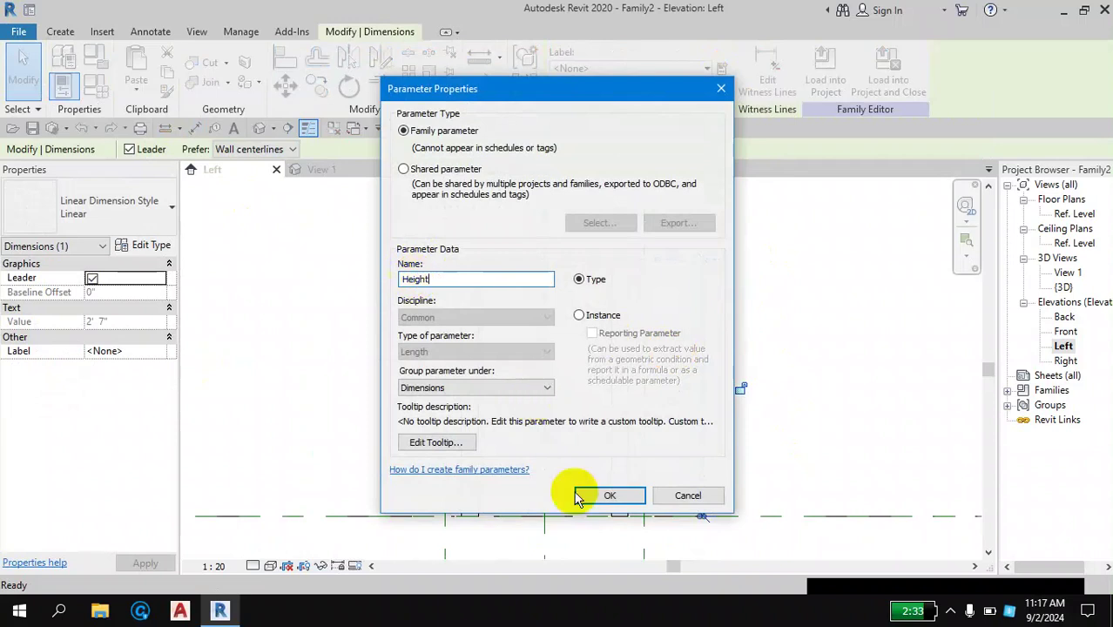
click(609, 495)
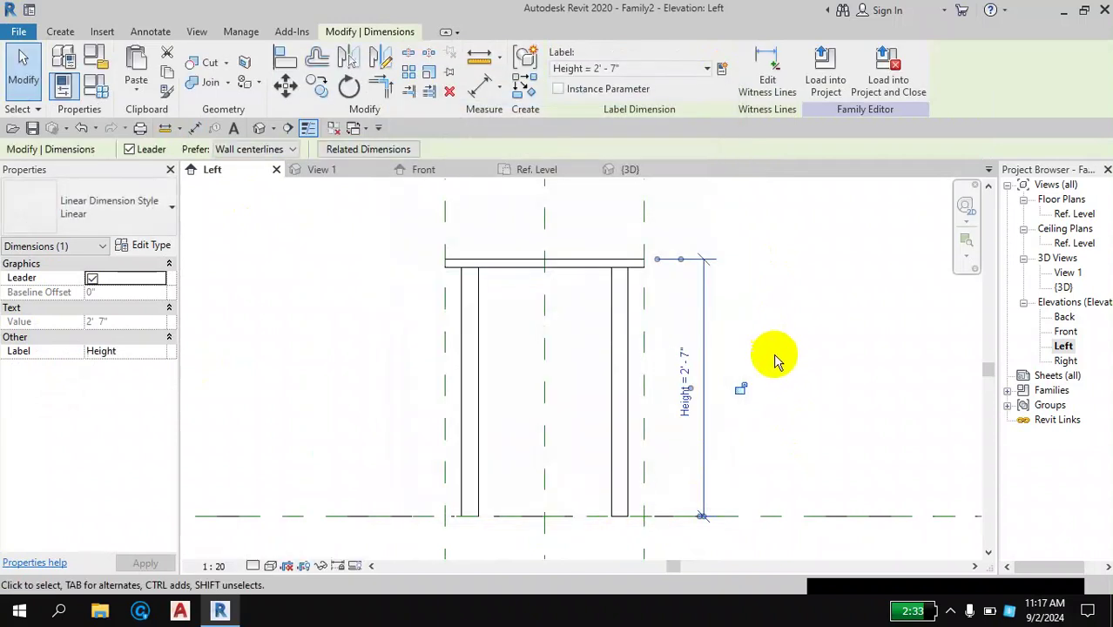
click(733, 381)
scroll(714, 427, up, 1)
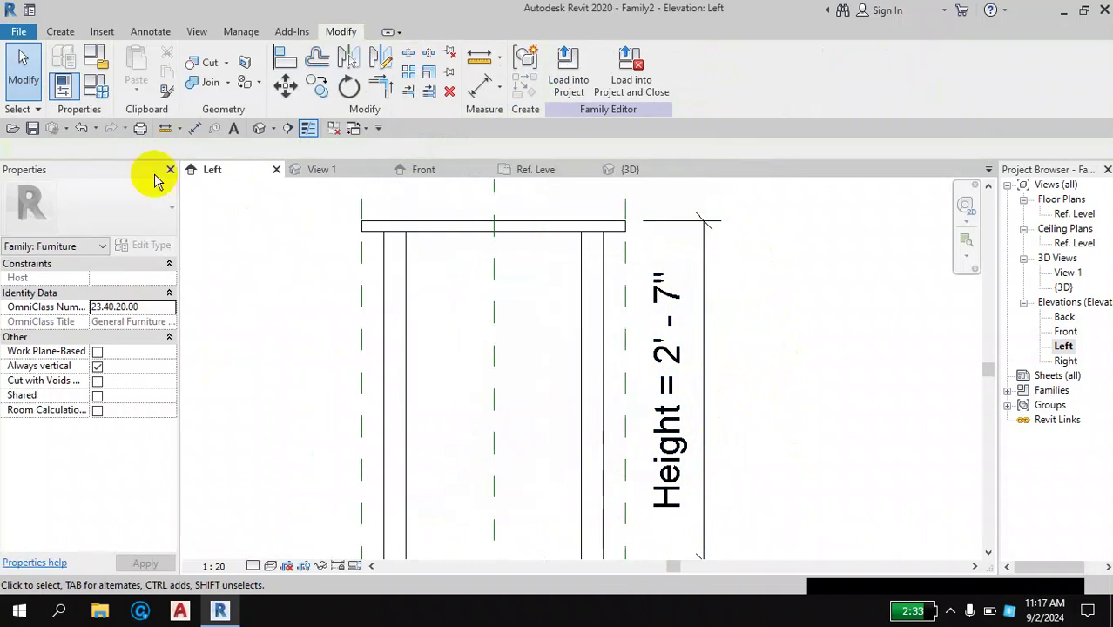
click(62, 85)
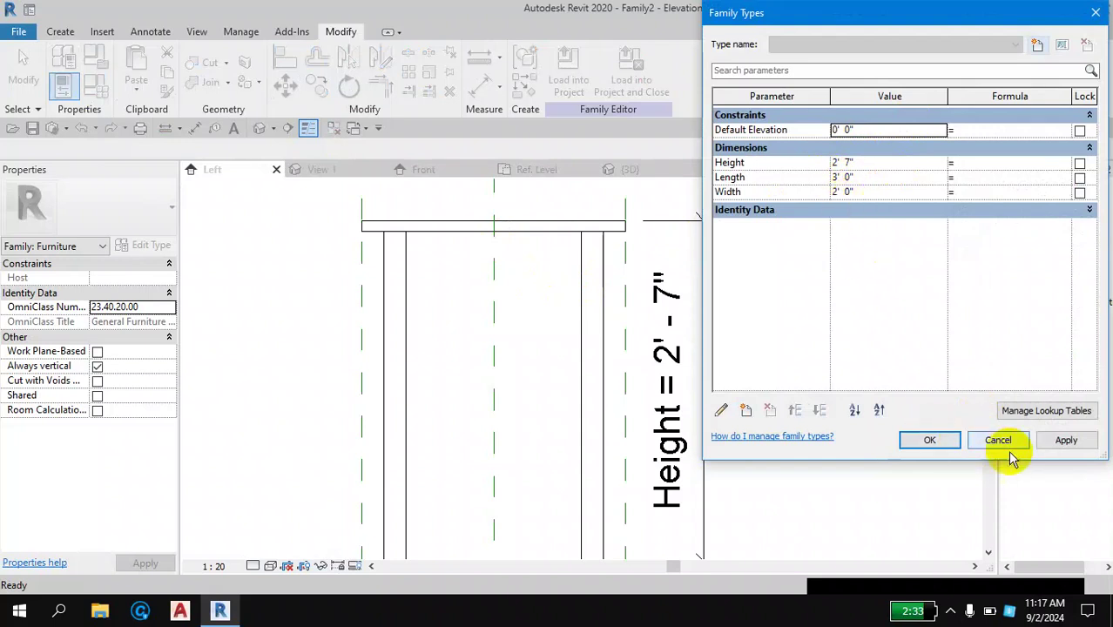
click(930, 442)
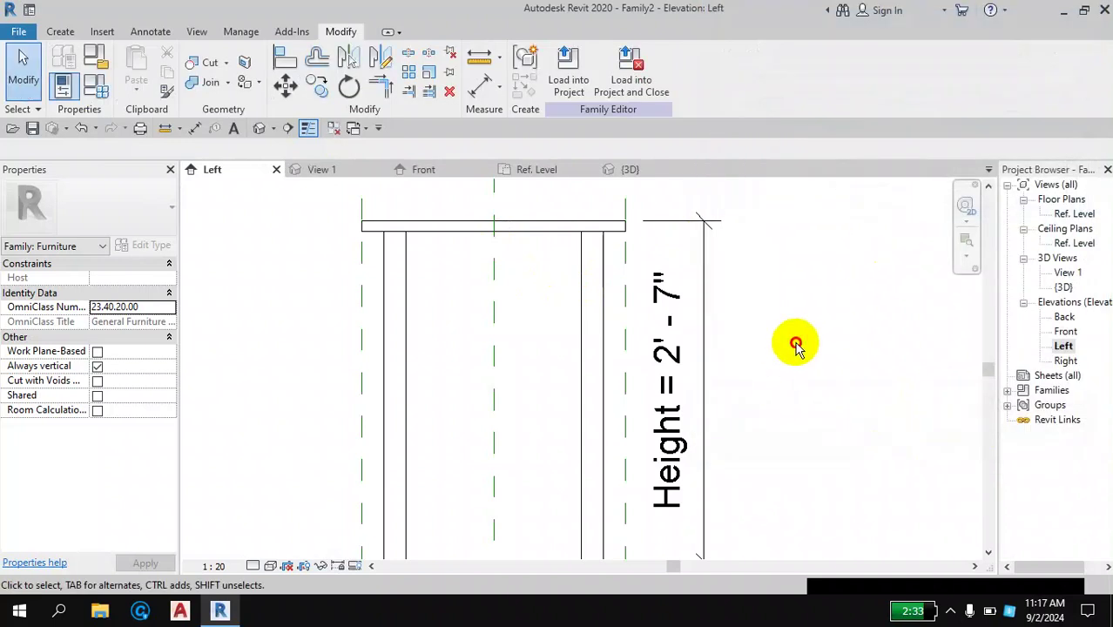
scroll(775, 339, down, 2)
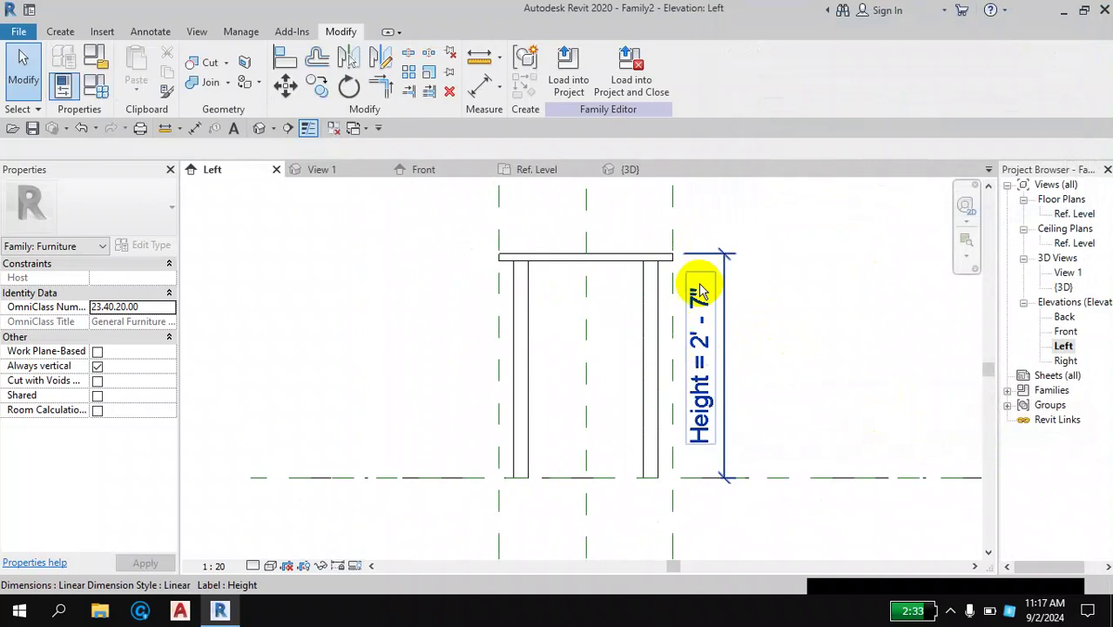
scroll(654, 256, up, 3)
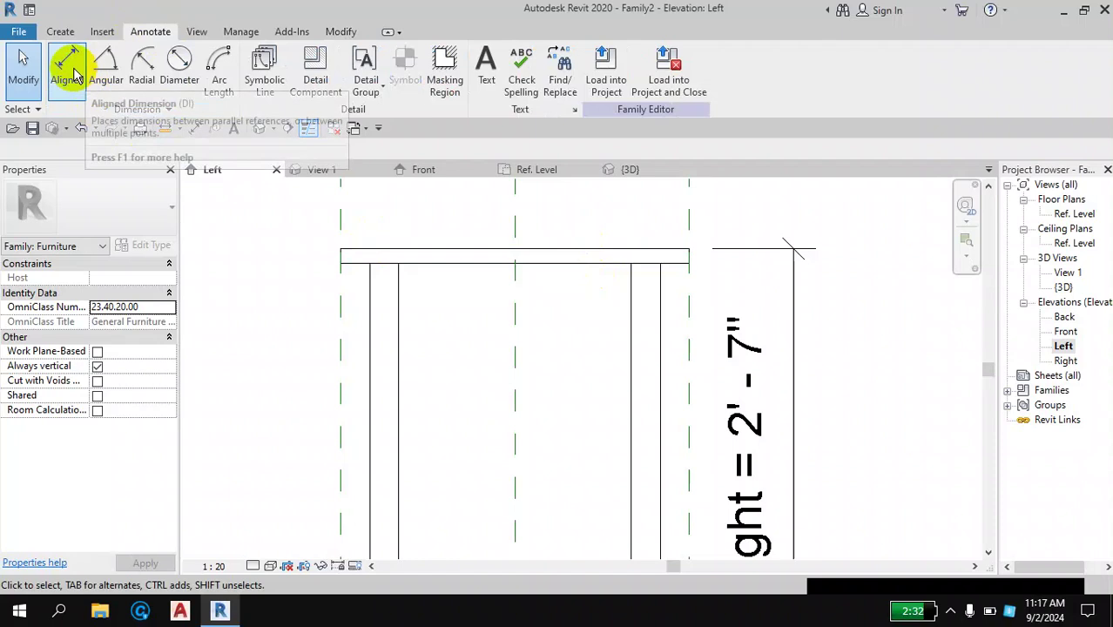
Step: Add an aligned 0'-1" dimension across the tabletop's thickness, placed left of the table
click(69, 68)
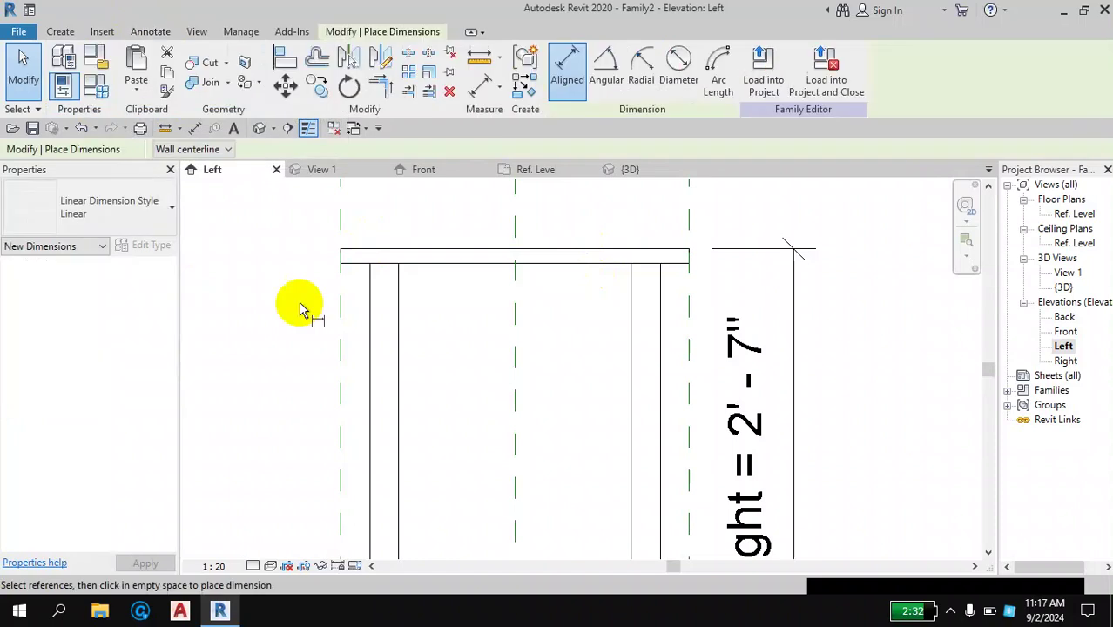
click(469, 256)
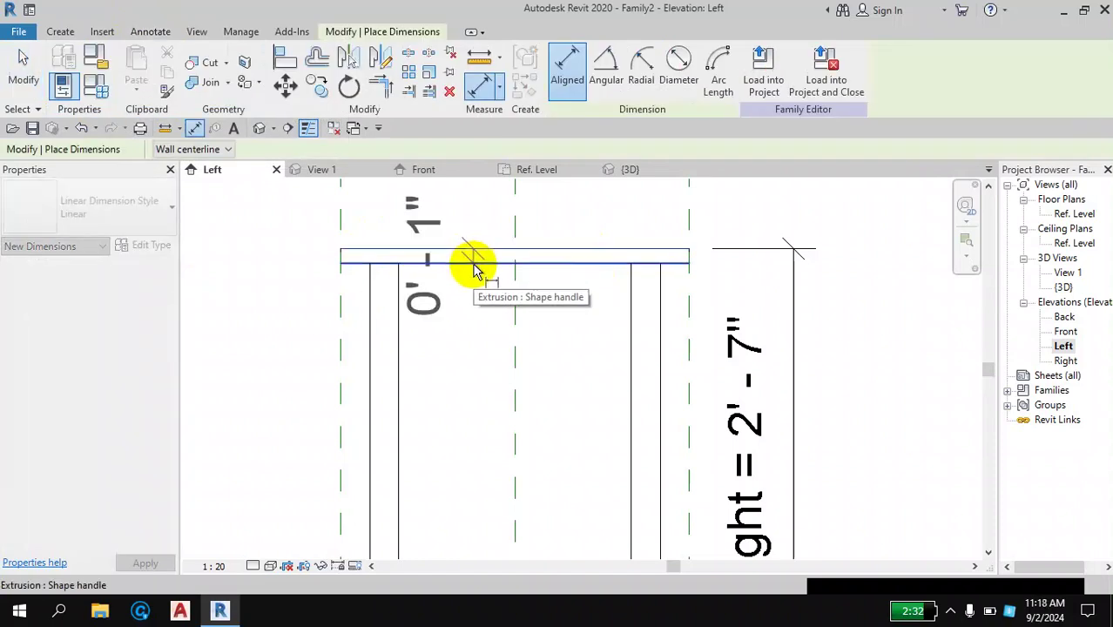
scroll(472, 256, down, 1)
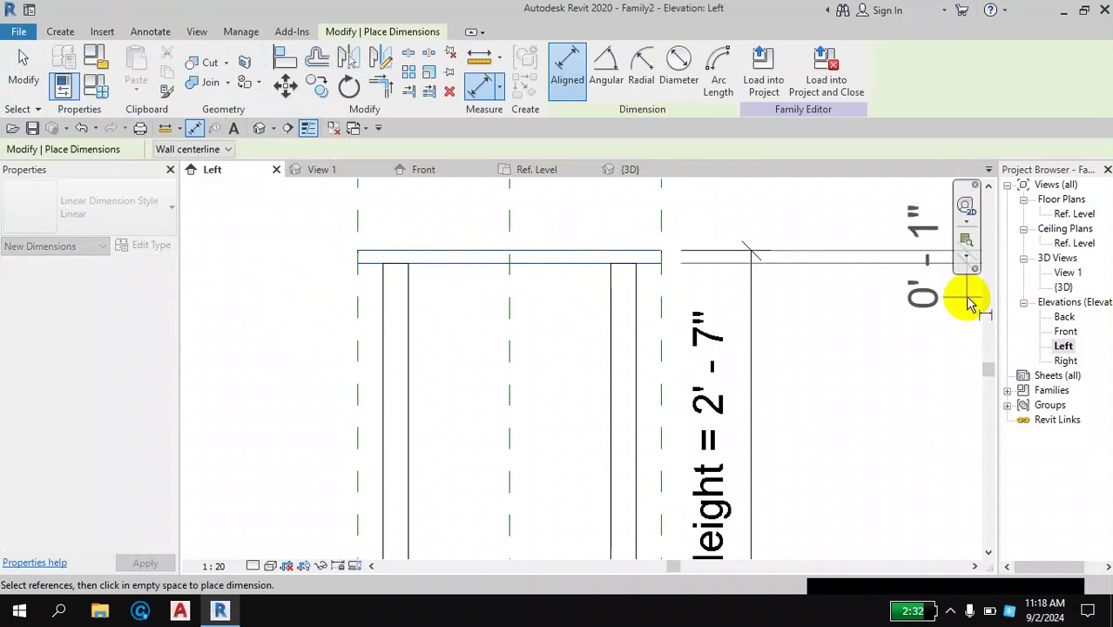
click(311, 272)
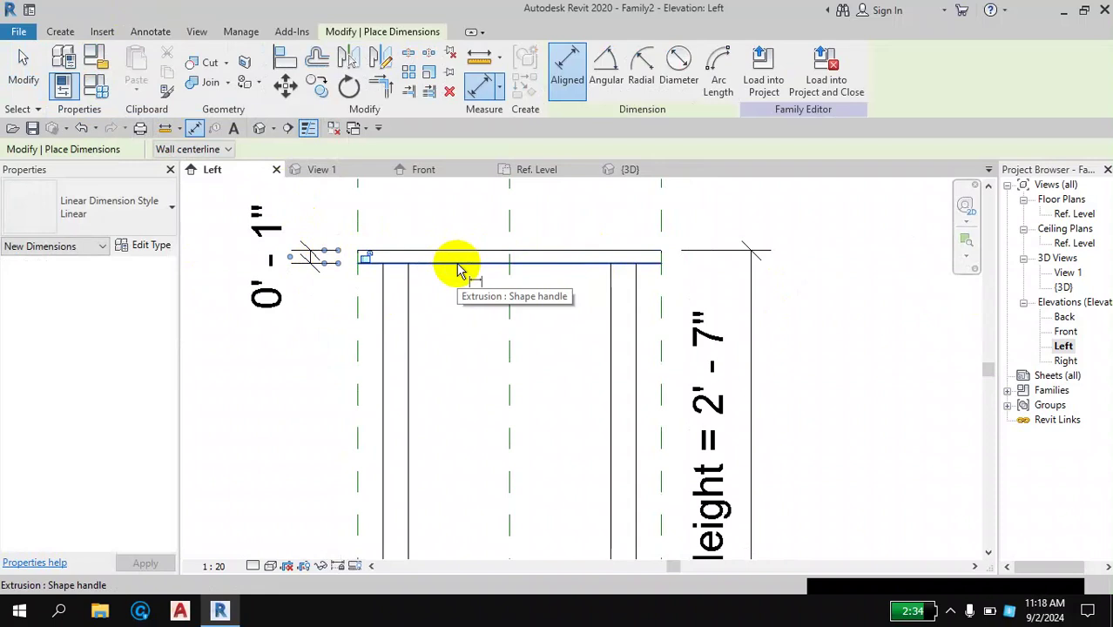
Step: Lock the 0'-1" tabletop thickness dimension with its padlock
scroll(575, 296, down, 1)
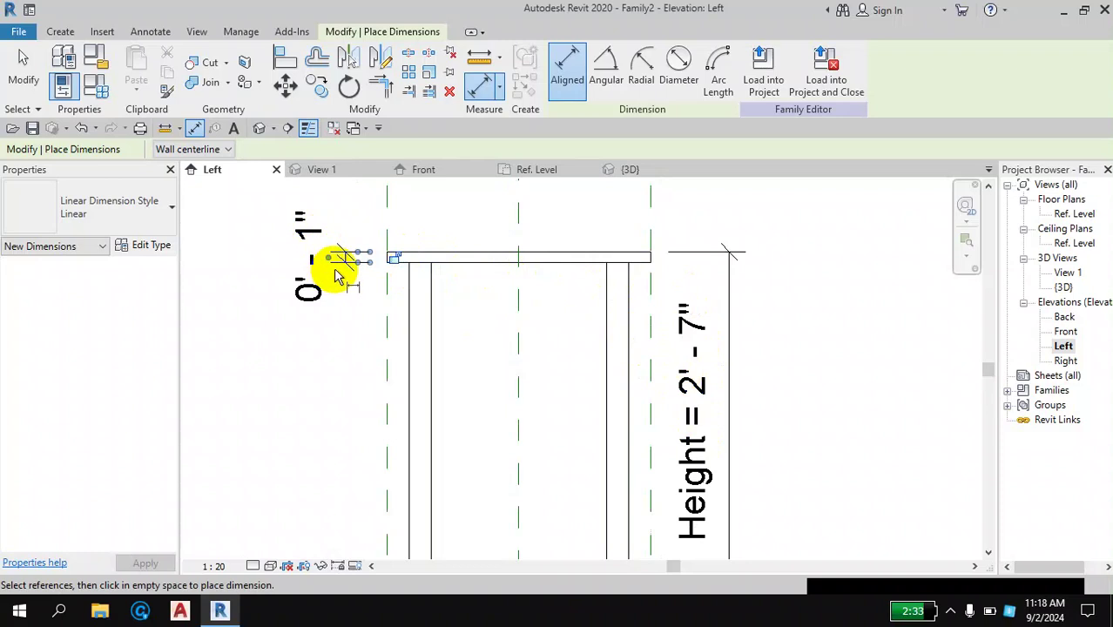
scroll(377, 268, up, 1)
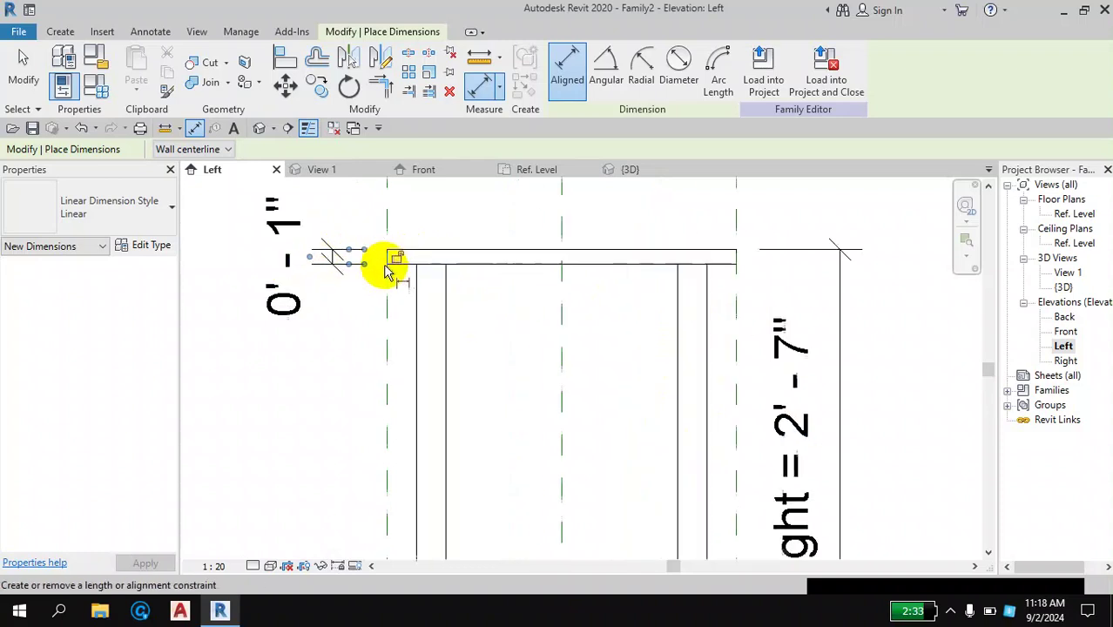
scroll(392, 266, up, 3)
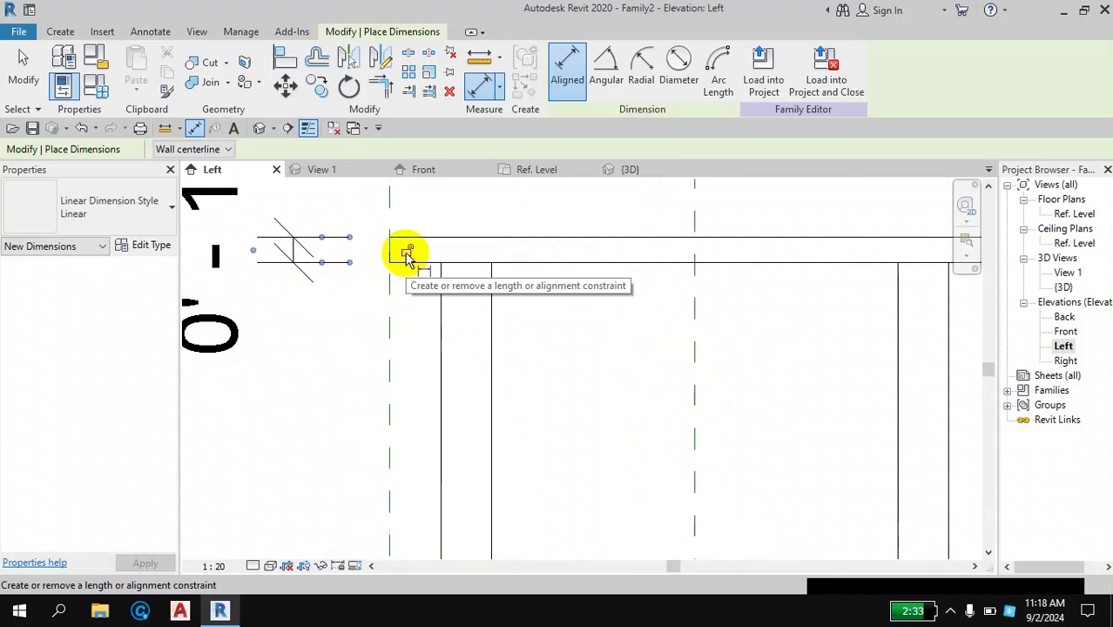
click(406, 251)
scroll(437, 361, down, 2)
scroll(435, 375, down, 1)
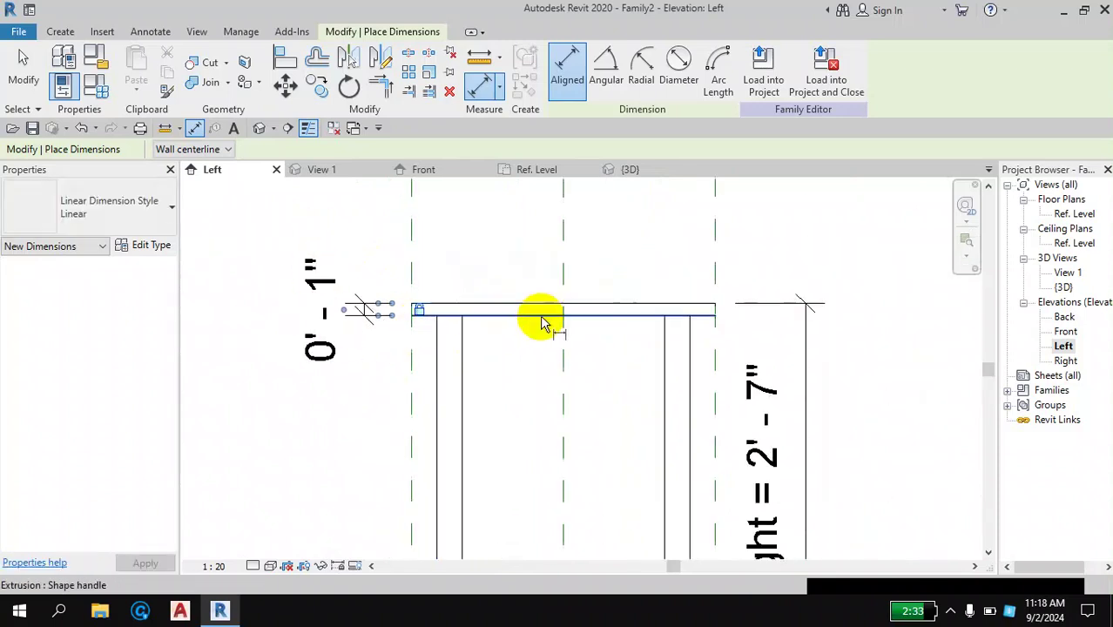
scroll(370, 338, up, 1)
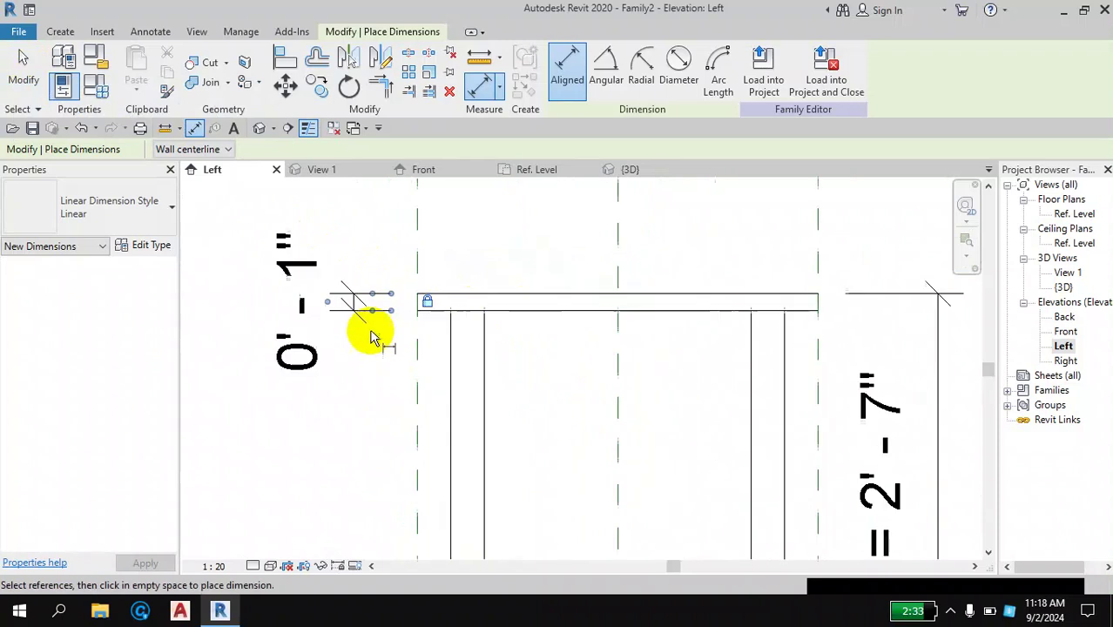
scroll(366, 326, up, 1)
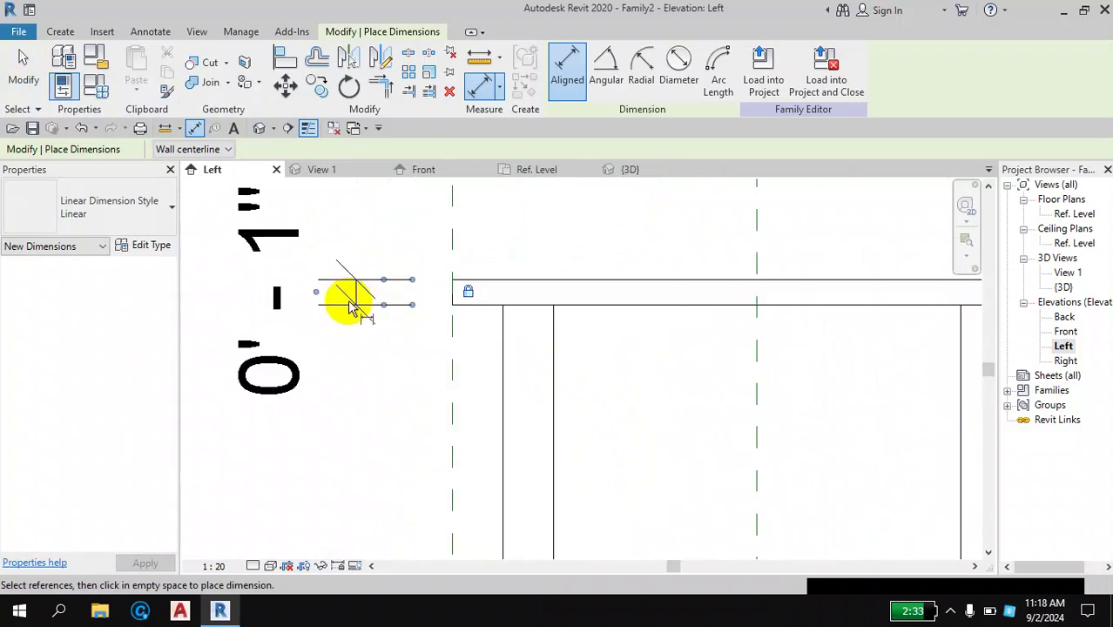
click(470, 300)
Step: Finish dimensioning and frame the whole table with the Height and thickness dimensions
scroll(470, 300, down, 1)
scroll(459, 292, down, 1)
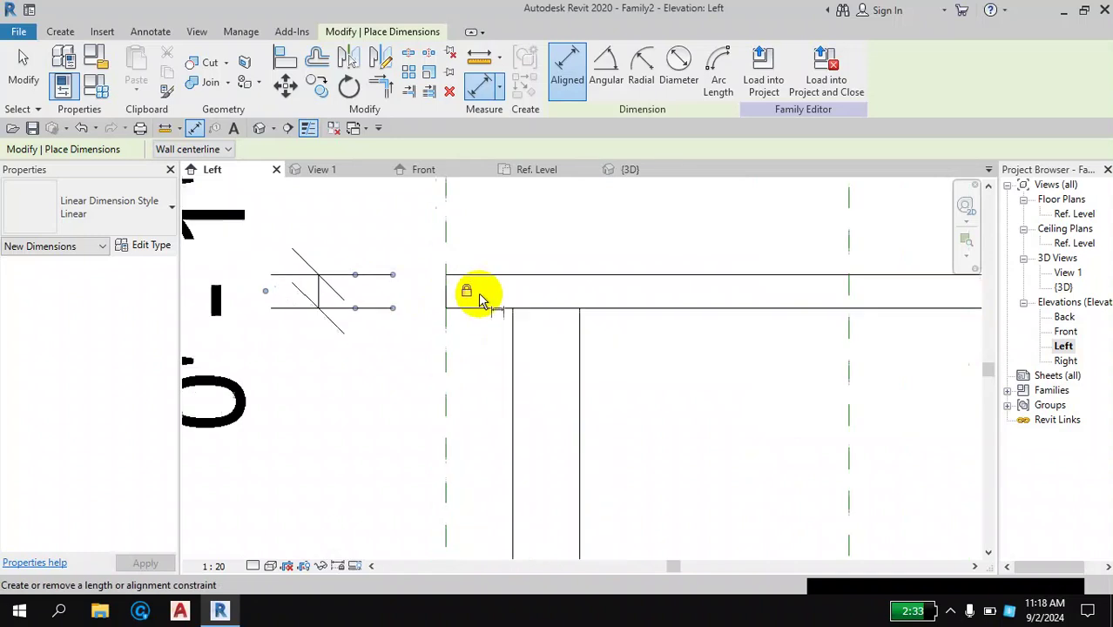
scroll(479, 295, down, 1)
click(42, 100)
scroll(633, 323, down, 1)
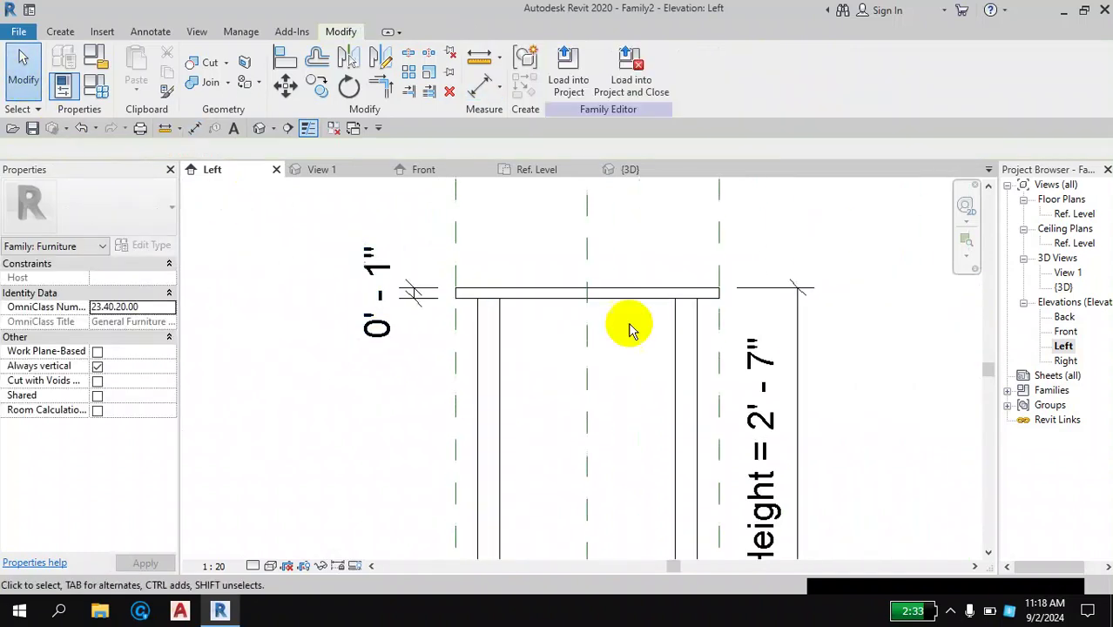
middle_drag(857, 406, 820, 363)
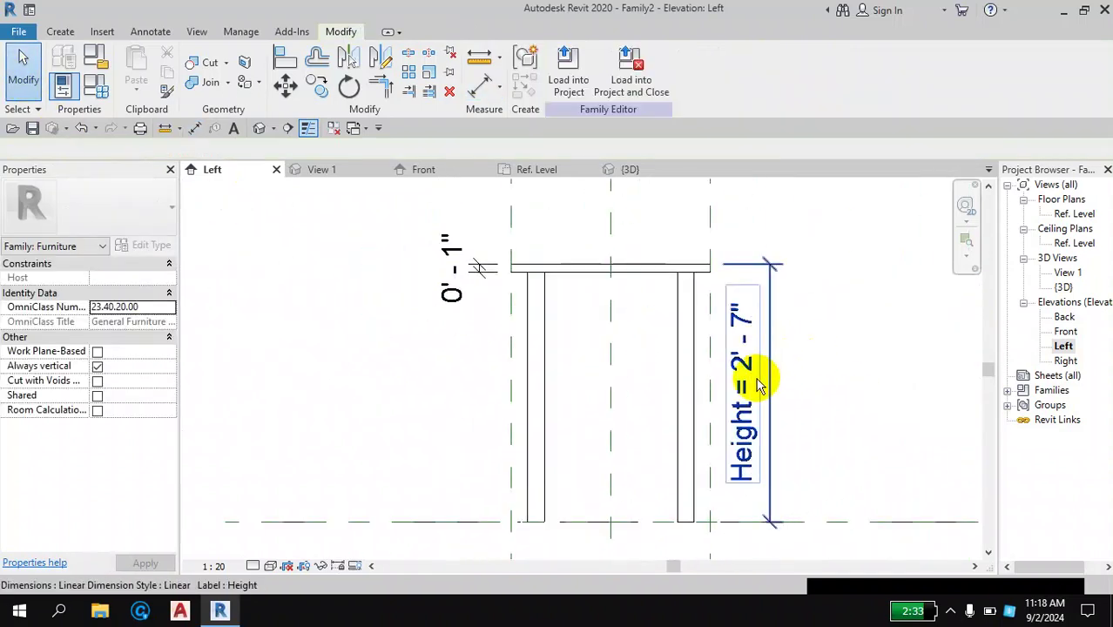
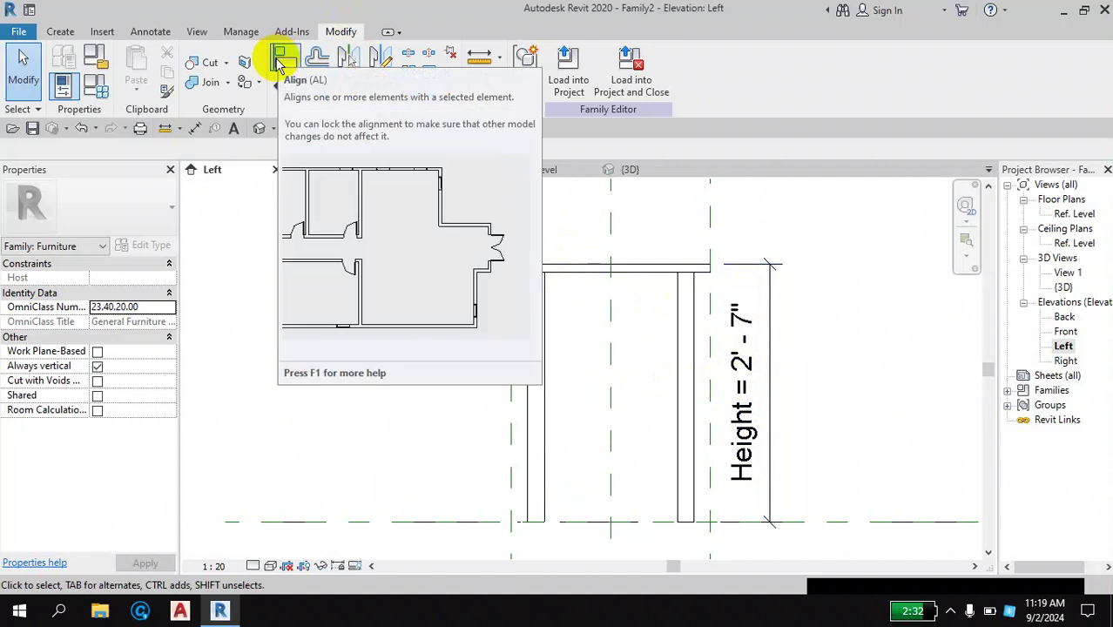
Step: Align the leg's top edge to the tabletop underside in the Left elevation and lock it
click(280, 61)
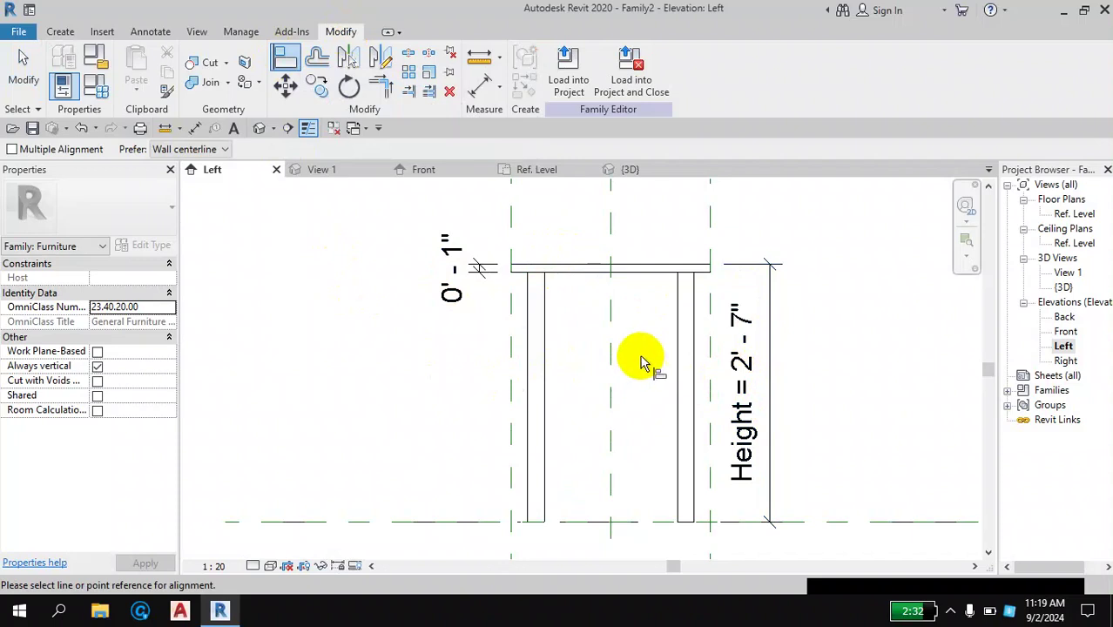
scroll(640, 361, up, 1)
middle_drag(637, 342, 629, 313)
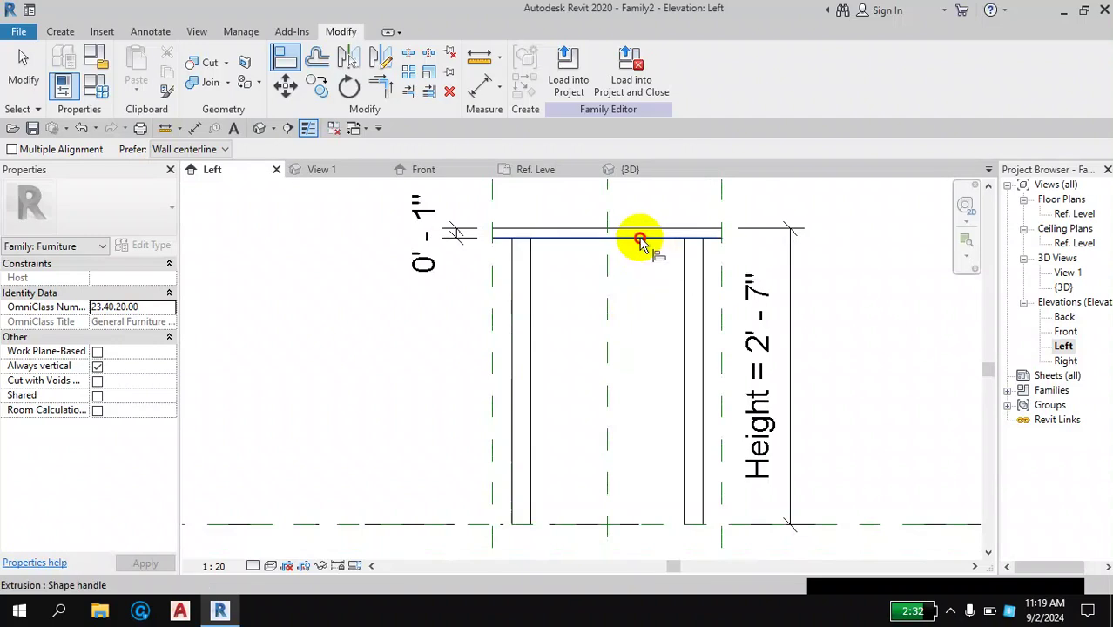
click(640, 237)
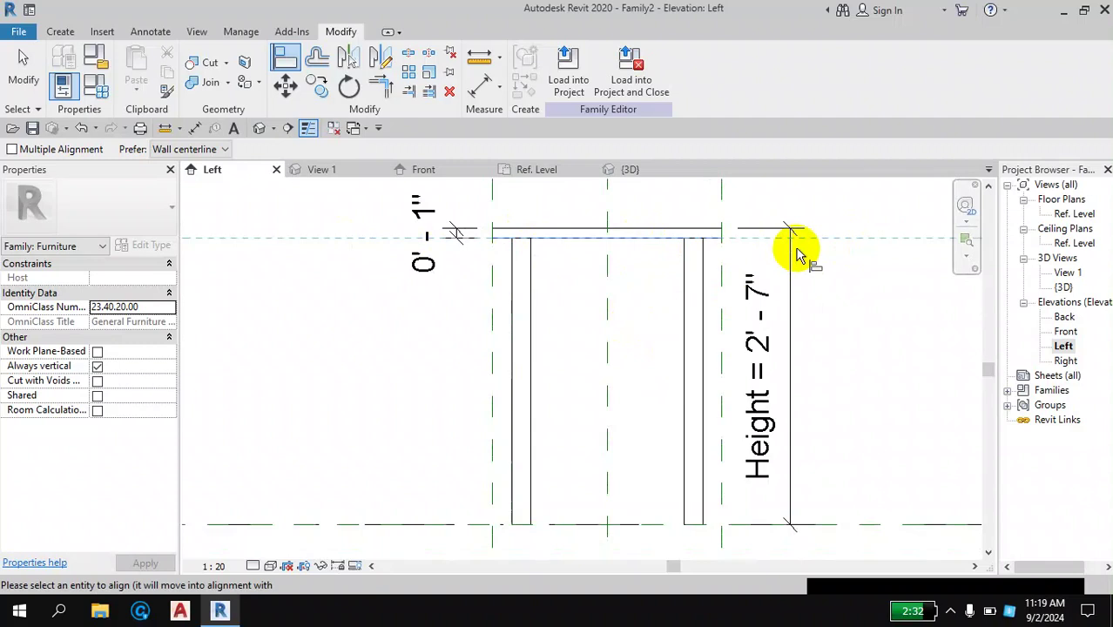
click(520, 245)
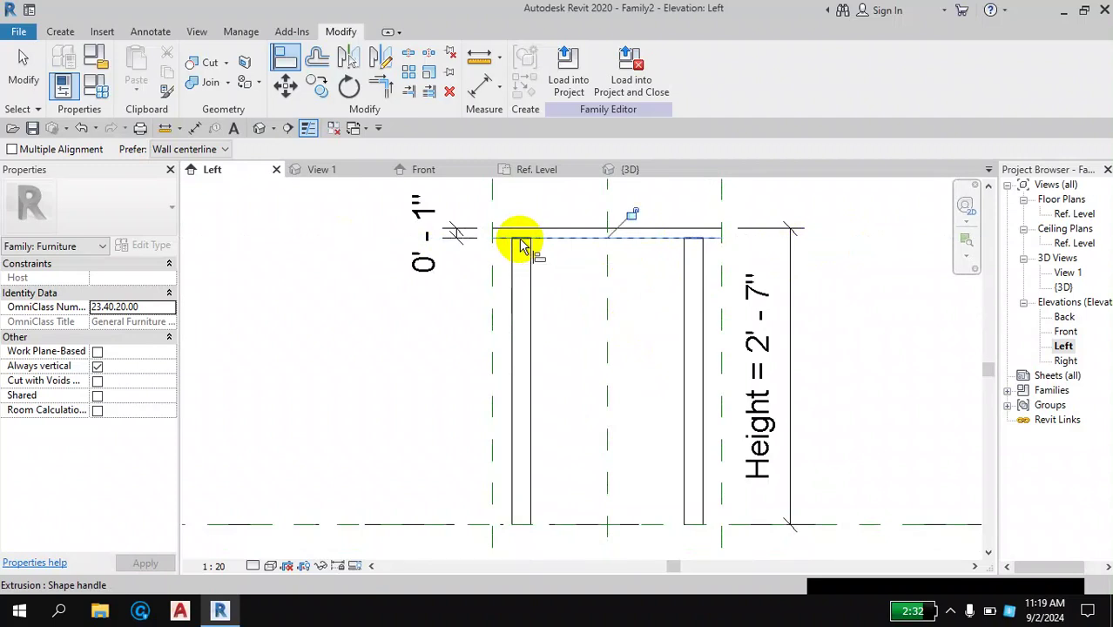
click(632, 216)
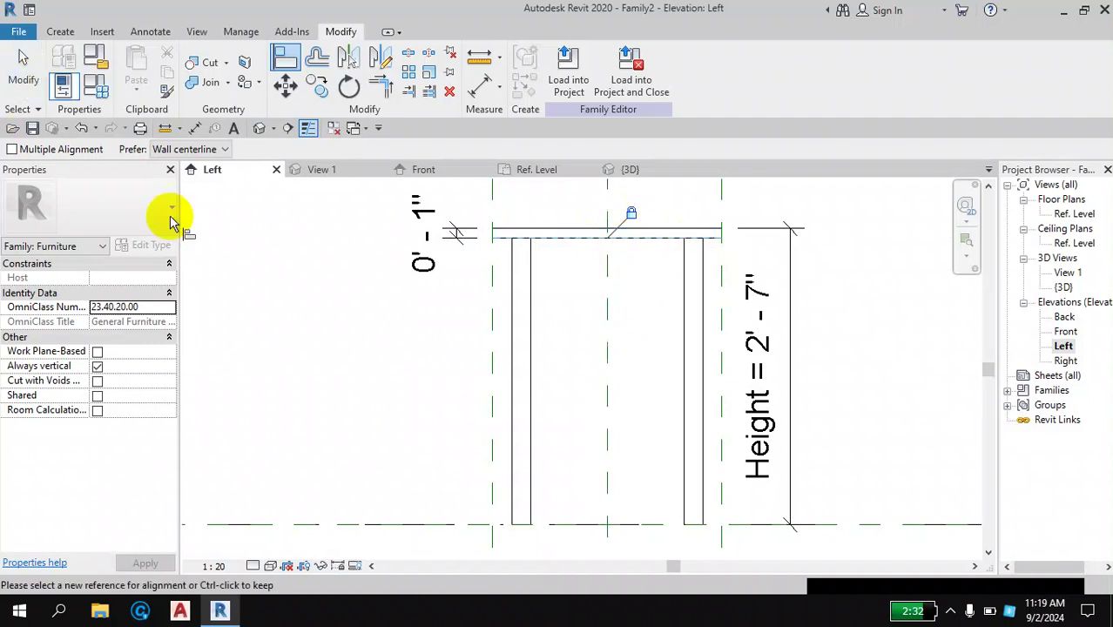
click(23, 59)
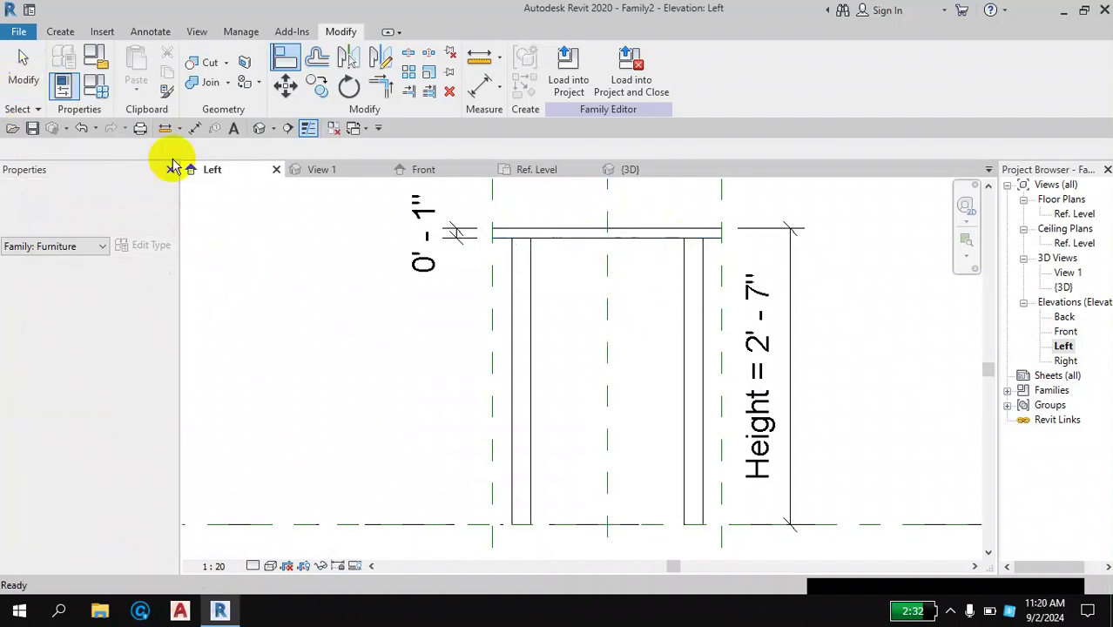
scroll(747, 370, up, 1)
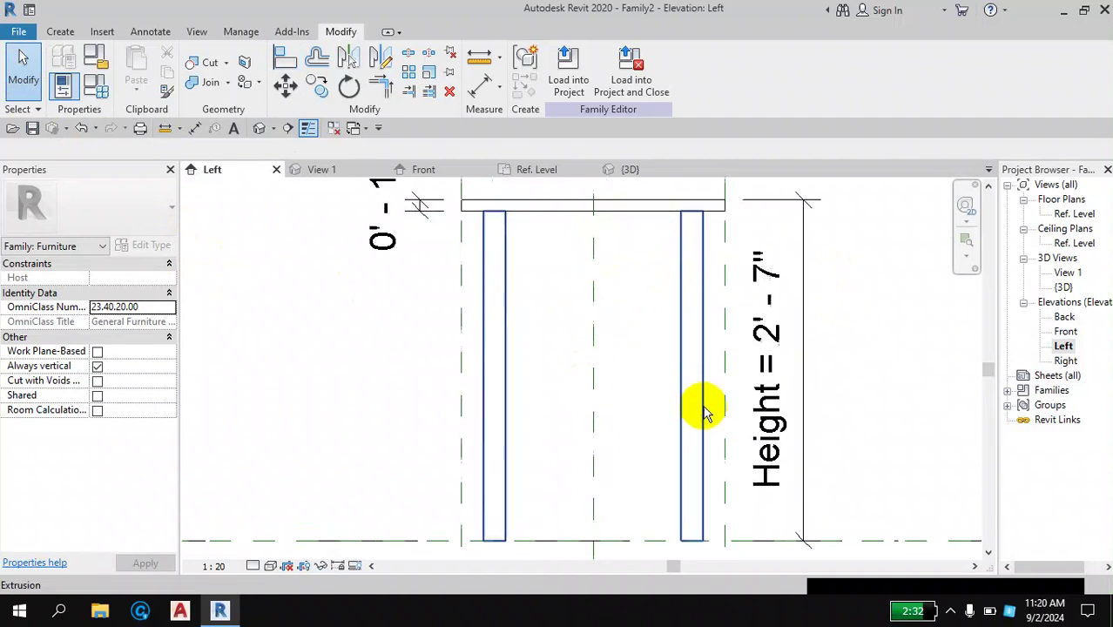
scroll(725, 467, down, 3)
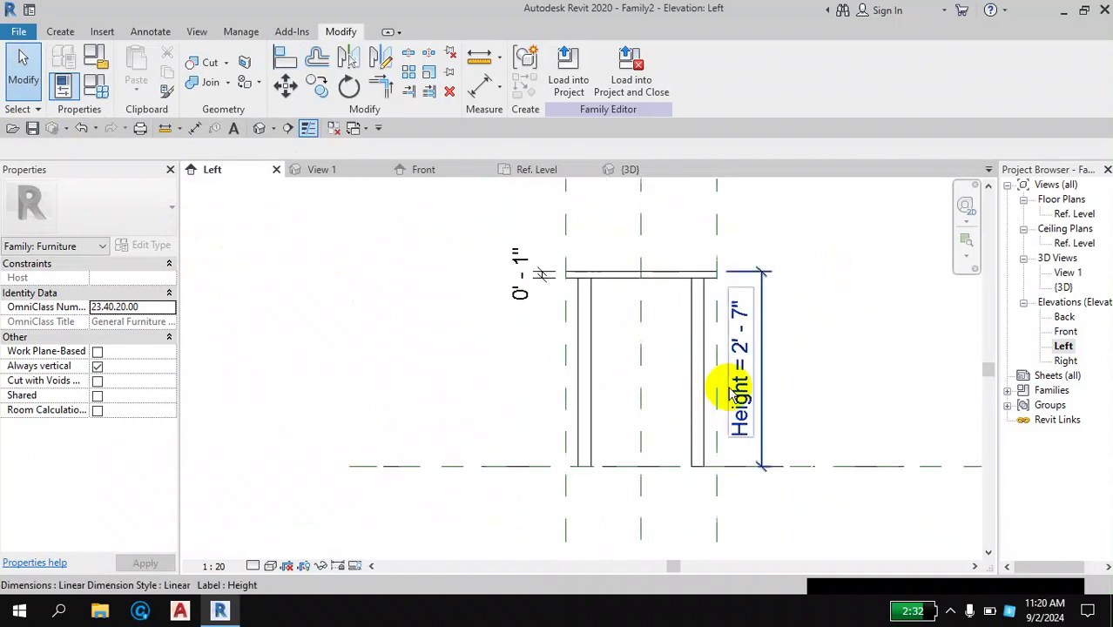
Step: In the default 3D view, set the table's Height parameter to 2' 0" and apply
click(258, 132)
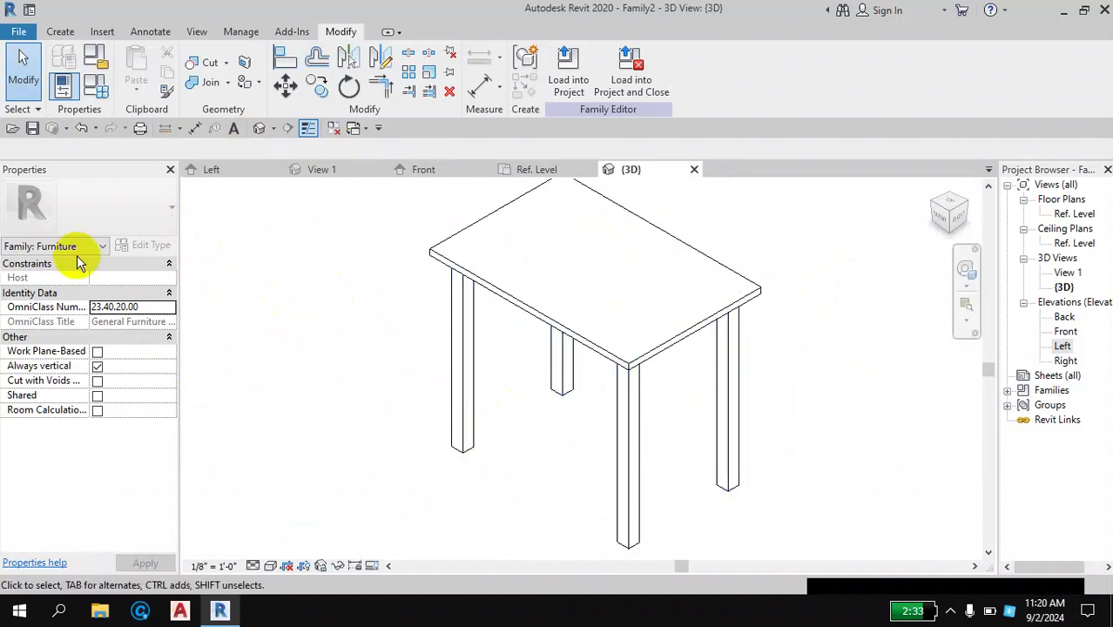
click(102, 89)
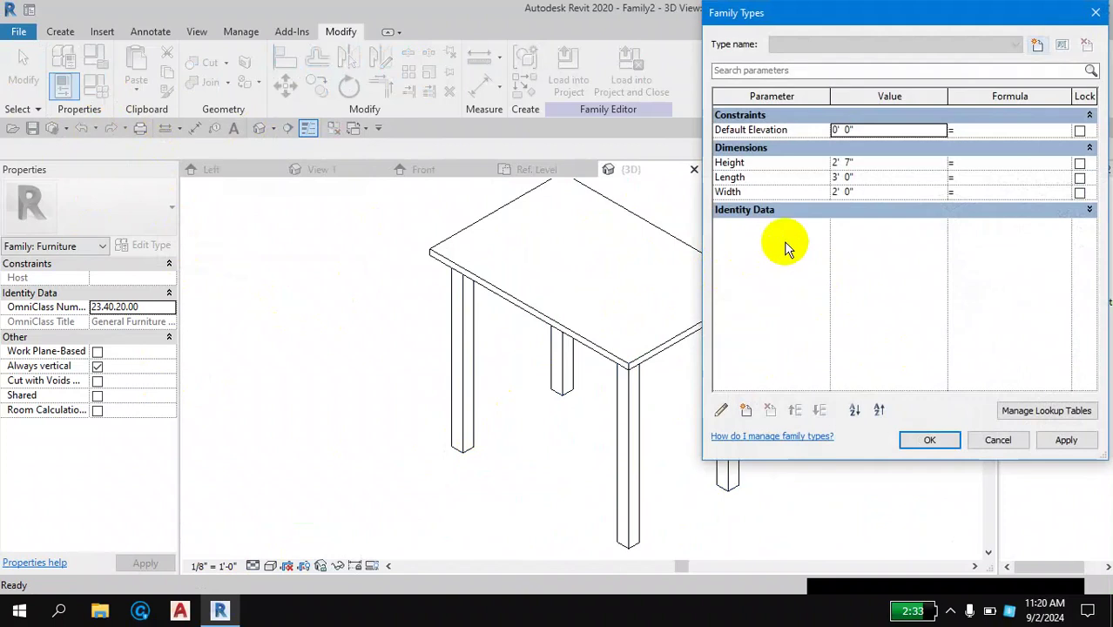
click(857, 166)
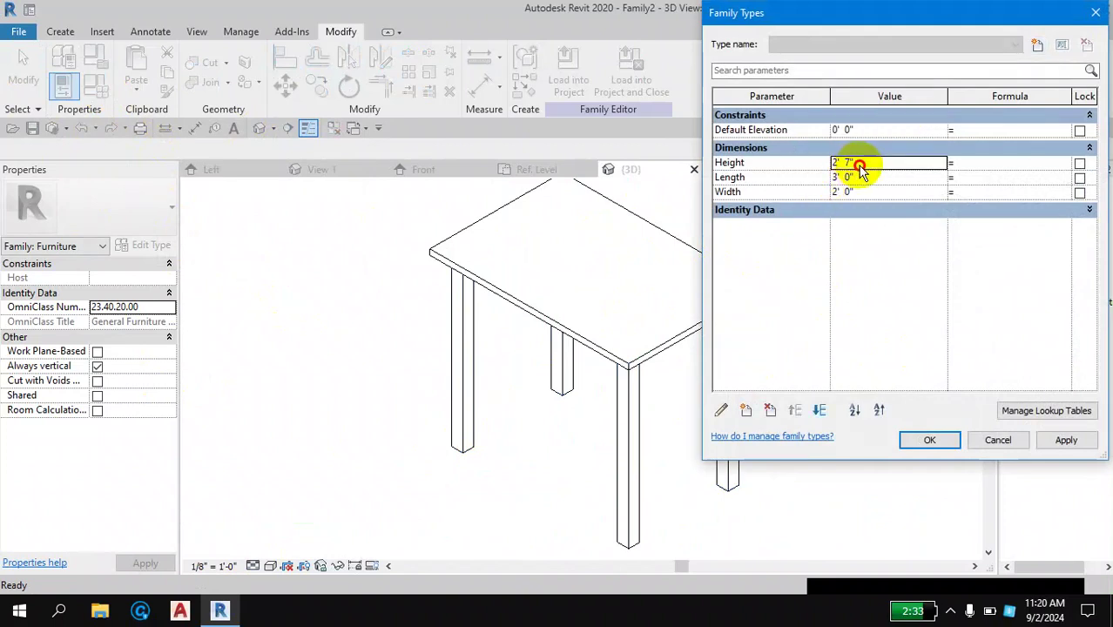
drag(857, 163, 838, 164)
click(837, 166)
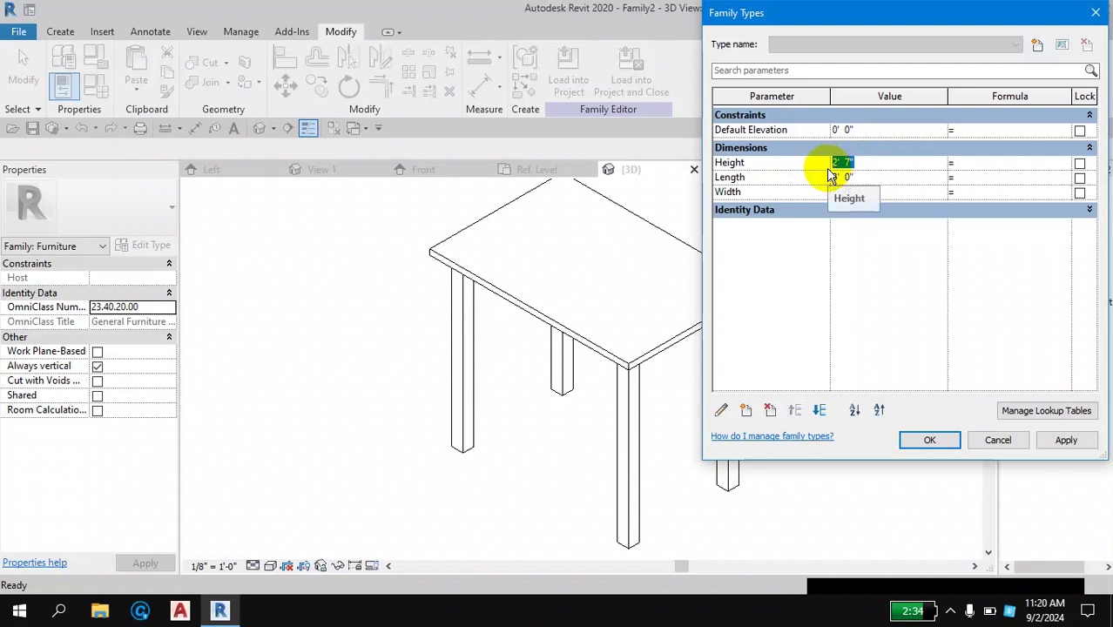
click(1063, 442)
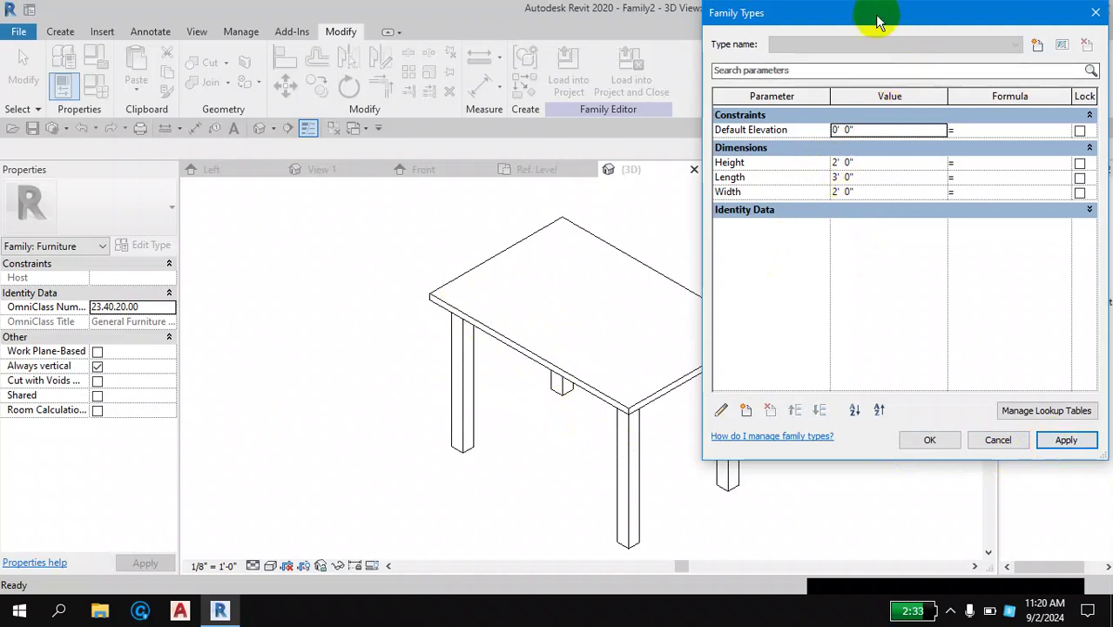
Step: Set Length to 3' 6" and Width to 2' 6", apply and close Family Types
drag(872, 19, 1007, 29)
click(908, 191)
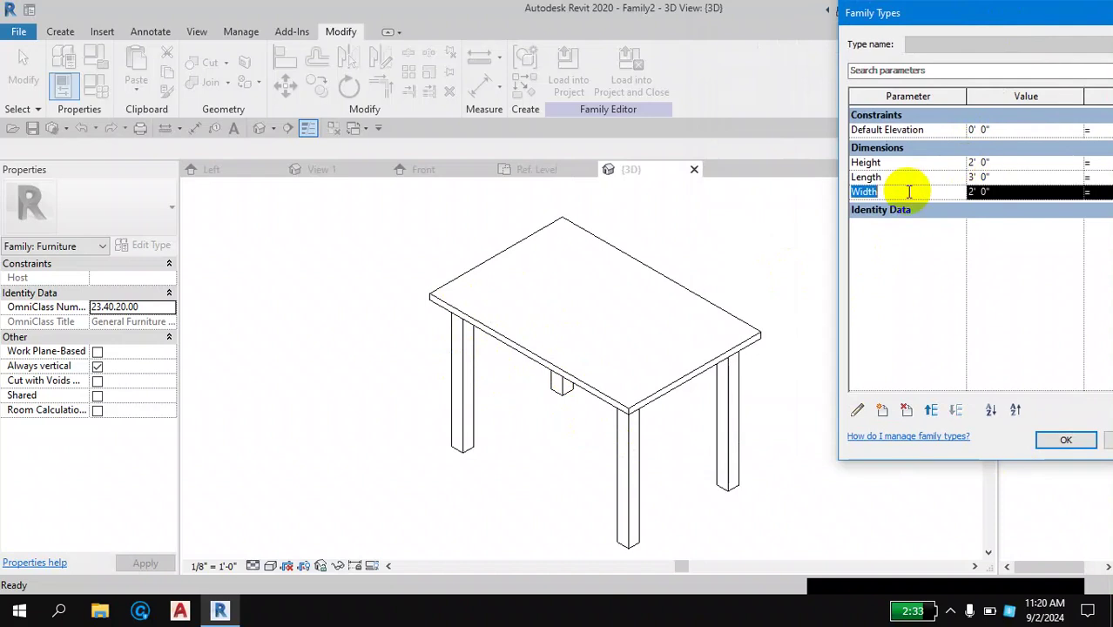
click(986, 177)
text(2'6)
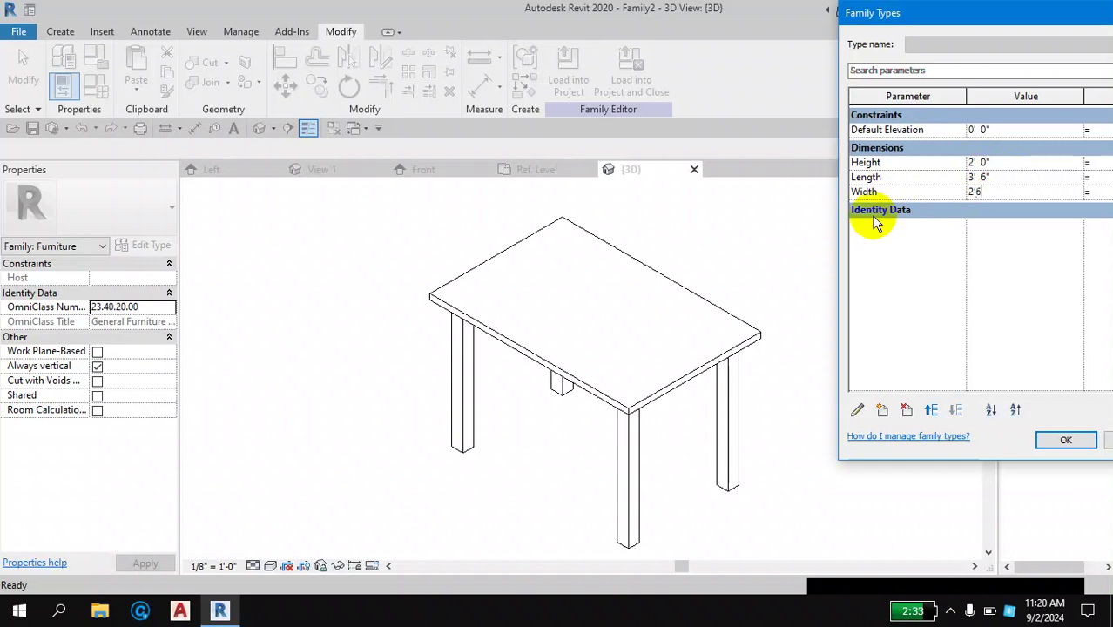
drag(1023, 12, 882, 12)
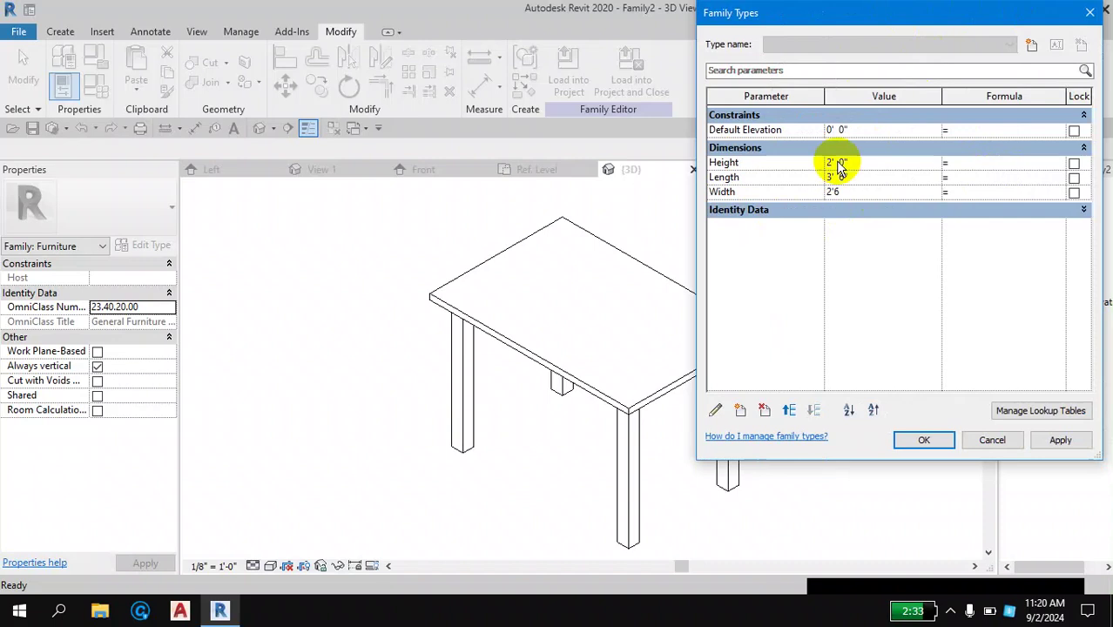
click(1056, 442)
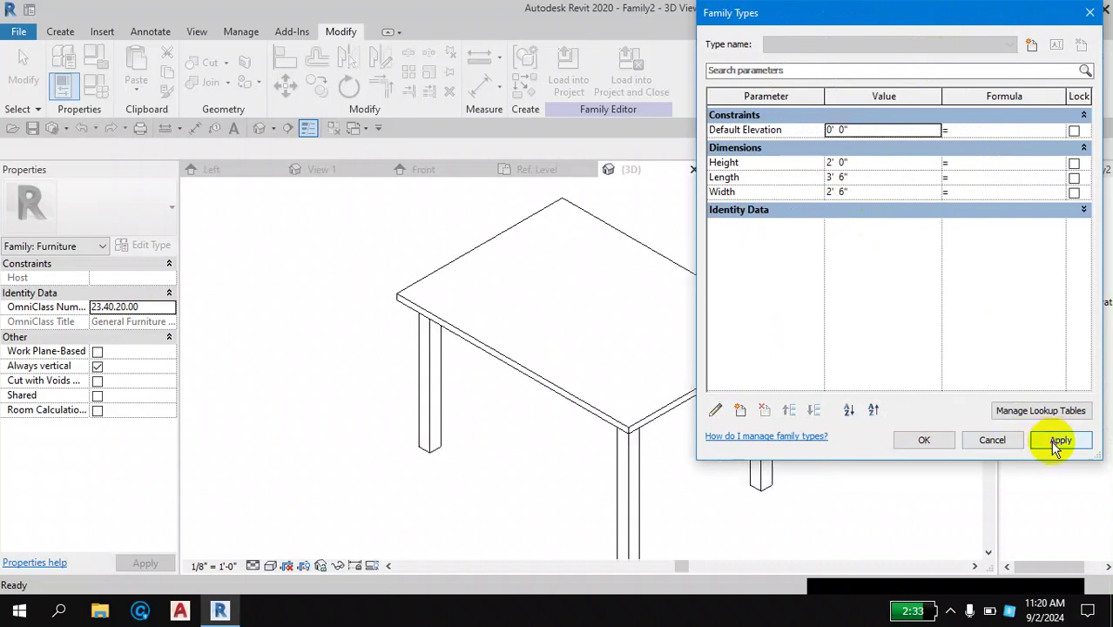
click(926, 444)
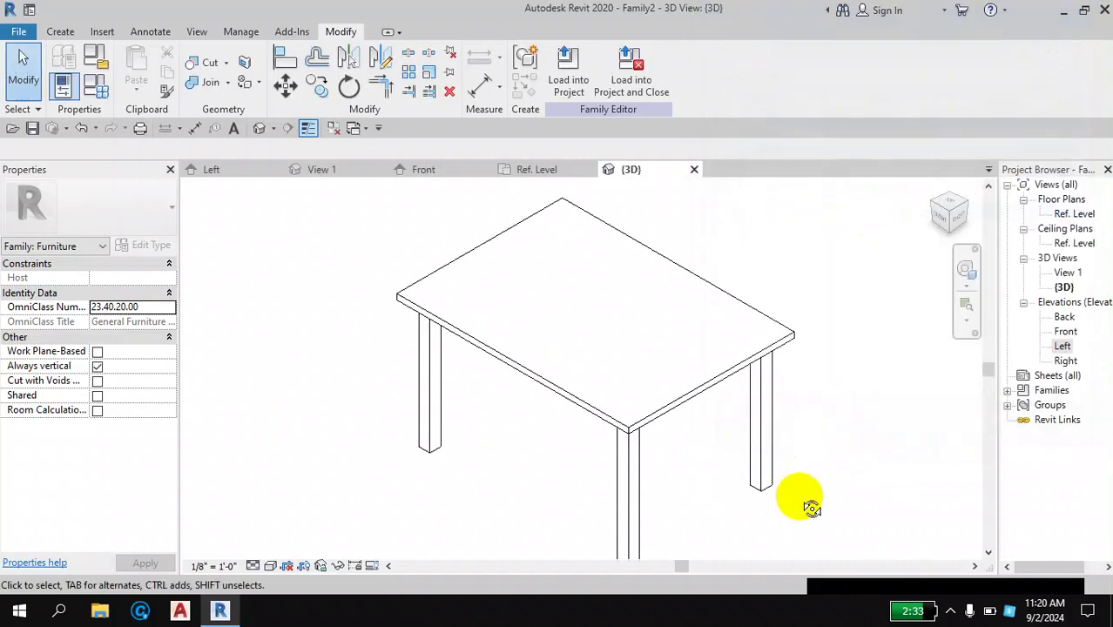
mouse_move(807, 504)
shift+middle_down()
mouse_move(814, 394)
mouse_move(783, 341)
mouse_move(758, 462)
mouse_move(804, 472)
shift+middle_up()
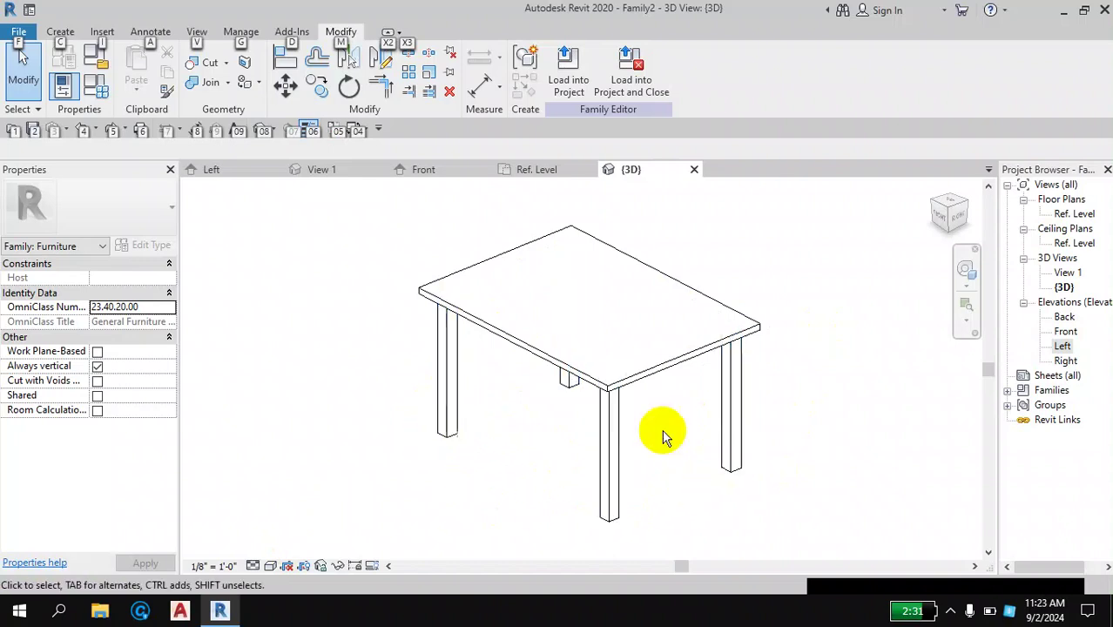
Step: Open the Ref. Level floor plan with the Create tools showing
double_click(1071, 214)
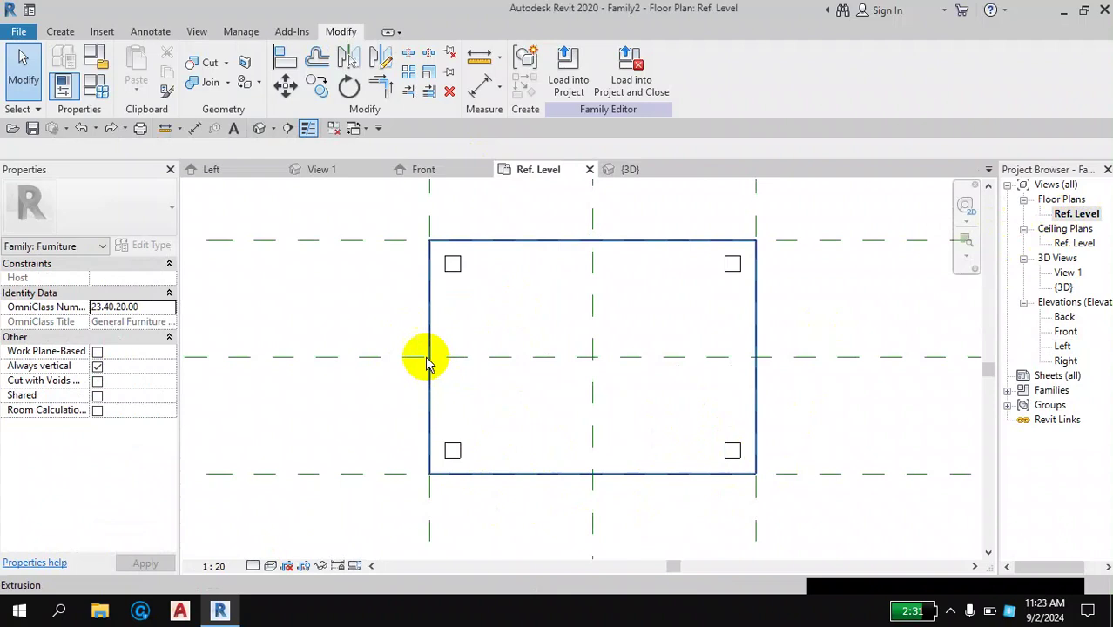
click(60, 32)
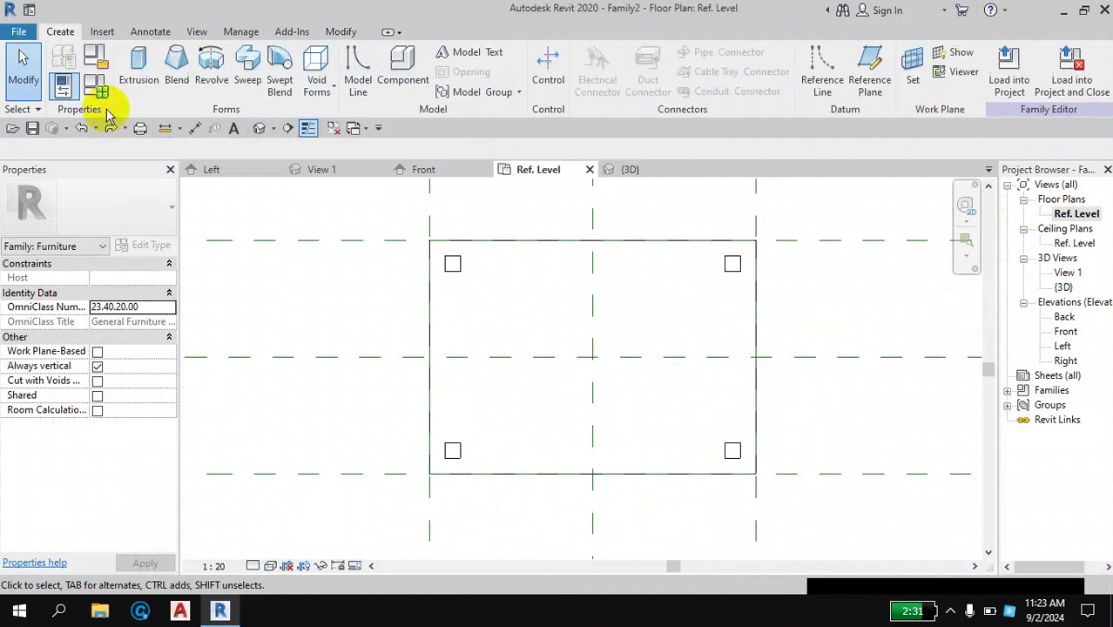
Step: Start an extrusion and make the left strip by offsetting a sketch line 0' 0 1/2" each side
click(137, 70)
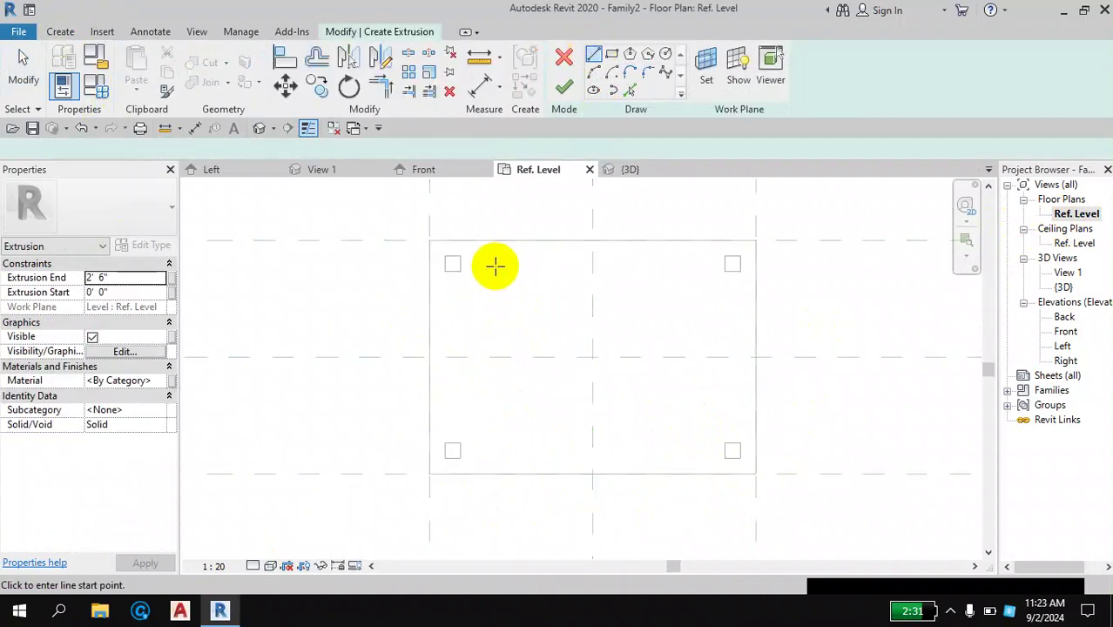
scroll(449, 296, up, 1)
click(449, 265)
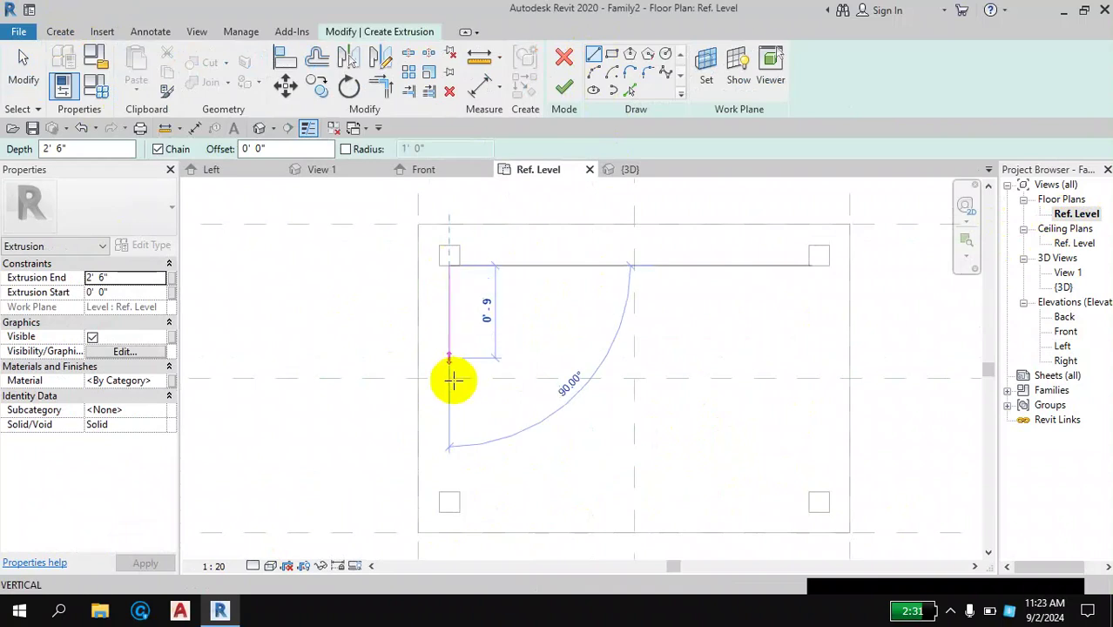
click(477, 399)
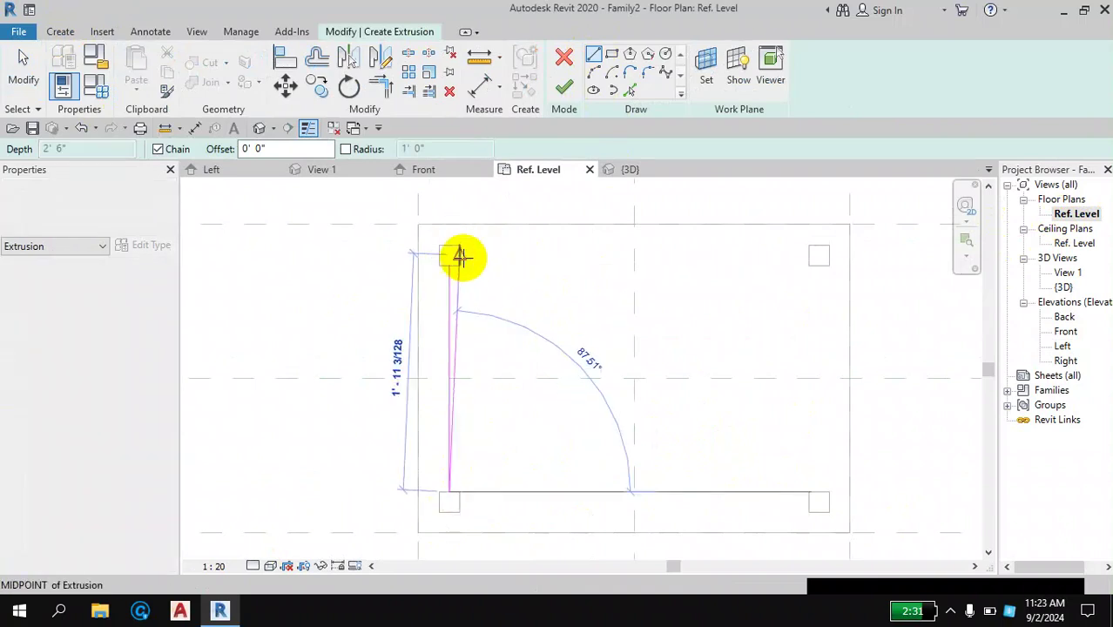
click(317, 57)
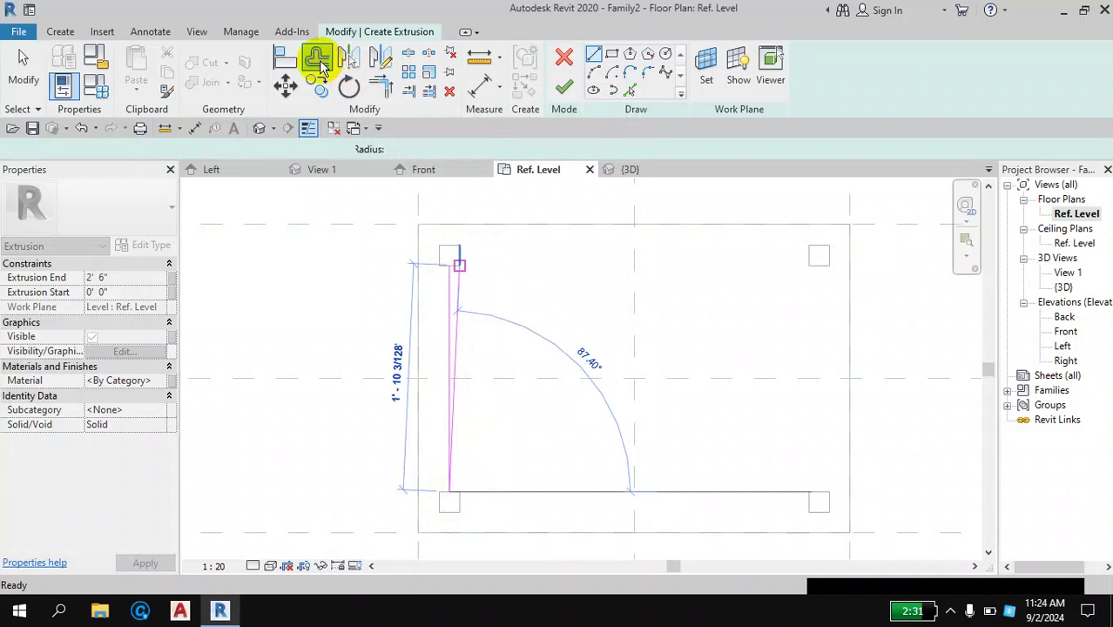
drag(370, 149, 277, 157)
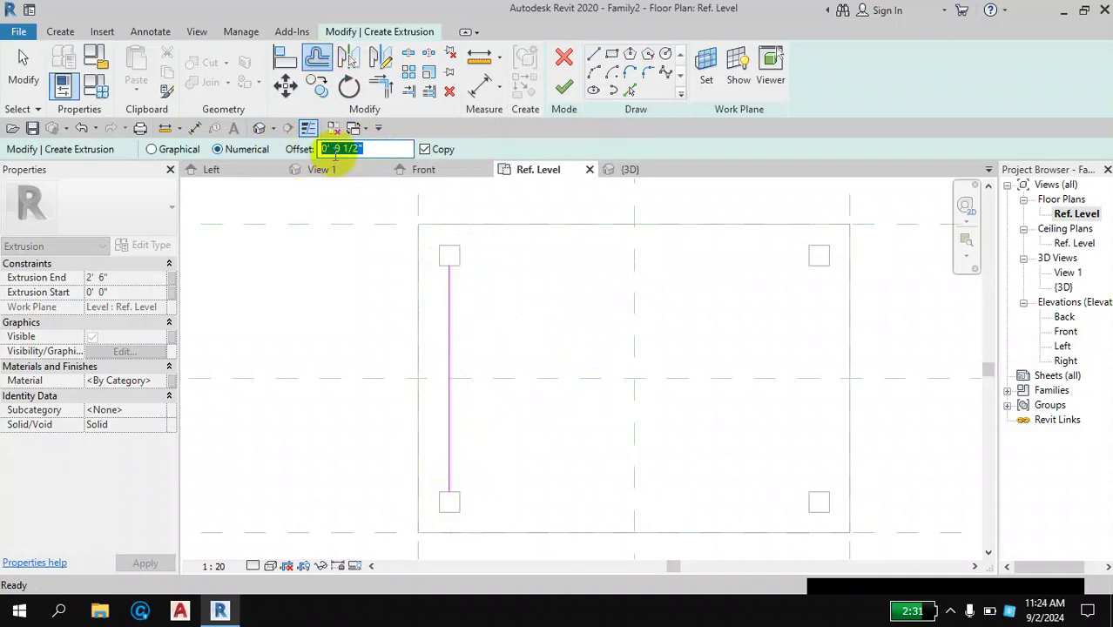
scroll(458, 353, up, 1)
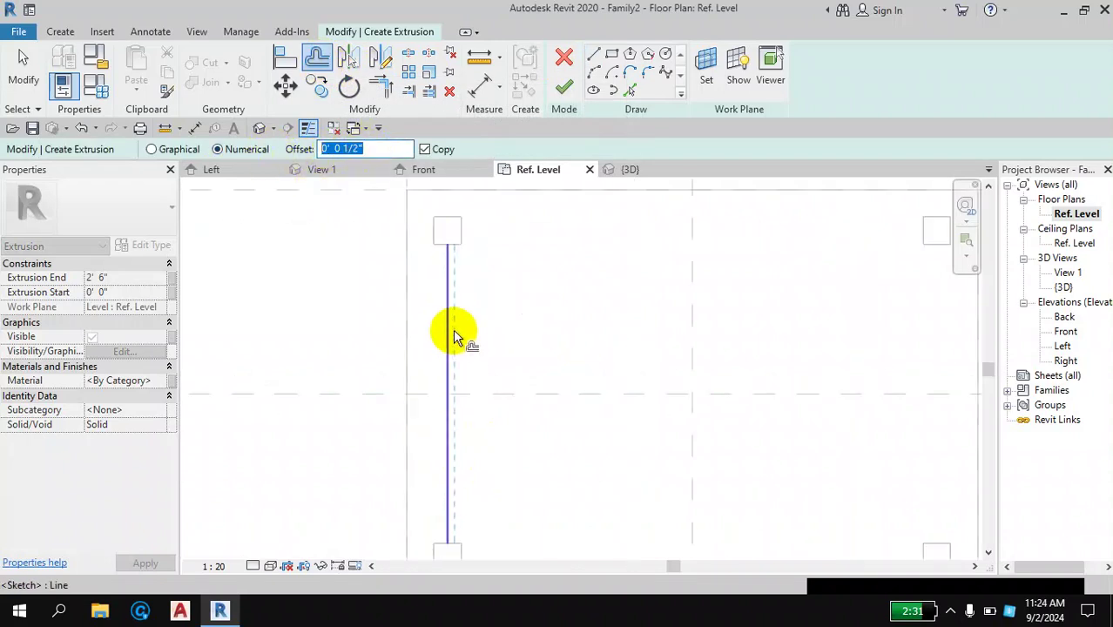
scroll(453, 335, up, 1)
click(447, 329)
click(448, 330)
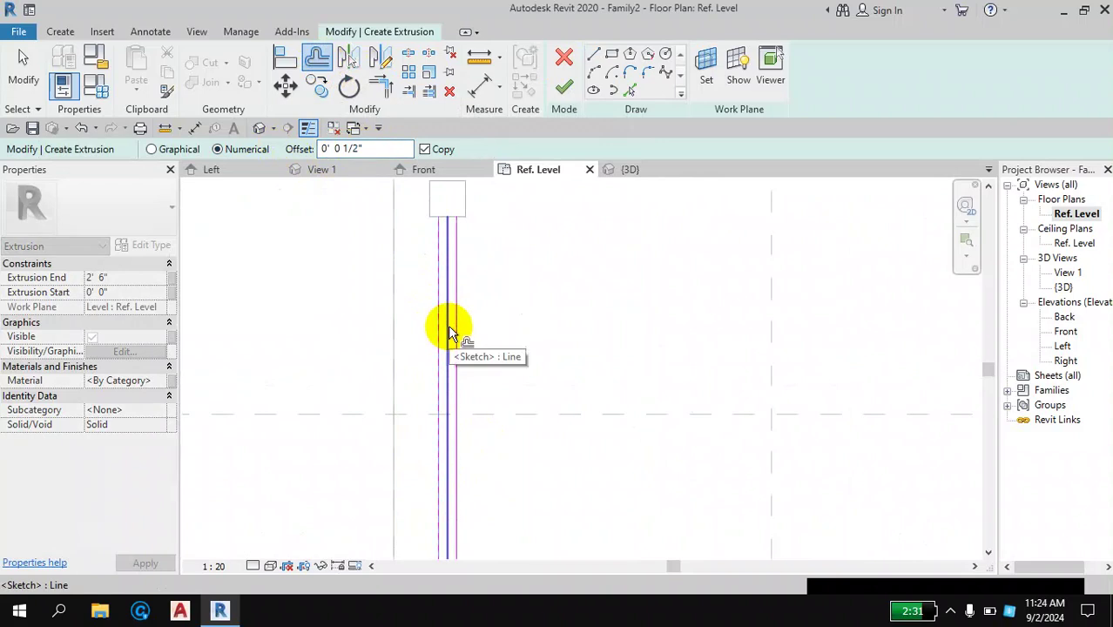
click(17, 71)
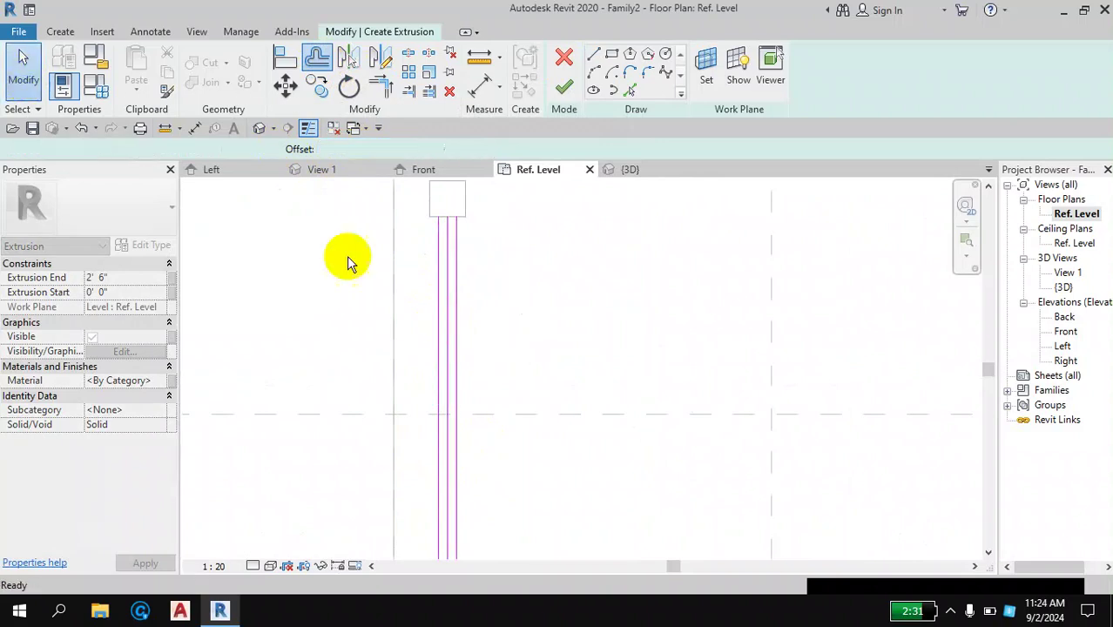
click(446, 258)
key(Delete)
Step: Draw a vertical sketch line along the strip and a top line across to the right corner
click(593, 54)
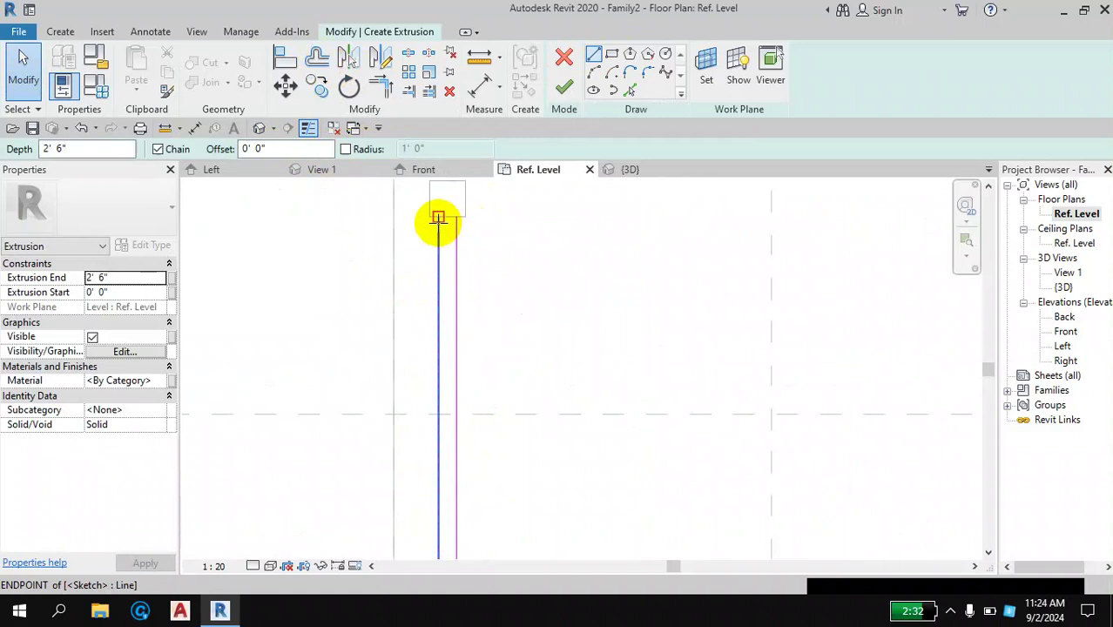
click(456, 217)
scroll(456, 217, down, 3)
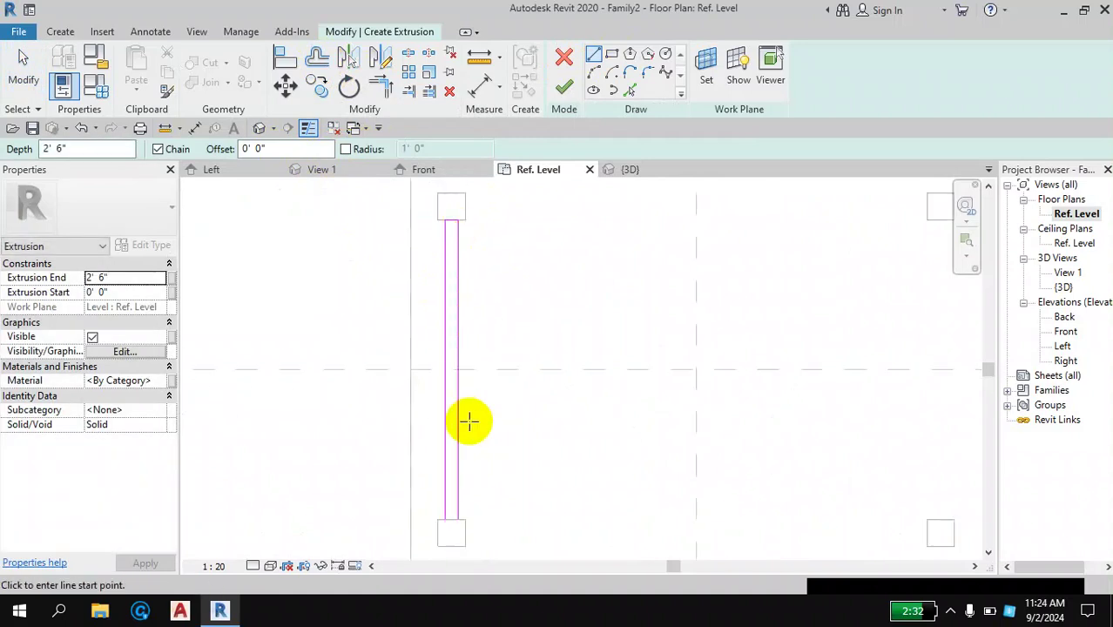
scroll(467, 420, up, 3)
click(460, 438)
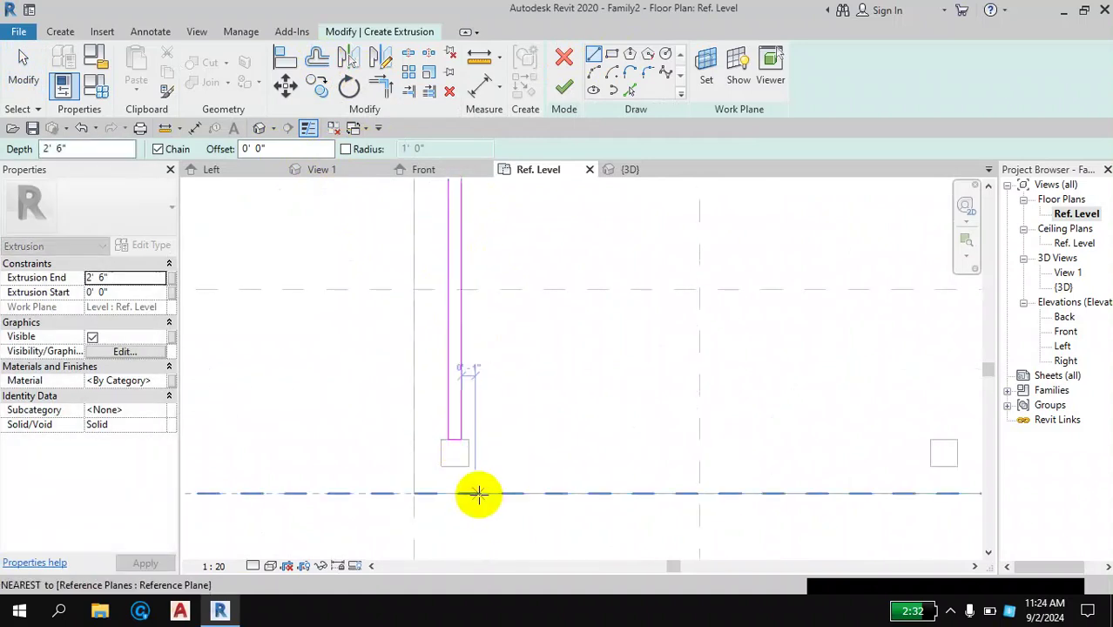
scroll(477, 492, down, 1)
click(591, 60)
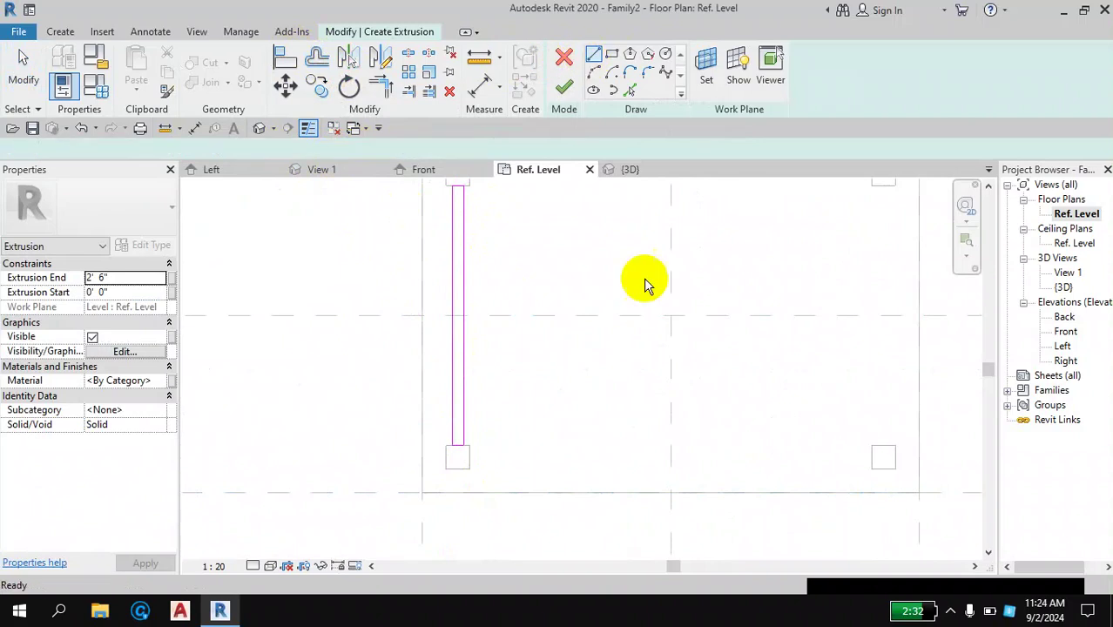
scroll(586, 365, down, 1)
click(437, 258)
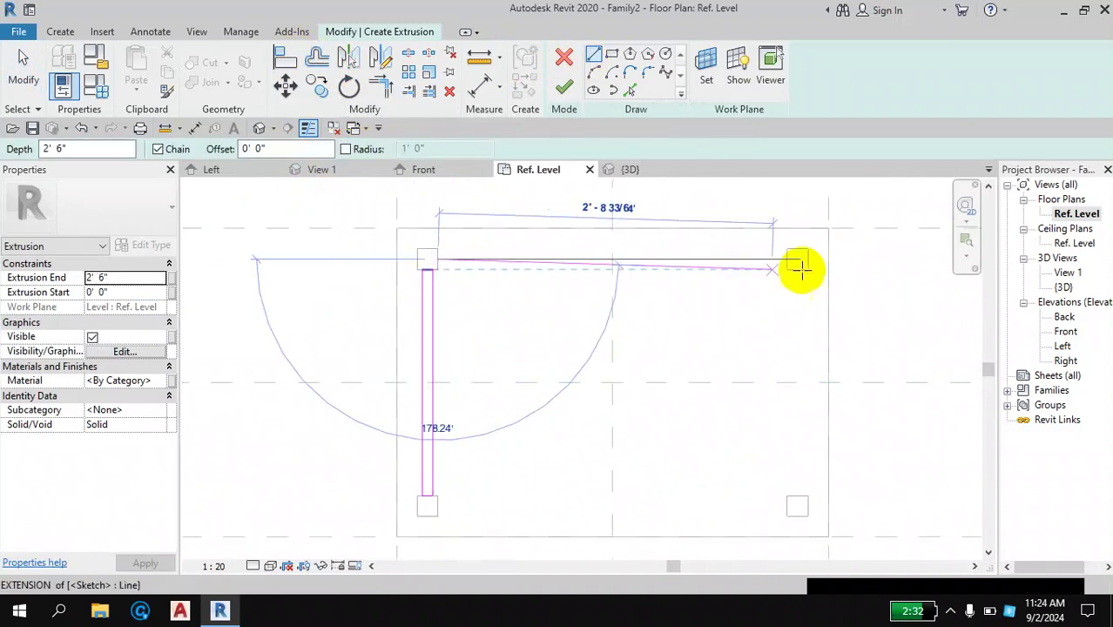
click(797, 258)
key(Escape)
key(Escape)
Step: Offset the top line into a thin strip and delete the extra middle line
click(323, 56)
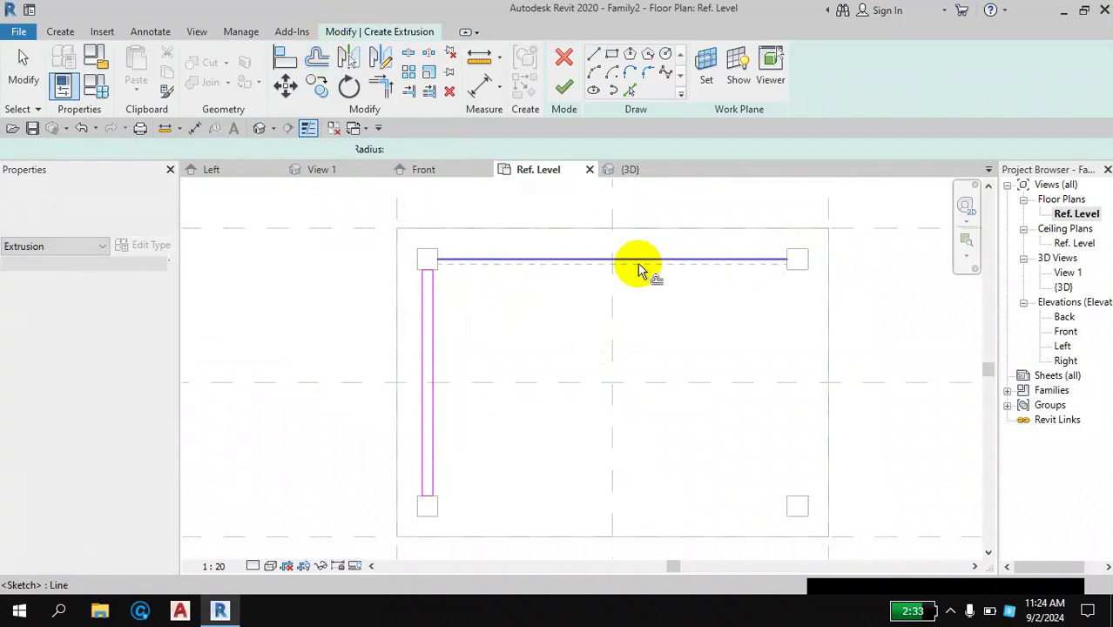
click(592, 59)
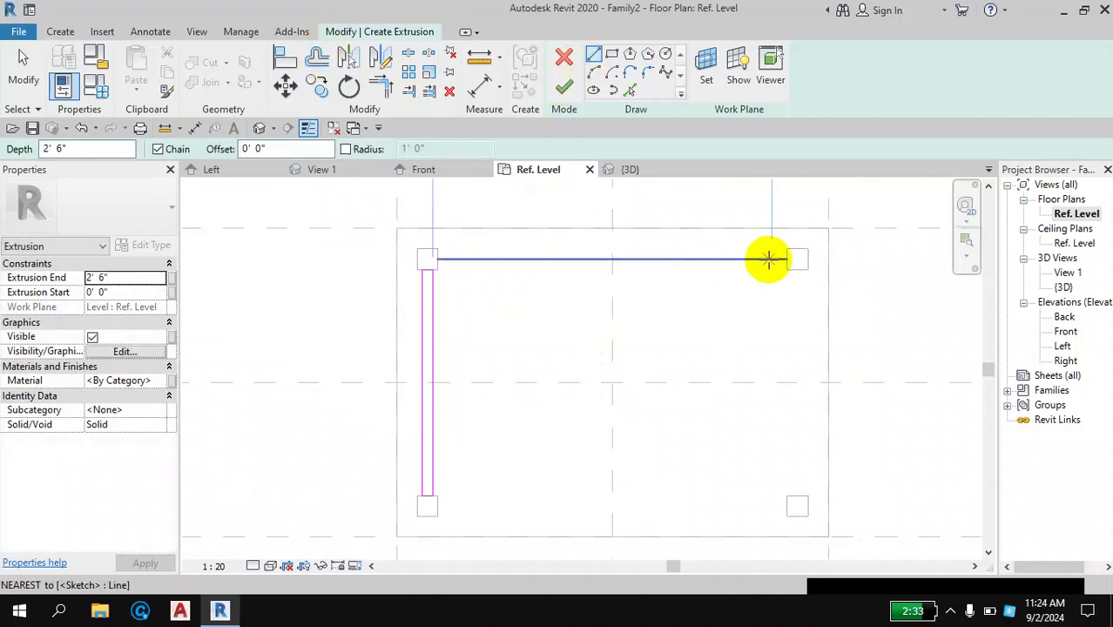
click(317, 56)
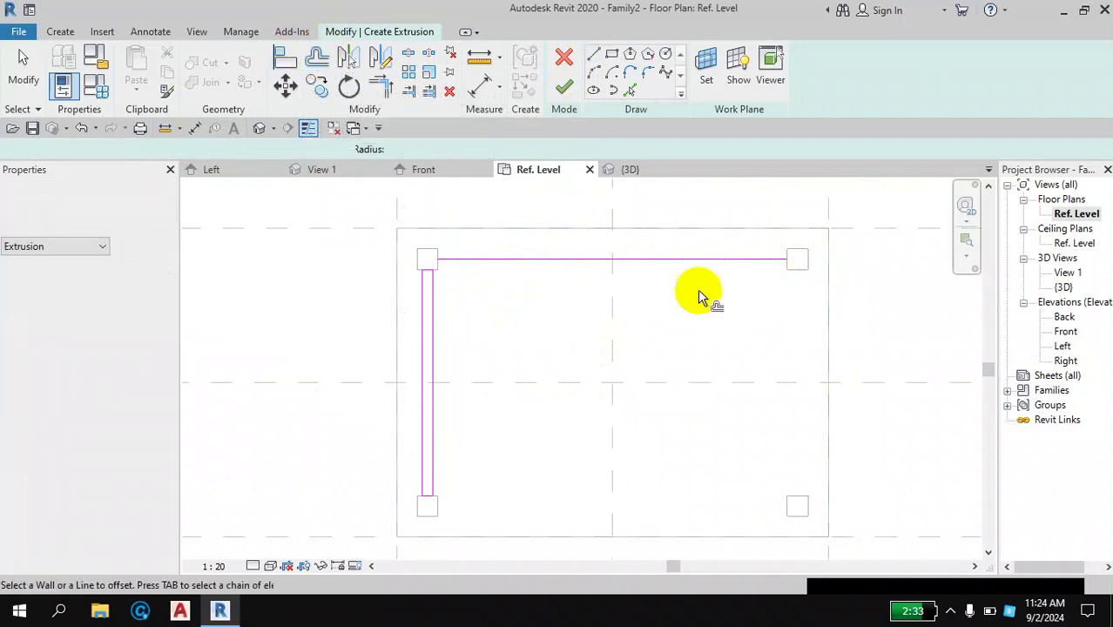
click(643, 266)
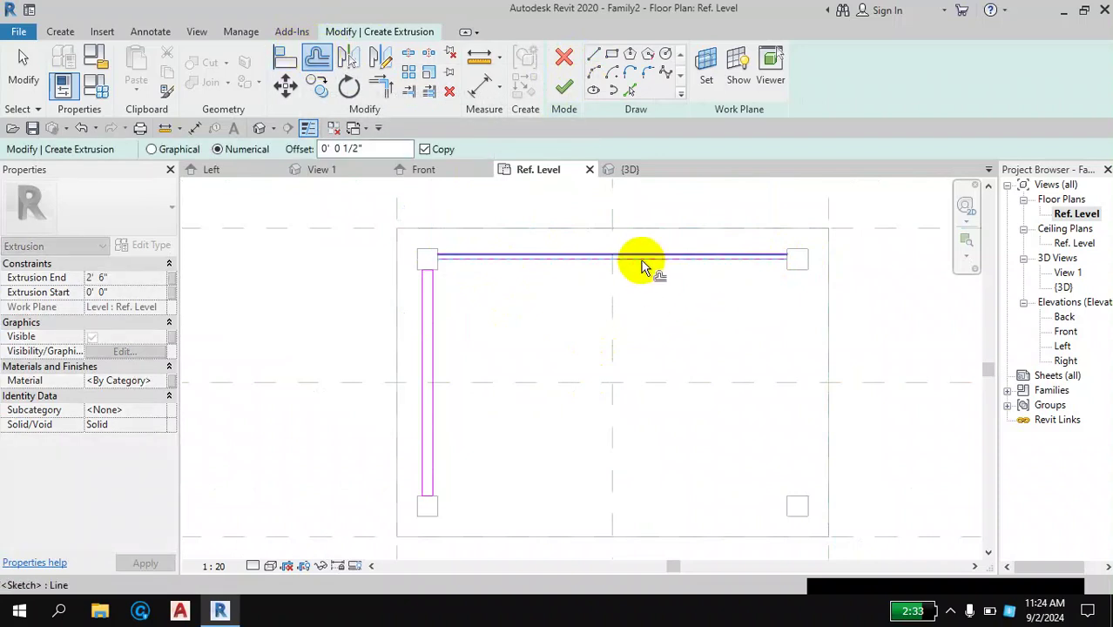
click(24, 70)
scroll(670, 270, up, 1)
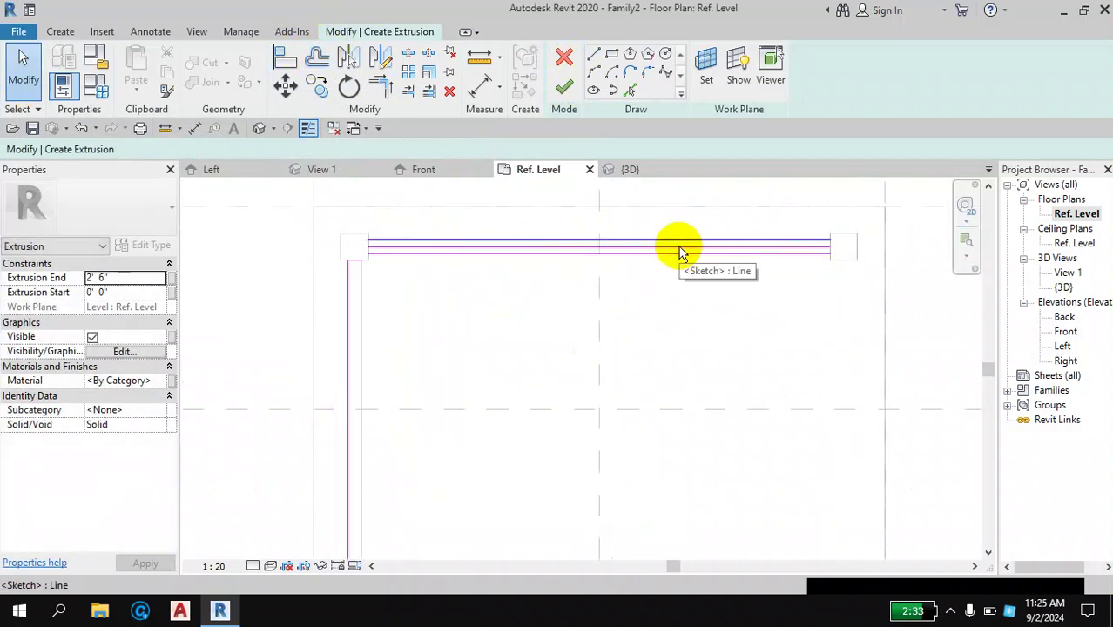
scroll(670, 253, up, 1)
click(667, 250)
key(Delete)
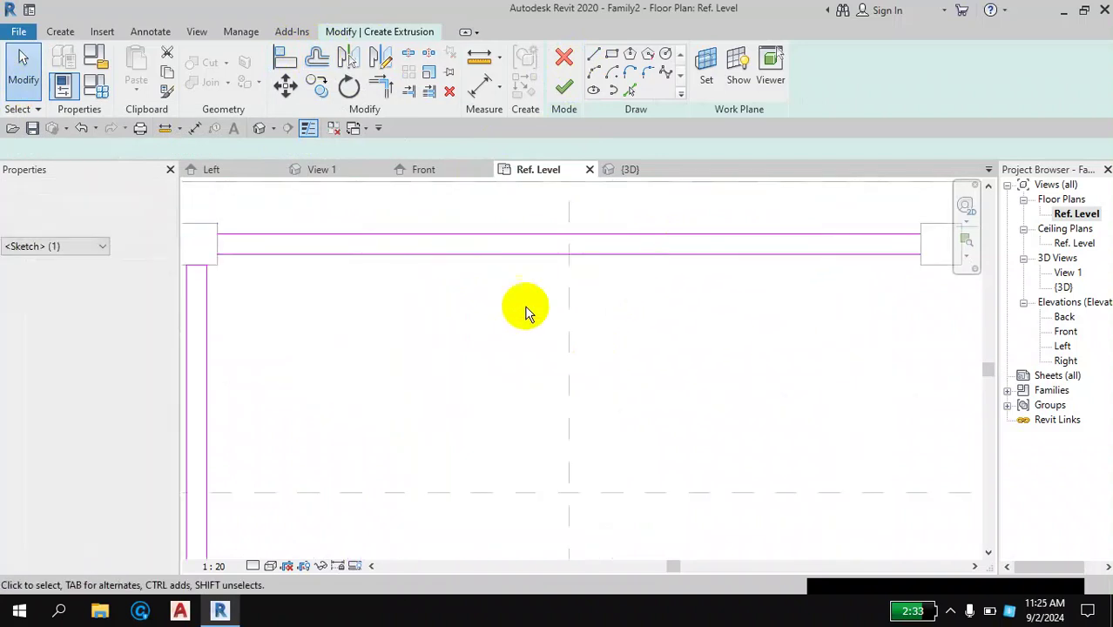
Step: Close the top-left corner of the strips with a short sketch line
click(596, 58)
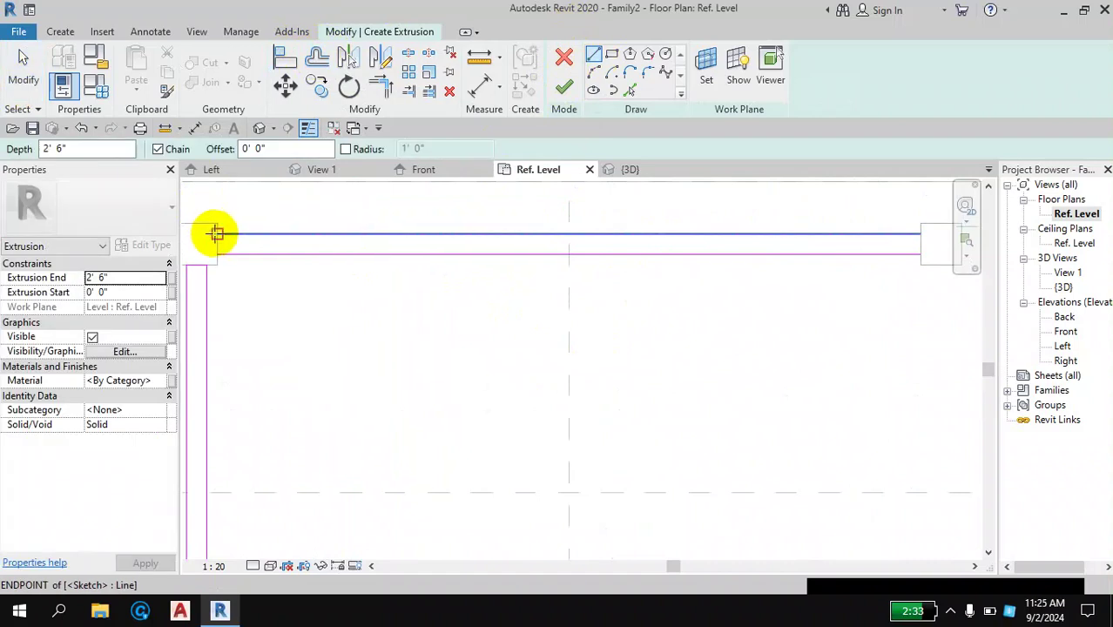
click(218, 233)
click(218, 254)
scroll(218, 298, down, 2)
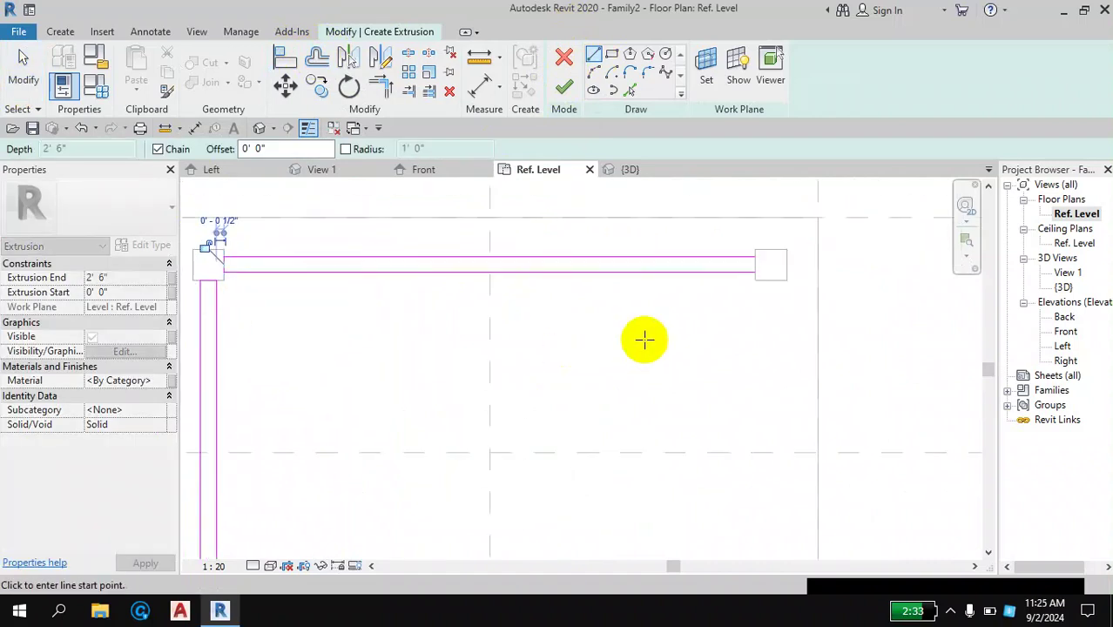
click(754, 258)
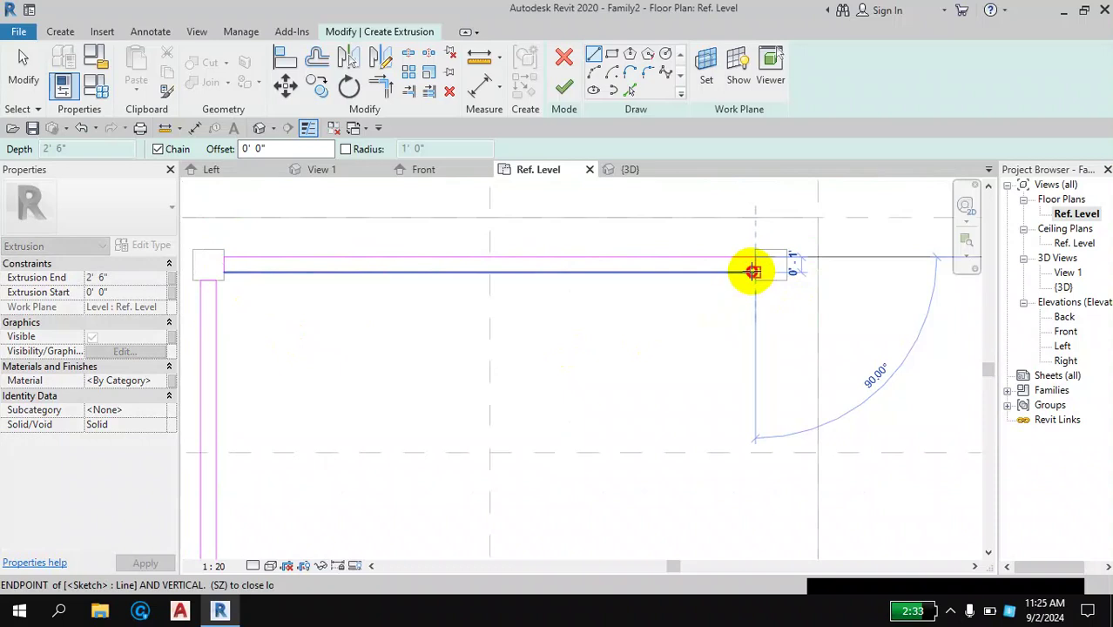
key(Escape)
scroll(641, 326, down, 2)
click(24, 57)
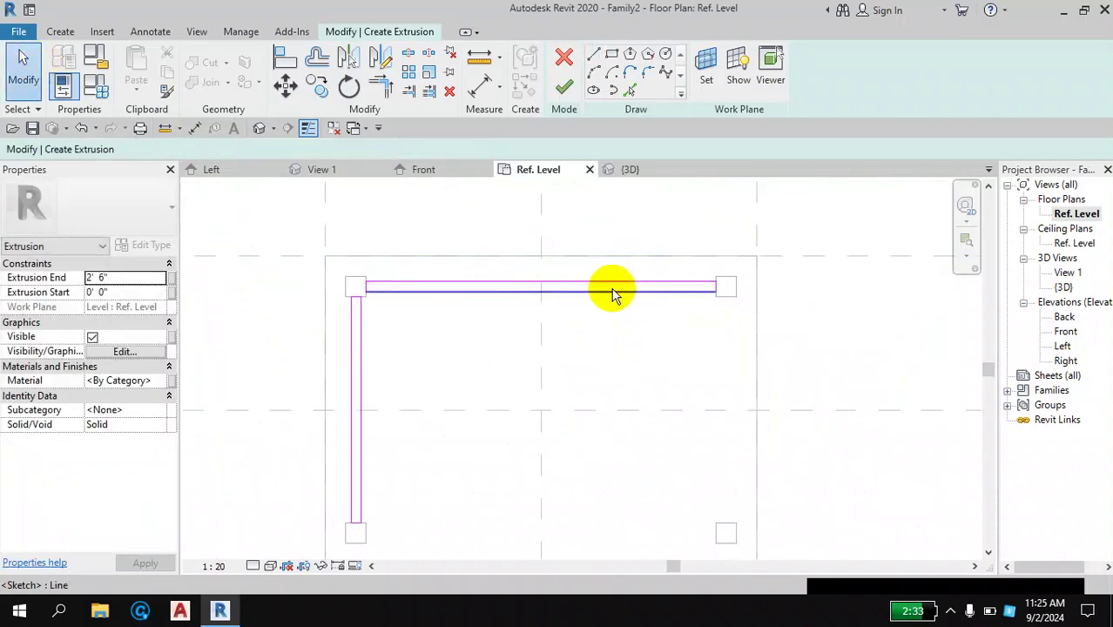
scroll(328, 373, up, 1)
scroll(433, 317, down, 1)
scroll(526, 363, up, 1)
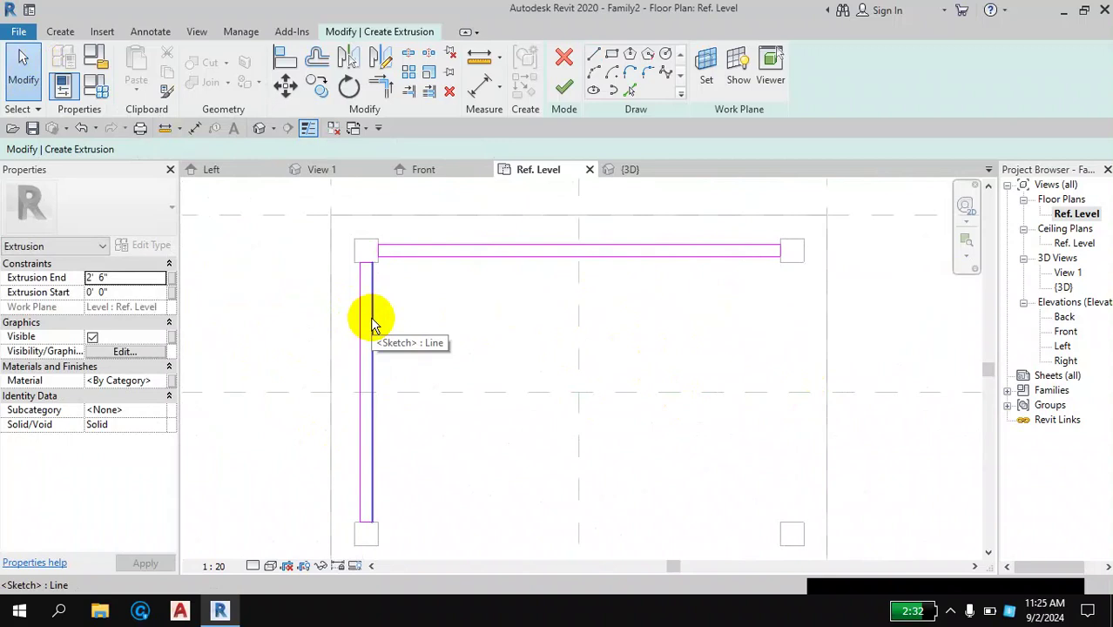
Step: Mirror the left strip to the right side about the centre reference plane
key(Tab)
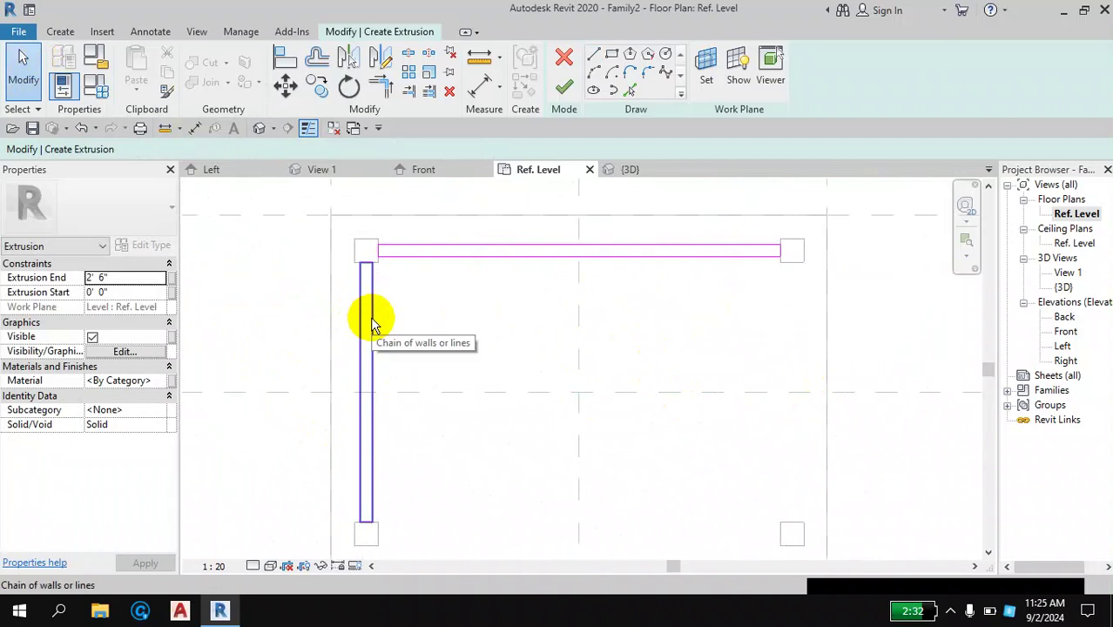
click(373, 325)
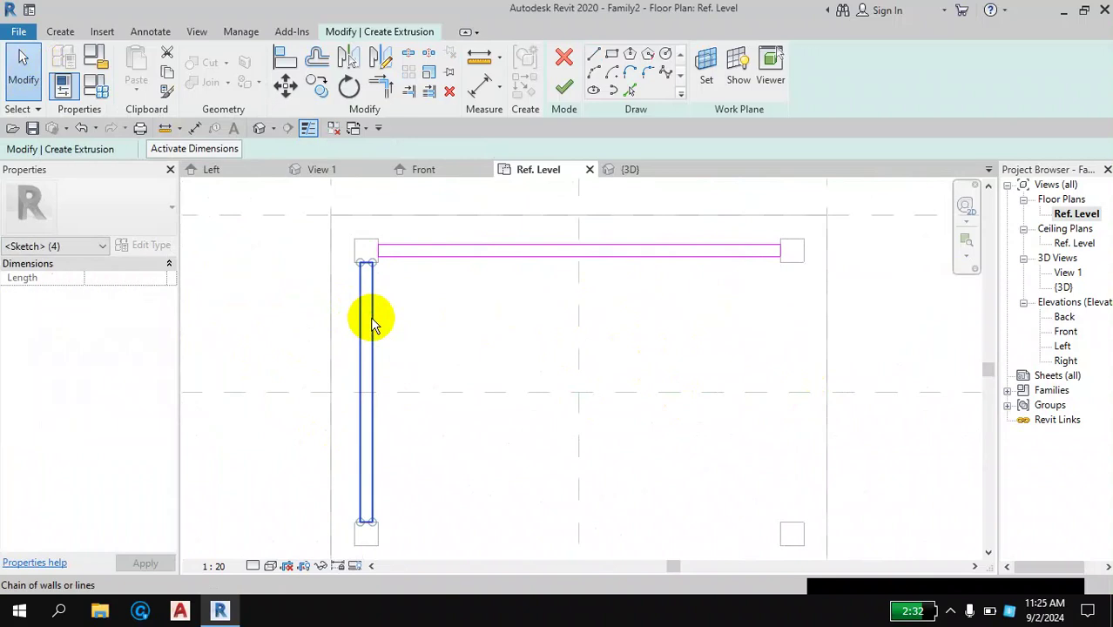
click(379, 58)
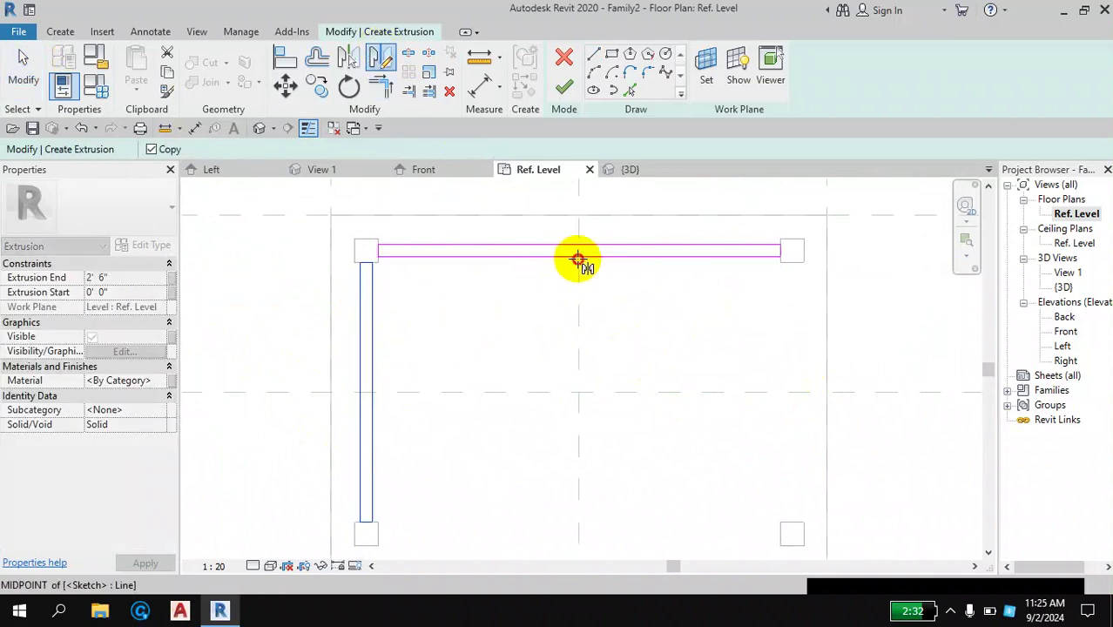
click(579, 297)
click(658, 291)
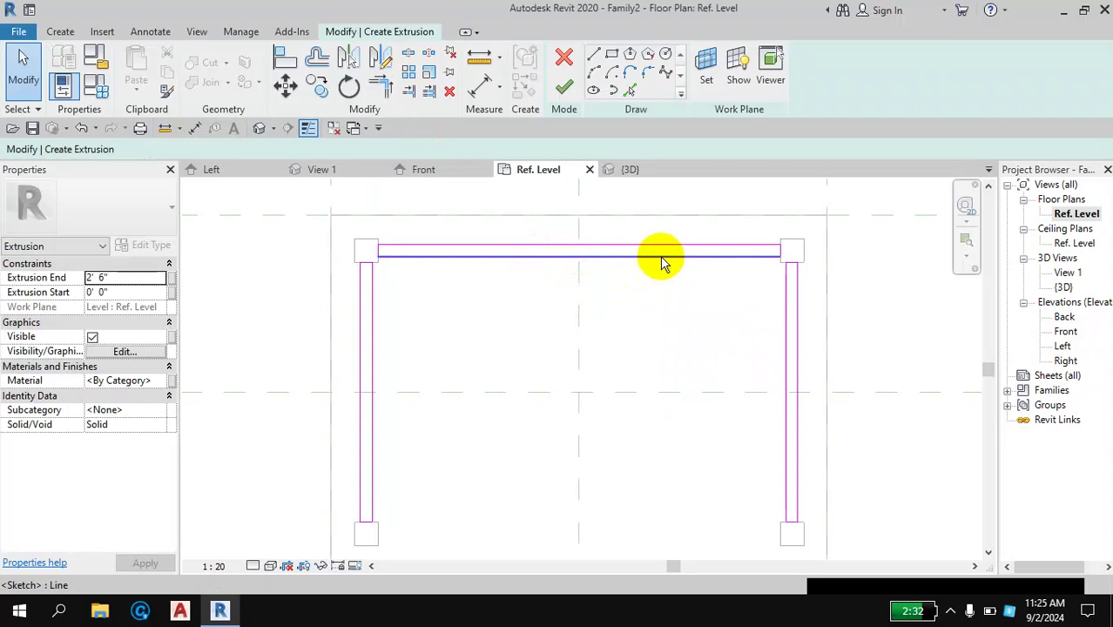
Step: Mirror the top strip about a drawn centre axis to create the bottom strip
key(Tab)
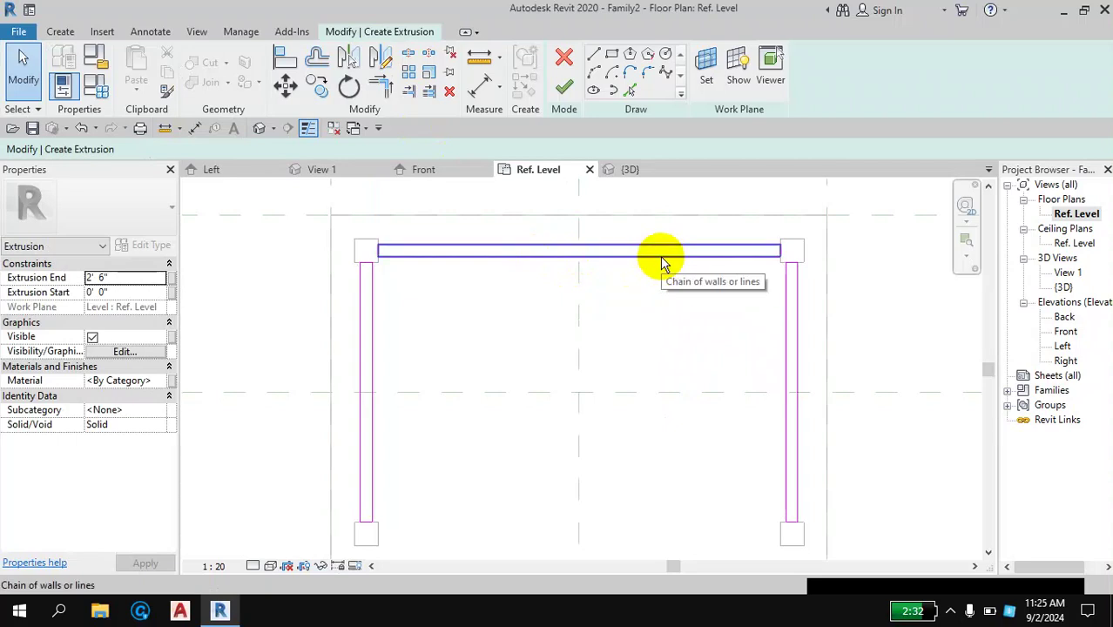
click(662, 261)
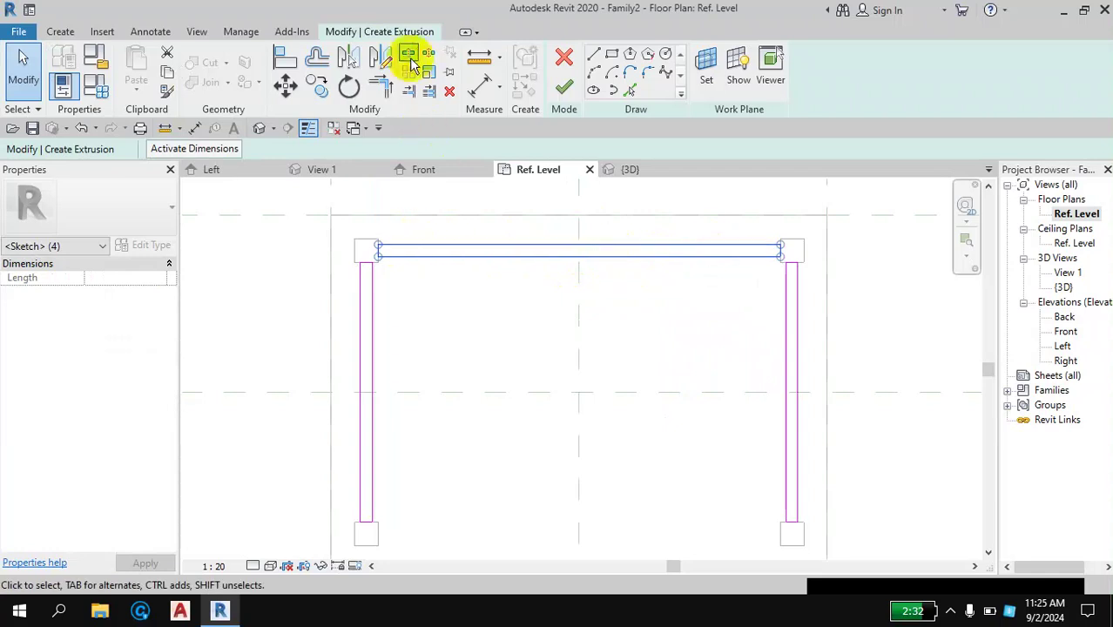
click(380, 56)
scroll(644, 287, down, 2)
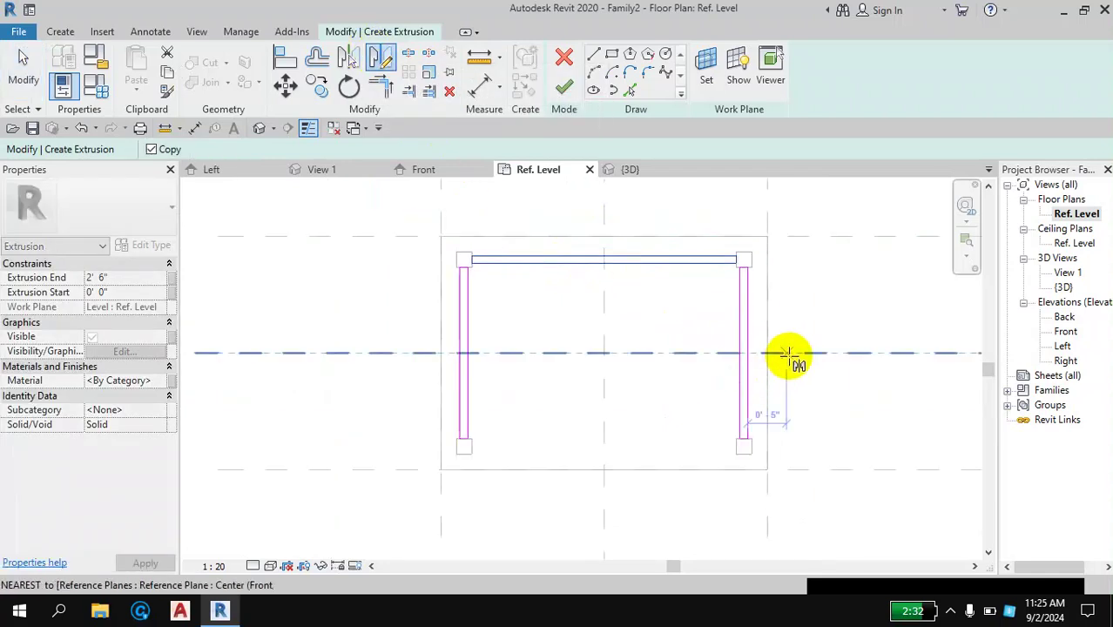
click(786, 353)
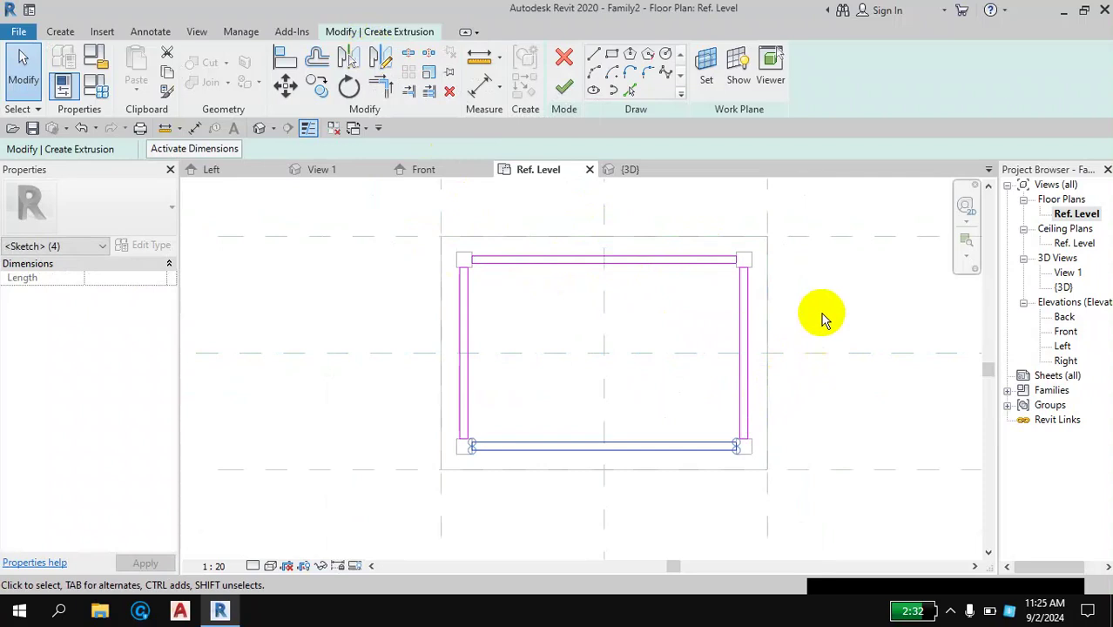
click(799, 338)
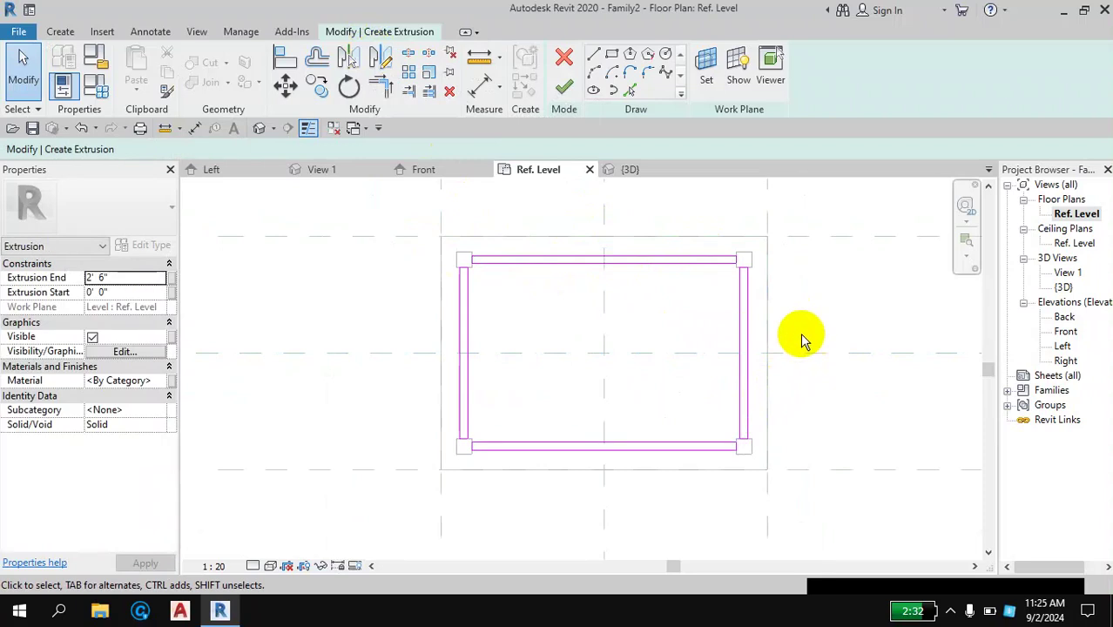
Step: In the Left elevation, set the rail's Extrusion Start to 0' 6" and Extrusion End to 0' 7"
double_click(1064, 319)
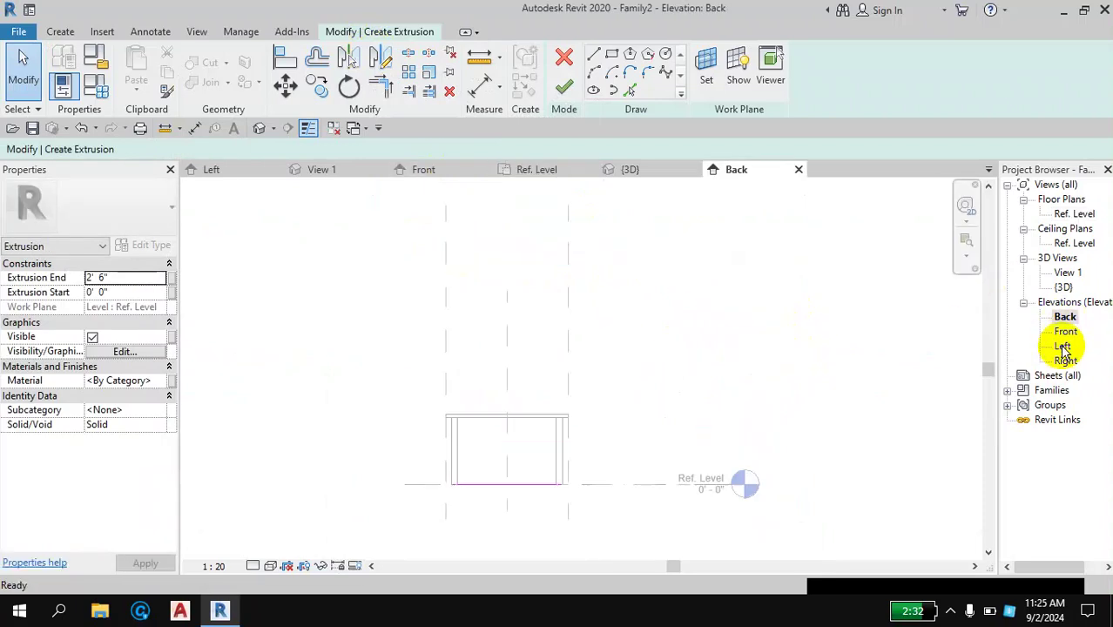
double_click(1063, 346)
scroll(720, 478, up, 3)
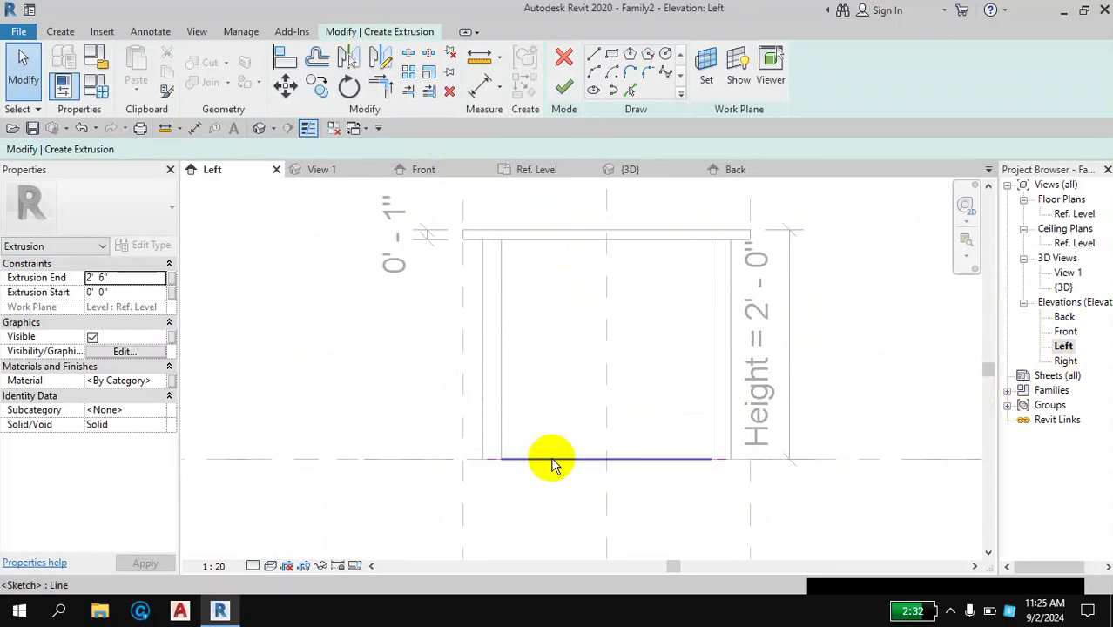
mouse_move(864, 460)
middle_down()
mouse_move(807, 472)
mouse_move(442, 470)
mouse_move(719, 471)
middle_up()
middle_drag(331, 459, 471, 459)
middle_drag(267, 457, 621, 454)
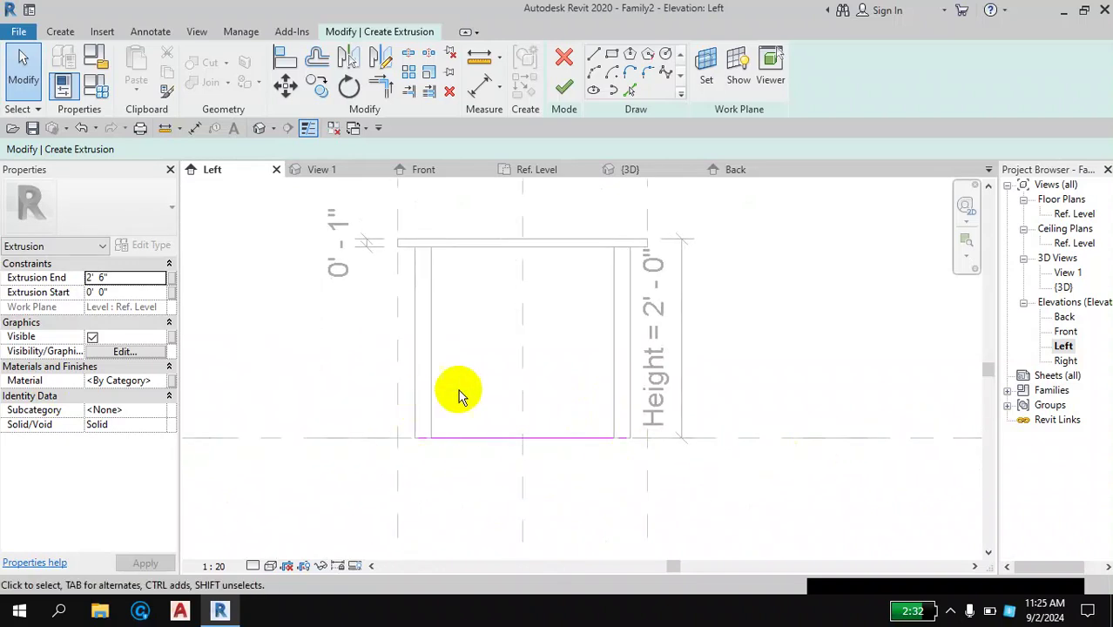
middle_drag(461, 396, 540, 377)
click(102, 292)
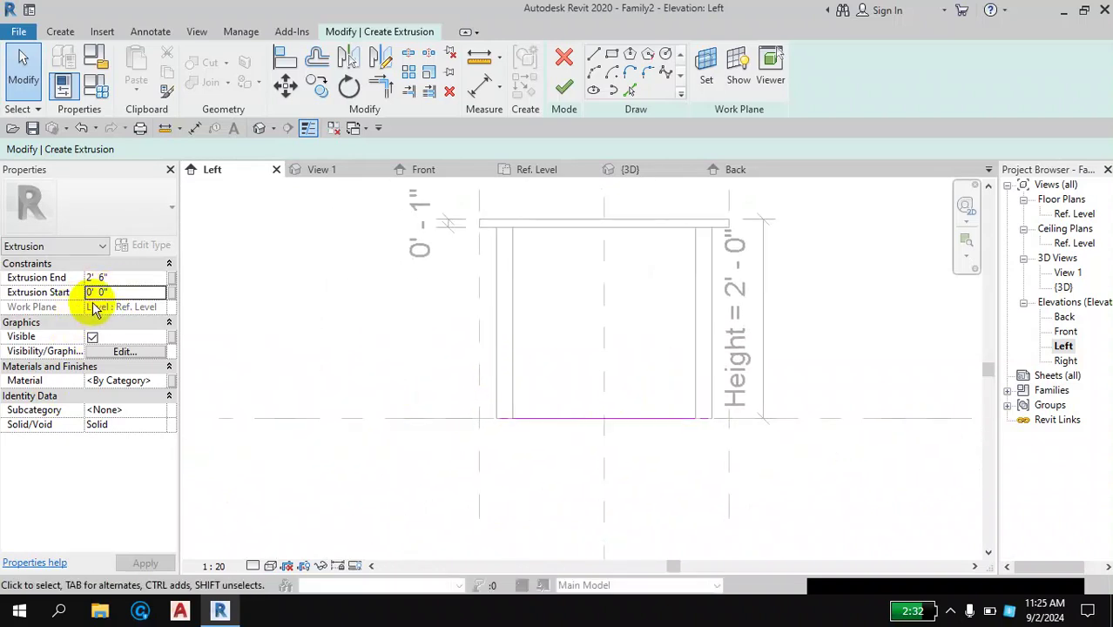
drag(112, 292, 42, 292)
text(6)
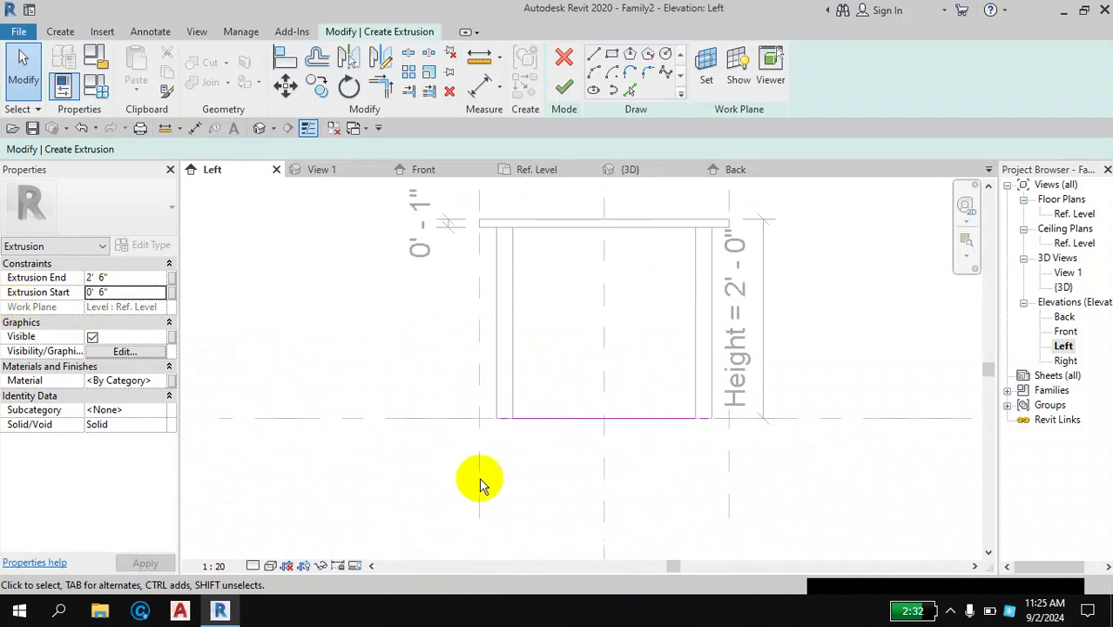
click(112, 278)
drag(113, 278, 31, 296)
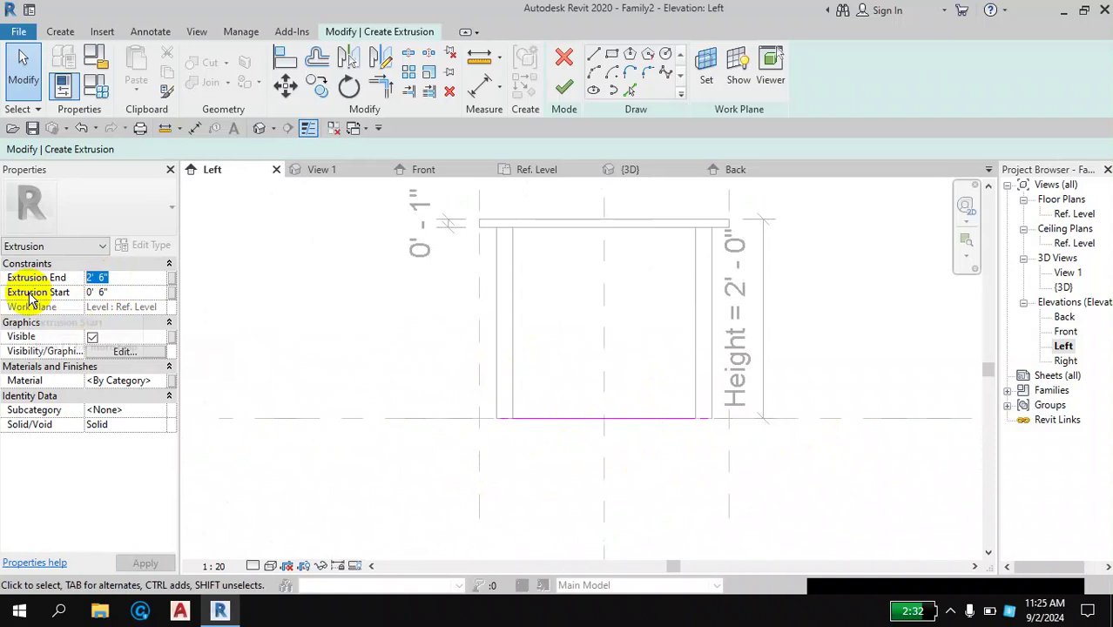
text(7)
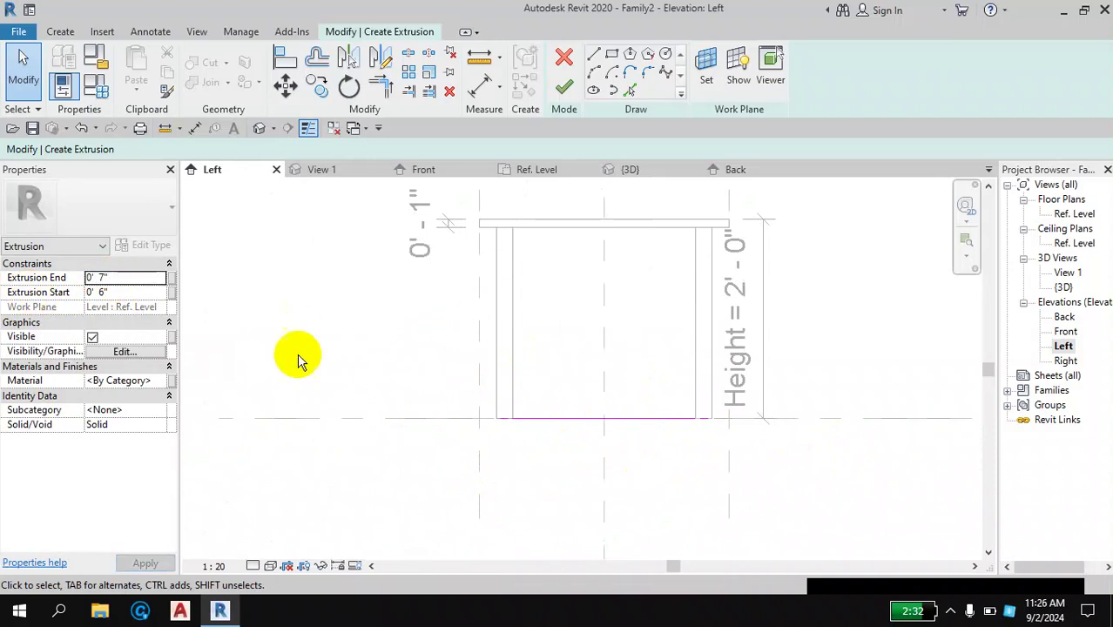
Step: Finish the rail extrusion sketch and deselect the new rail
click(563, 87)
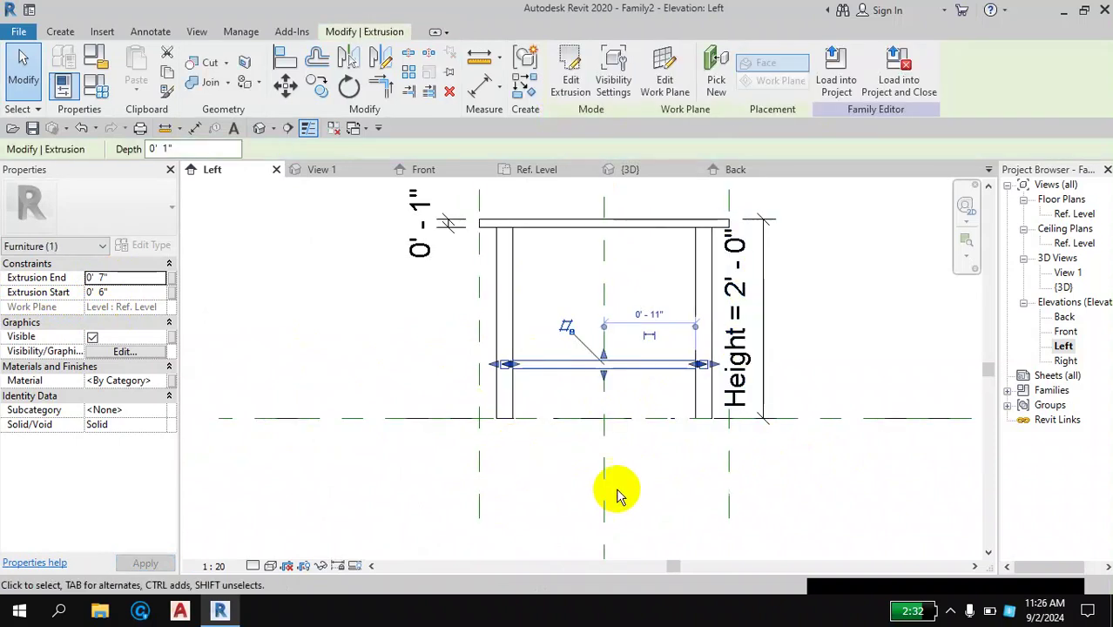
scroll(627, 431, up, 2)
scroll(627, 429, up, 2)
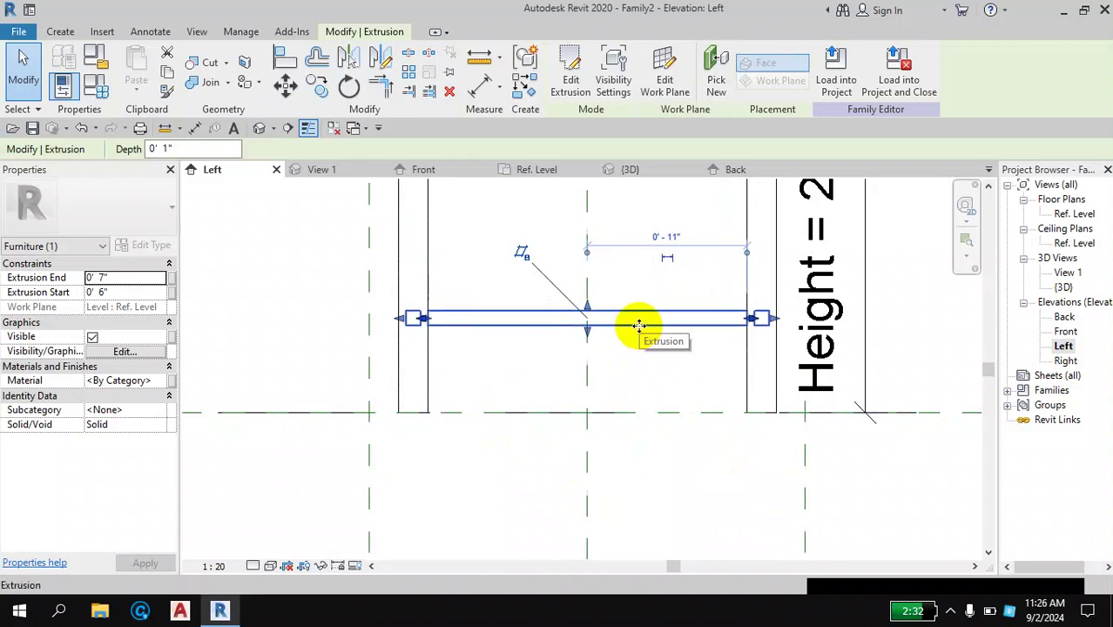
scroll(639, 325, up, 3)
scroll(649, 409, up, 1)
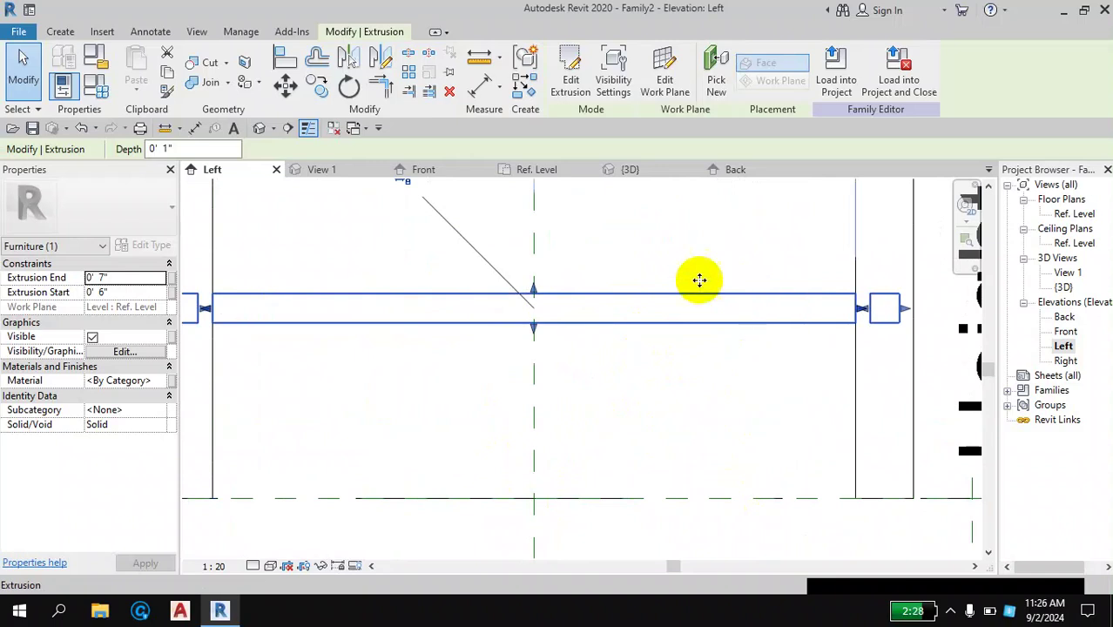
click(373, 230)
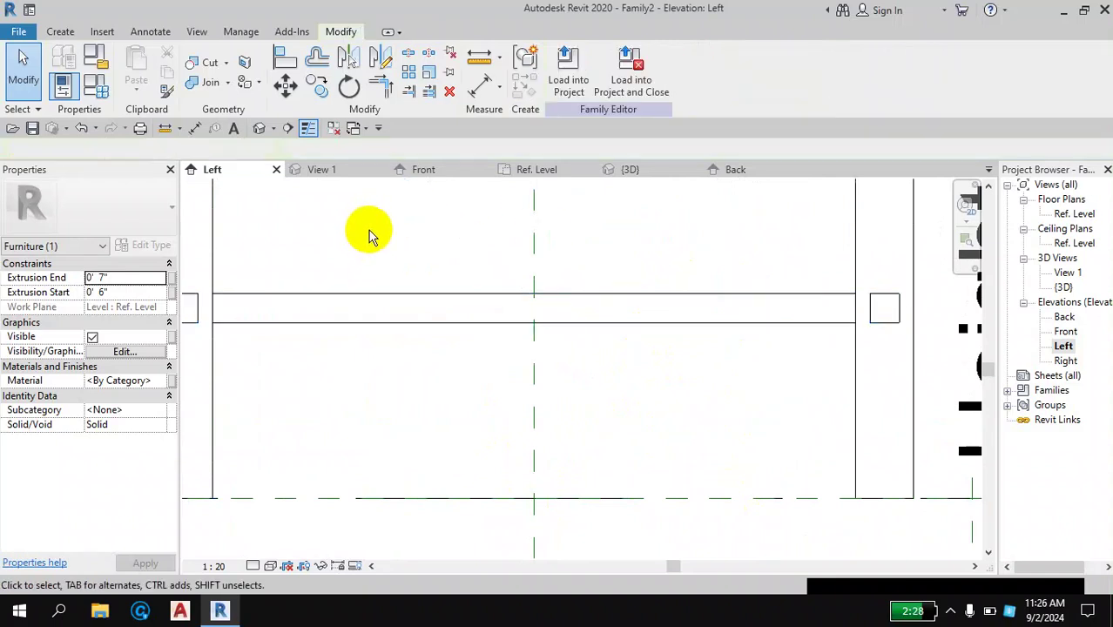
Step: In 3D, flex the table to Length 3' and Width 2' and apply
click(261, 129)
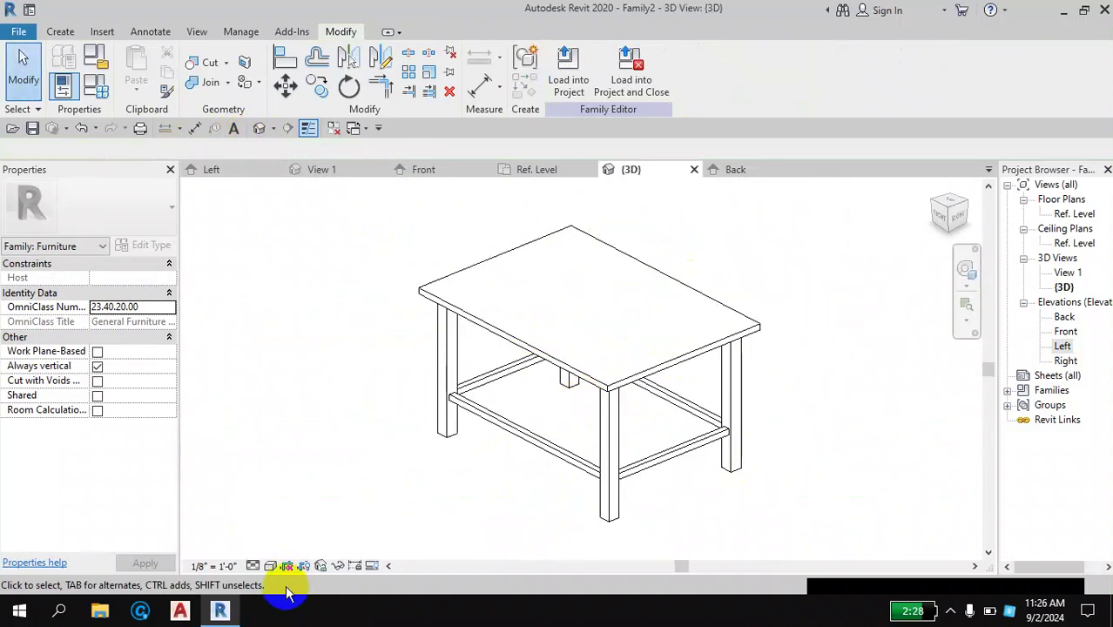
click(97, 90)
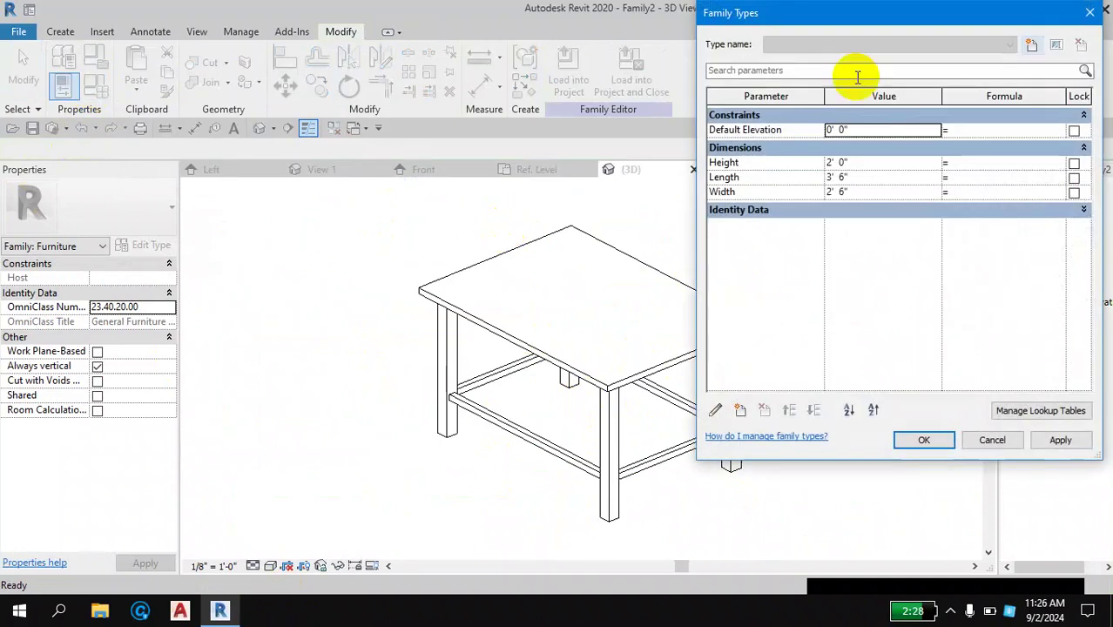
drag(902, 15, 954, 16)
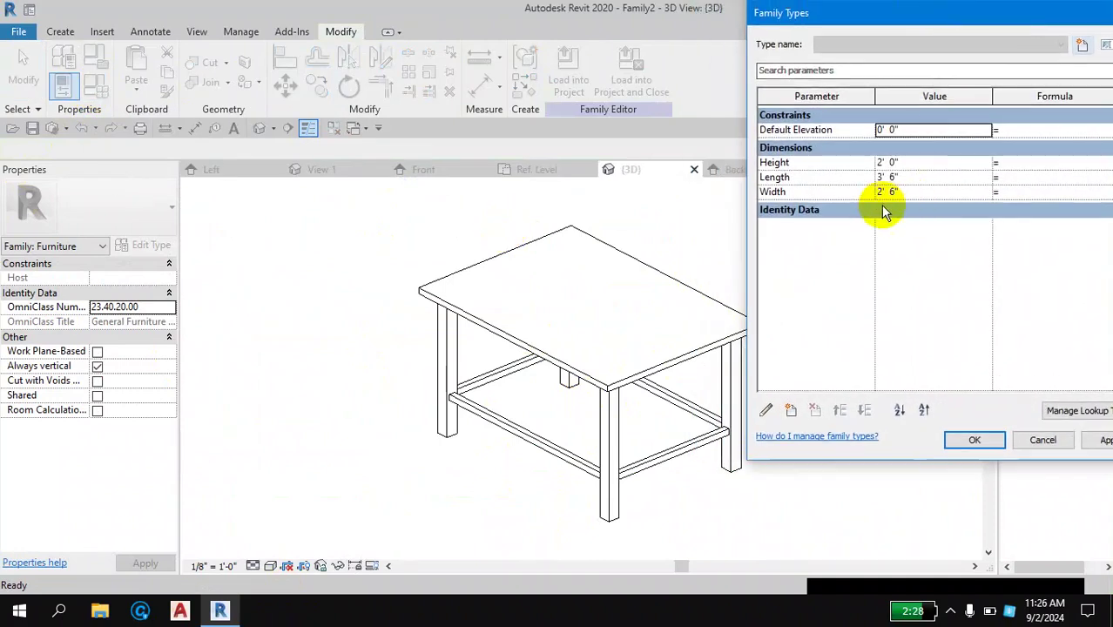
click(895, 178)
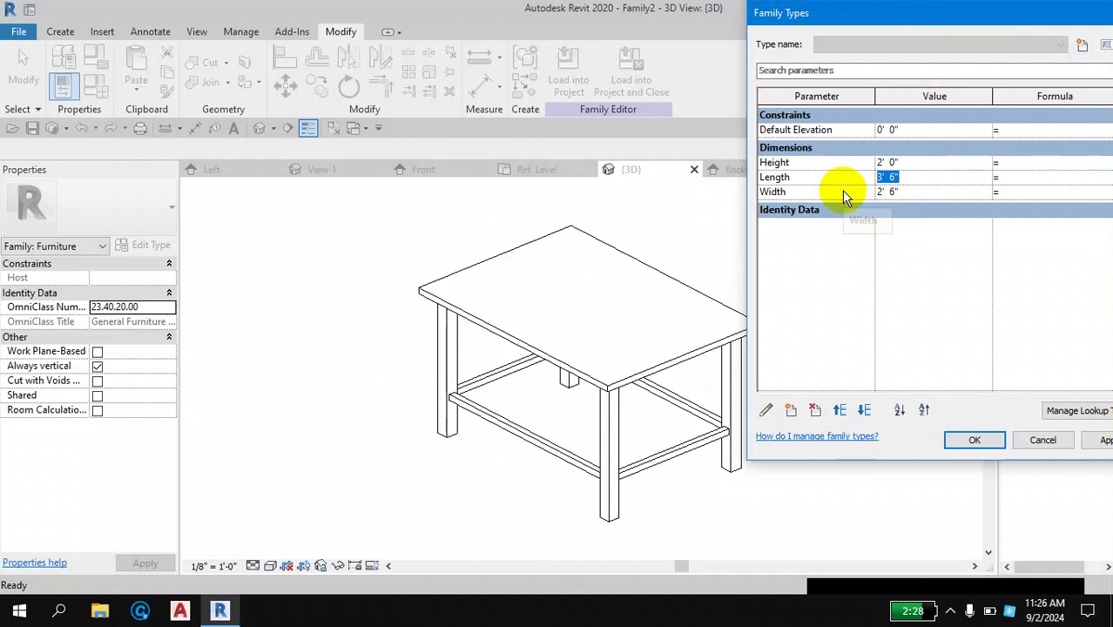
text(3)
click(907, 193)
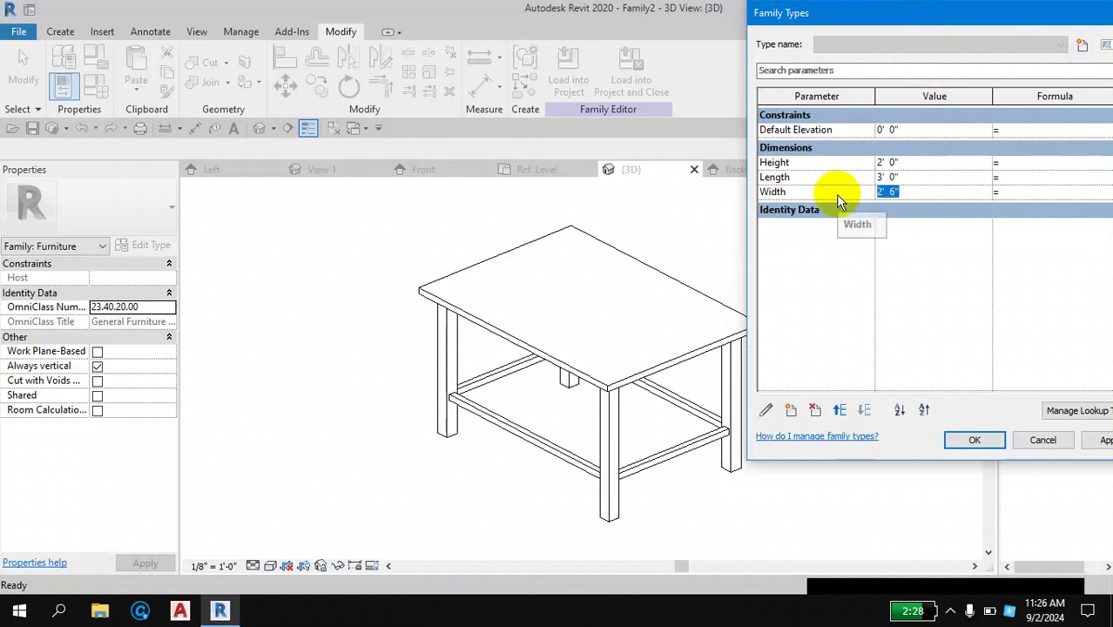
text(2)
click(1102, 442)
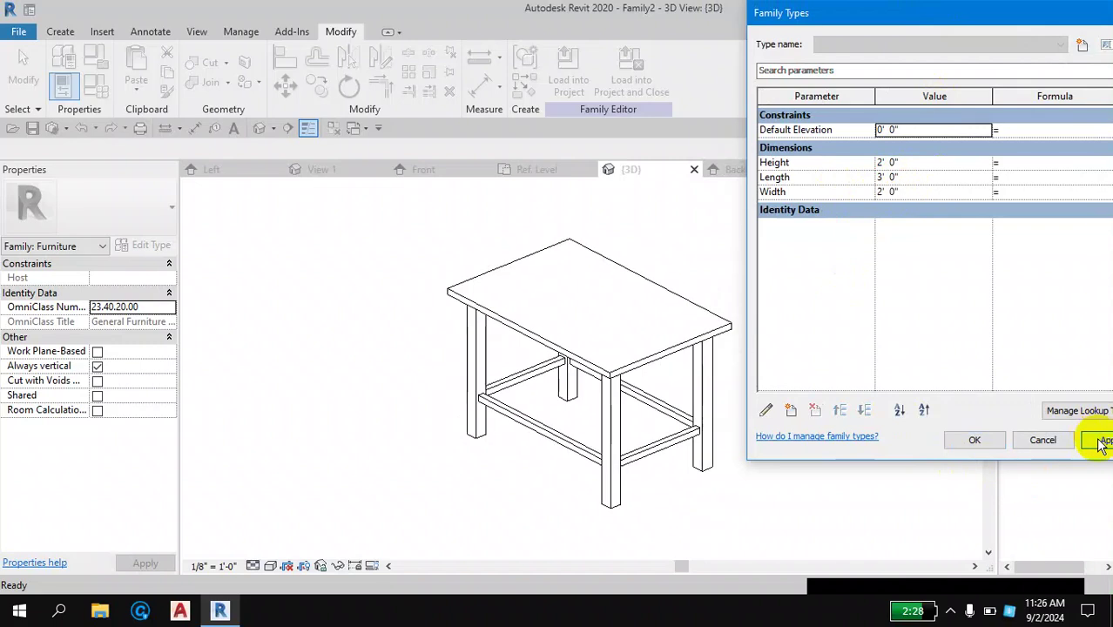
Step: Restore Length 3' 6" and Width 2' 6", apply and close Family Types
click(898, 179)
text(3)
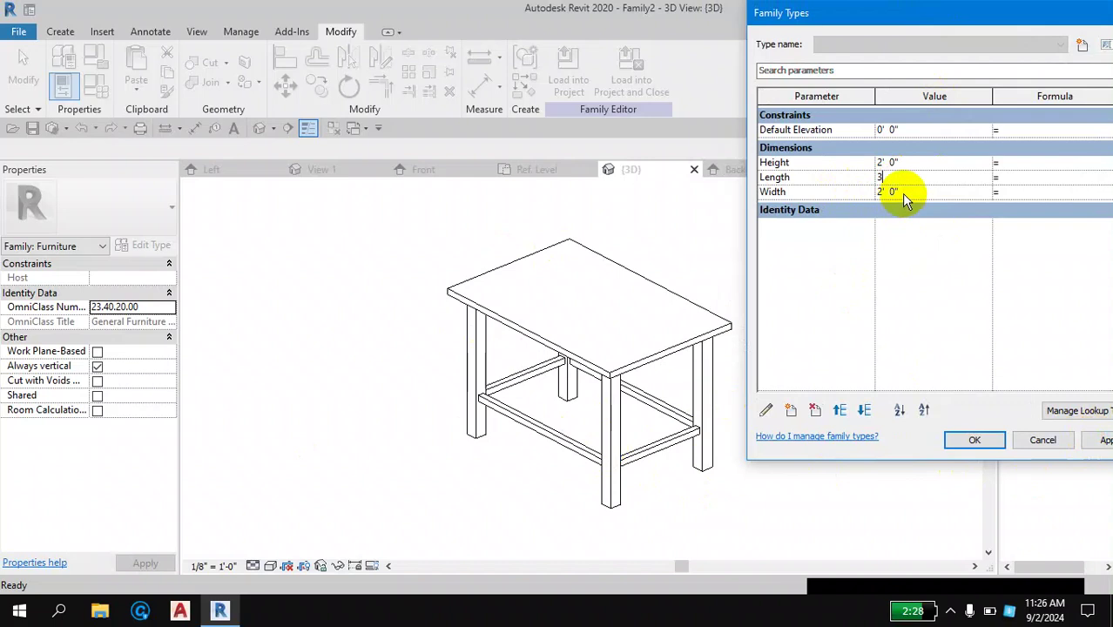
click(868, 177)
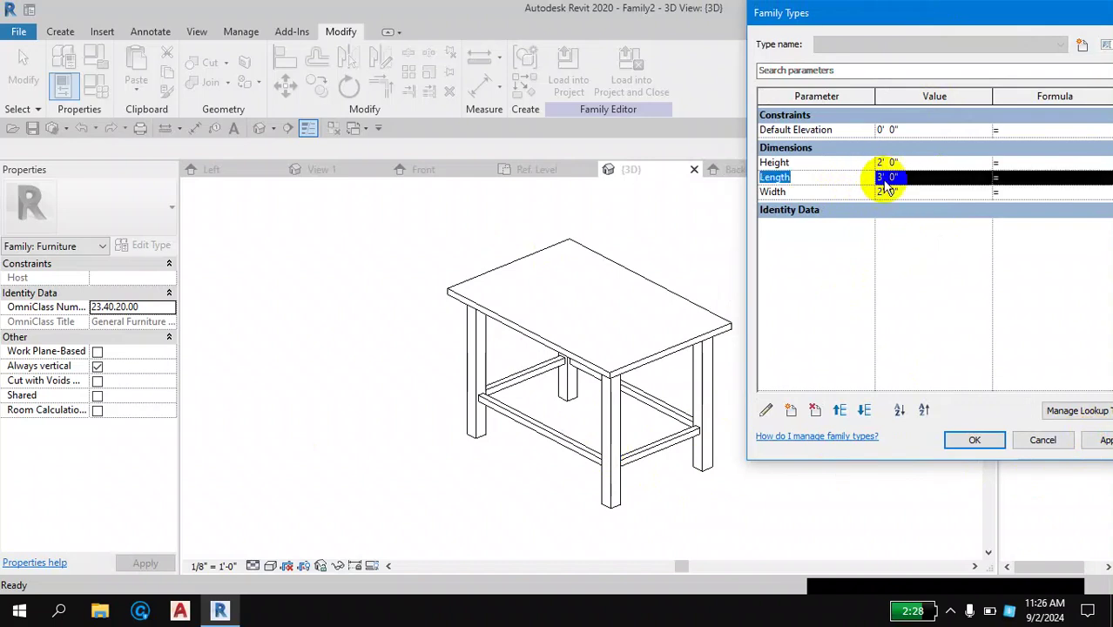
click(884, 193)
click(900, 178)
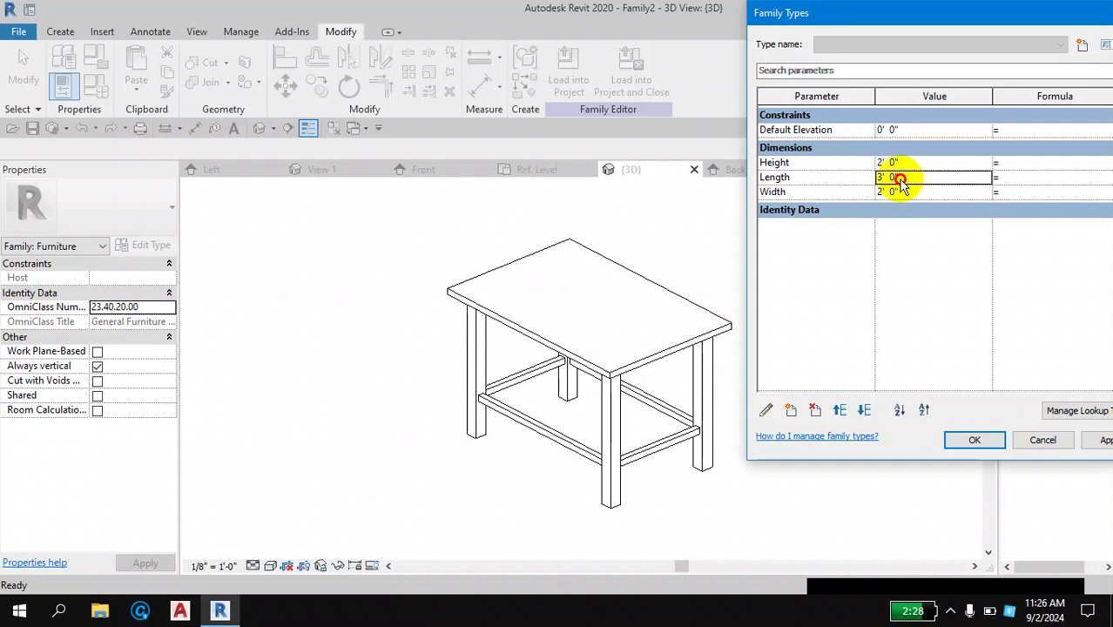
click(882, 178)
drag(898, 177, 857, 185)
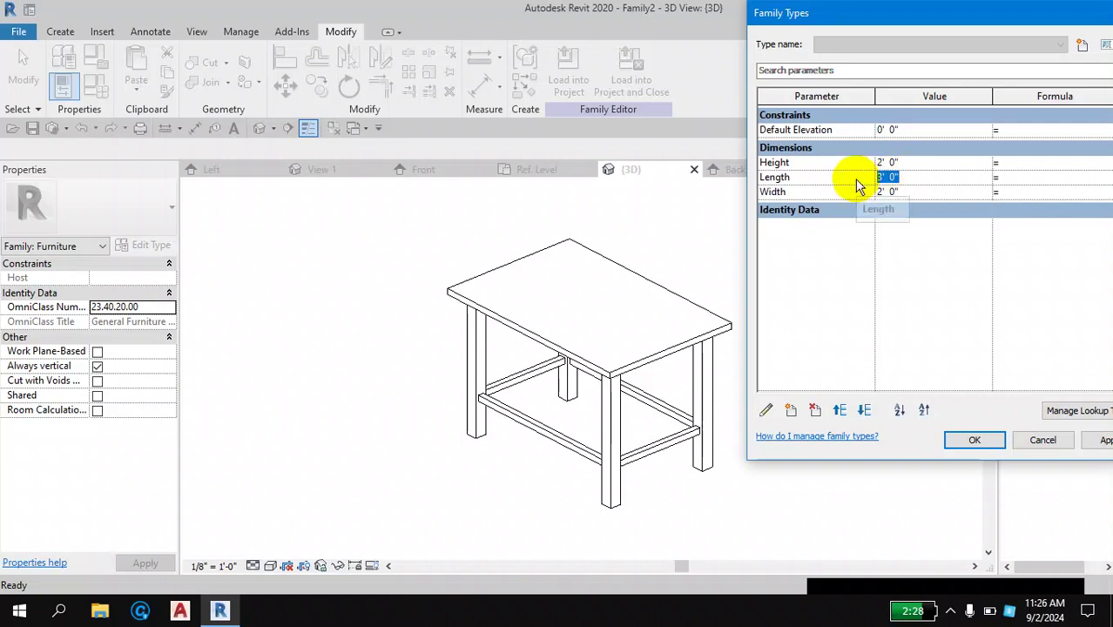
text(3'6)
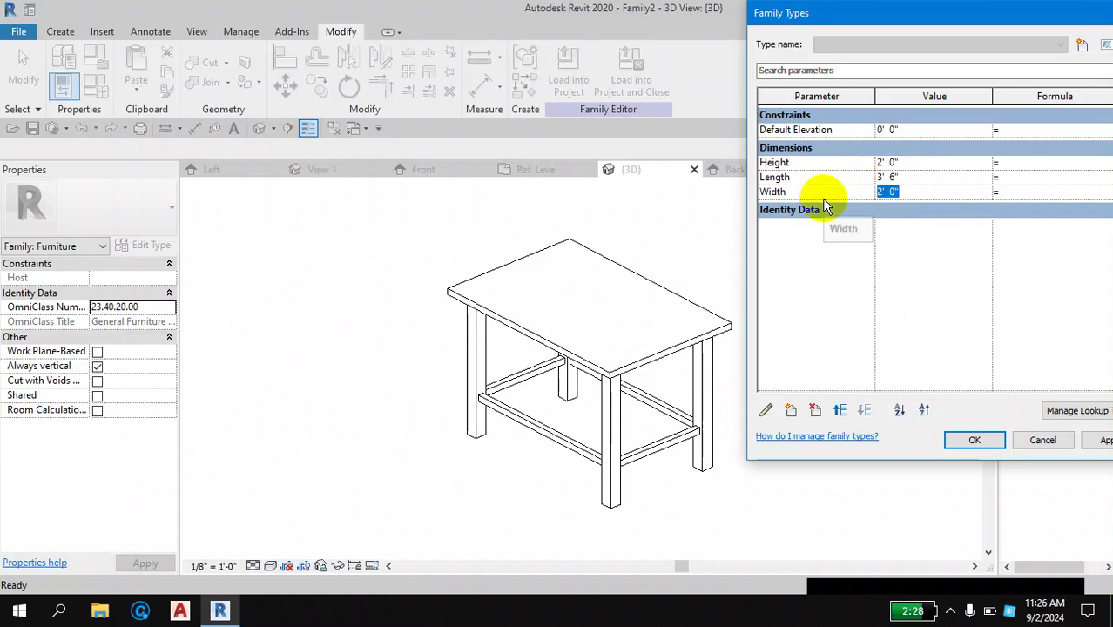
text(2'6)
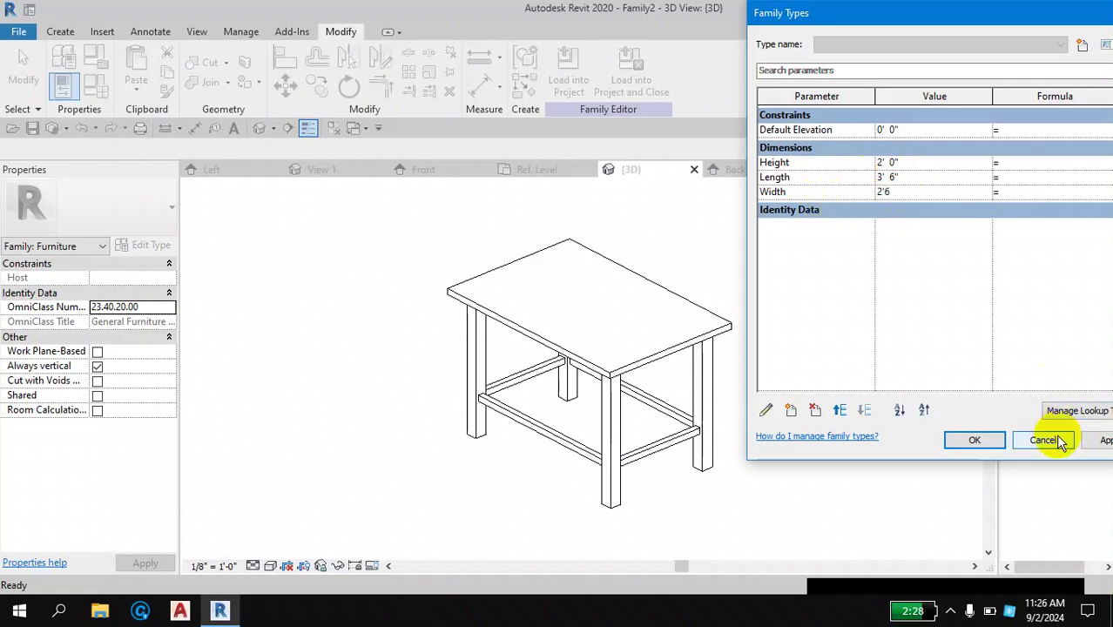
click(1102, 441)
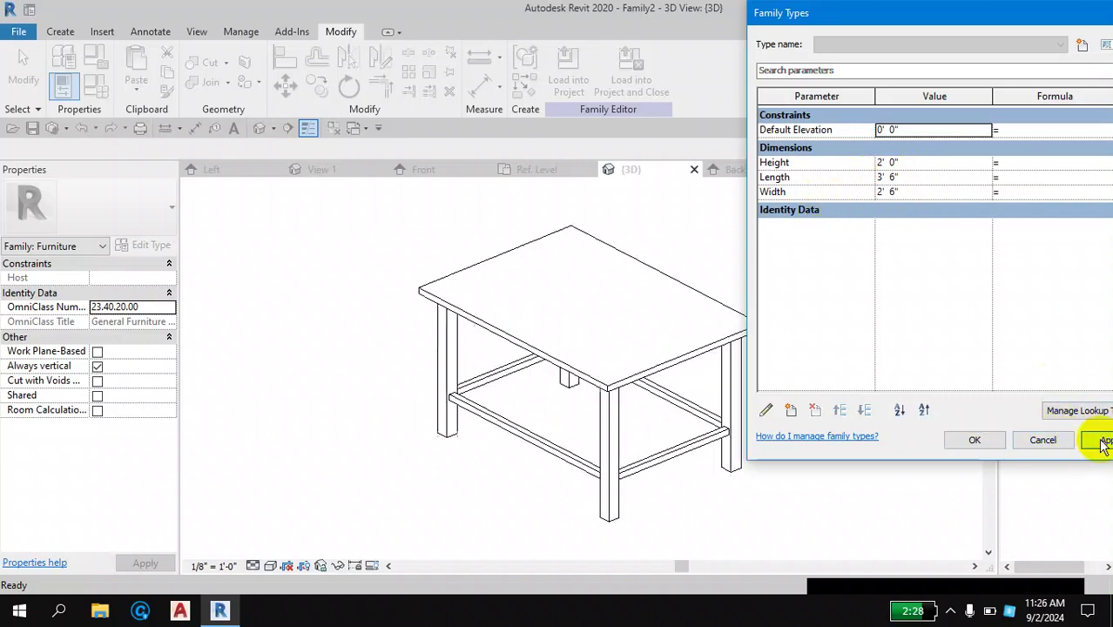
click(968, 441)
Step: Switch the 3D view's visual style from Hidden Line to Shaded
click(270, 566)
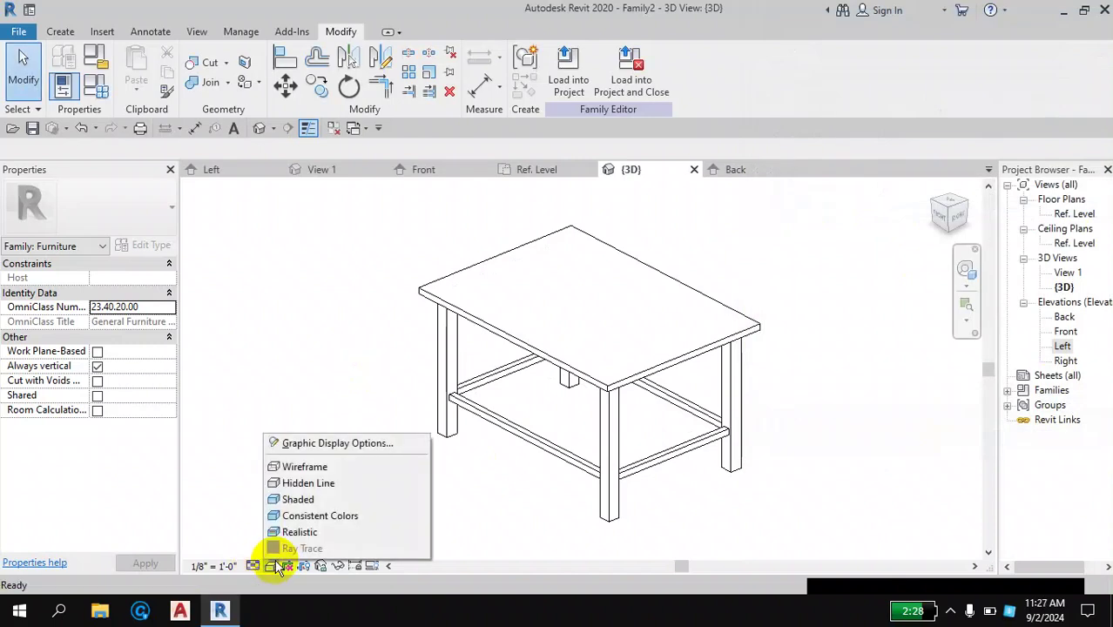
click(311, 502)
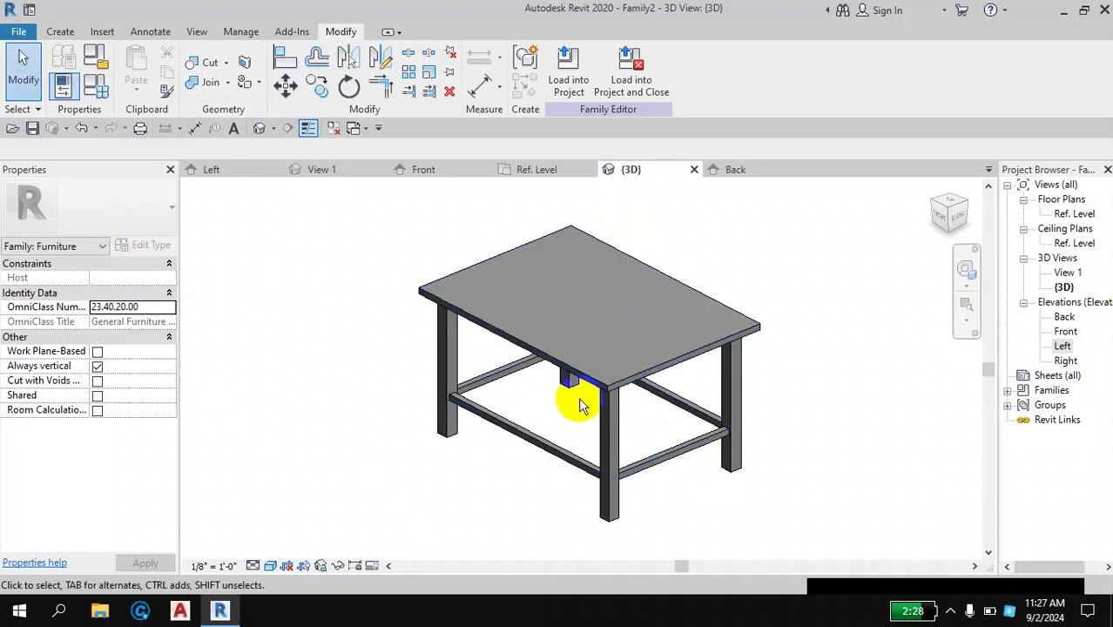
Step: Use Save As > Family to store the family as 'table' in the Desktop folder
click(19, 33)
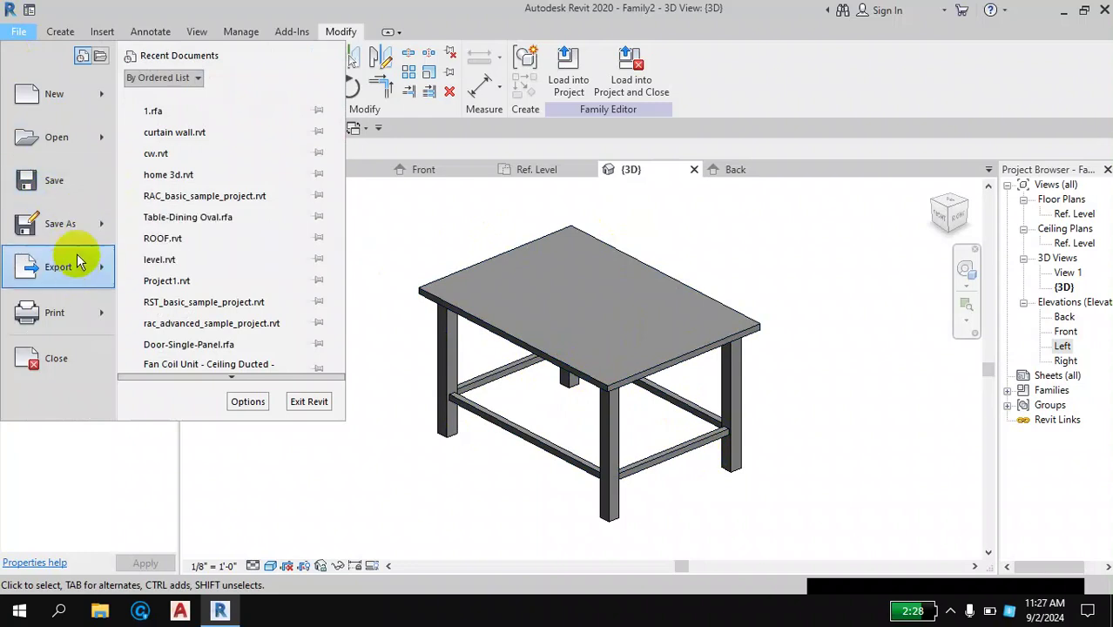
mouse_move(60, 224)
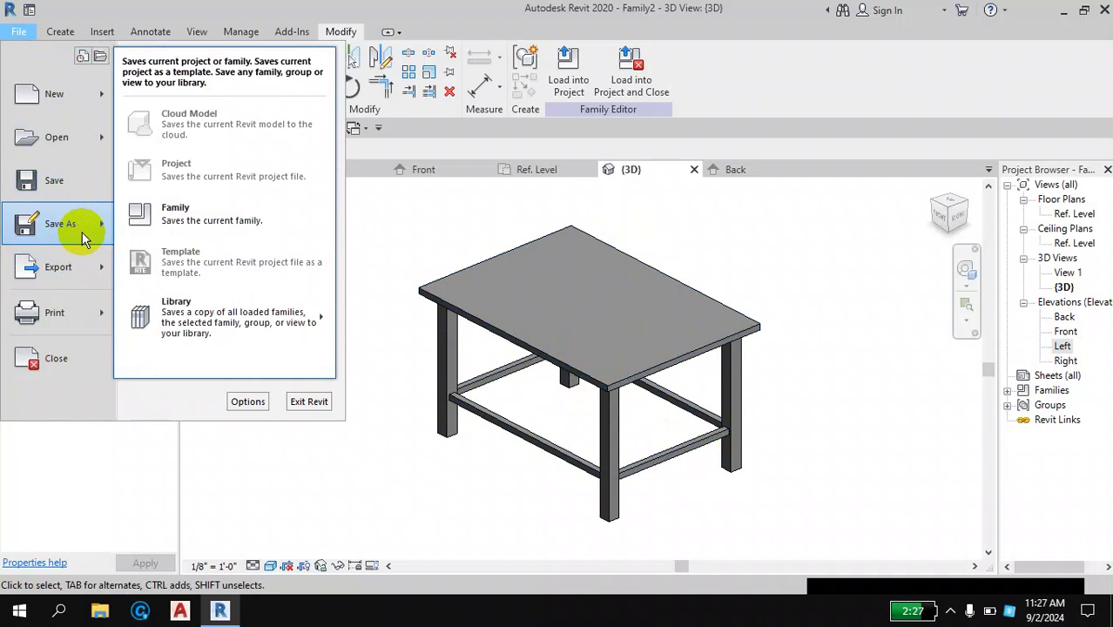
click(171, 216)
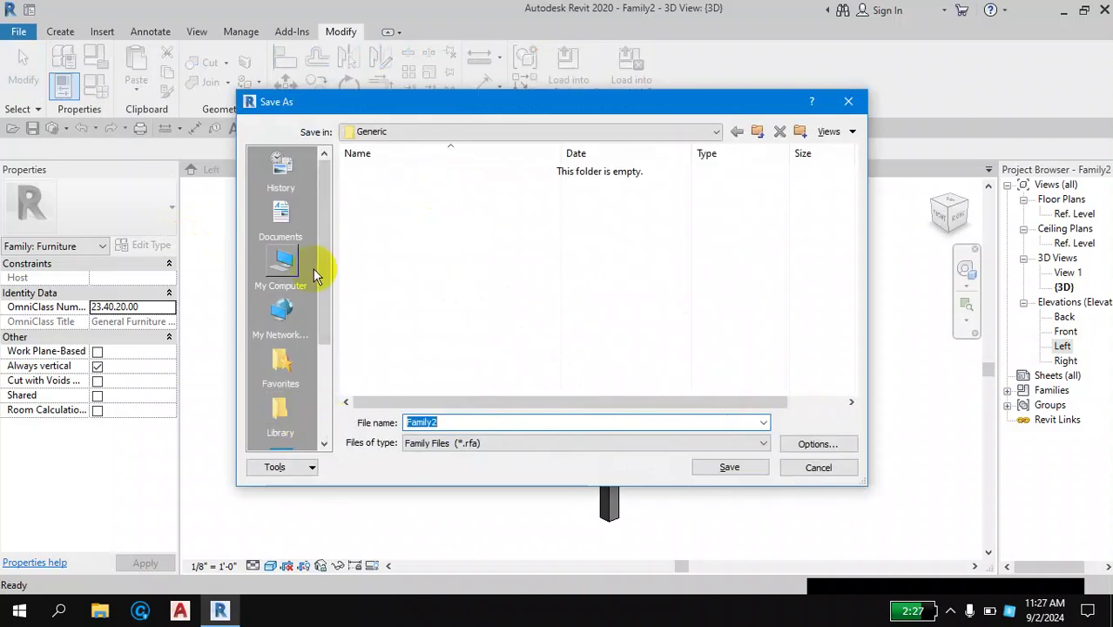
drag(331, 228, 332, 291)
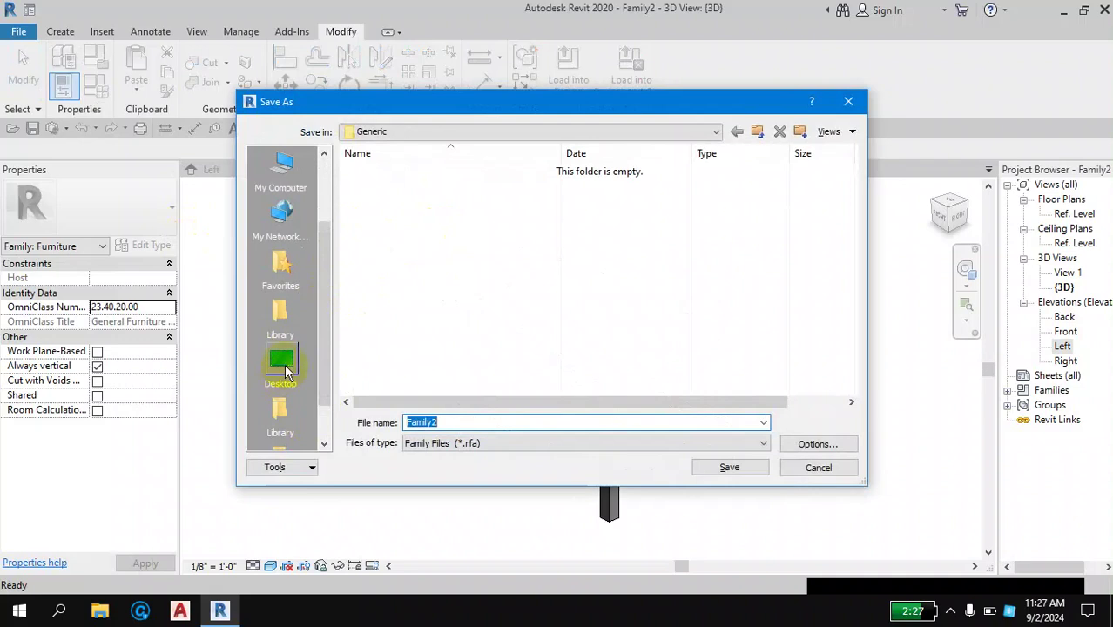
double_click(433, 423)
text(table)
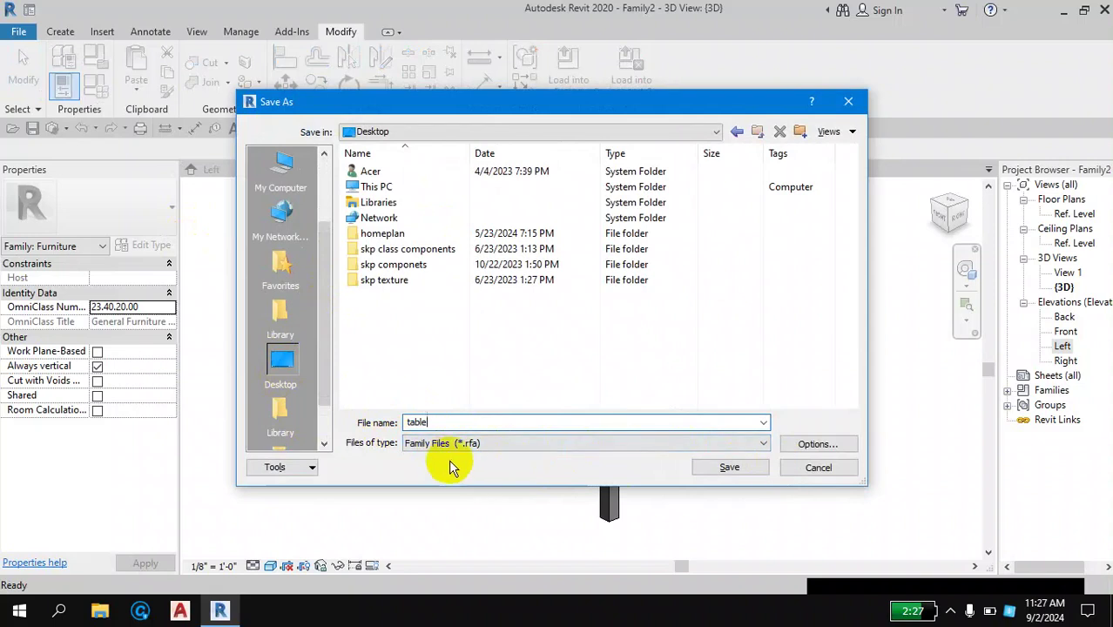
click(730, 470)
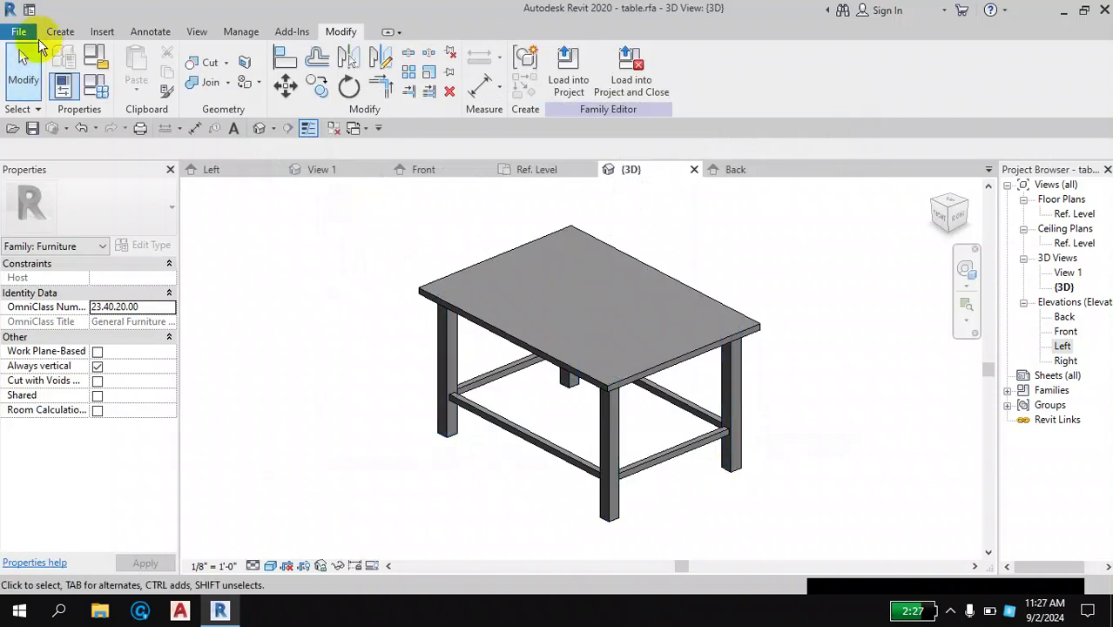
Step: Create a new project from the default(archi) template
click(18, 33)
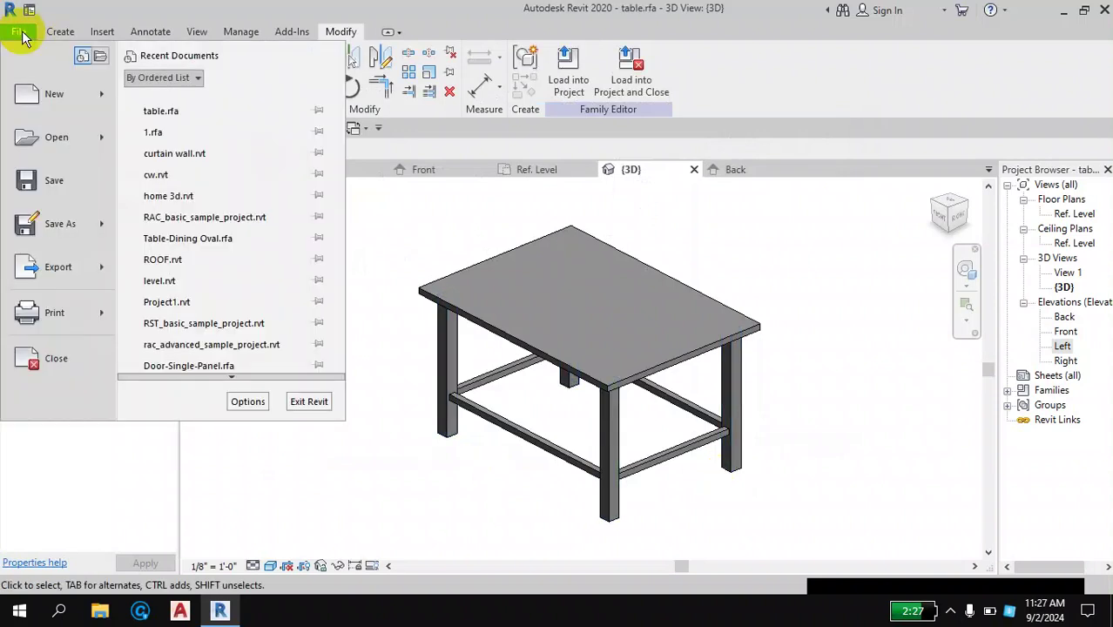
mouse_move(54, 94)
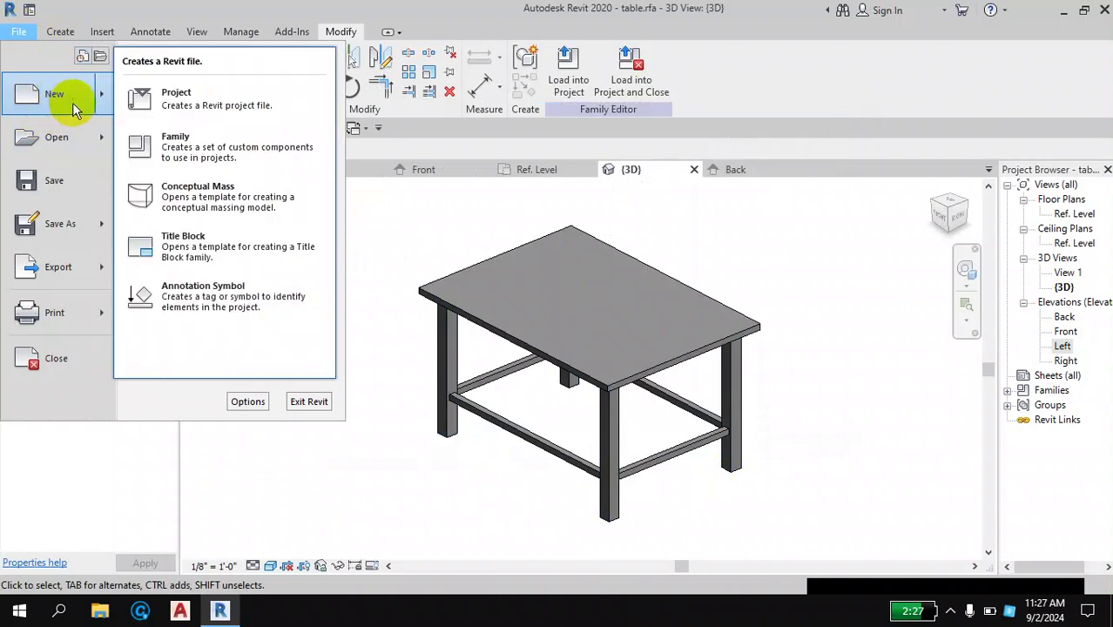
click(174, 96)
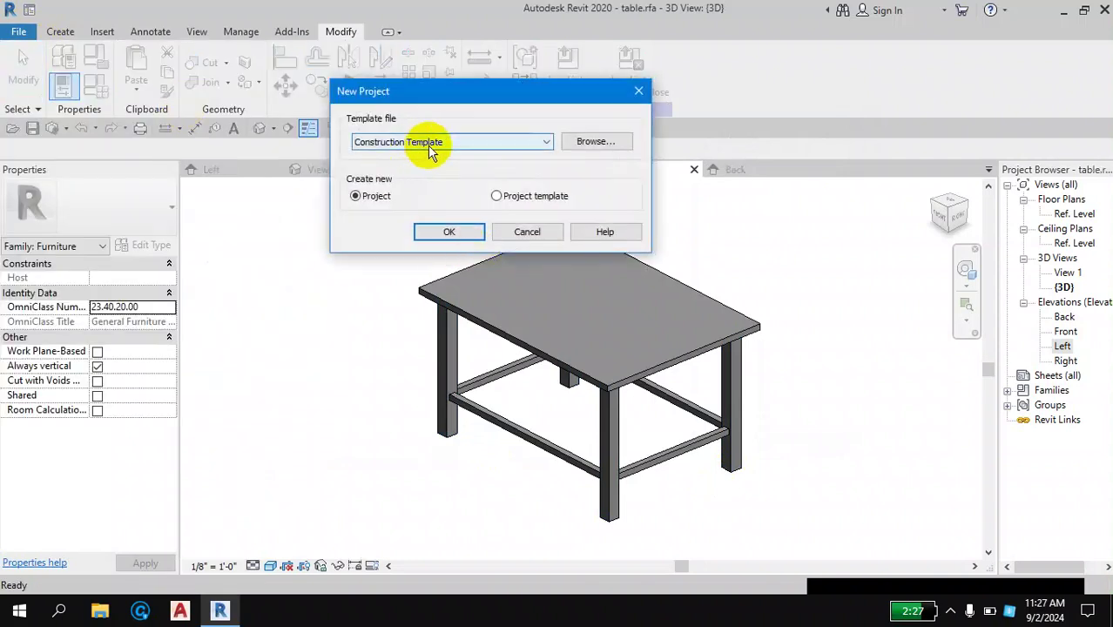
click(424, 142)
click(398, 189)
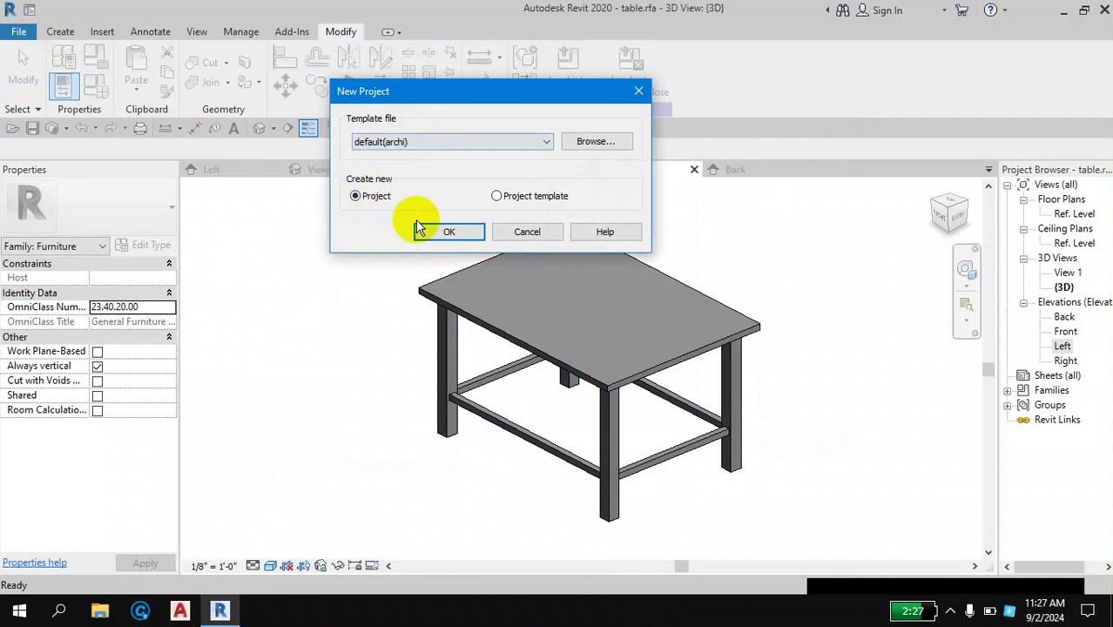
click(448, 232)
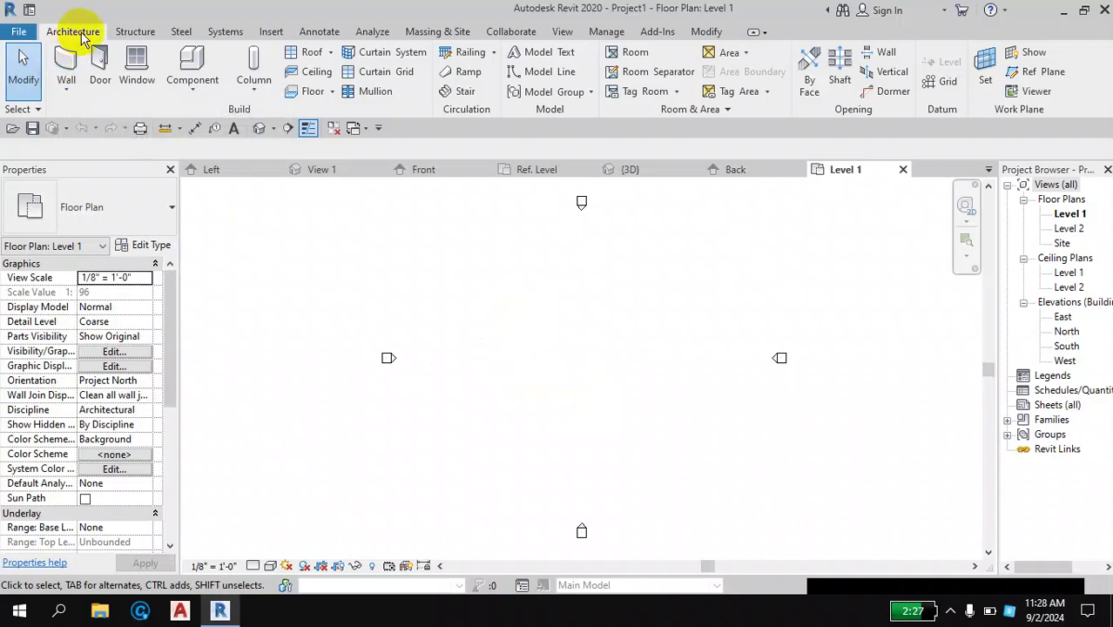
Step: Open and dismiss the component placement options without choosing anything
click(191, 92)
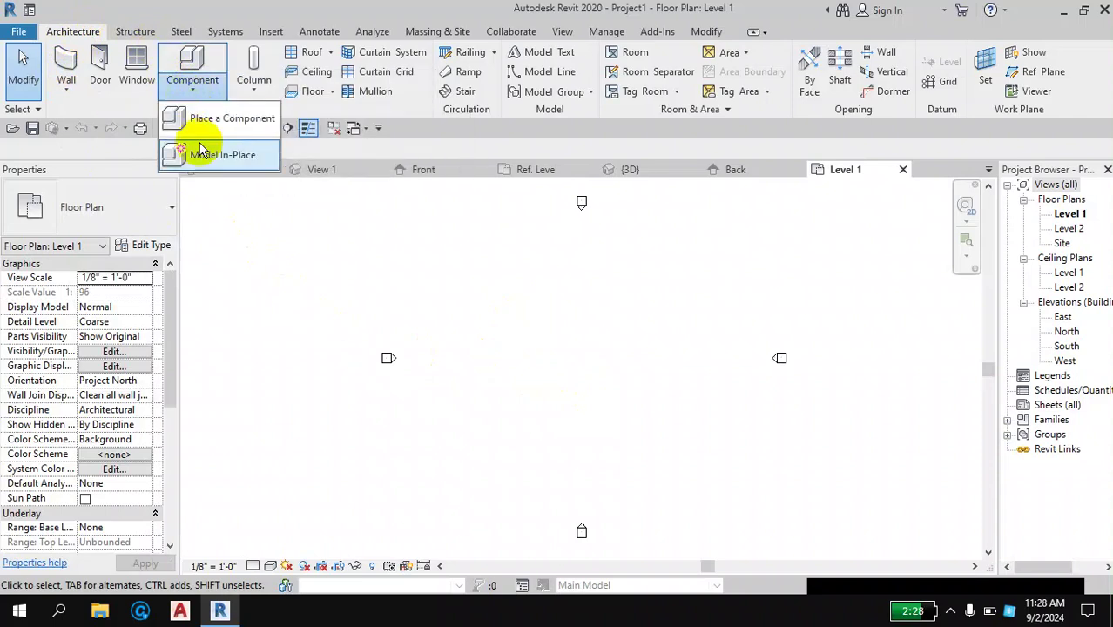
click(344, 316)
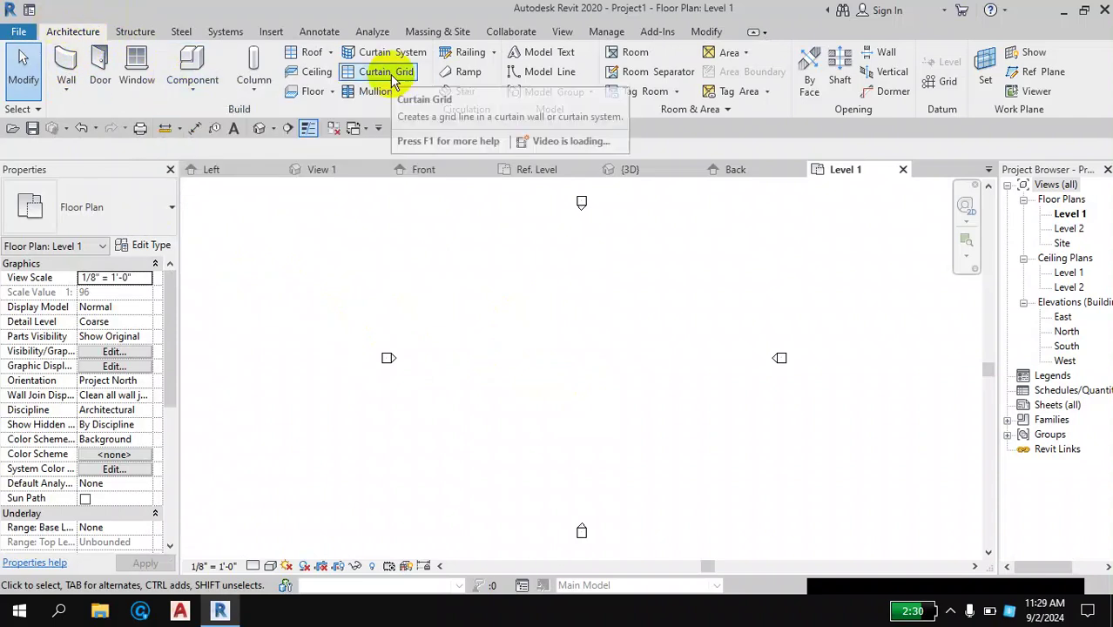
click(270, 32)
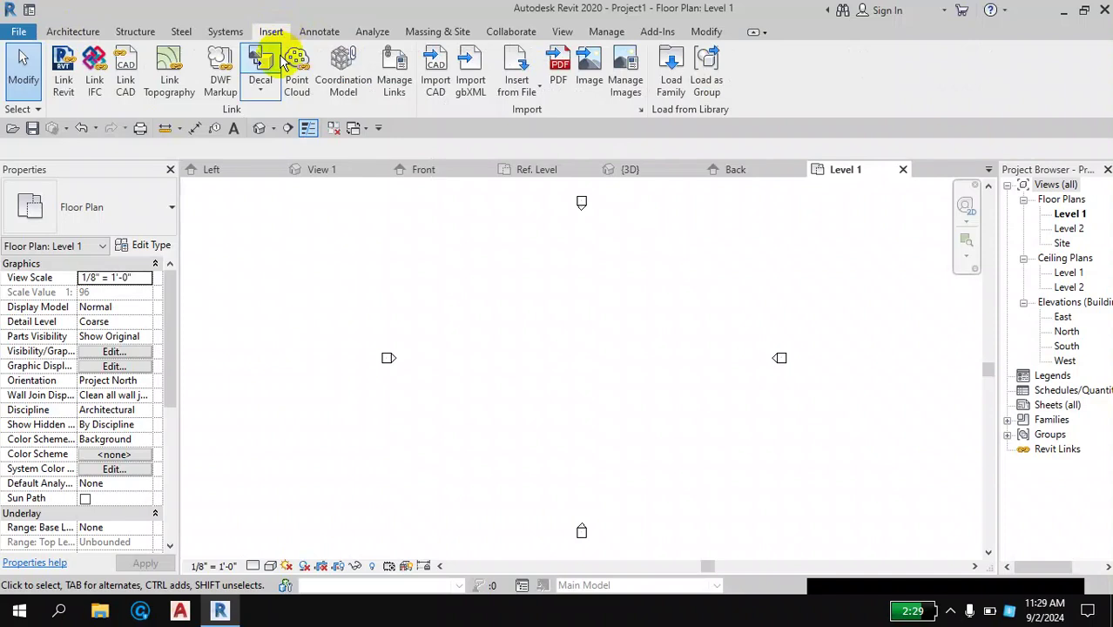
Step: Load the table.rfa family from the Desktop into the project, then show the Architecture tools
click(665, 96)
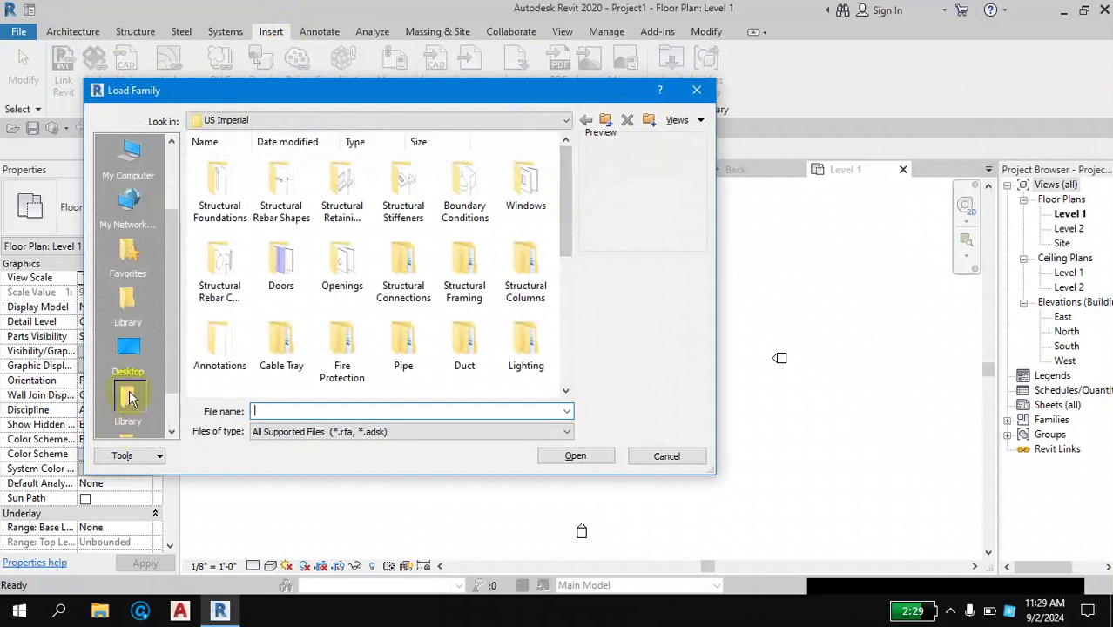
click(129, 349)
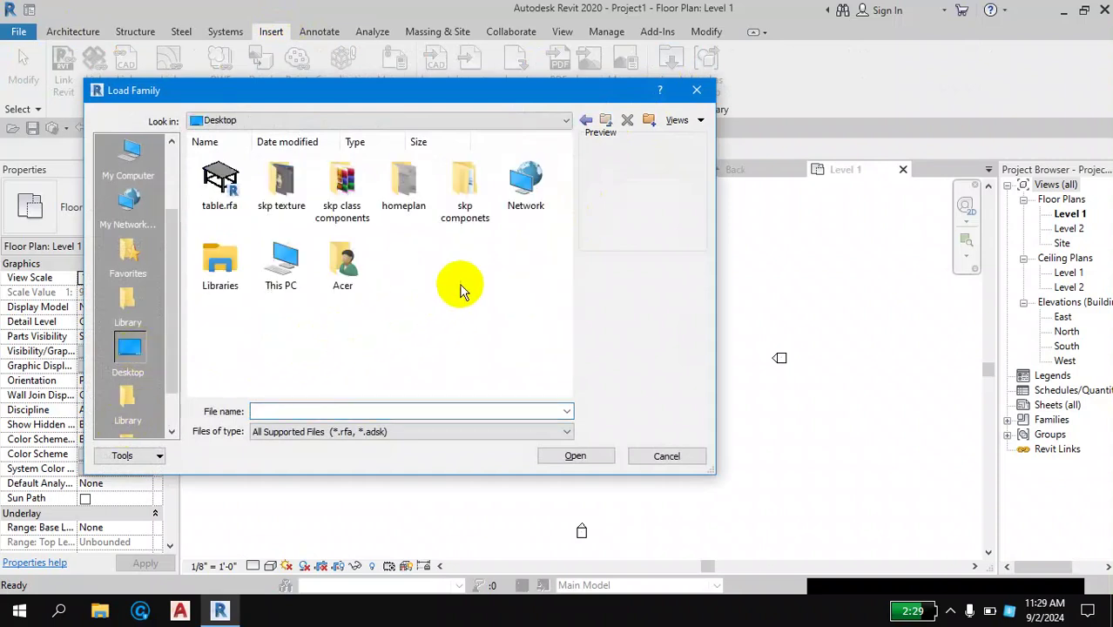
click(222, 188)
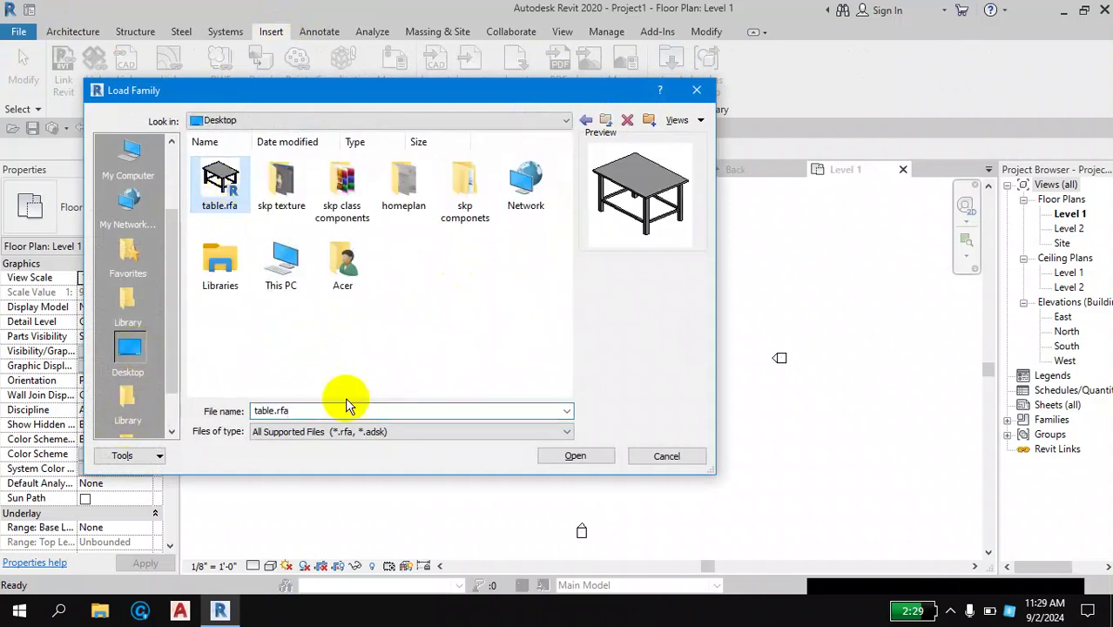
click(576, 456)
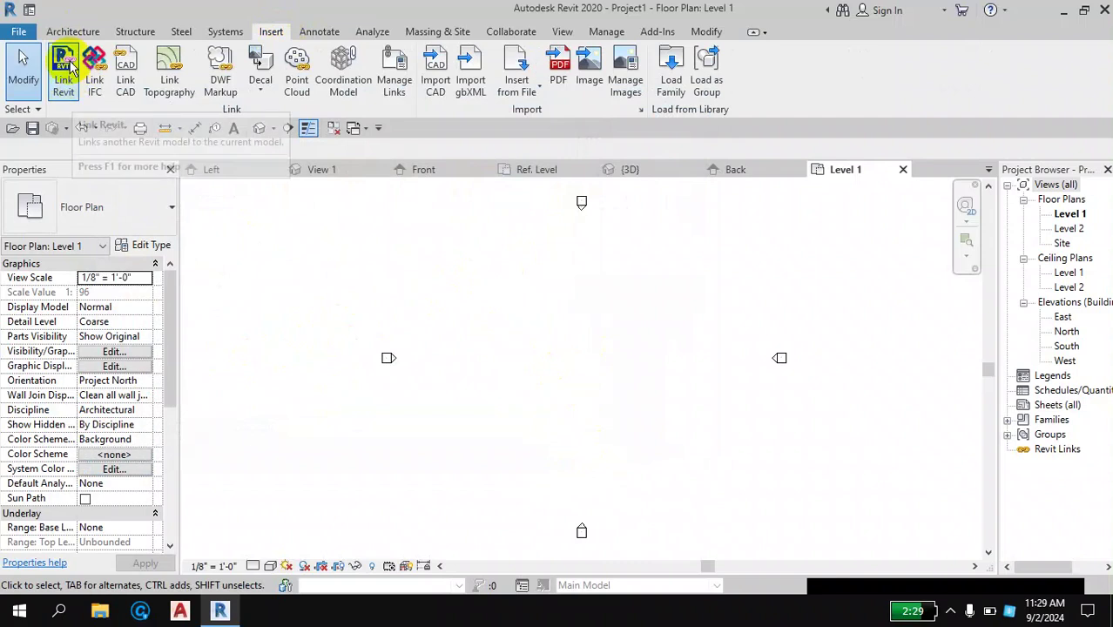
click(74, 32)
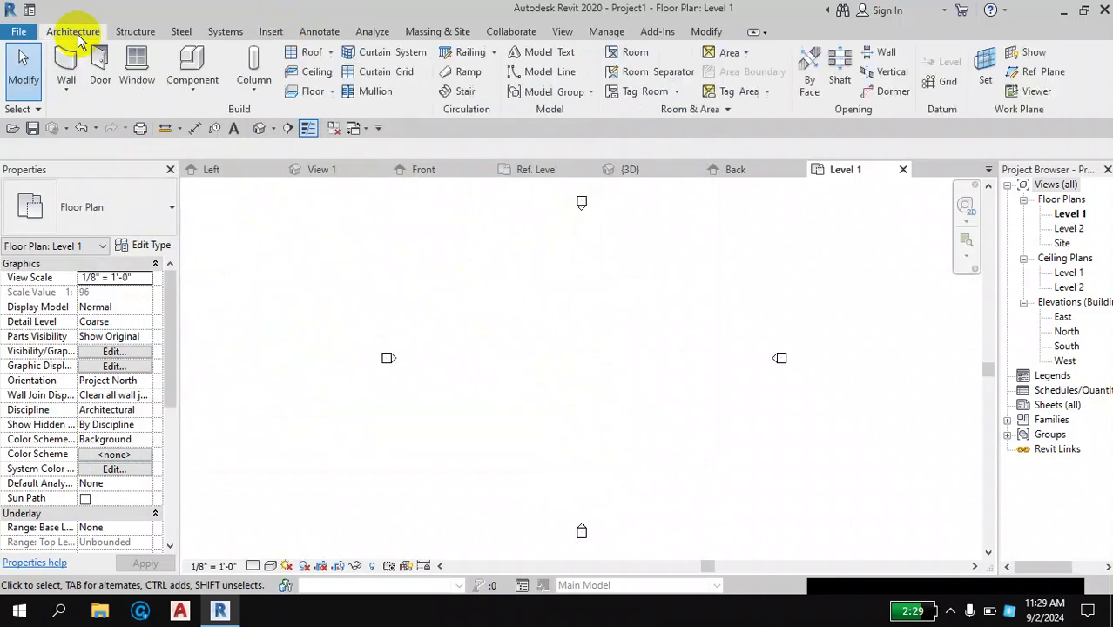
Step: Place three tables on Level 1: two side by side, and a third rotated a quarter turn below them
click(193, 93)
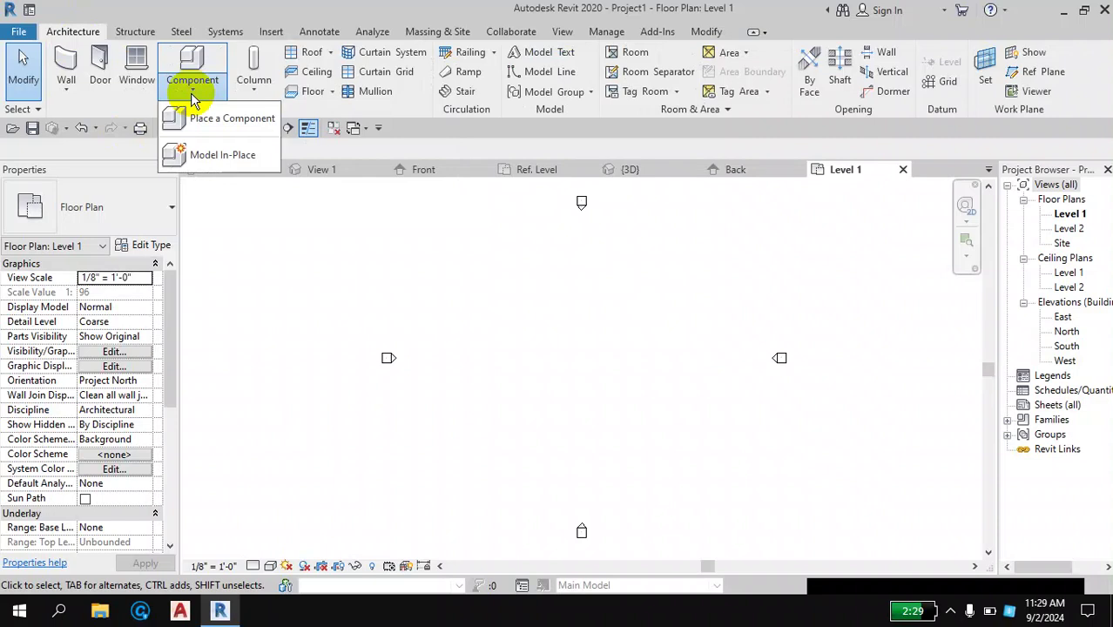
click(203, 117)
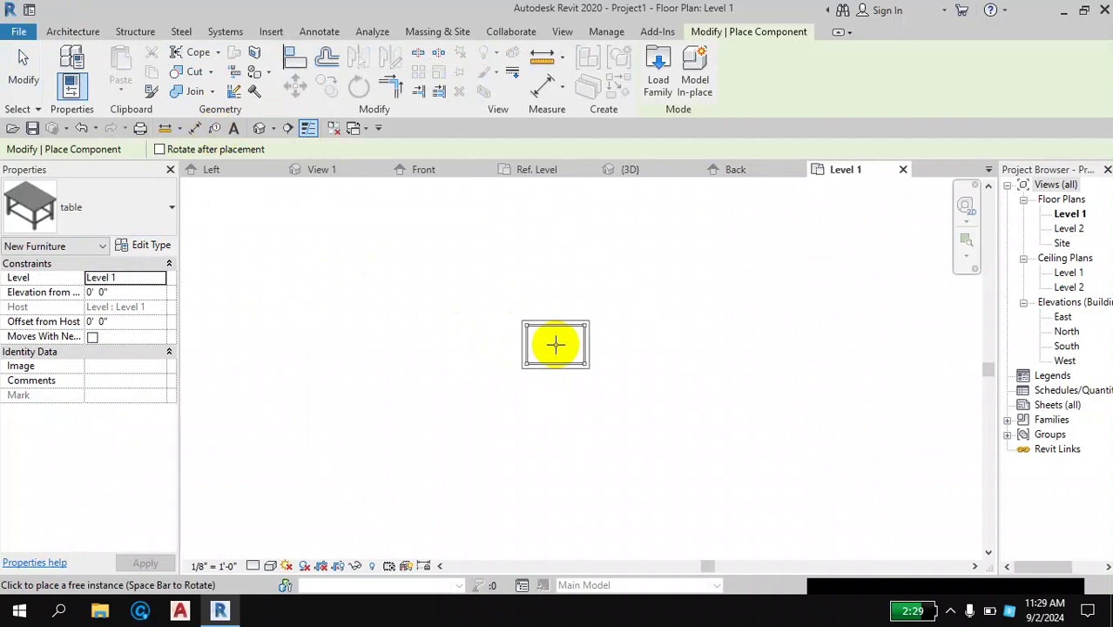
click(556, 344)
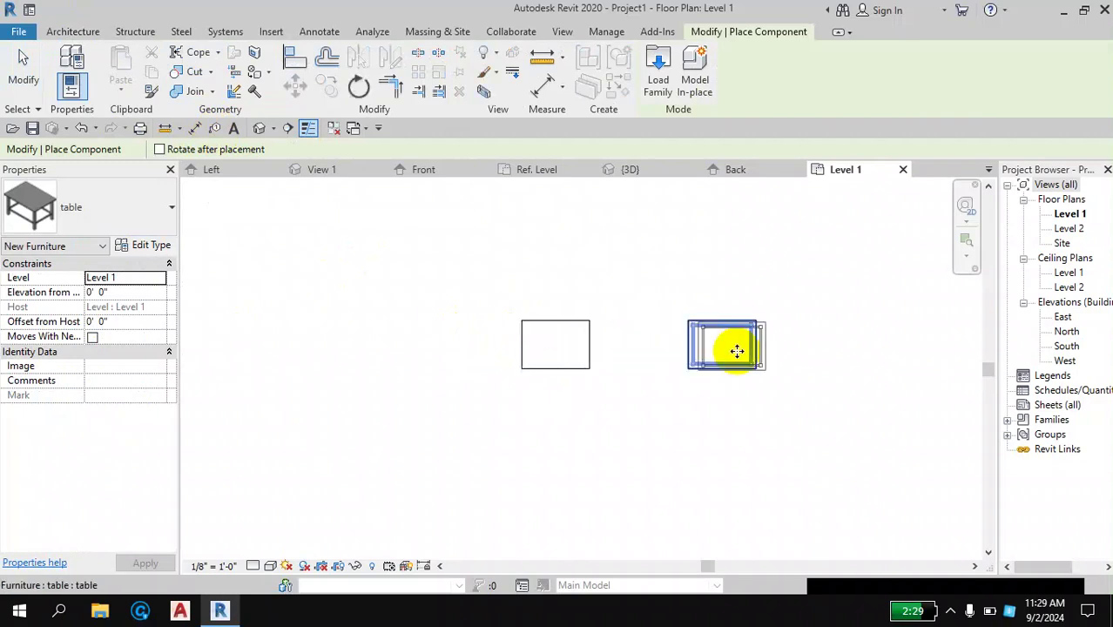
click(722, 343)
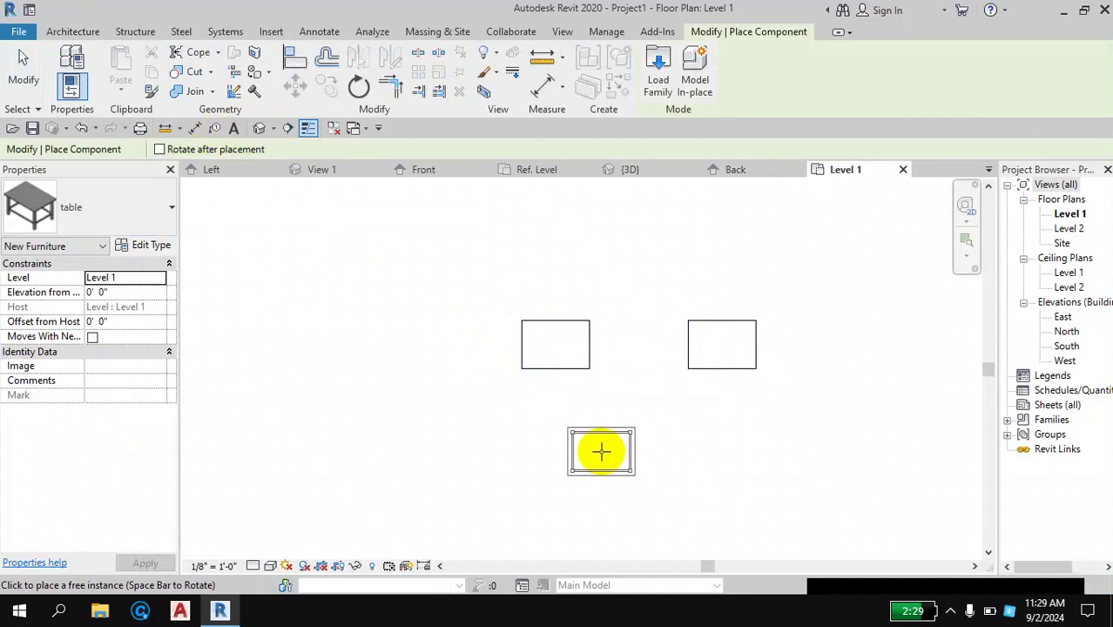
key(space)
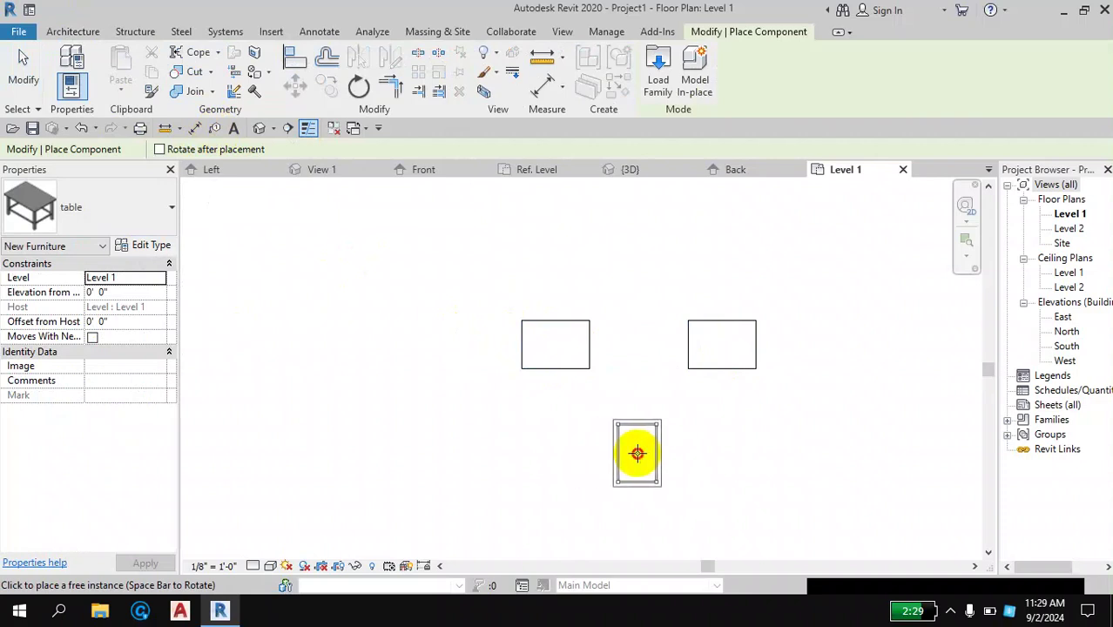
click(637, 452)
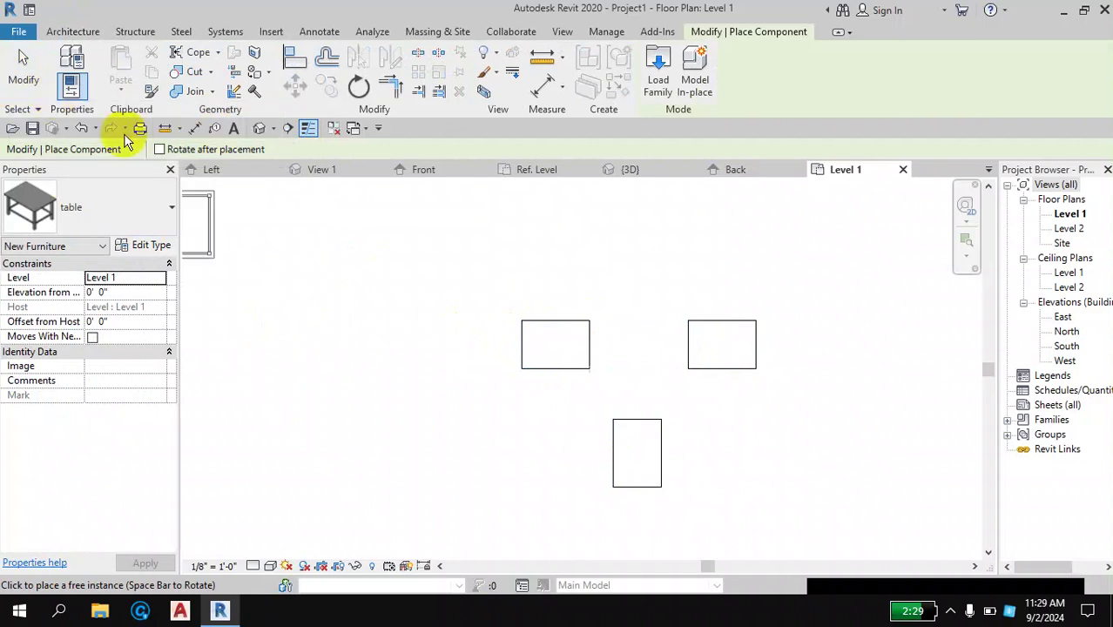
click(25, 76)
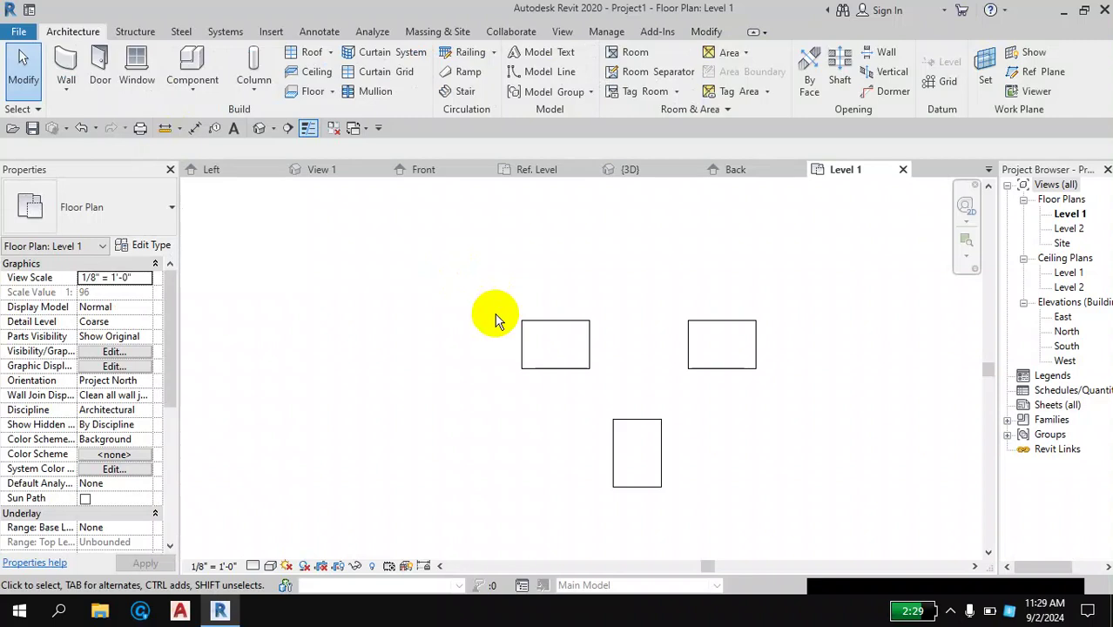
key(alt)
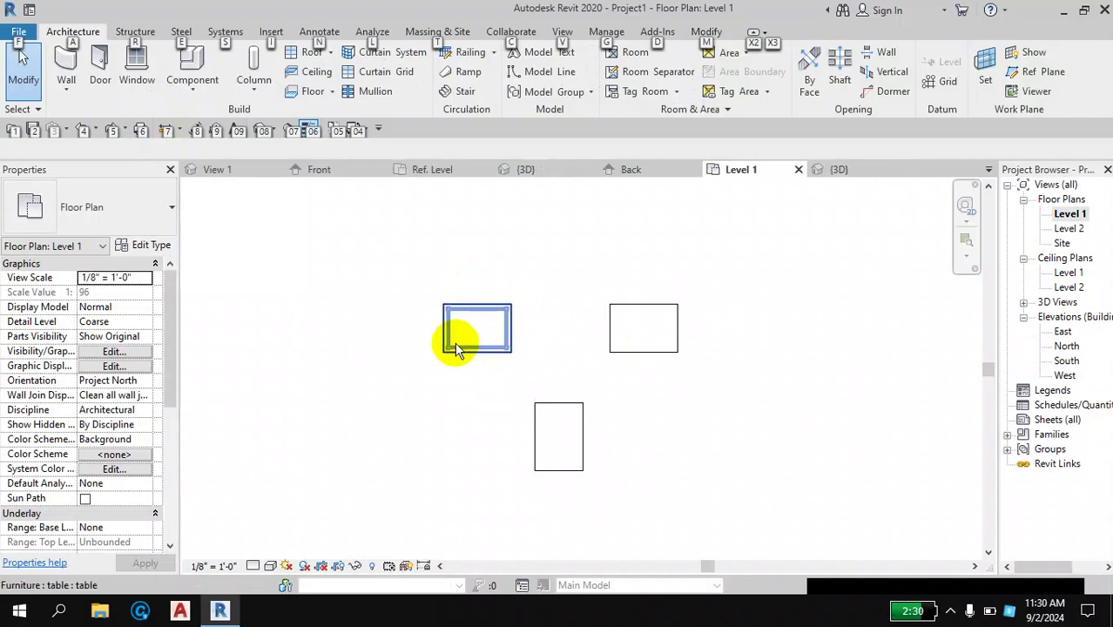
key(Escape)
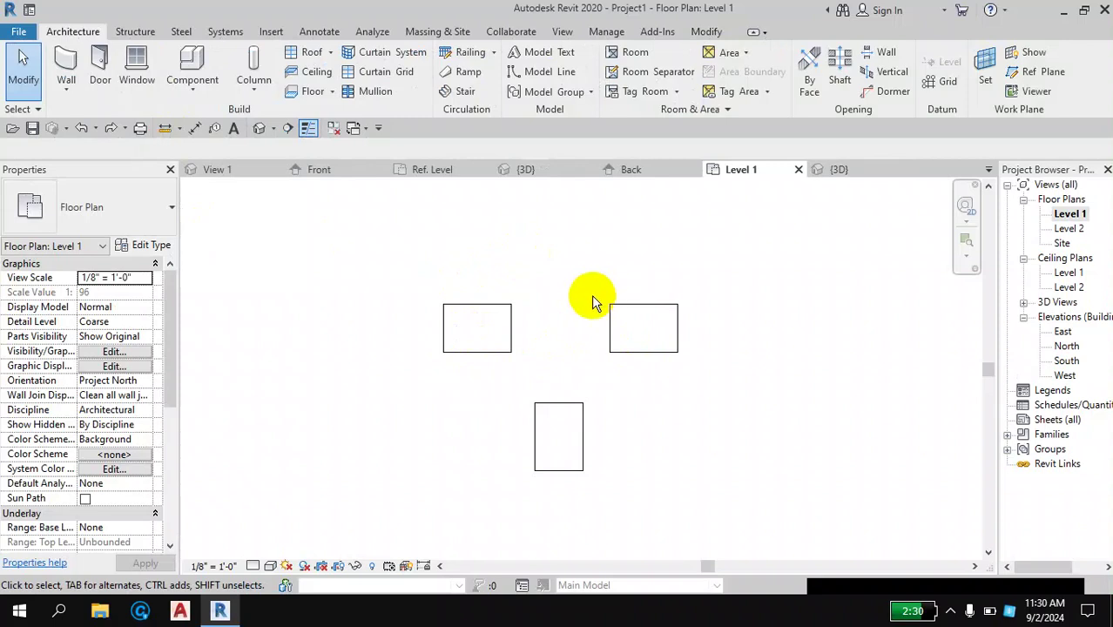
Step: In the 3D view, apply trial narrower Height, Length and Width values to the table type
click(258, 128)
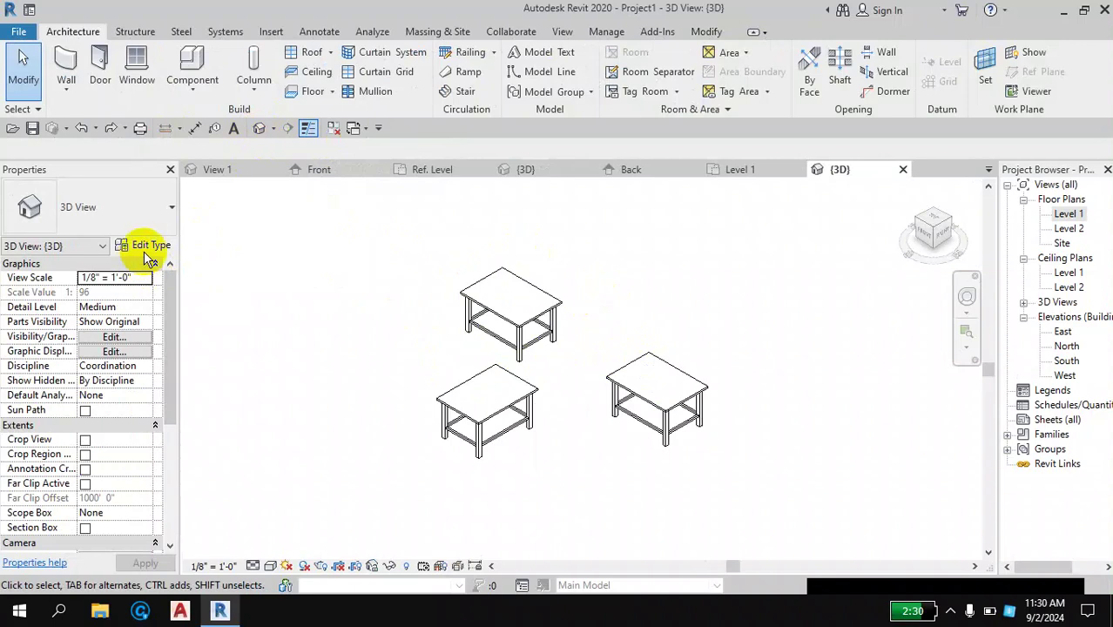
click(540, 327)
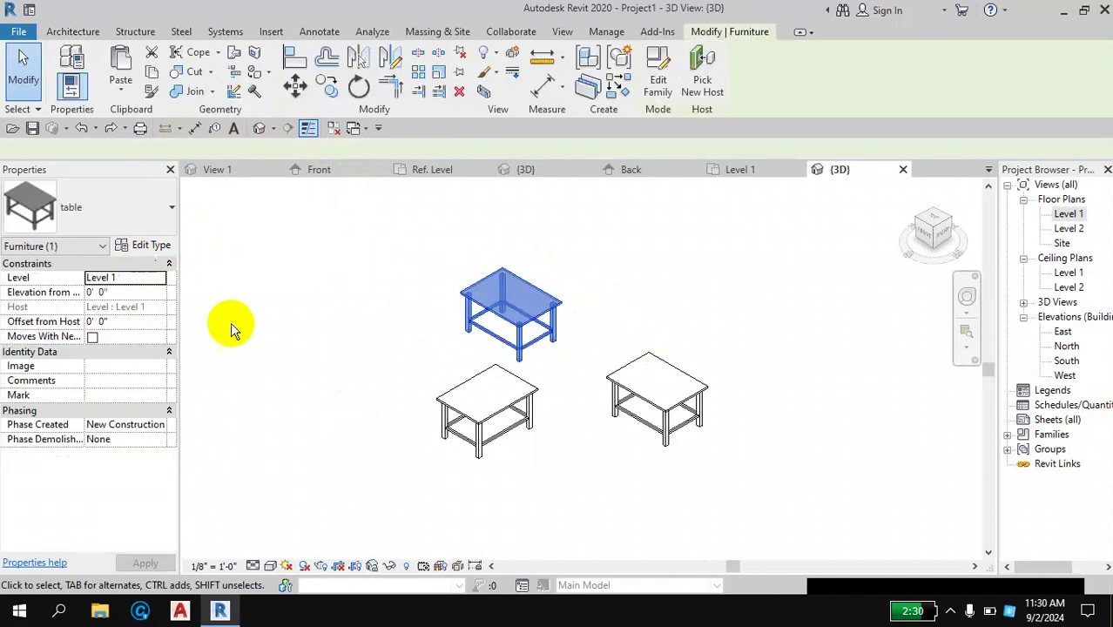
click(153, 249)
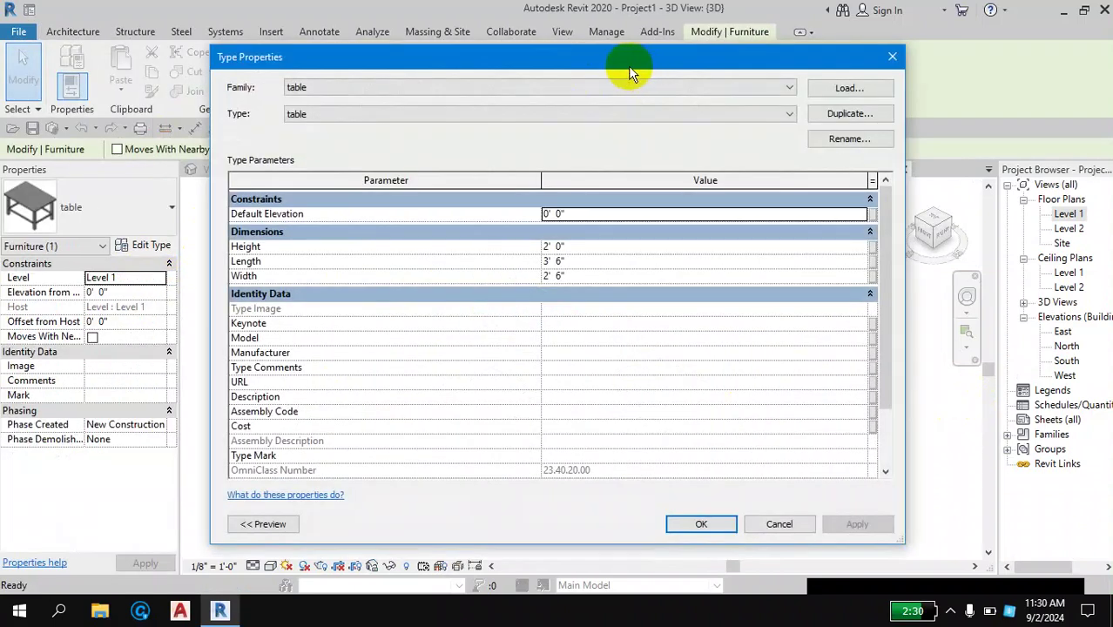
drag(630, 70, 905, 26)
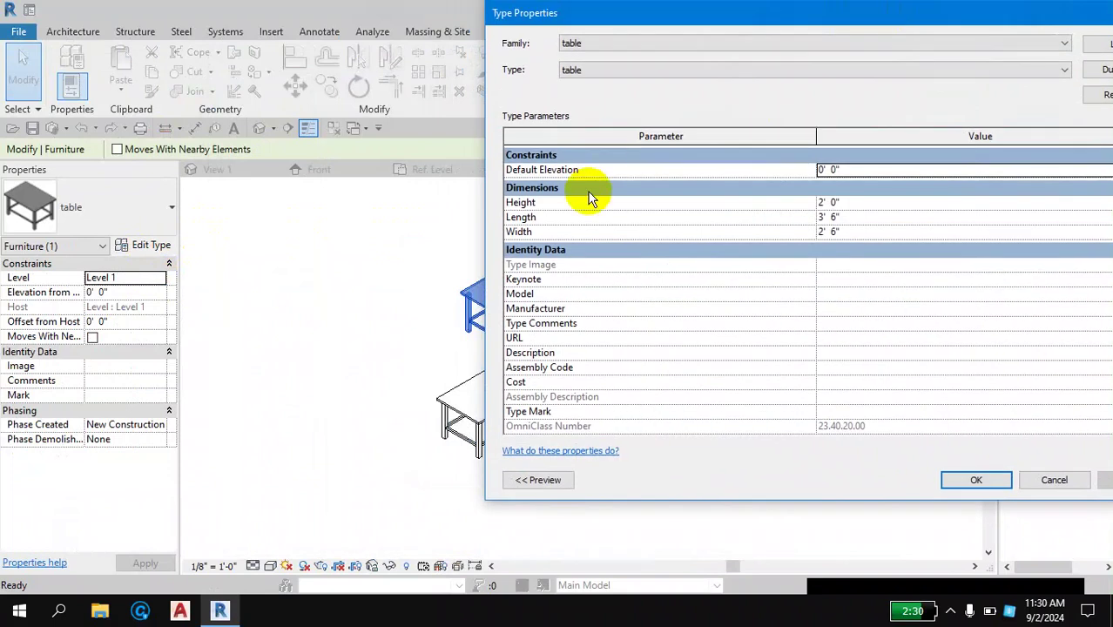
mouse_move(720, 20)
mouse_down()
mouse_move(126, 7)
mouse_move(2, 23)
mouse_up()
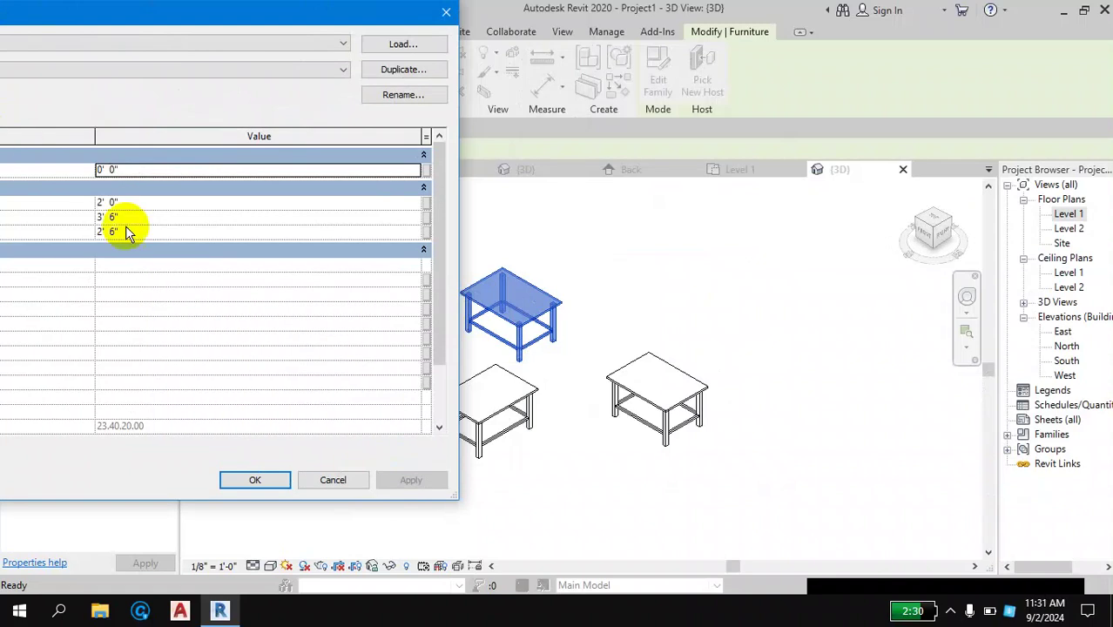
click(123, 209)
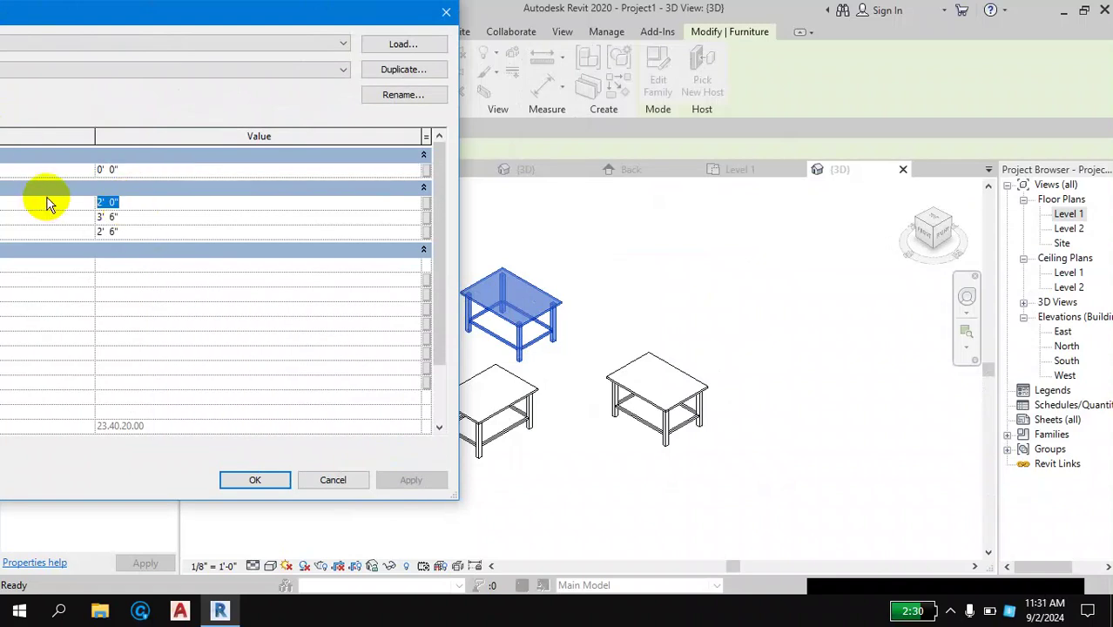
text(2)
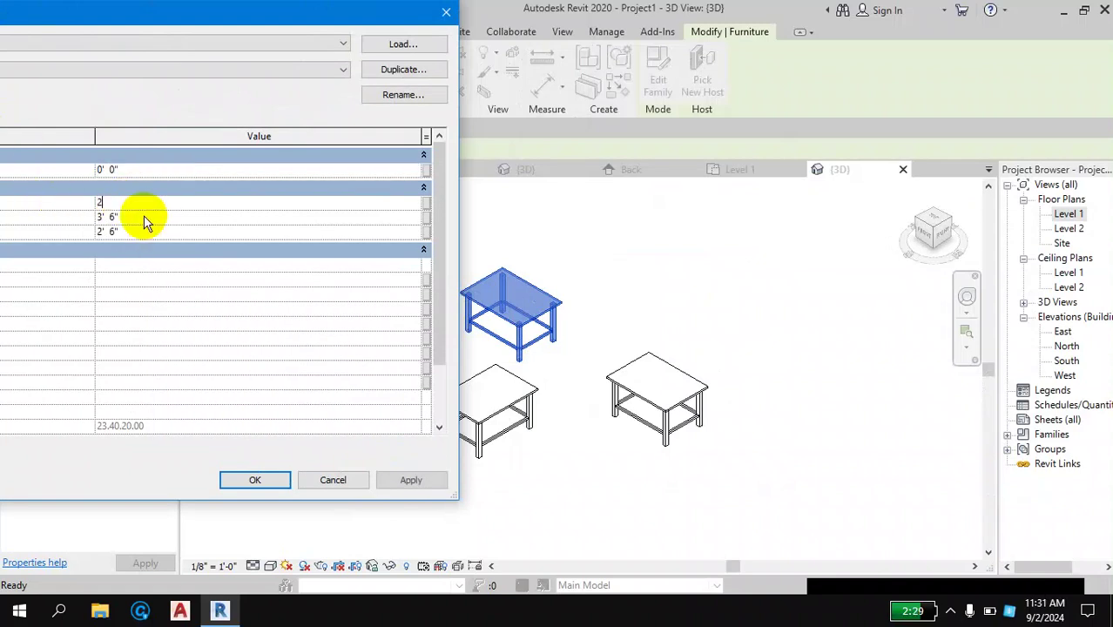
text('6)
click(125, 217)
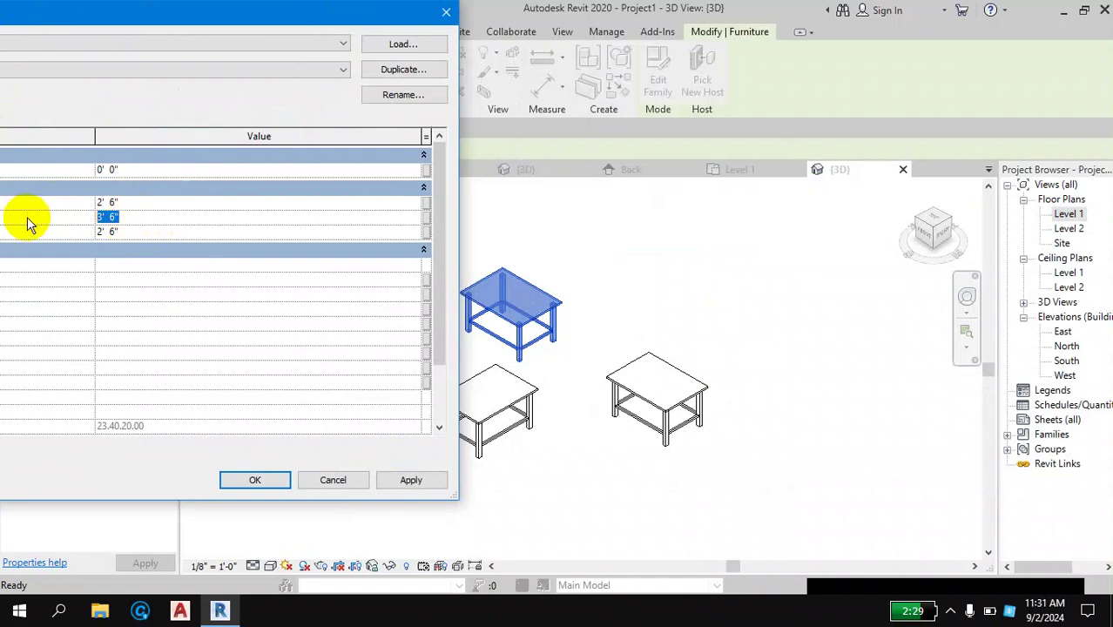
text(3)
click(124, 233)
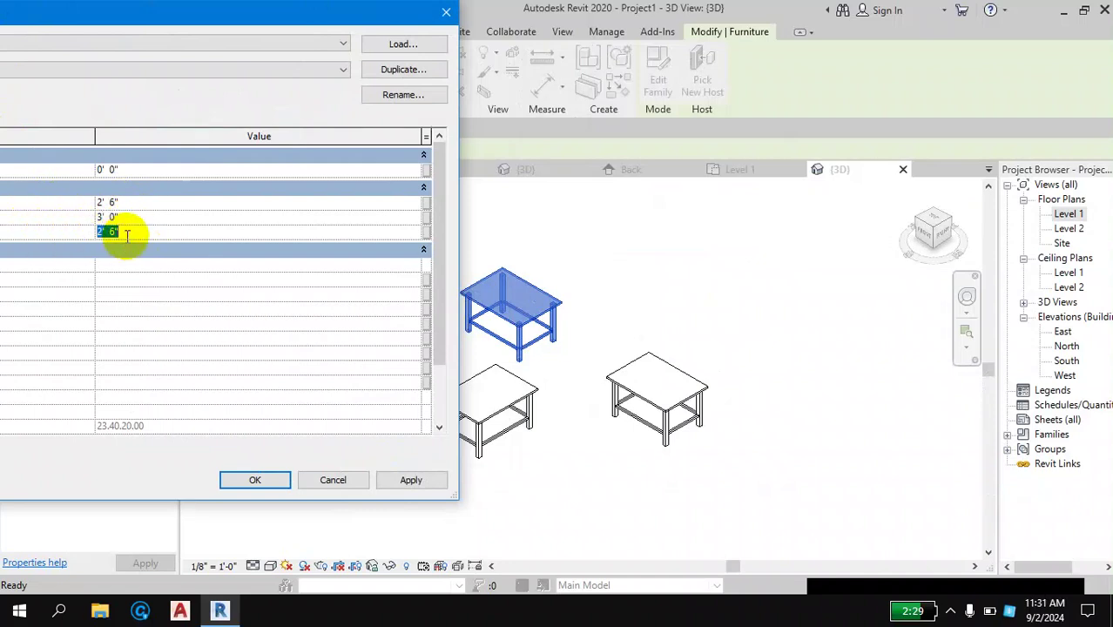
text(2)
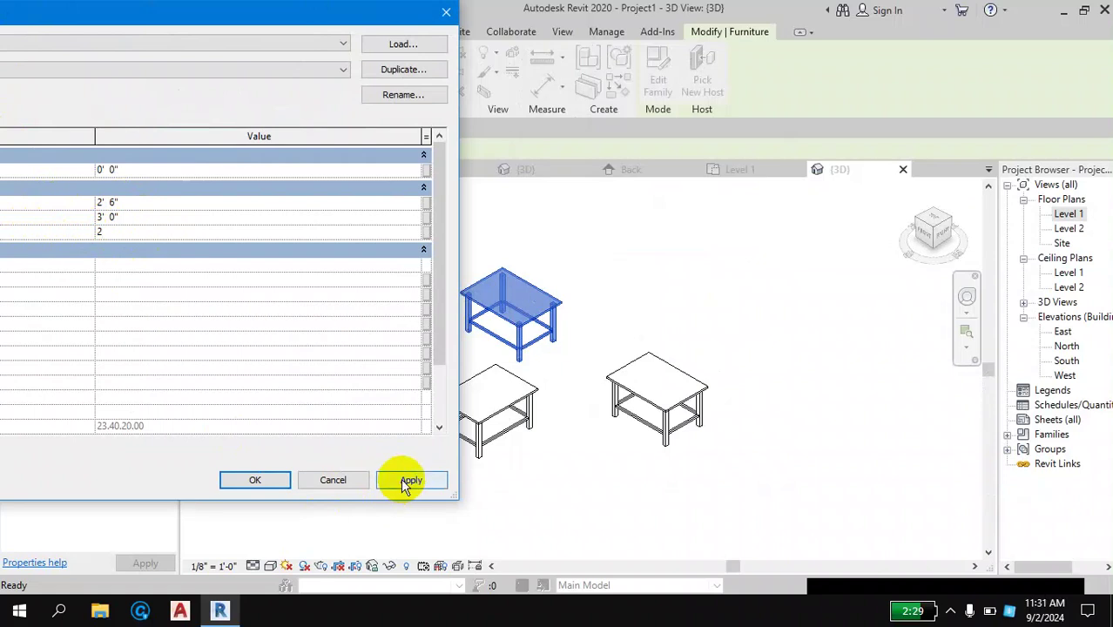
click(411, 480)
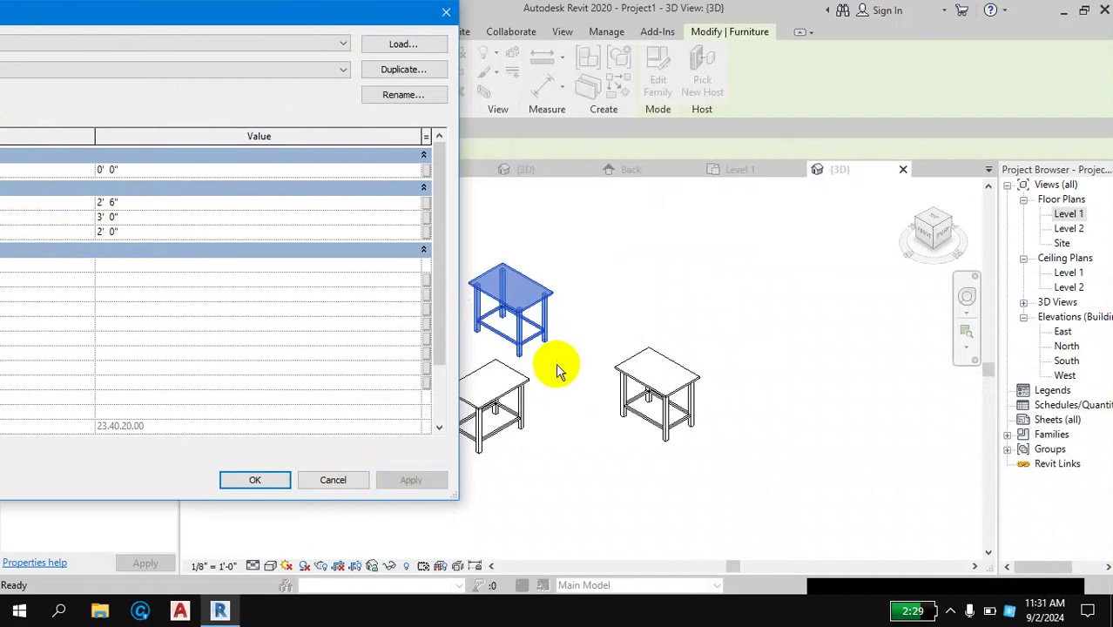
Step: Restore the table type to Height 2' 0", Length 3' 6" and Width 2' 6"
drag(357, 25, 316, 31)
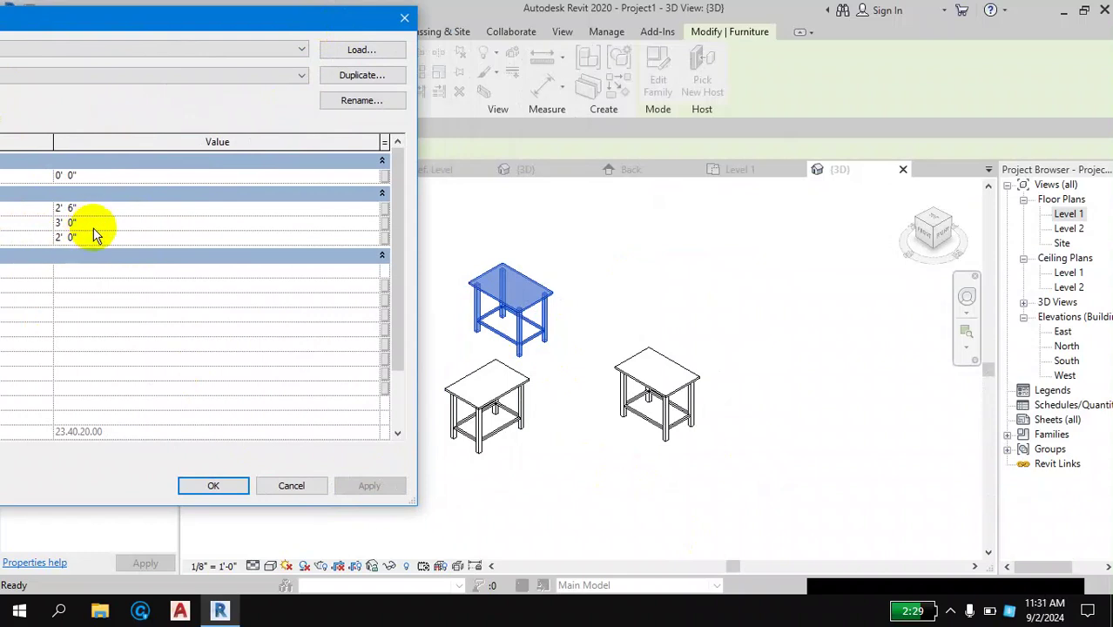
click(78, 209)
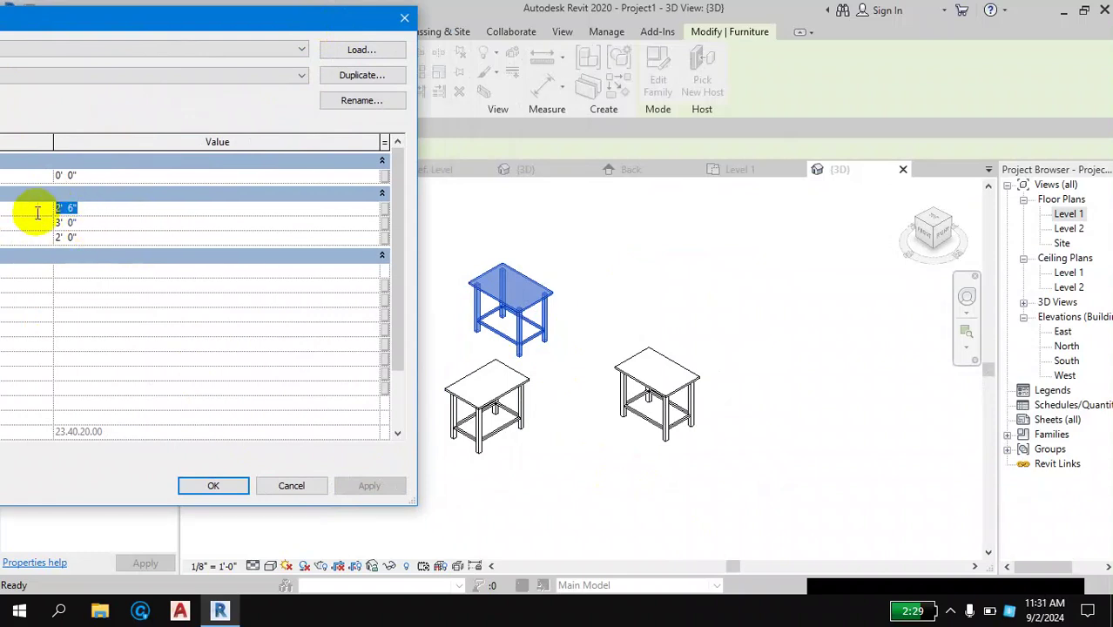
text(2)
click(85, 222)
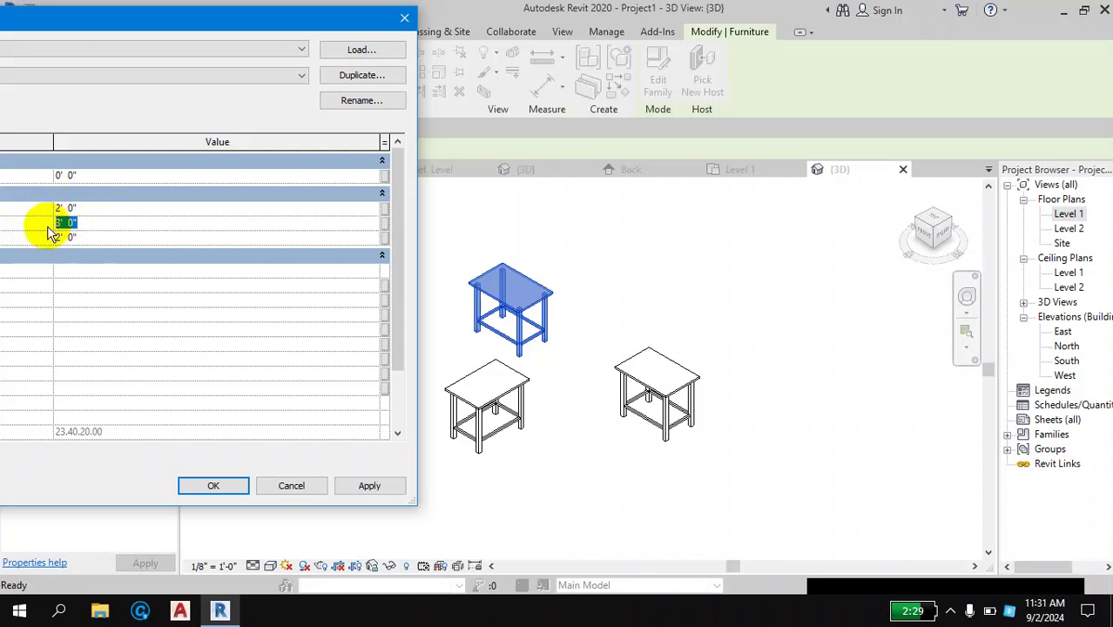
text(3'6)
click(86, 239)
text('6)
click(369, 485)
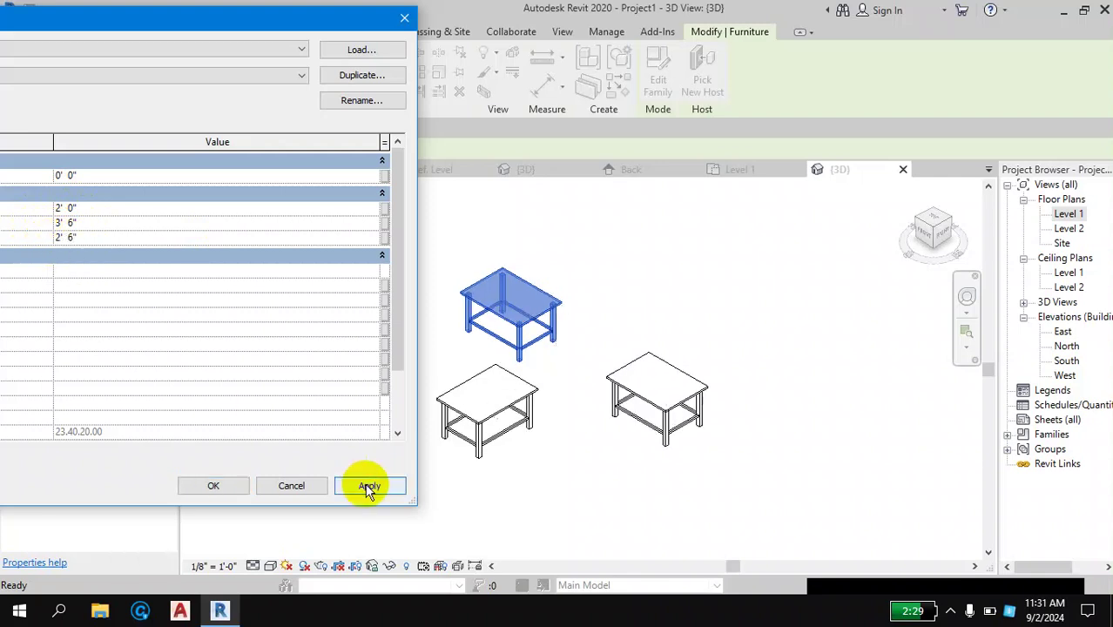
click(213, 486)
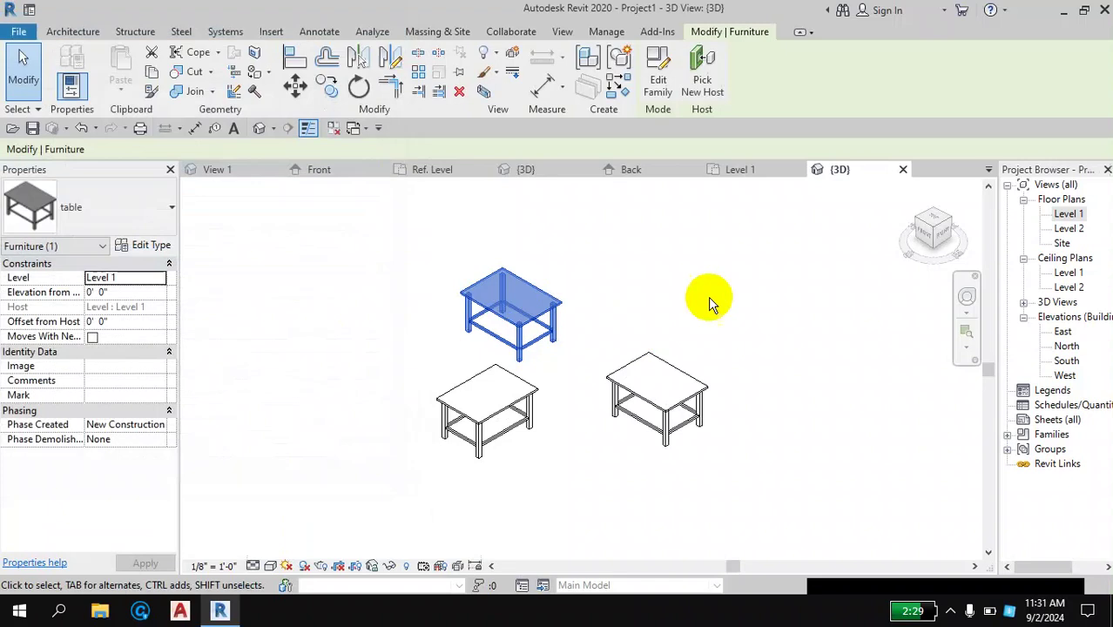
click(708, 294)
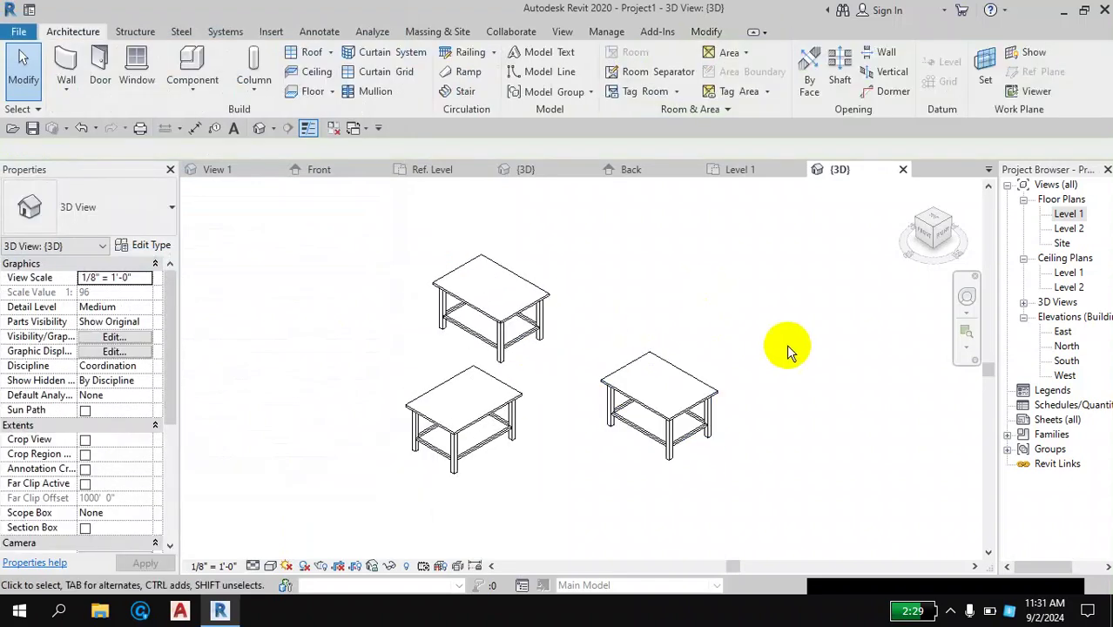
Step: Switch the 3D view to the Shaded visual style and orbit around the grey tables
click(272, 565)
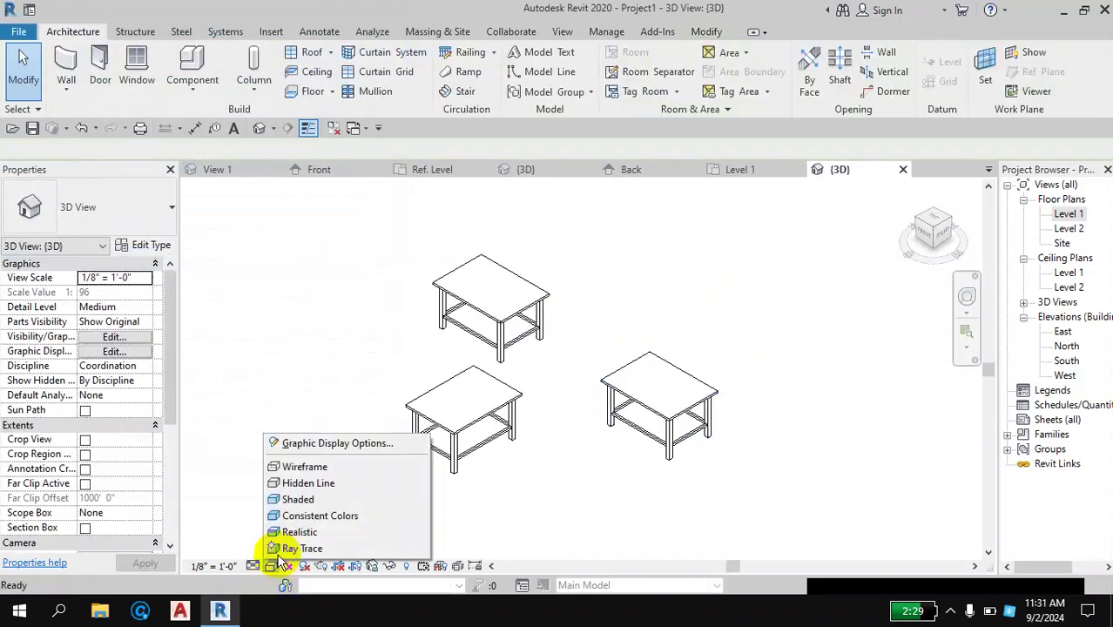
click(297, 499)
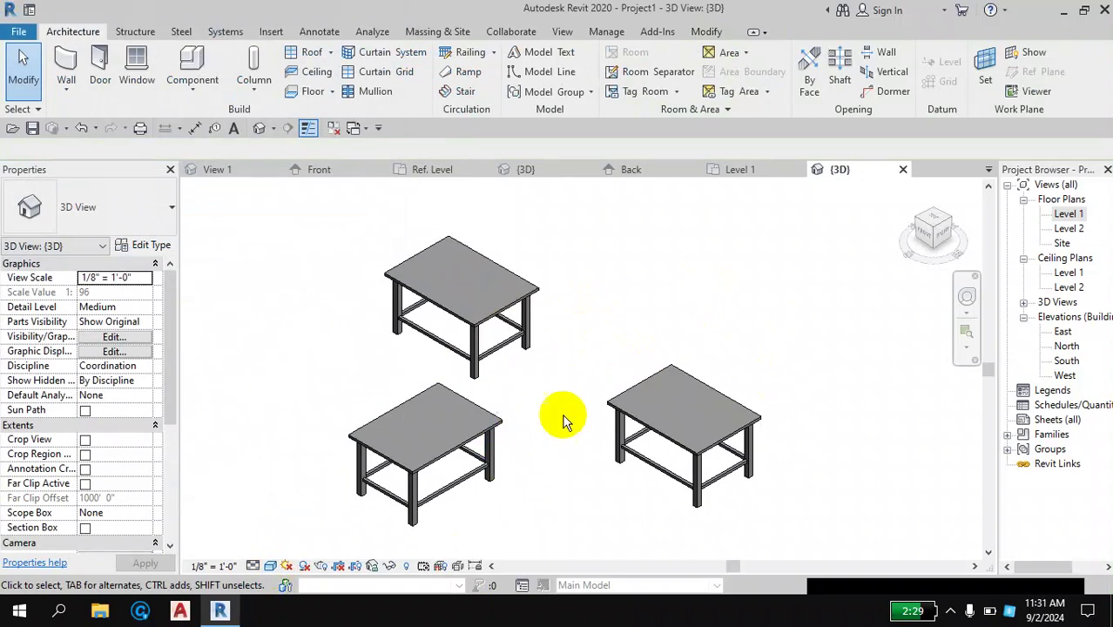
click(466, 326)
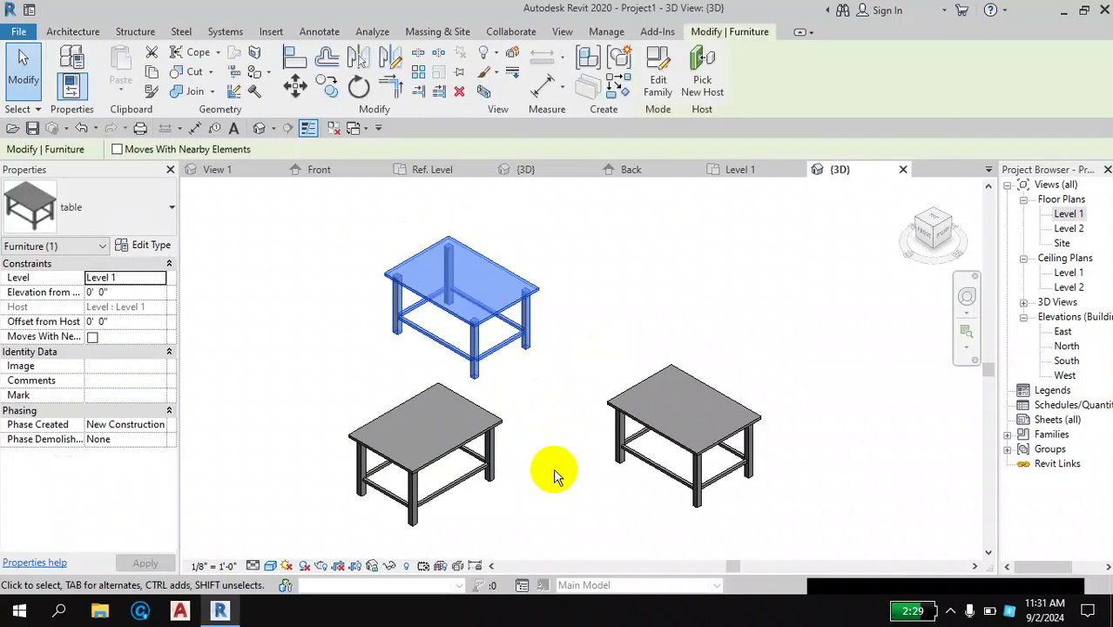
click(559, 467)
mouse_move(510, 398)
shift+middle_down()
mouse_move(510, 445)
mouse_move(554, 380)
shift+middle_up()
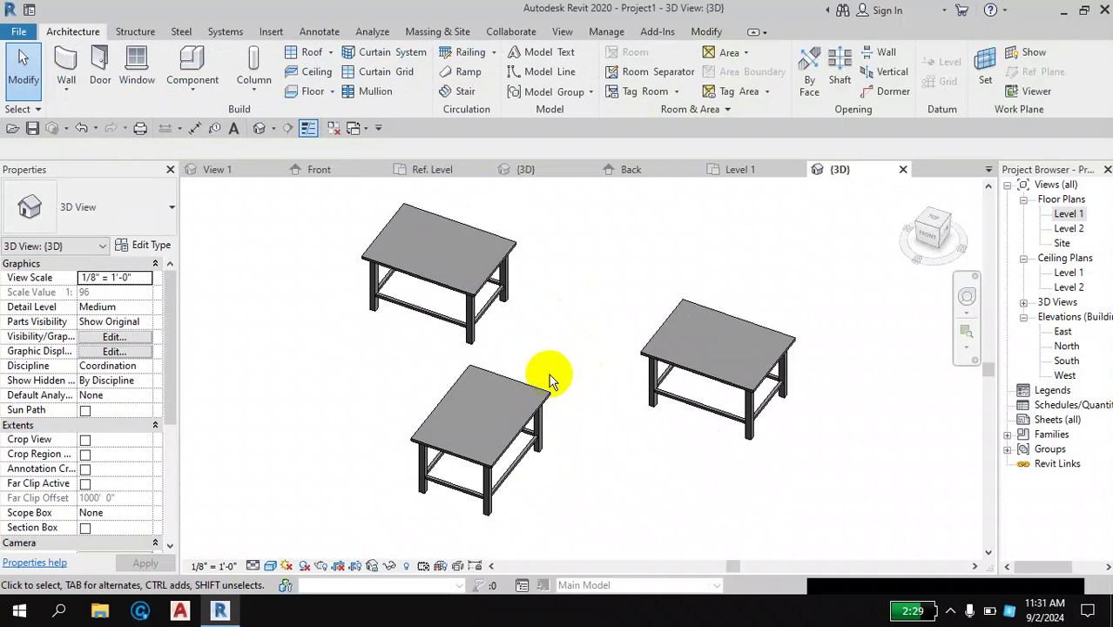